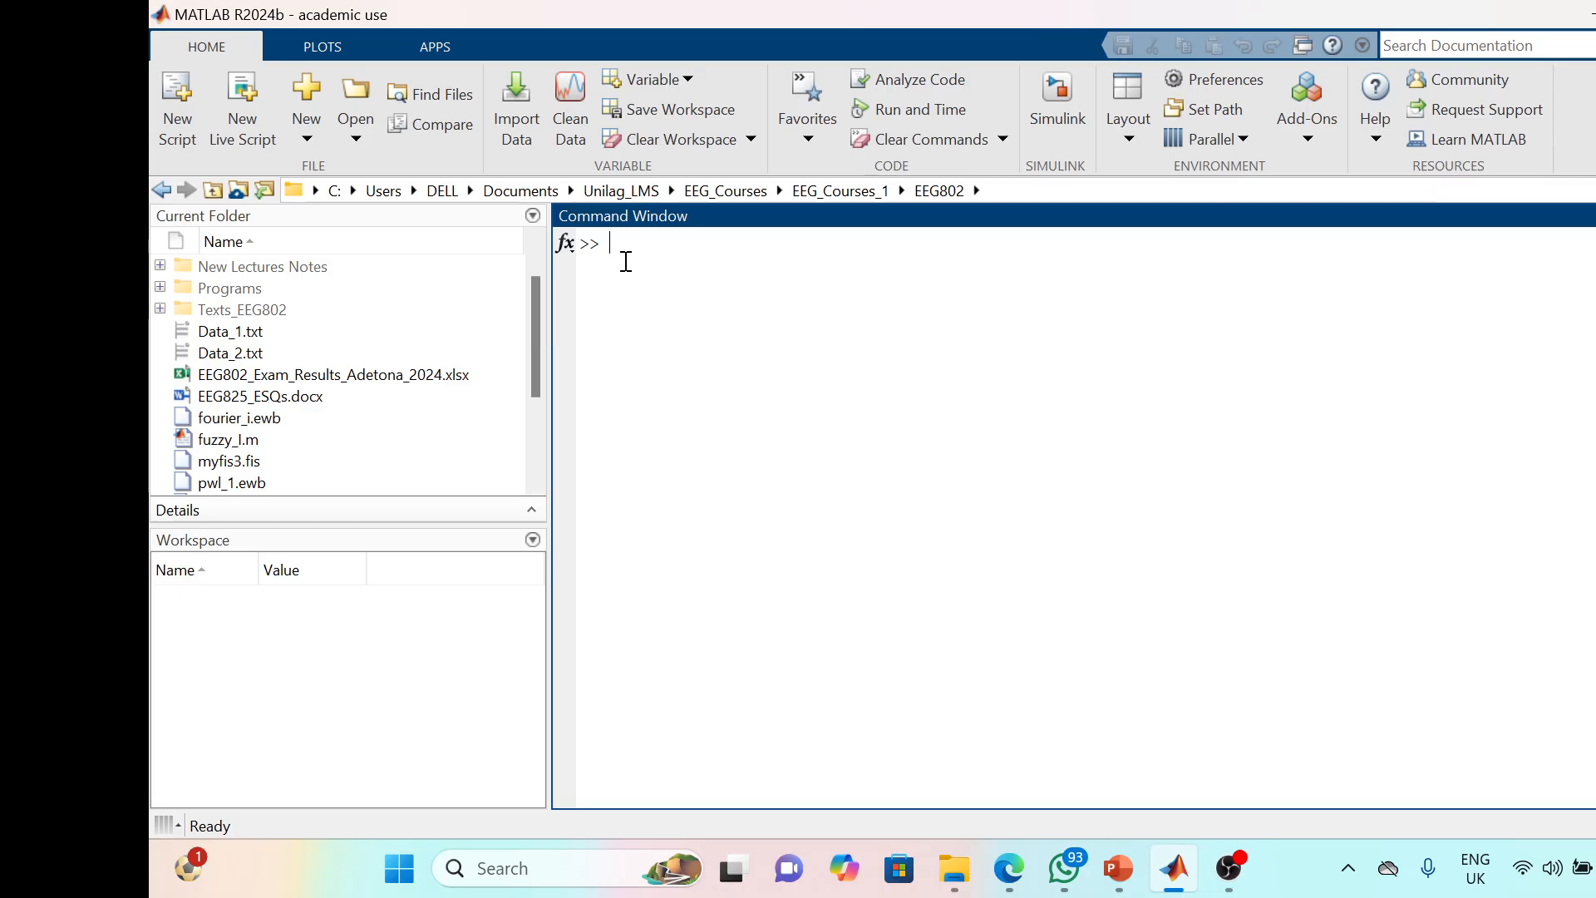
Launch Fuzzy Logic Designer with the command fuzzyLogicDesigner and create a Mamdani Type-1 template fuzzy inference system
{"action": "type", "text": "fuzzyLogicDesigner"}
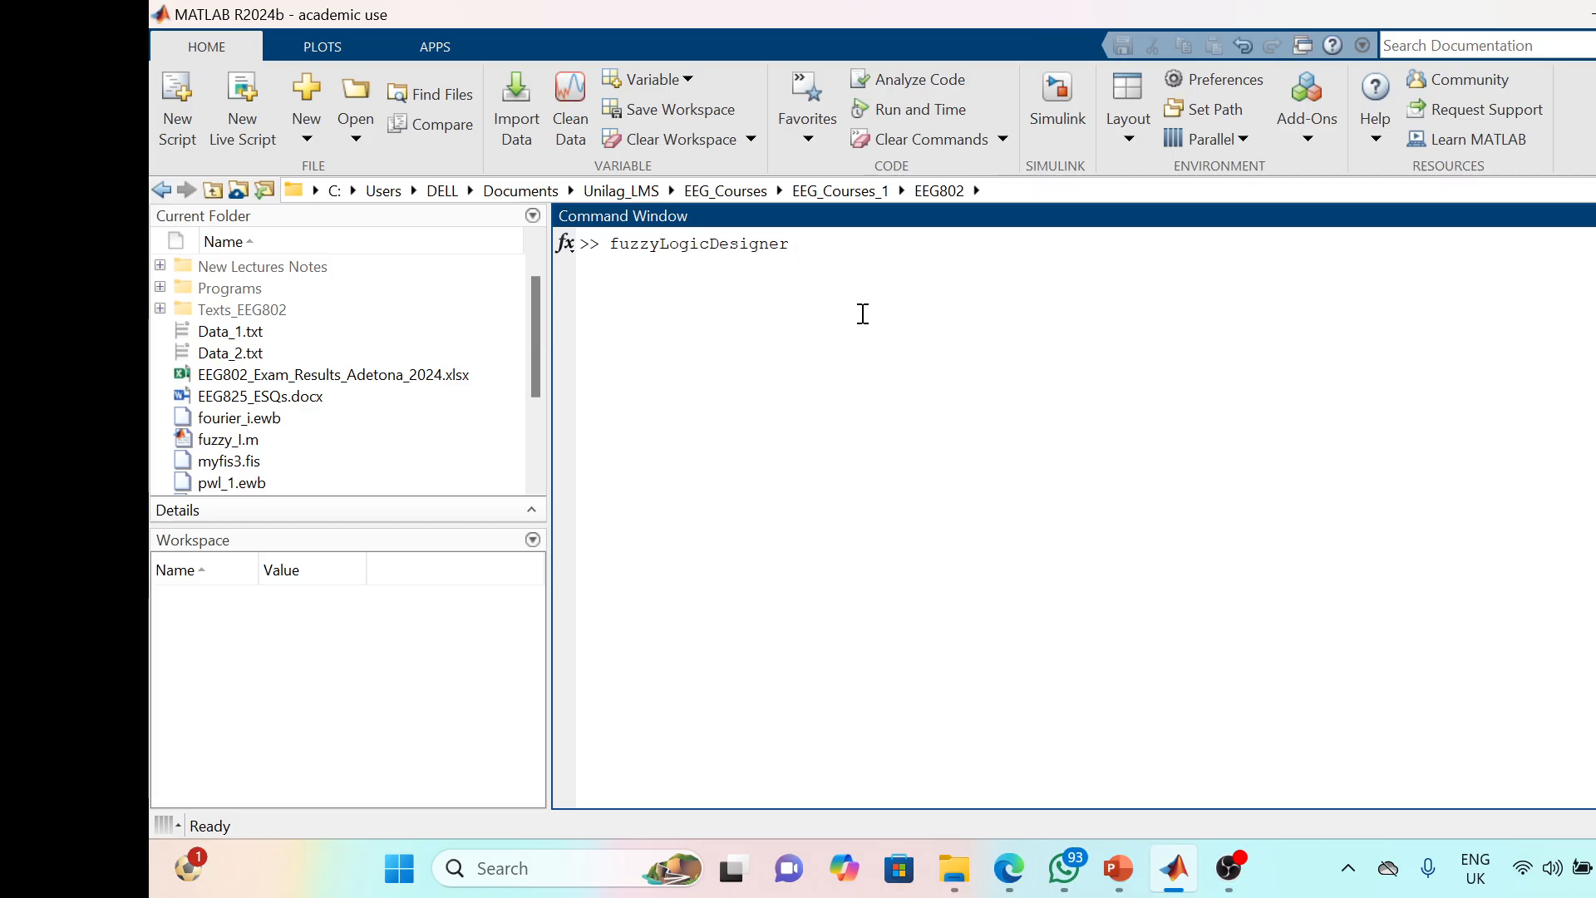
{"action": "left_click", "coordinate": [434, 47]}
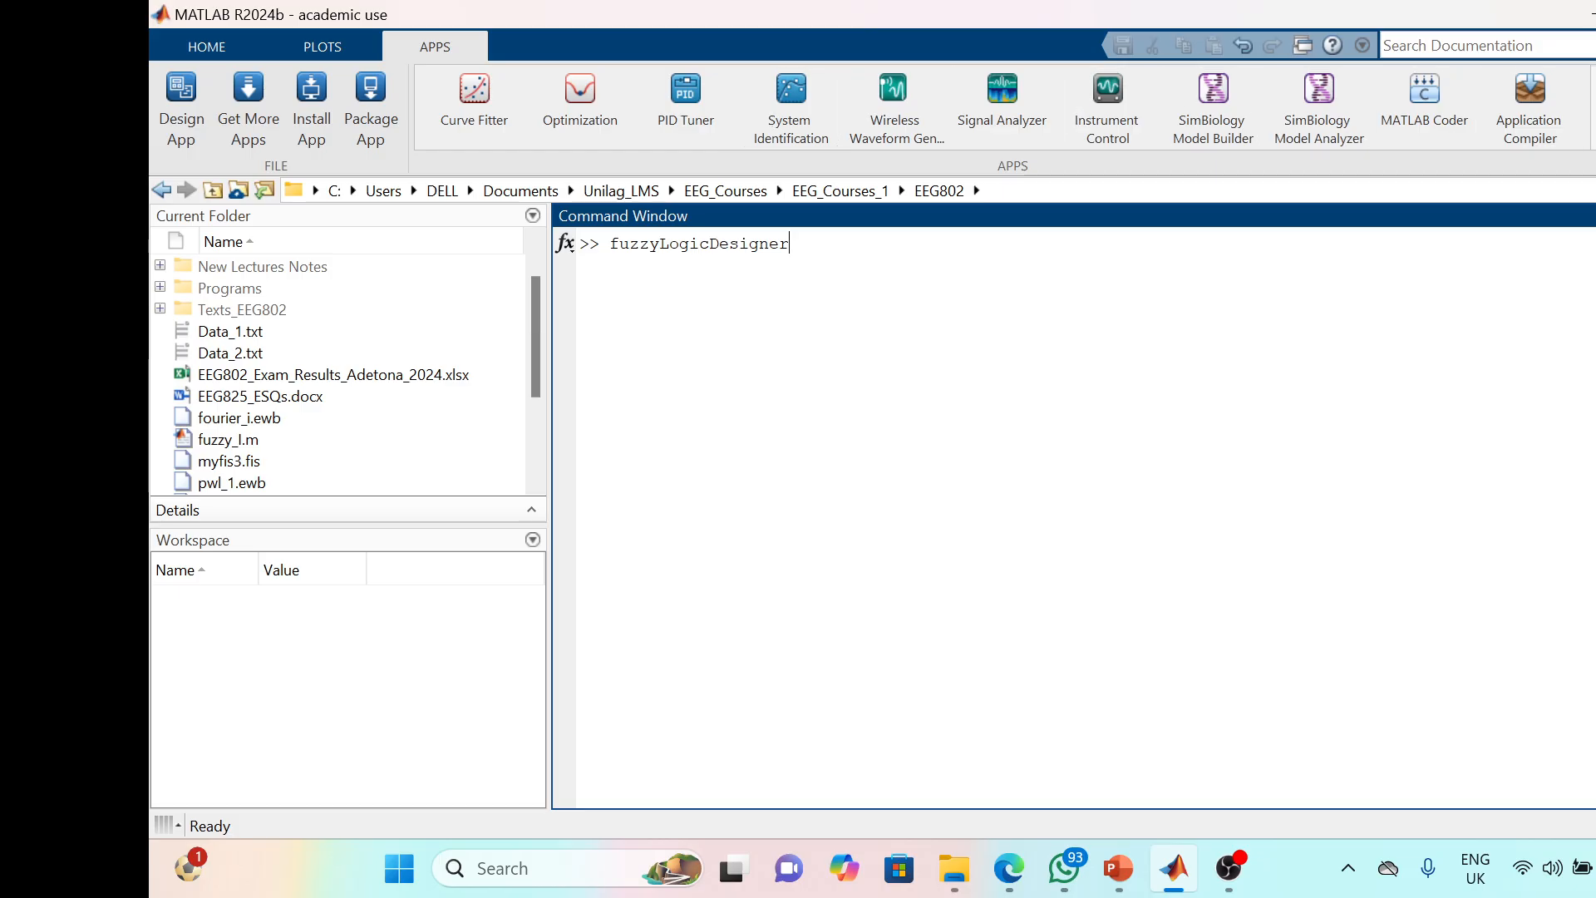
{"action": "left_click", "coordinate": [1595, 108]}
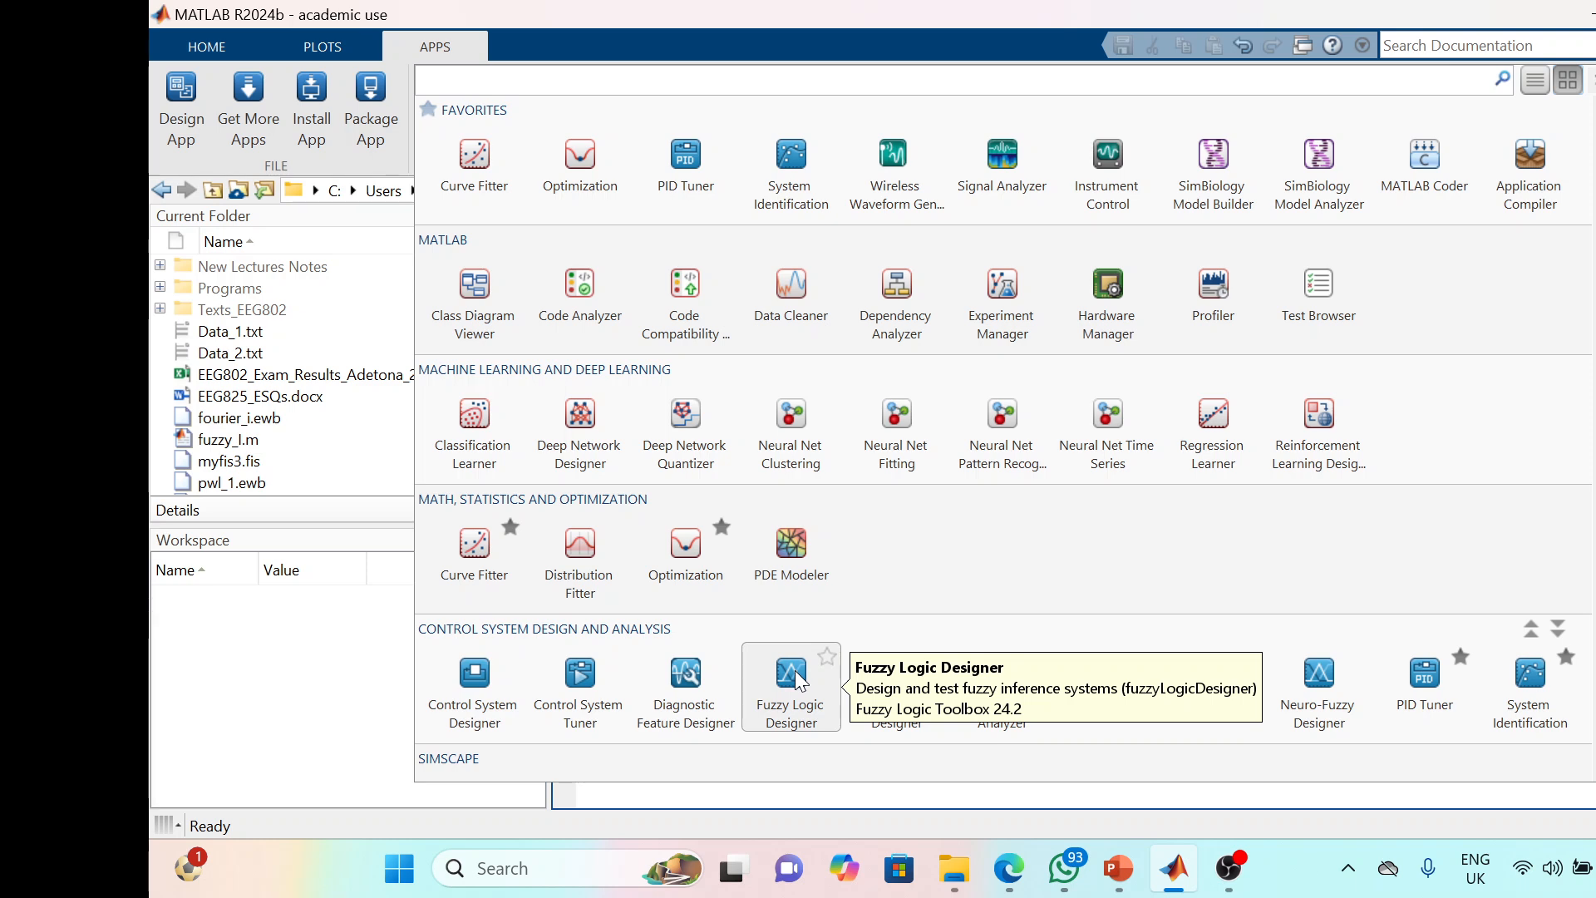
{"action": "left_click", "coordinate": [435, 48]}
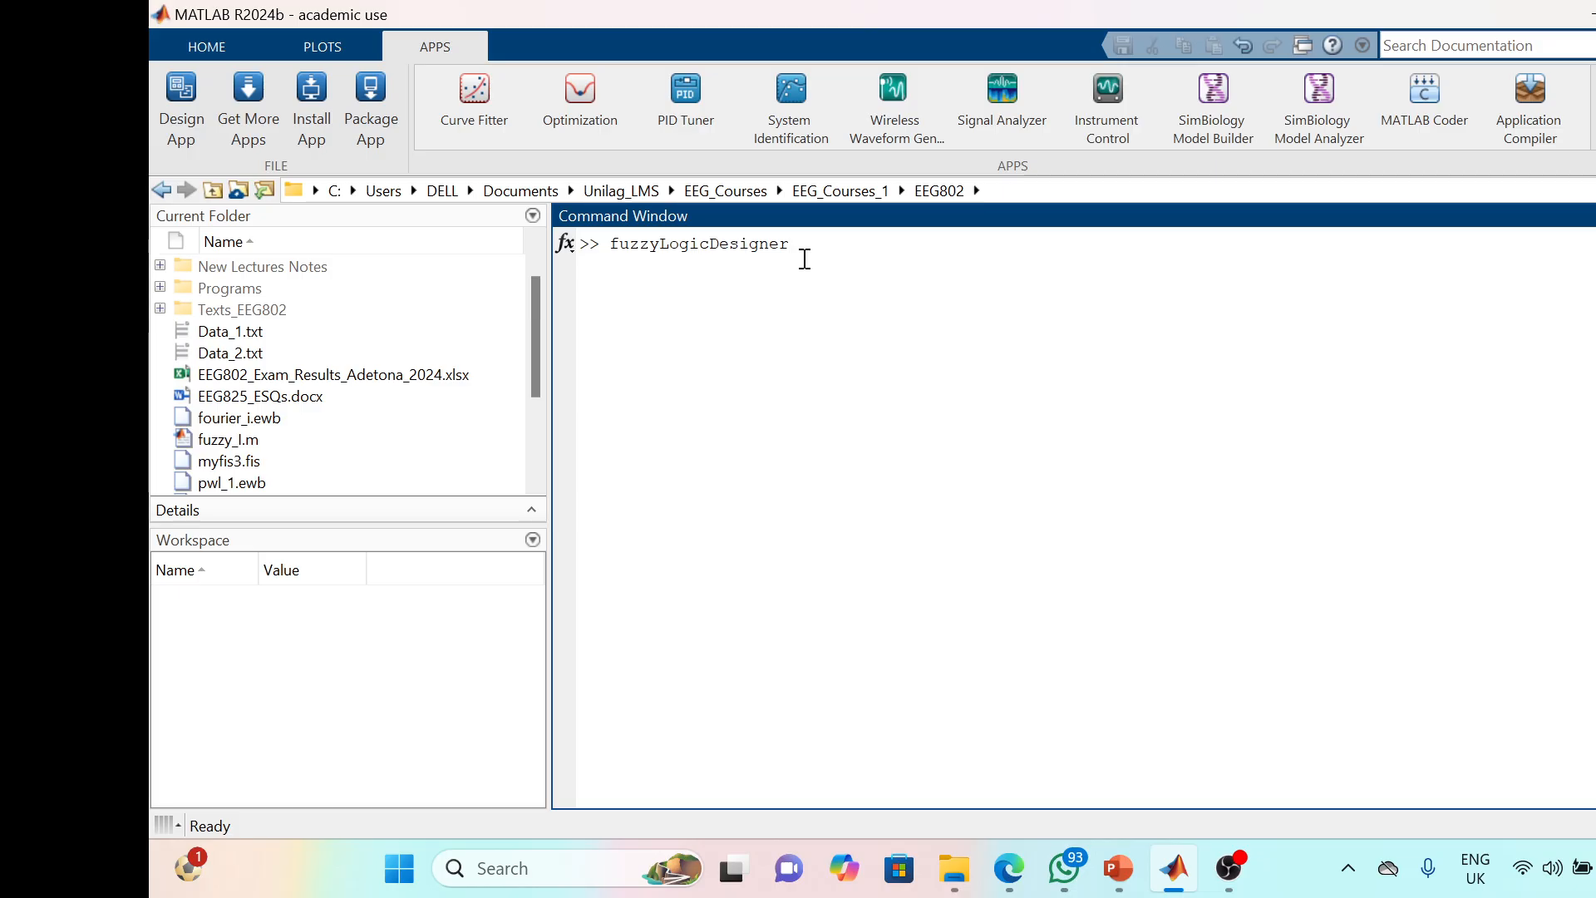
{"action": "key", "text": "Return"}
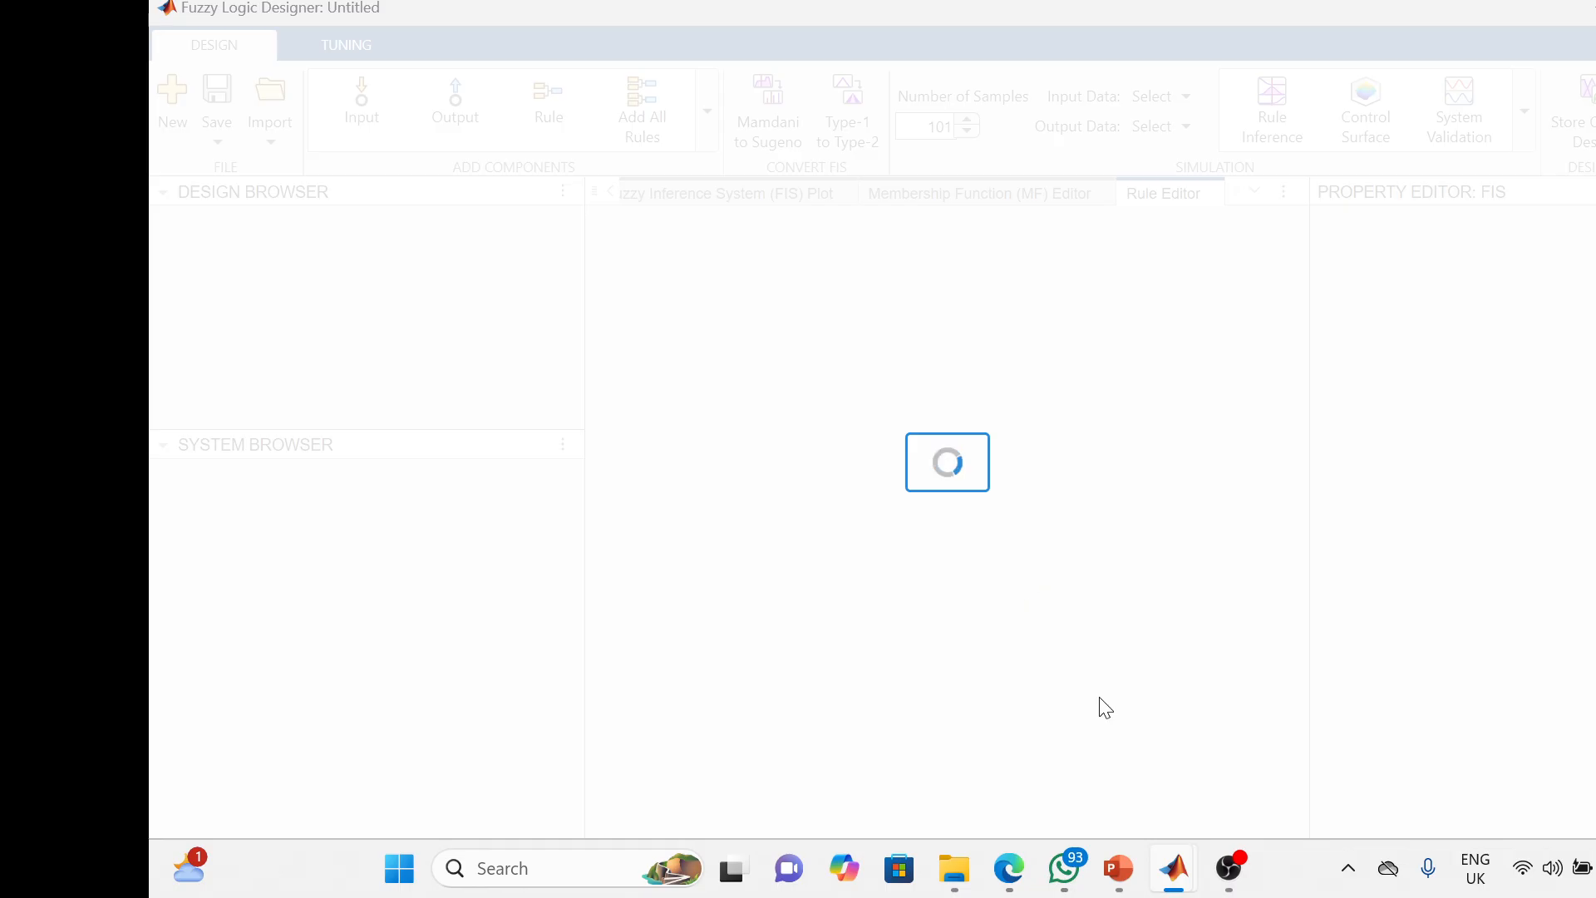
{"action": "mouse_move", "coordinate": [1233, 874]}
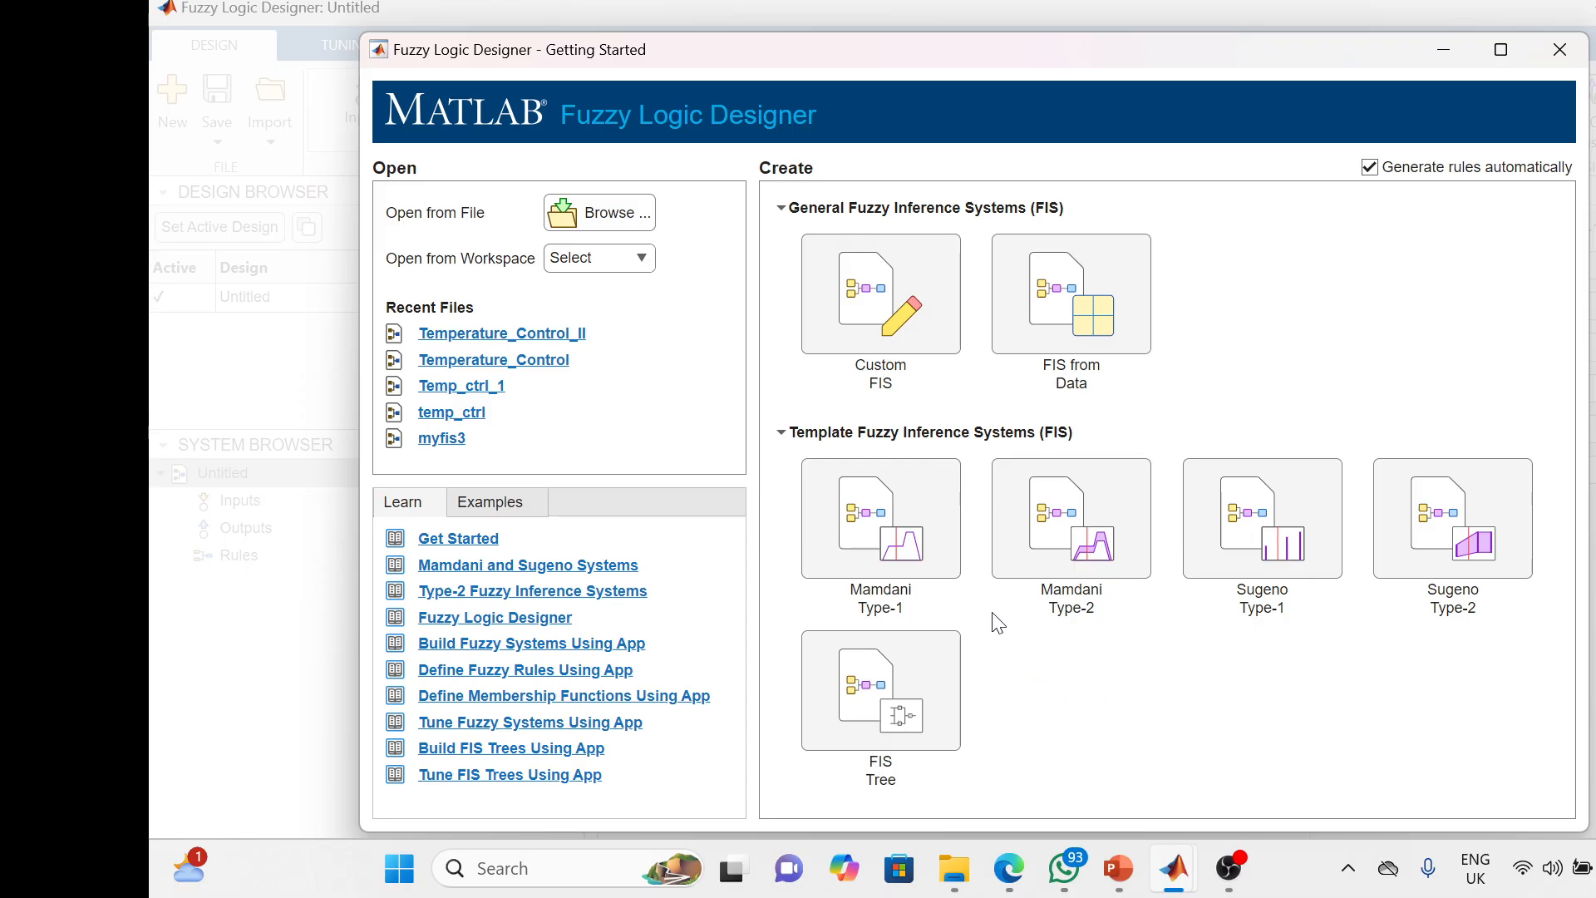
{"action": "left_click", "coordinate": [907, 551]}
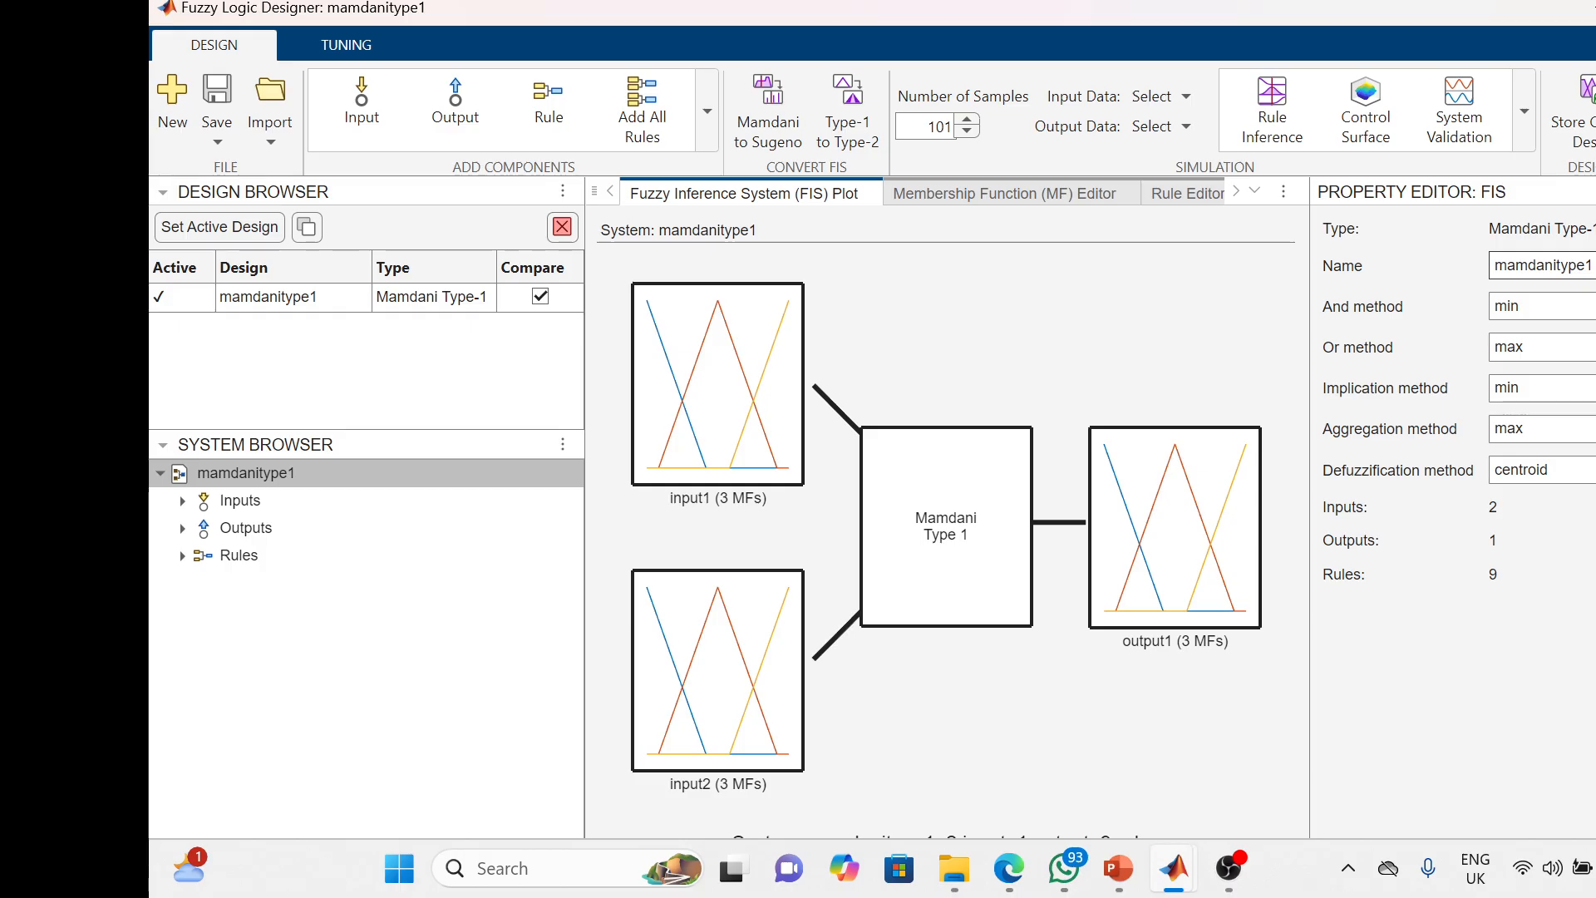
Rename the fuzzy inference system as Temperature_Control_2 and view the available defuzzification methods
{"action": "left_click", "coordinate": [1592, 265]}
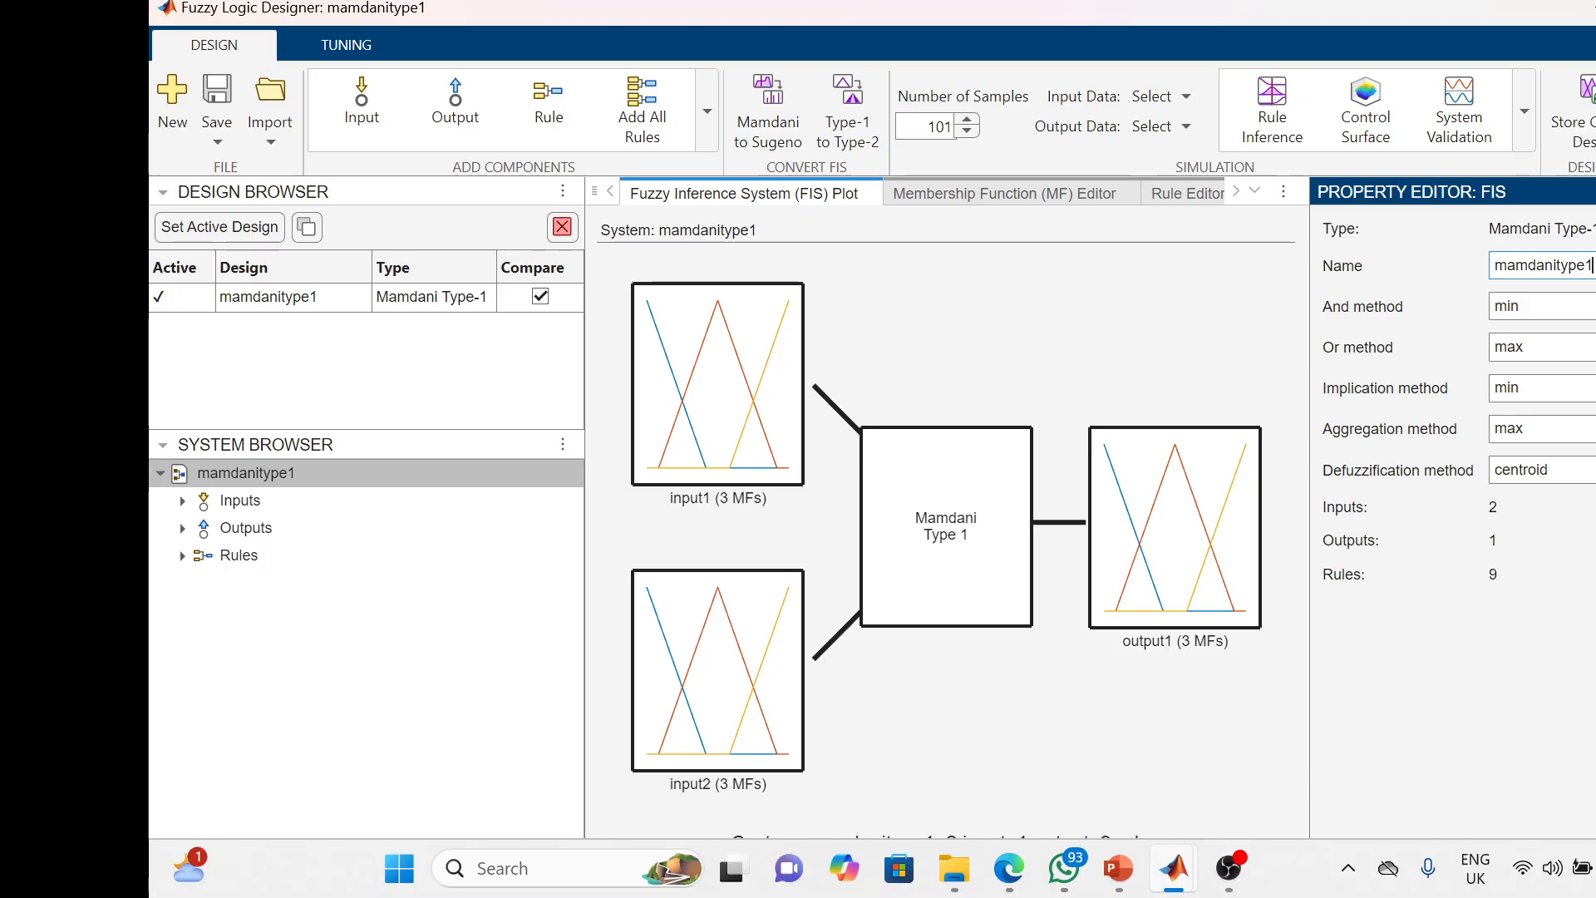
{"action": "key", "text": "BackSpace"}
{"action": "key", "text": "BackSpace"}
{"action": "key", "text": "BackSpace"}
{"action": "key", "text": "BackSpace"}
{"action": "key", "text": "BackSpace"}
{"action": "key", "text": "BackSpace"}
{"action": "key", "text": "BackSpace"}
{"action": "key", "text": "BackSpace"}
{"action": "key", "text": "BackSpace"}
{"action": "key", "text": "BackSpace"}
{"action": "key", "text": "BackSpace"}
{"action": "key", "text": "BackSpace"}
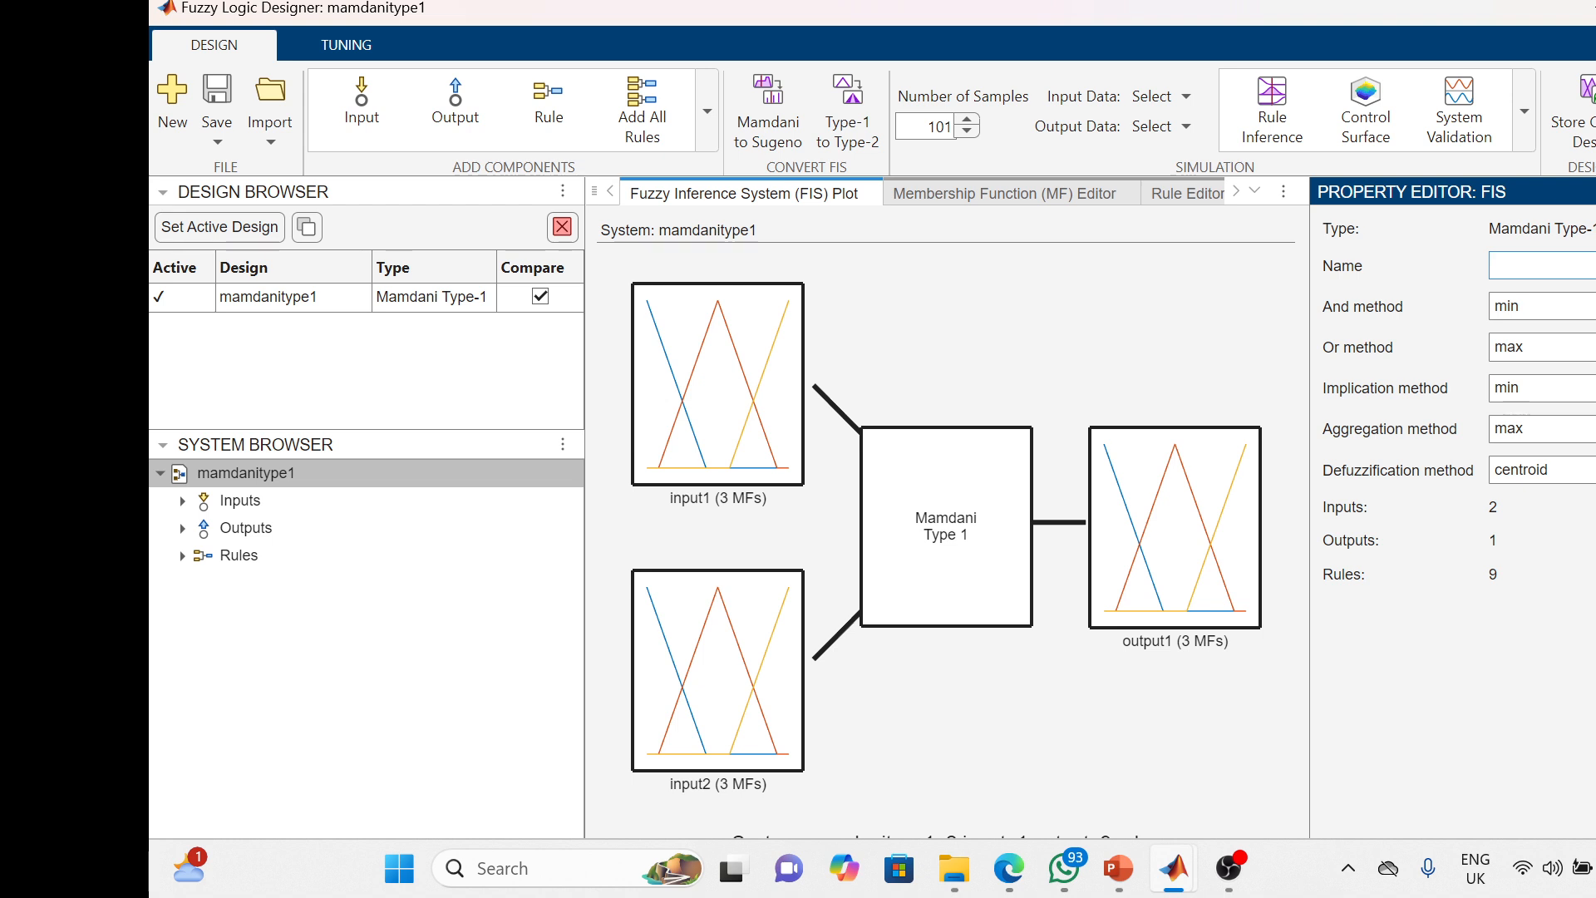
{"action": "type", "text": "Tem"}
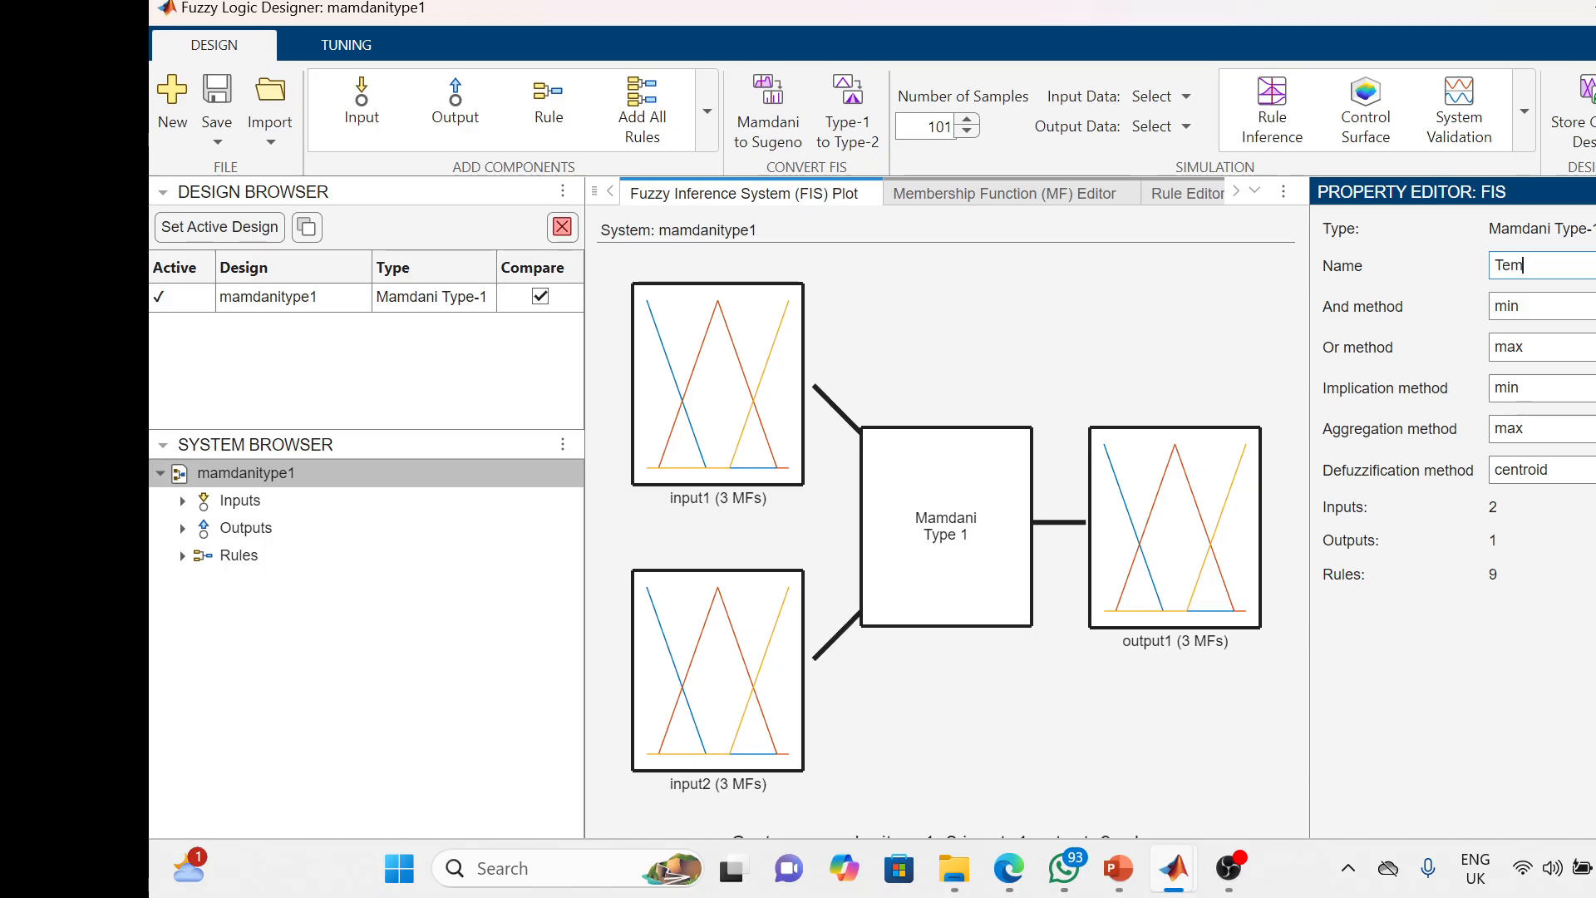
{"action": "type", "text": "berat"}
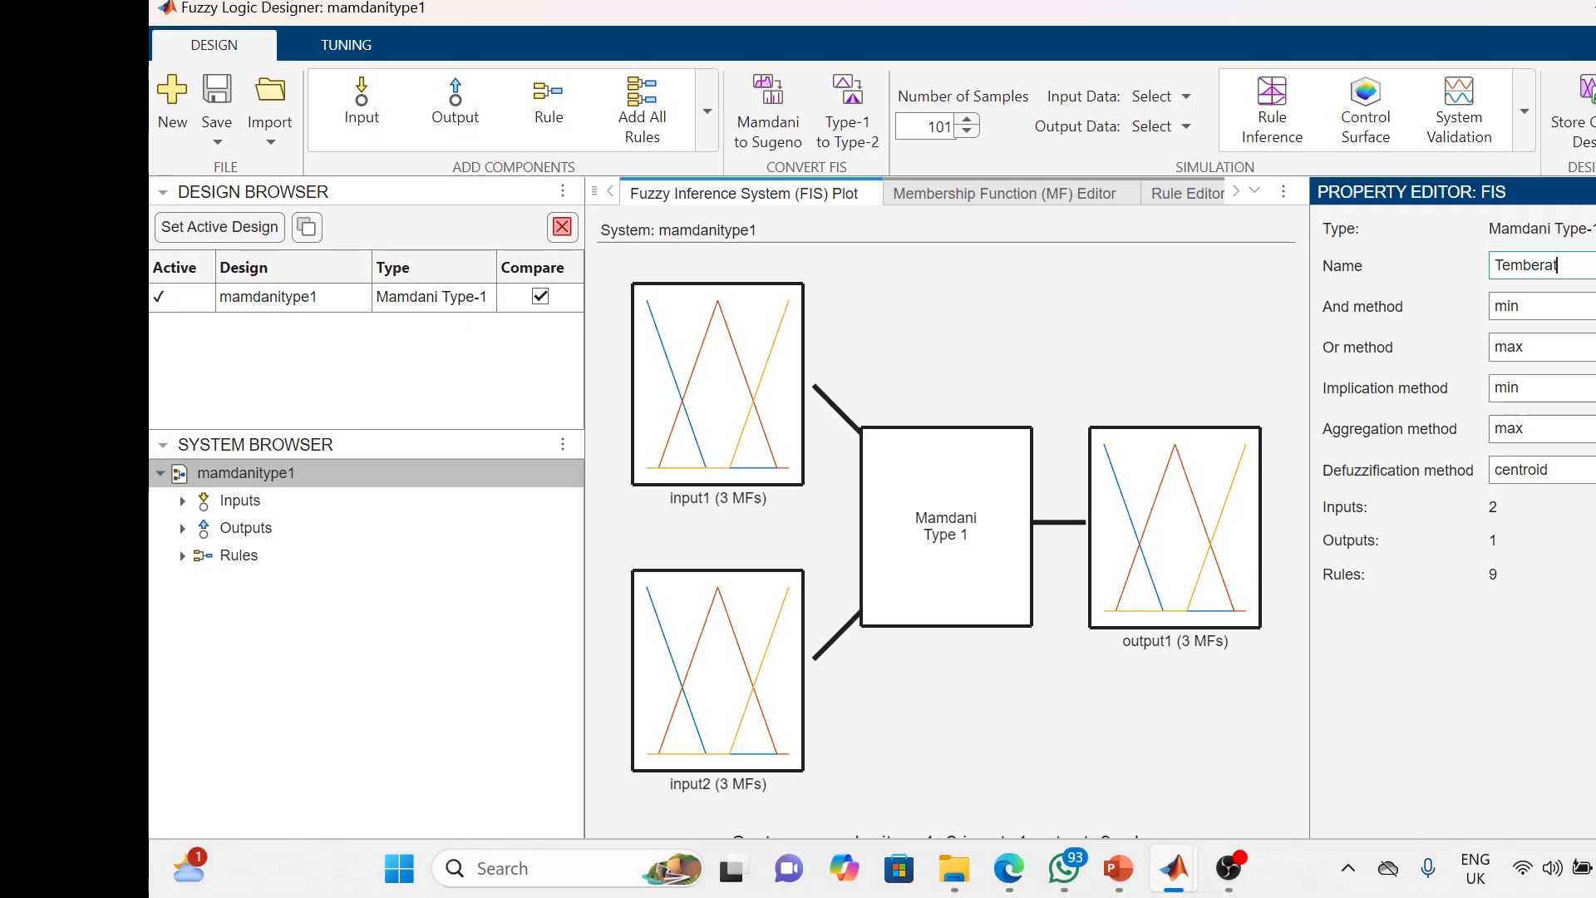
{"action": "type", "text": "ure"}
{"action": "key", "text": "BackSpace"}
{"action": "key", "text": "BackSpace"}
{"action": "key", "text": "BackSpace"}
{"action": "key", "text": "BackSpace"}
{"action": "key", "text": "BackSpace"}
{"action": "key", "text": "BackSpace"}
{"action": "key", "text": "BackSpace"}
{"action": "key", "text": "BackSpace"}
{"action": "type", "text": "p"}
{"action": "type", "text": "erature"}
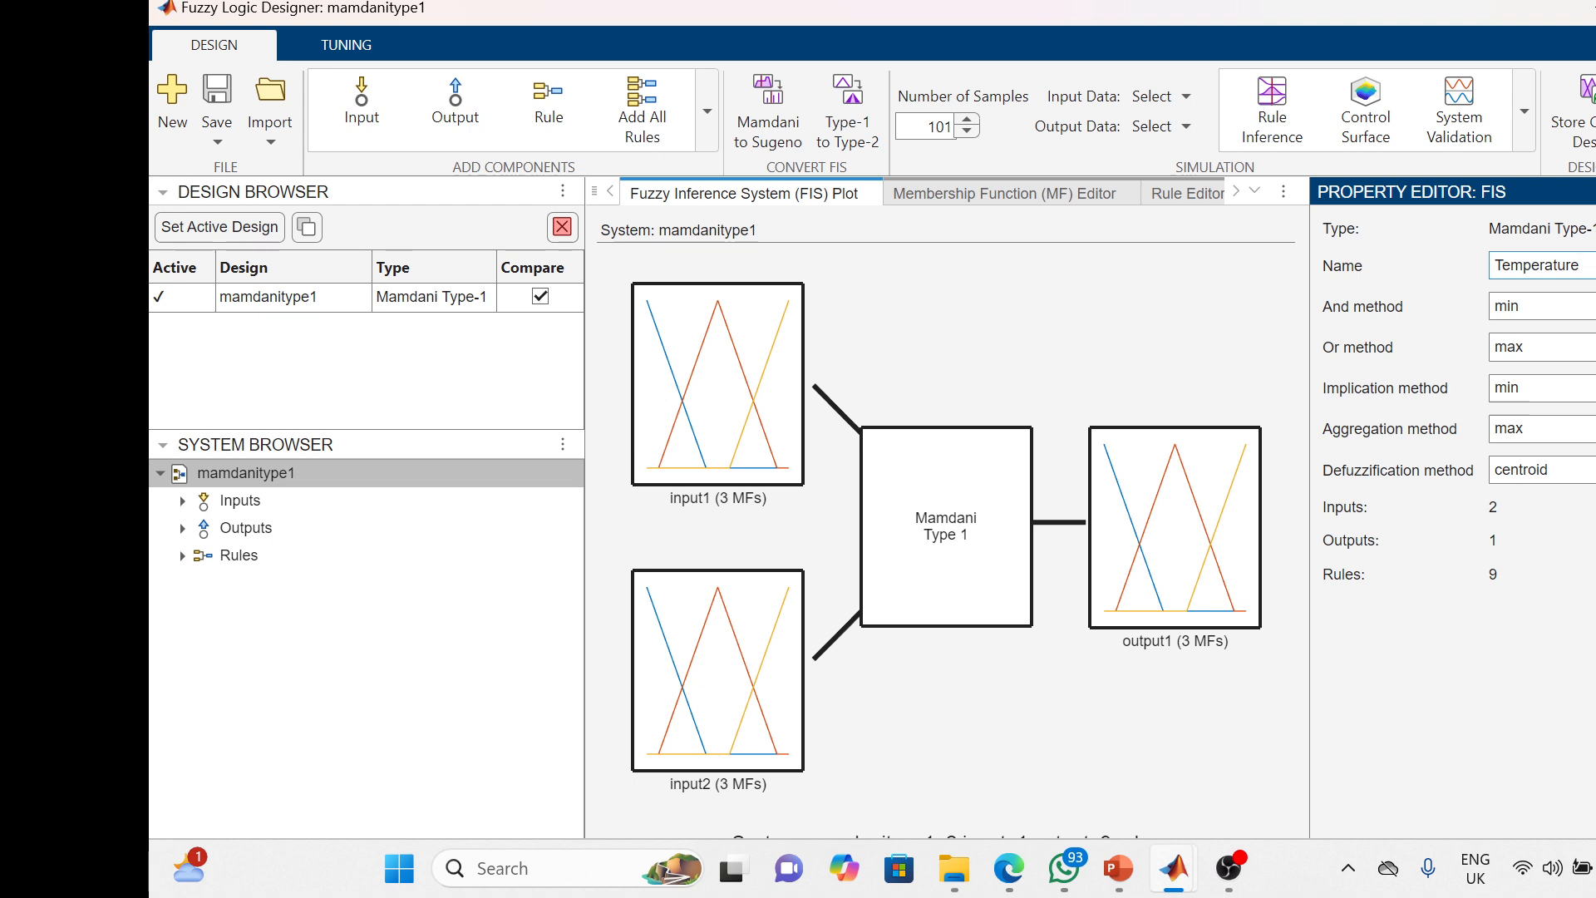
{"action": "type", "text": "_C"}
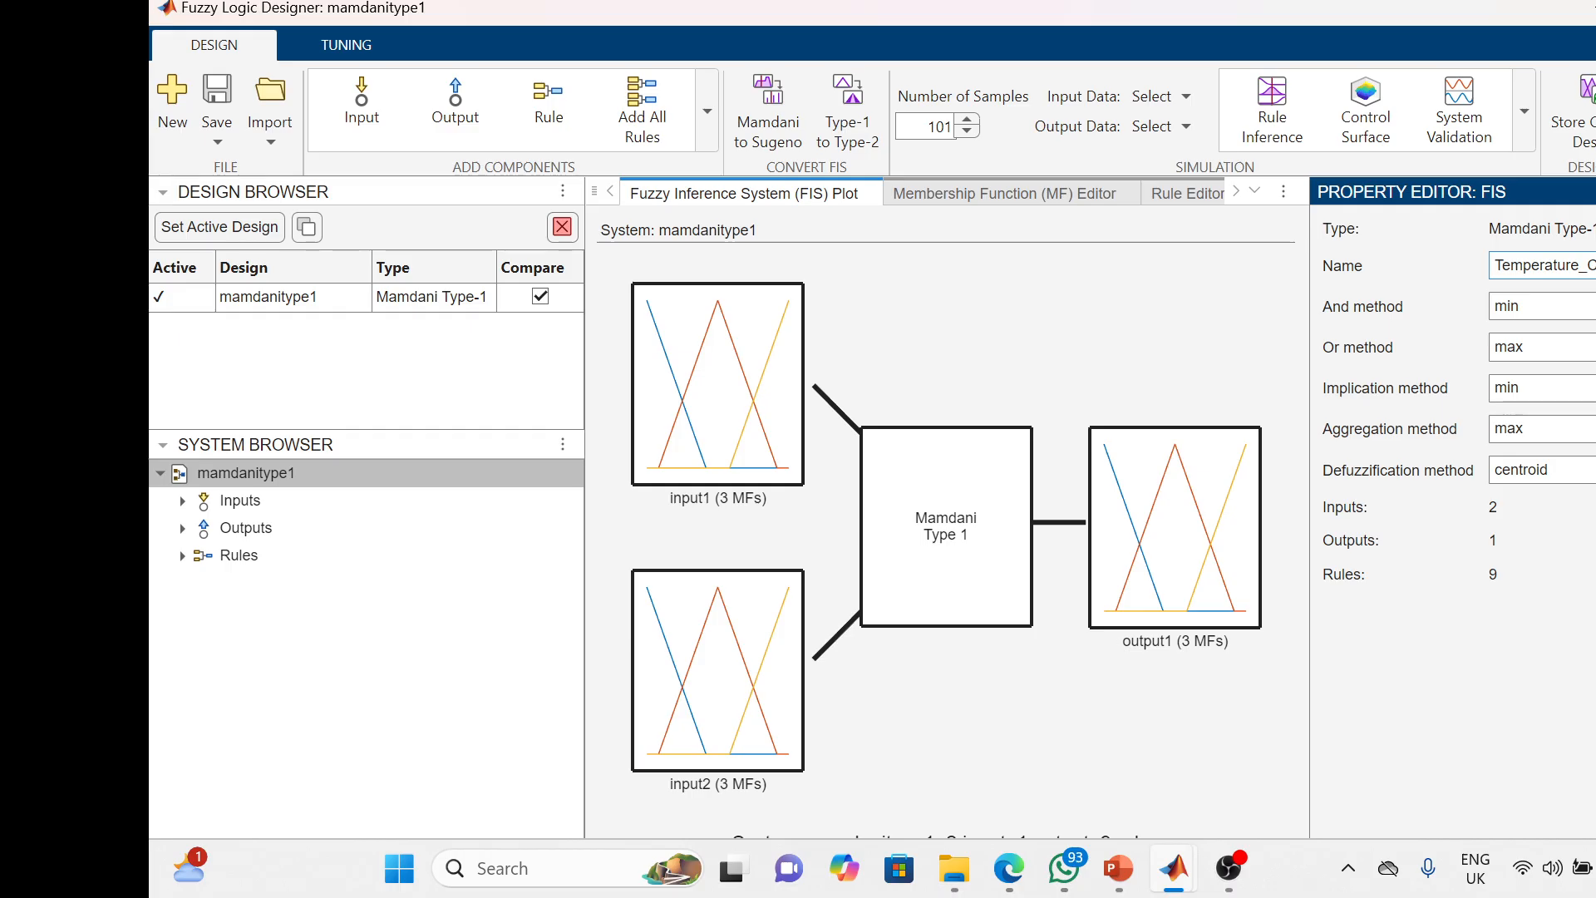
{"action": "type", "text": "o"}
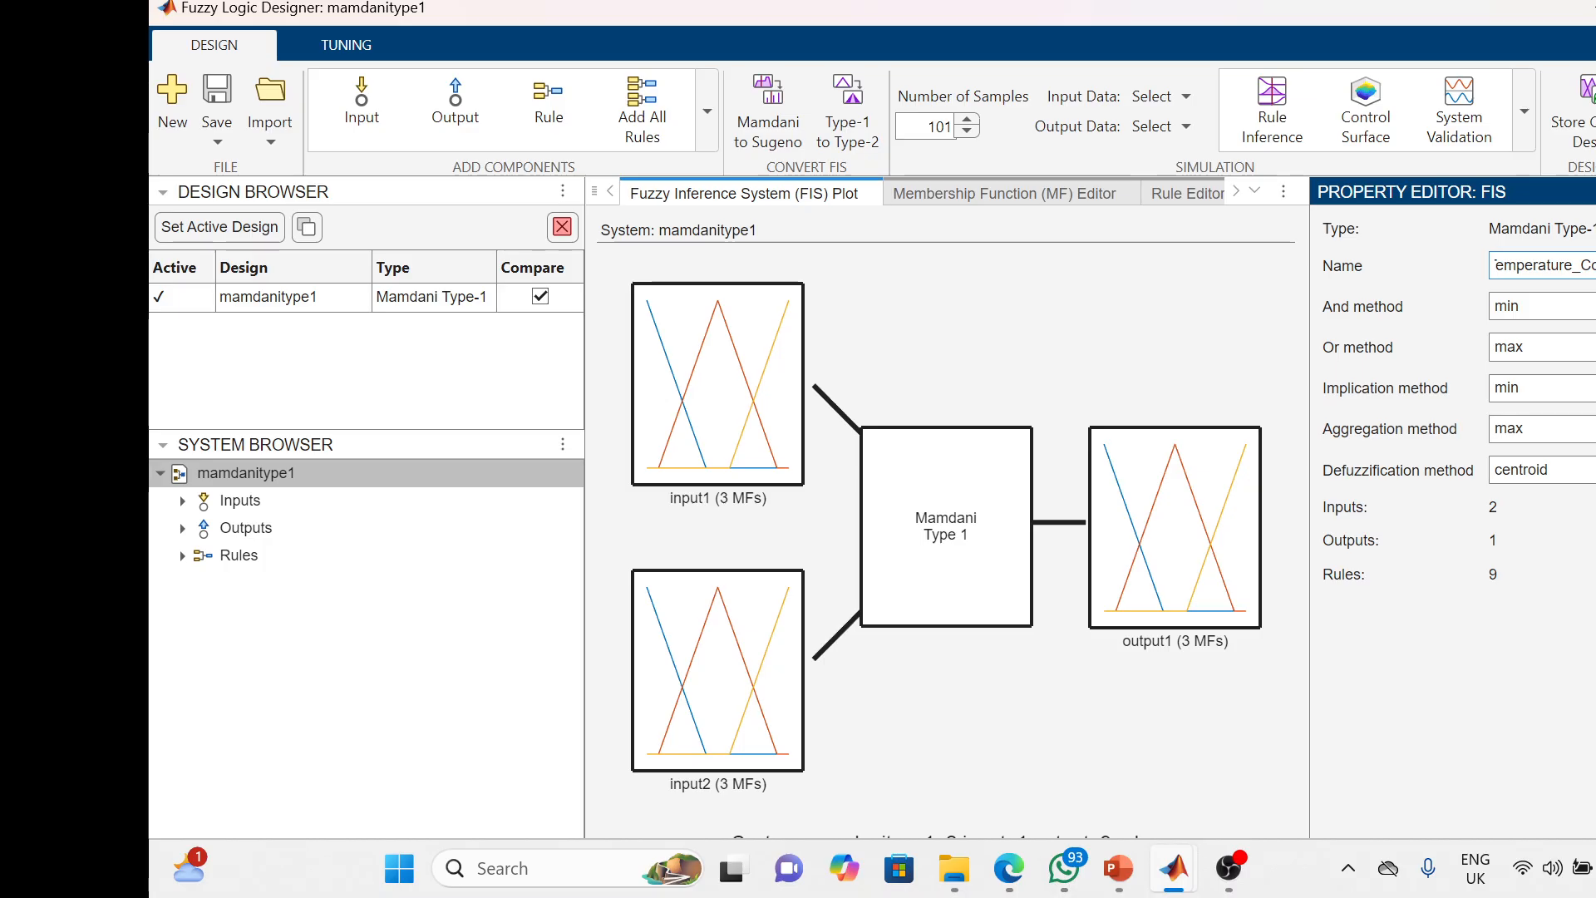
{"action": "type", "text": "_"}
{"action": "left_click", "coordinate": [1588, 470]}
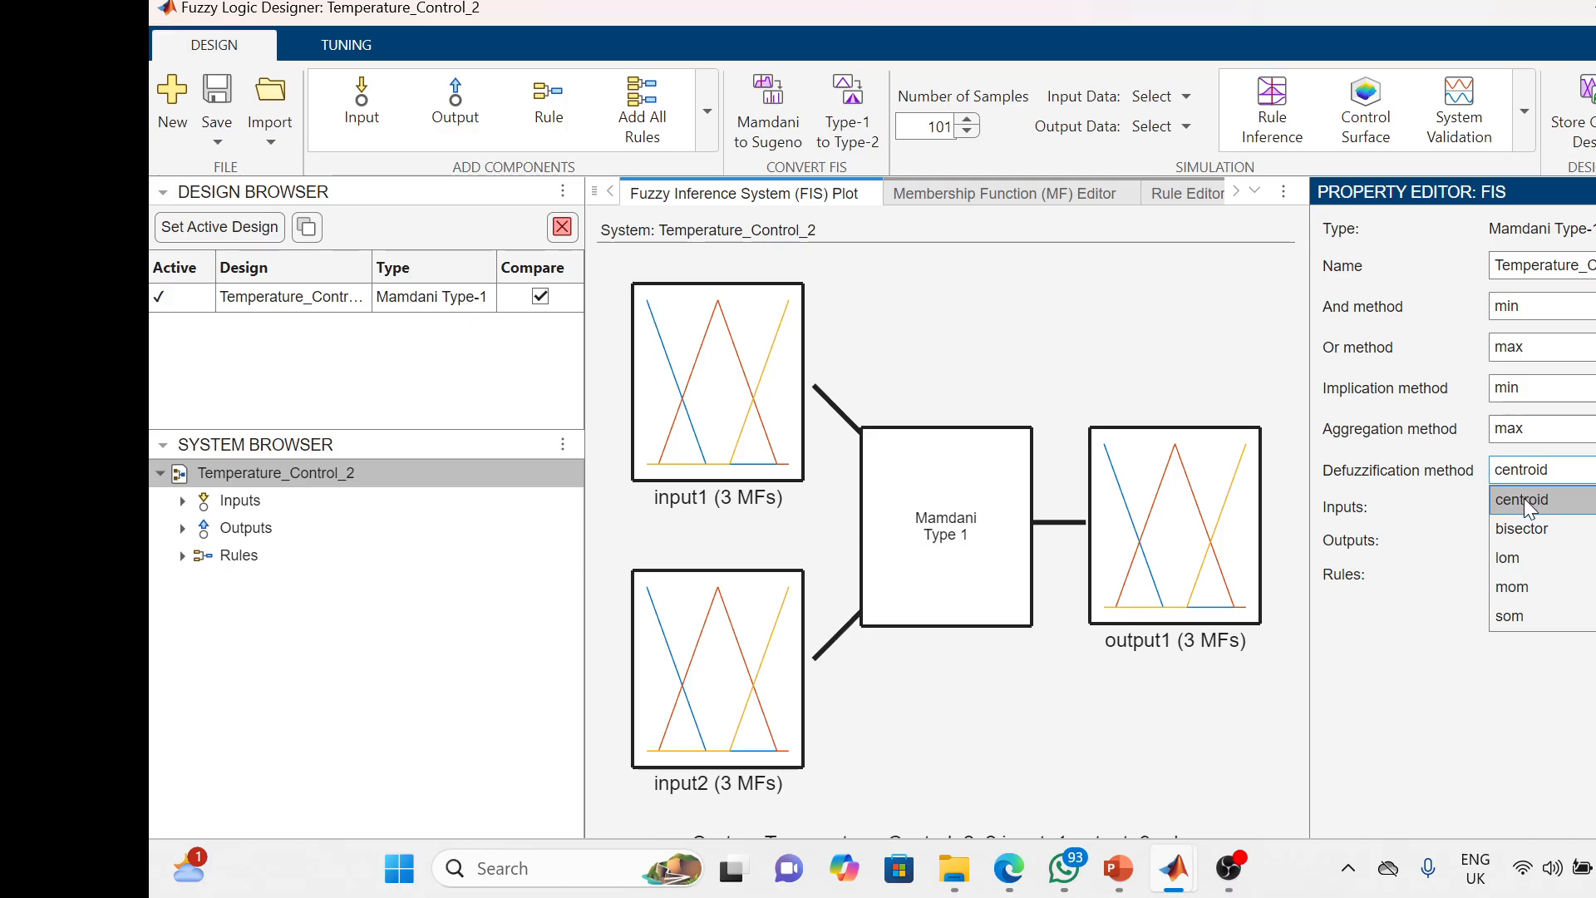
{"action": "left_click", "coordinate": [1407, 686]}
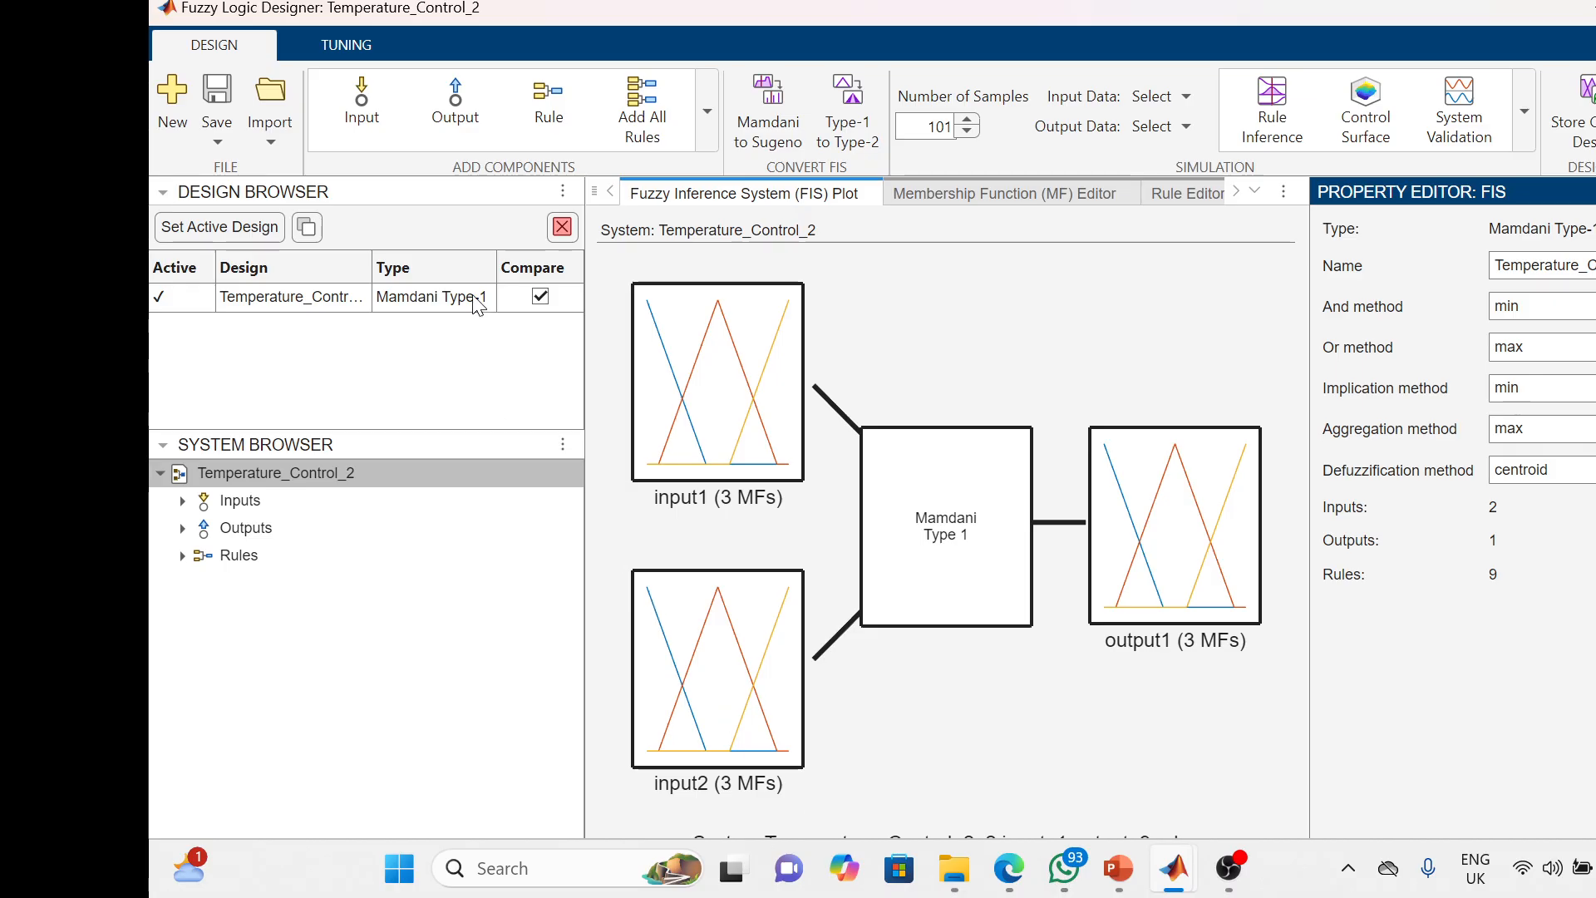
Add a third input variable to the system and delete it again
{"action": "left_click", "coordinate": [362, 102]}
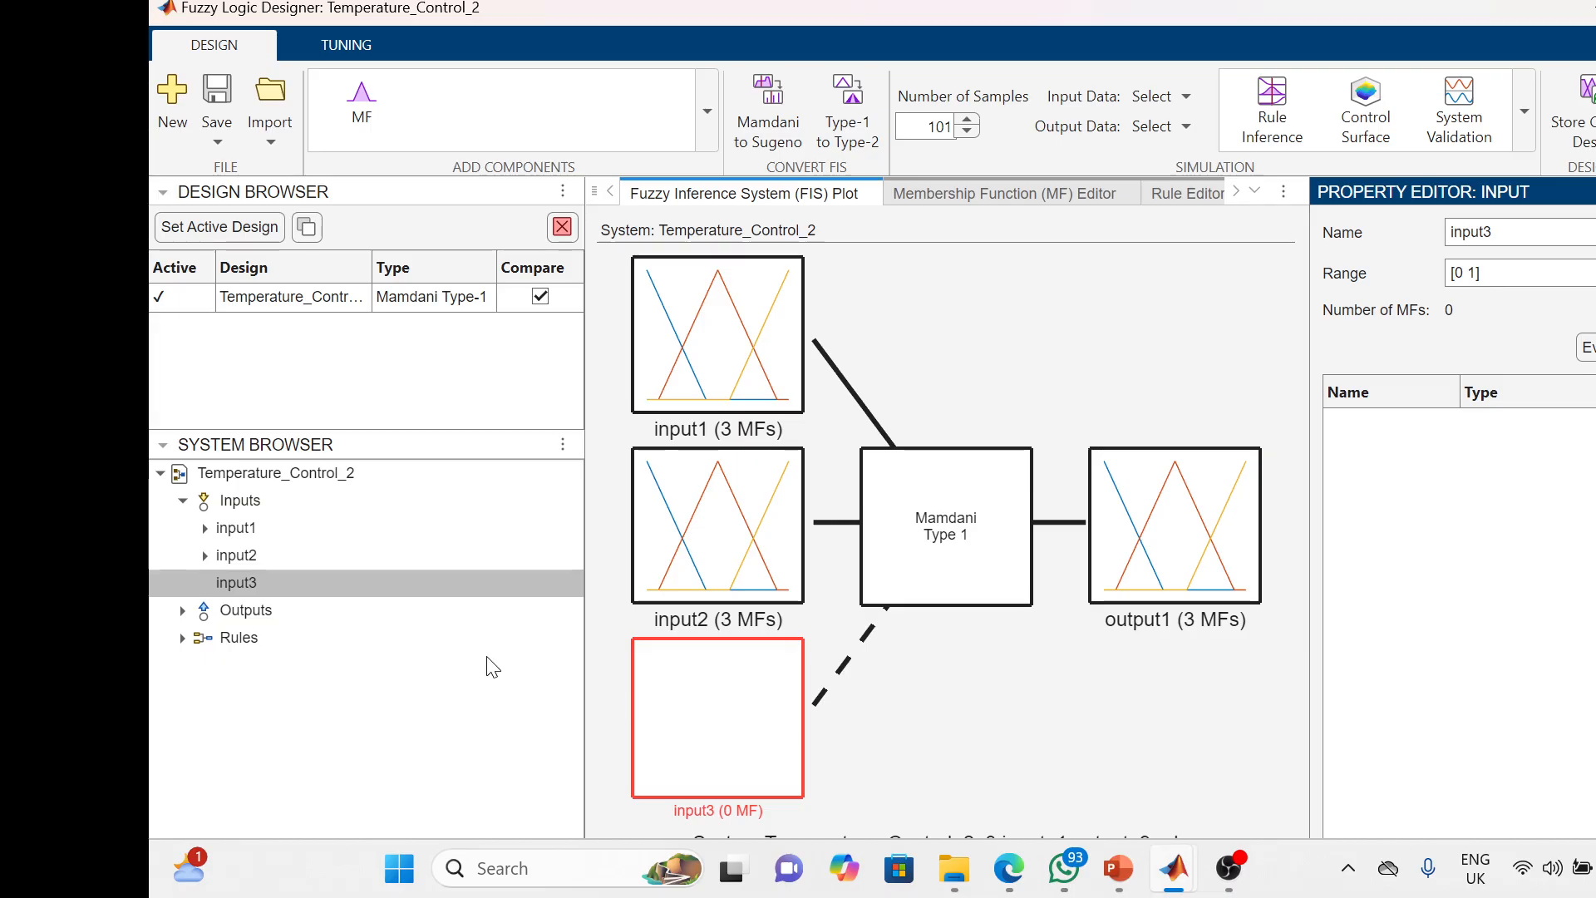
{"action": "right_click", "coordinate": [304, 579]}
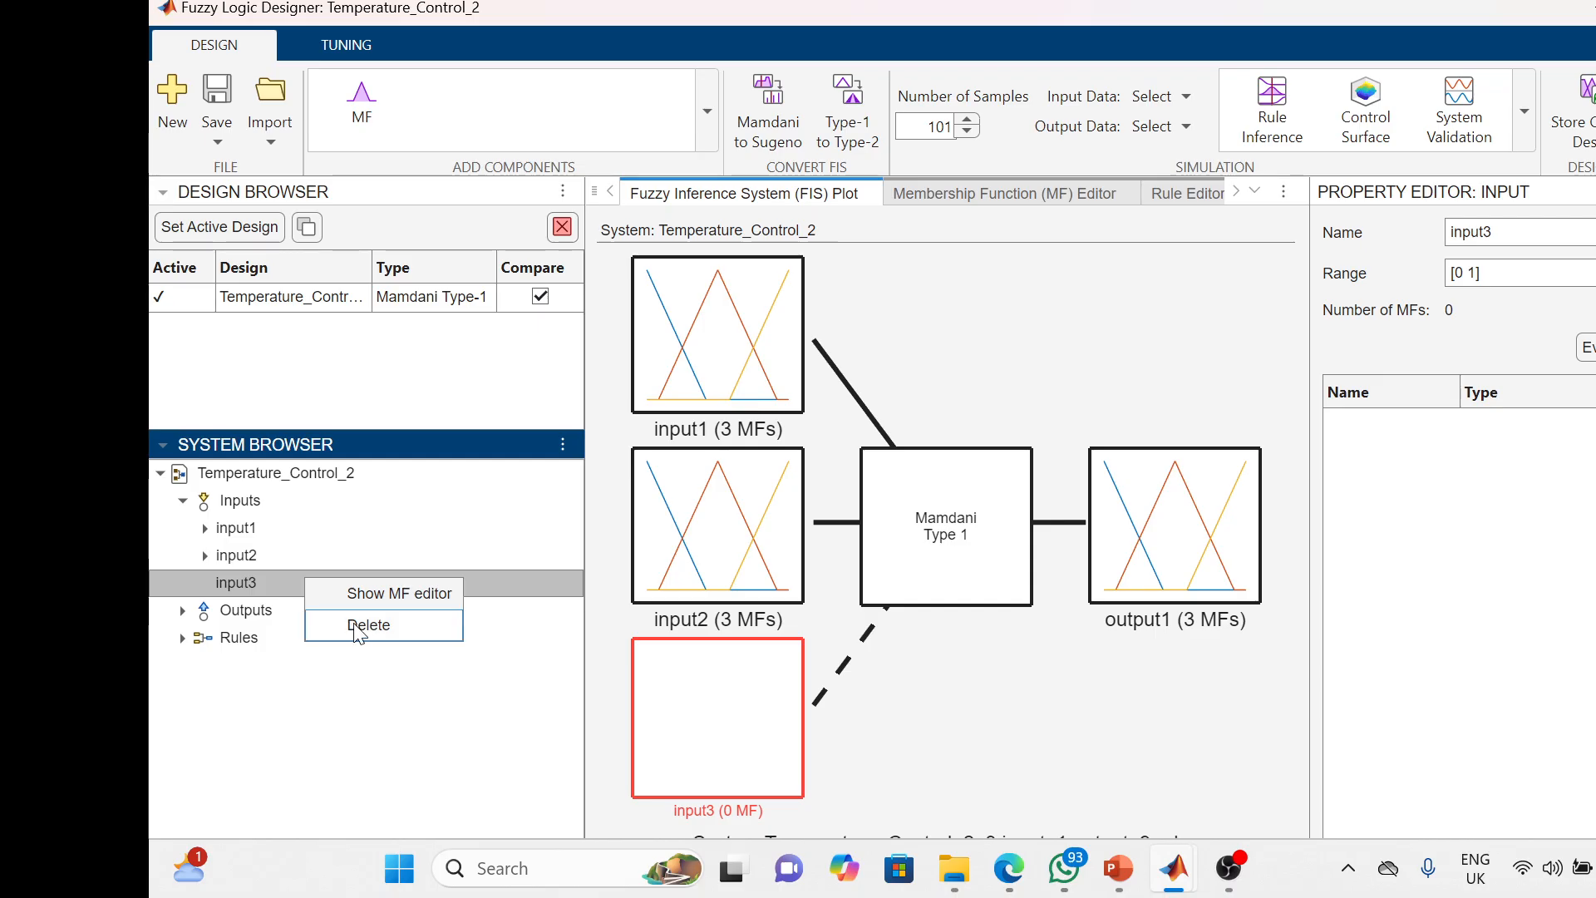
{"action": "left_click", "coordinate": [363, 628]}
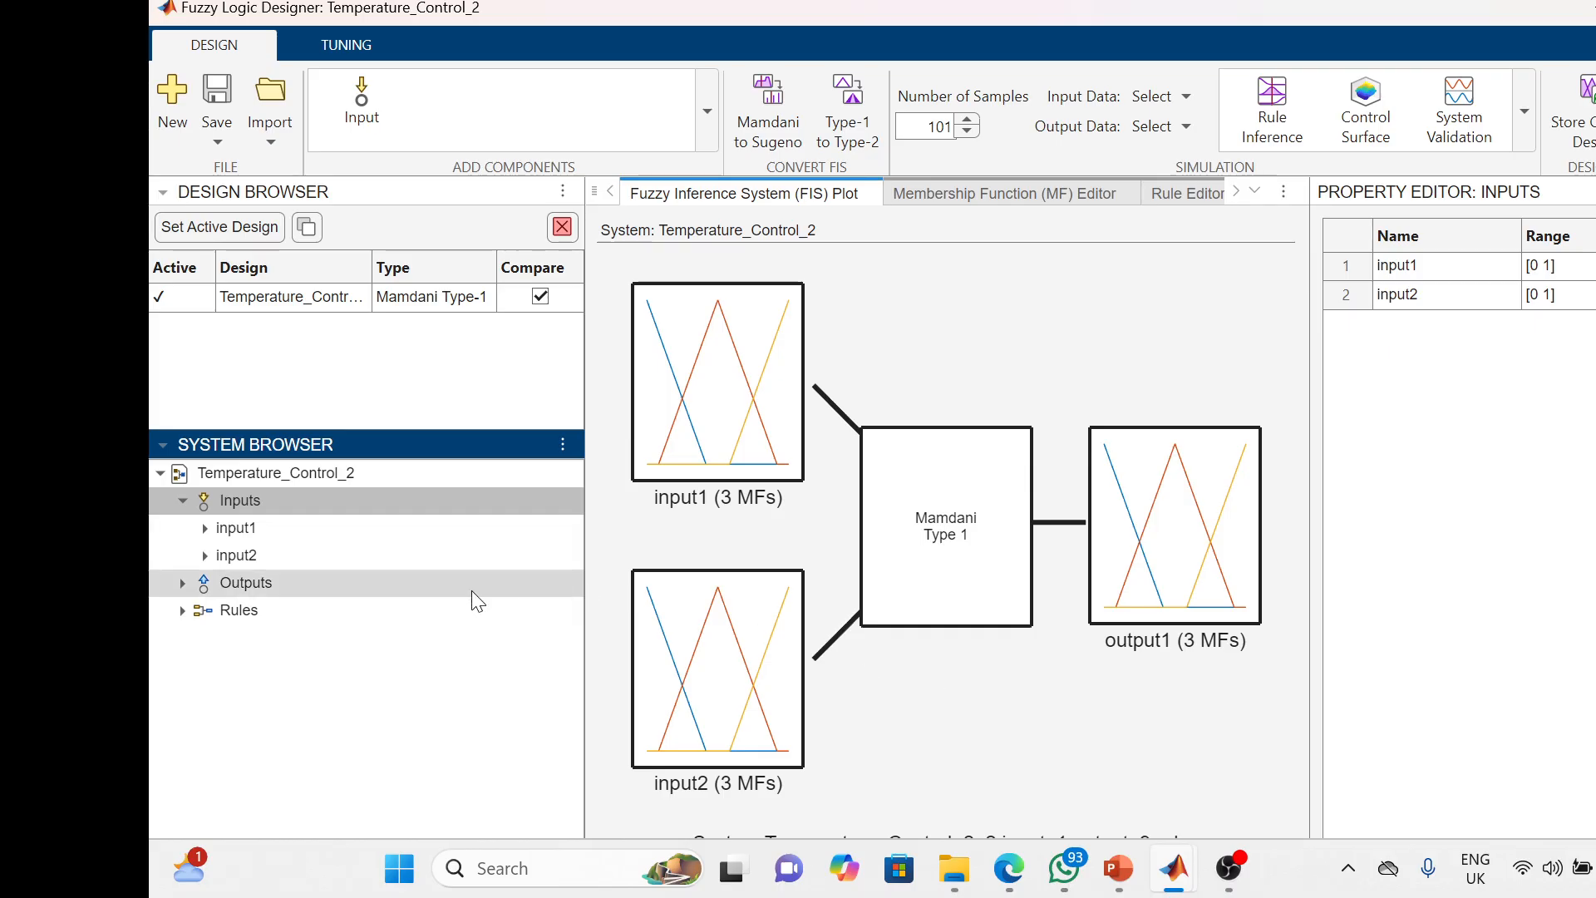
Rename the first input variable as Temperature and the second as Humdity
{"action": "left_click", "coordinate": [404, 518]}
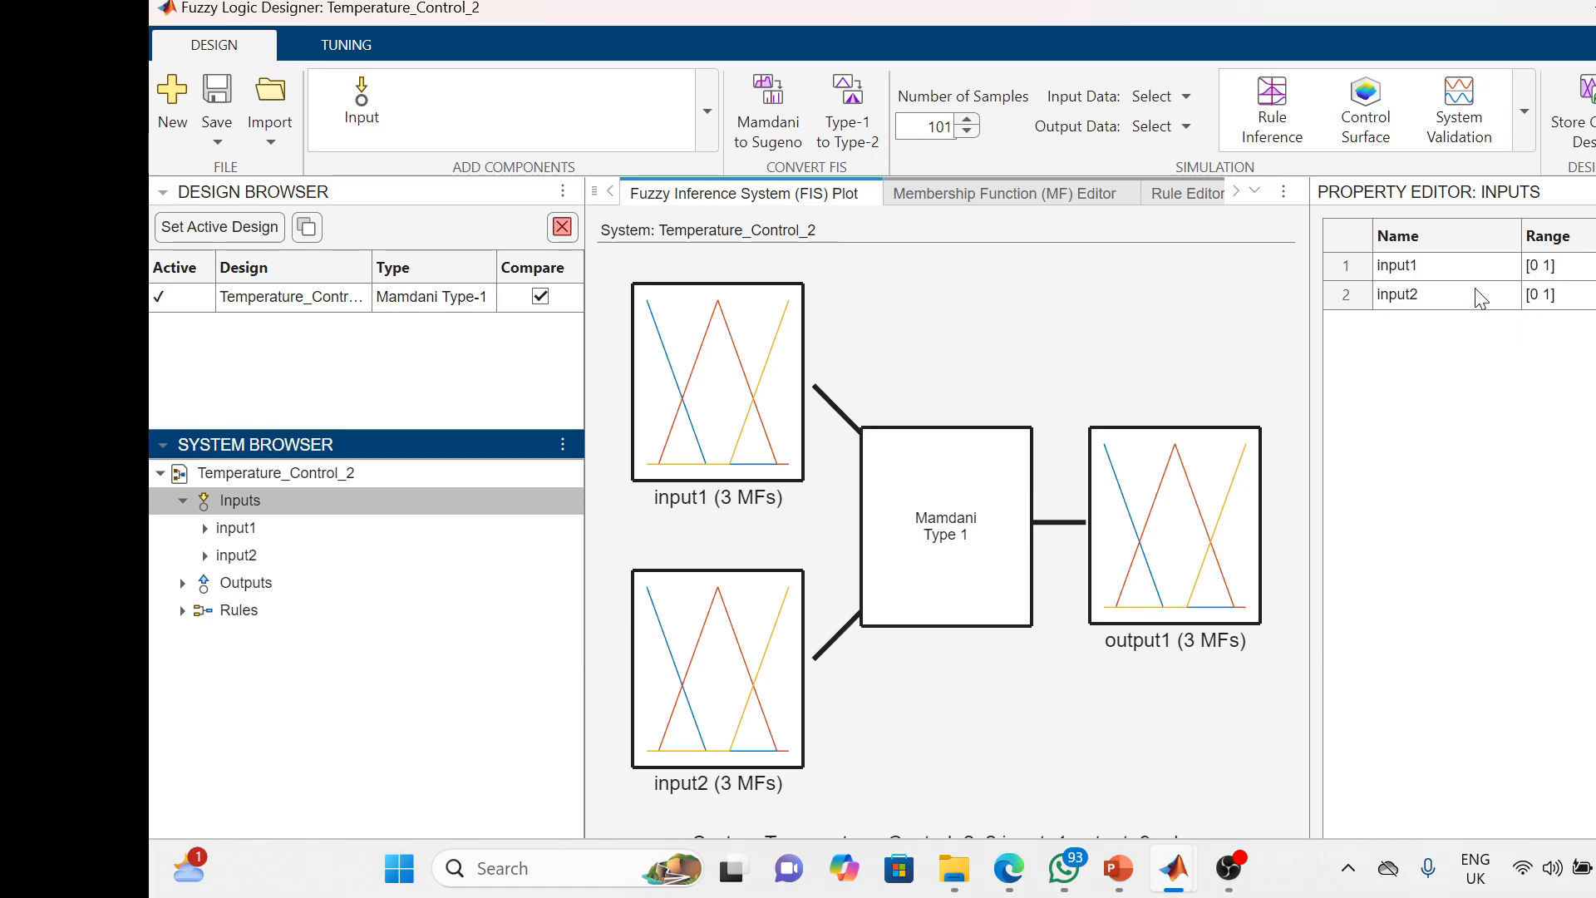
{"action": "left_click", "coordinate": [1438, 274]}
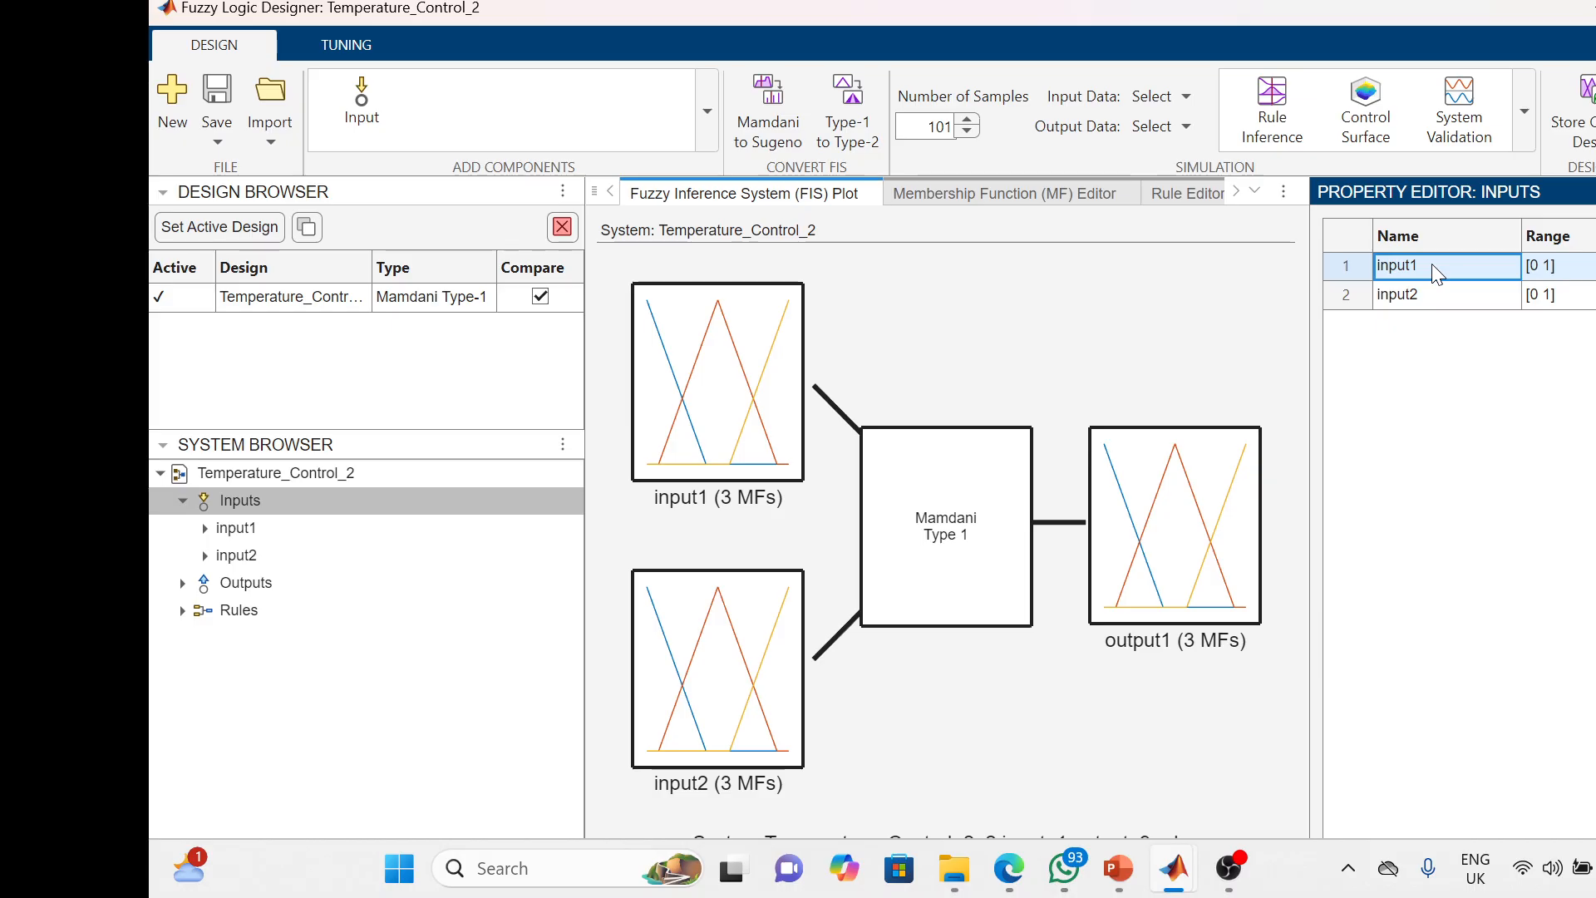
{"action": "type", "text": "Temperature"}
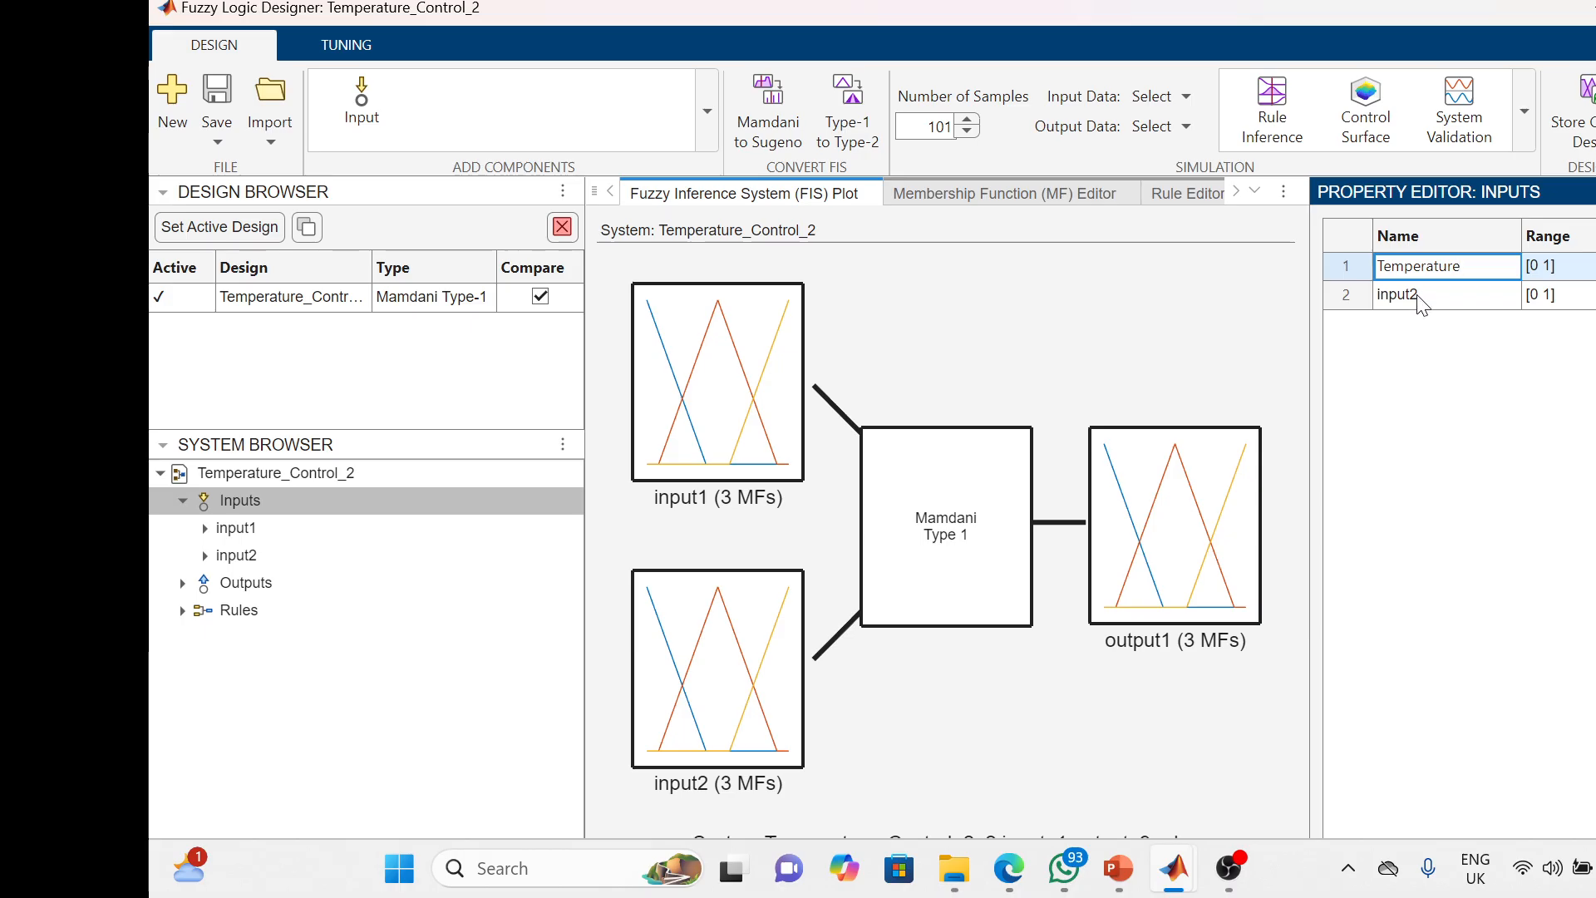
{"action": "left_click", "coordinate": [1422, 301]}
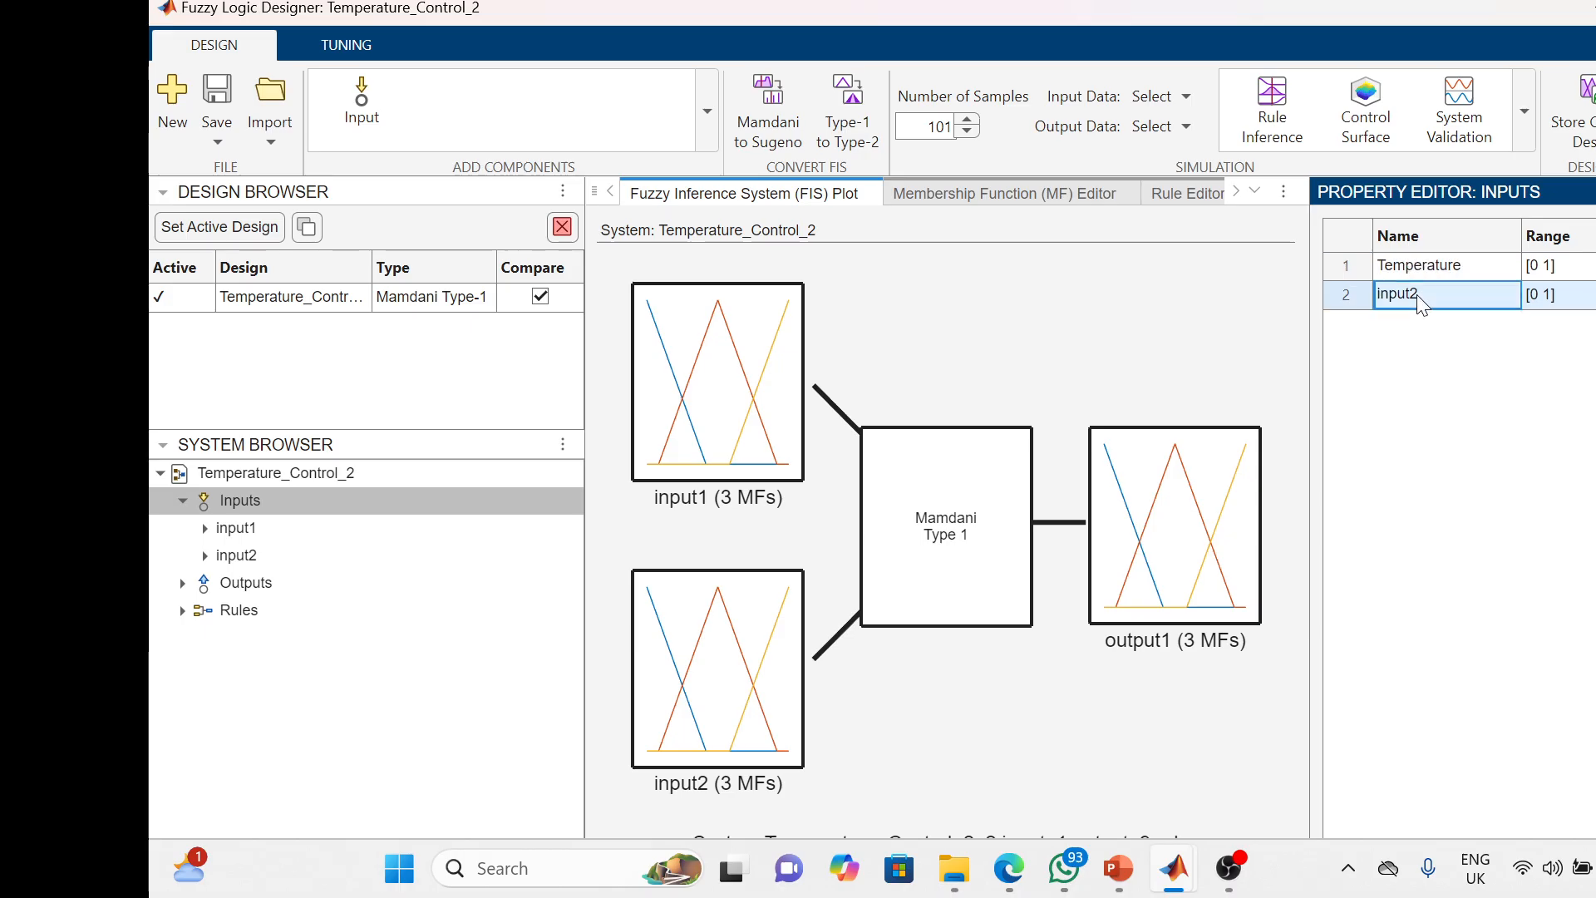
{"action": "type", "text": "Hu"}
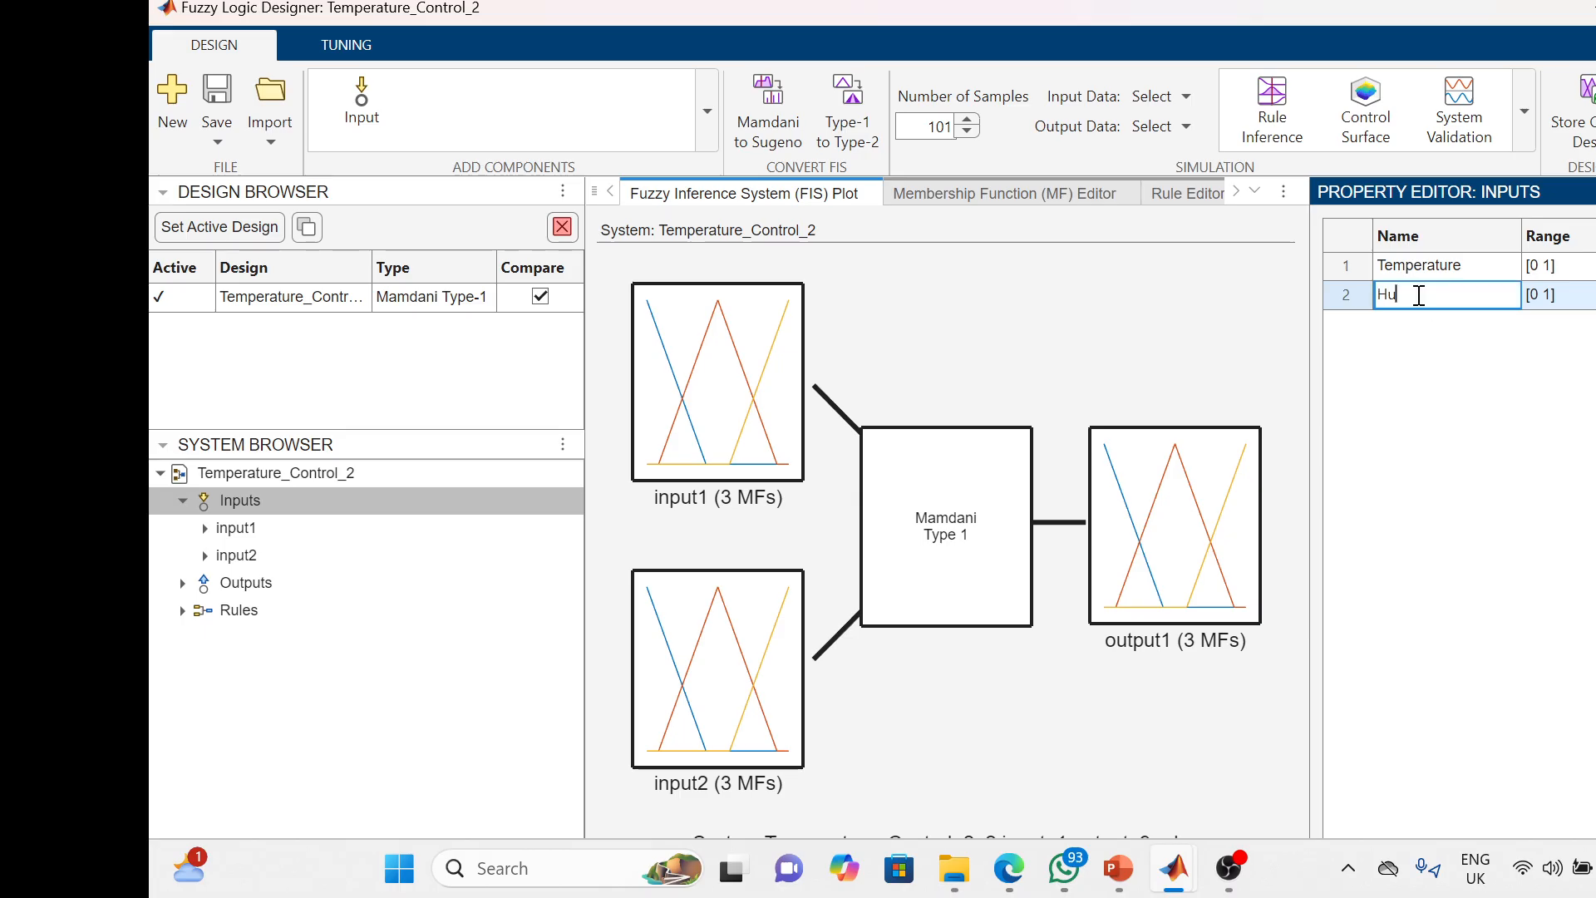
{"action": "type", "text": "midity"}
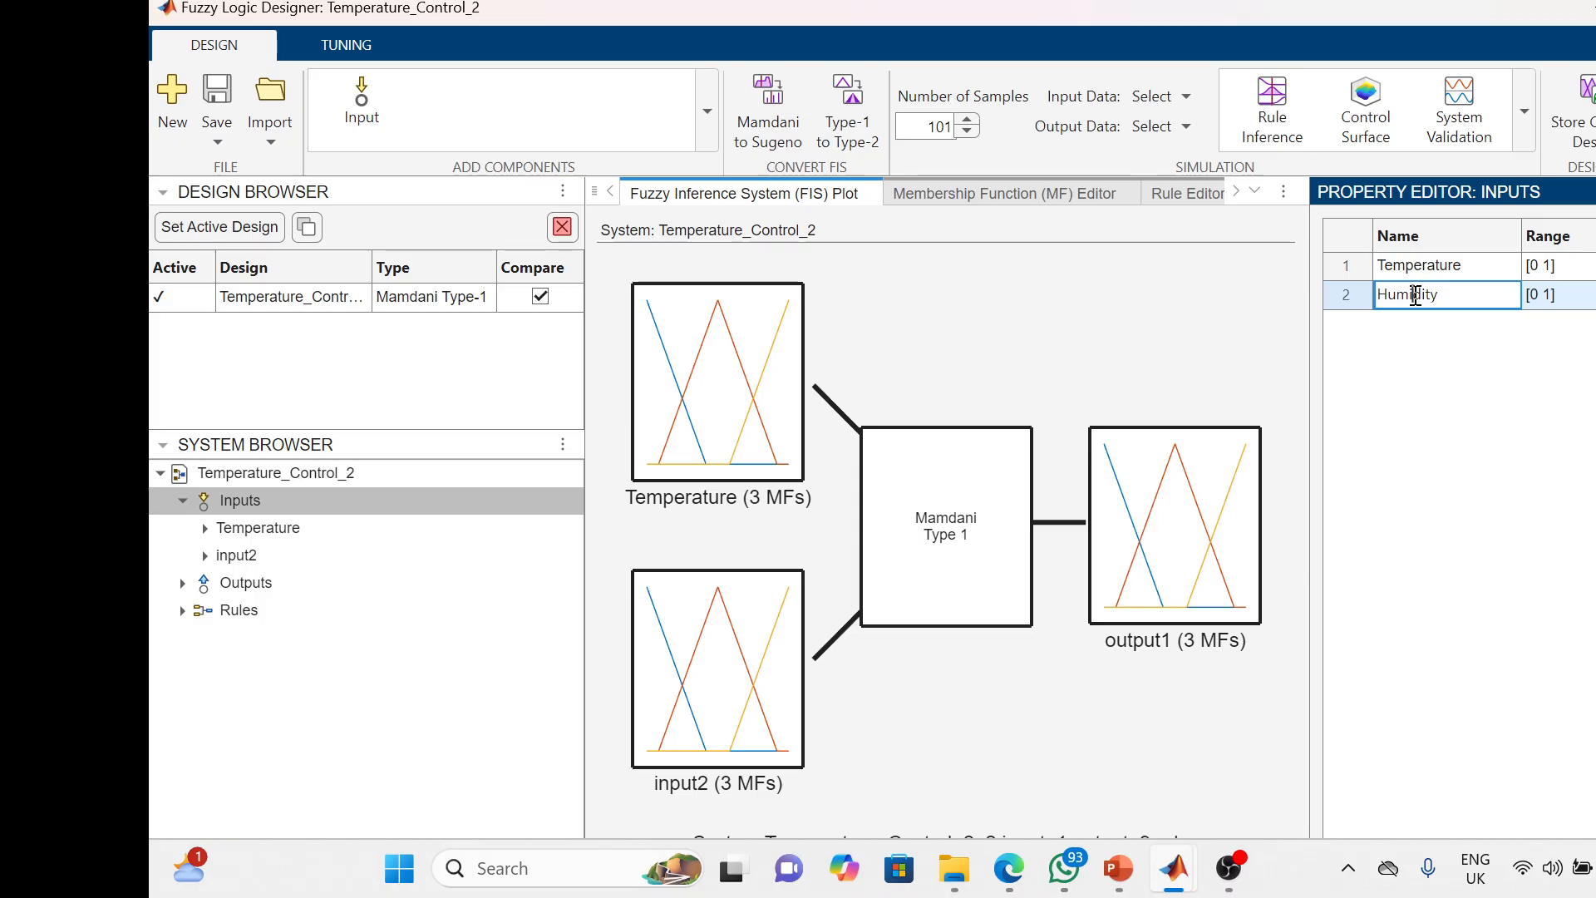
{"action": "key", "text": "BackSpace"}
Set the range of the Temperature input to [10 40]
{"action": "left_click", "coordinate": [1538, 266]}
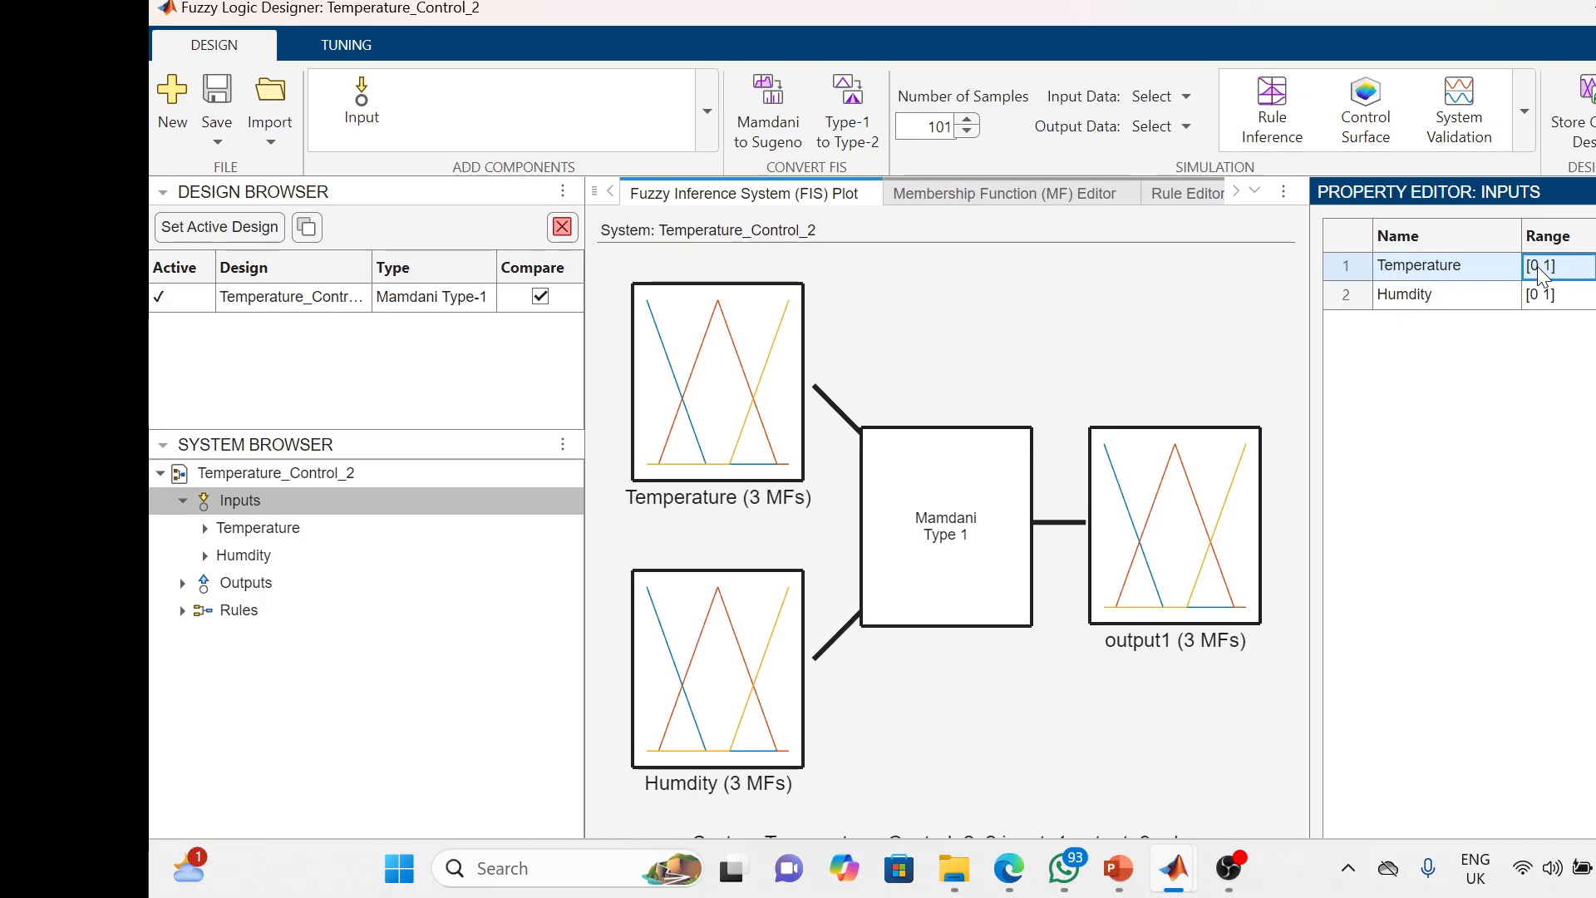
{"action": "double_click", "coordinate": [1538, 266]}
{"action": "left_click", "coordinate": [1540, 267]}
{"action": "key", "text": "BackSpace"}
{"action": "type", "text": "1"}
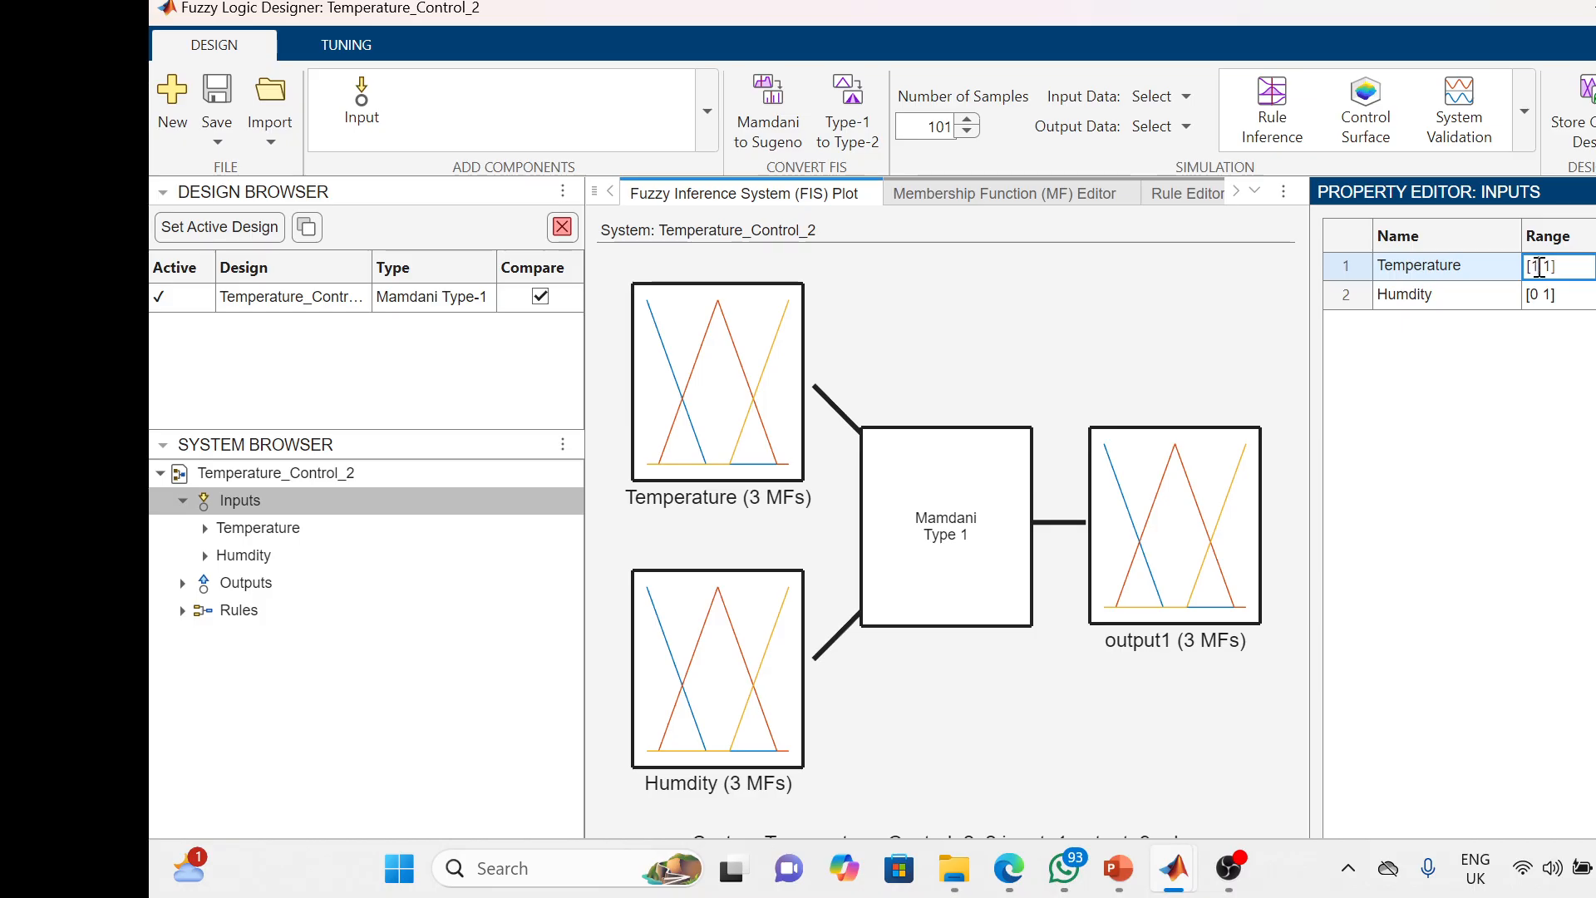
{"action": "type", "text": "0"}
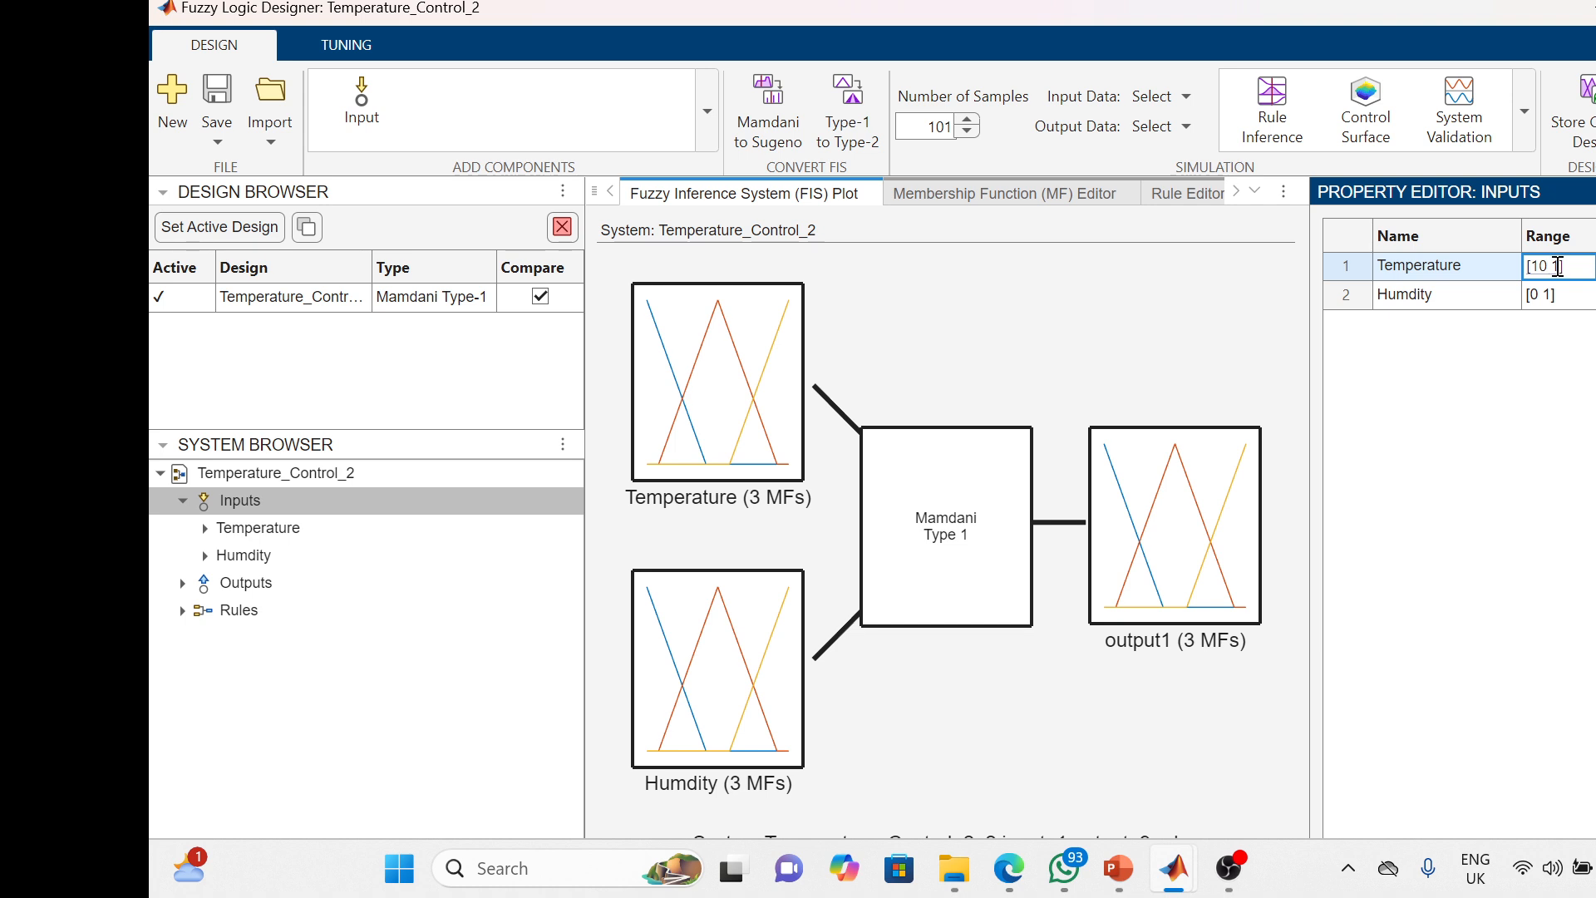
{"action": "key", "text": "BackSpace"}
{"action": "type", "text": "40"}
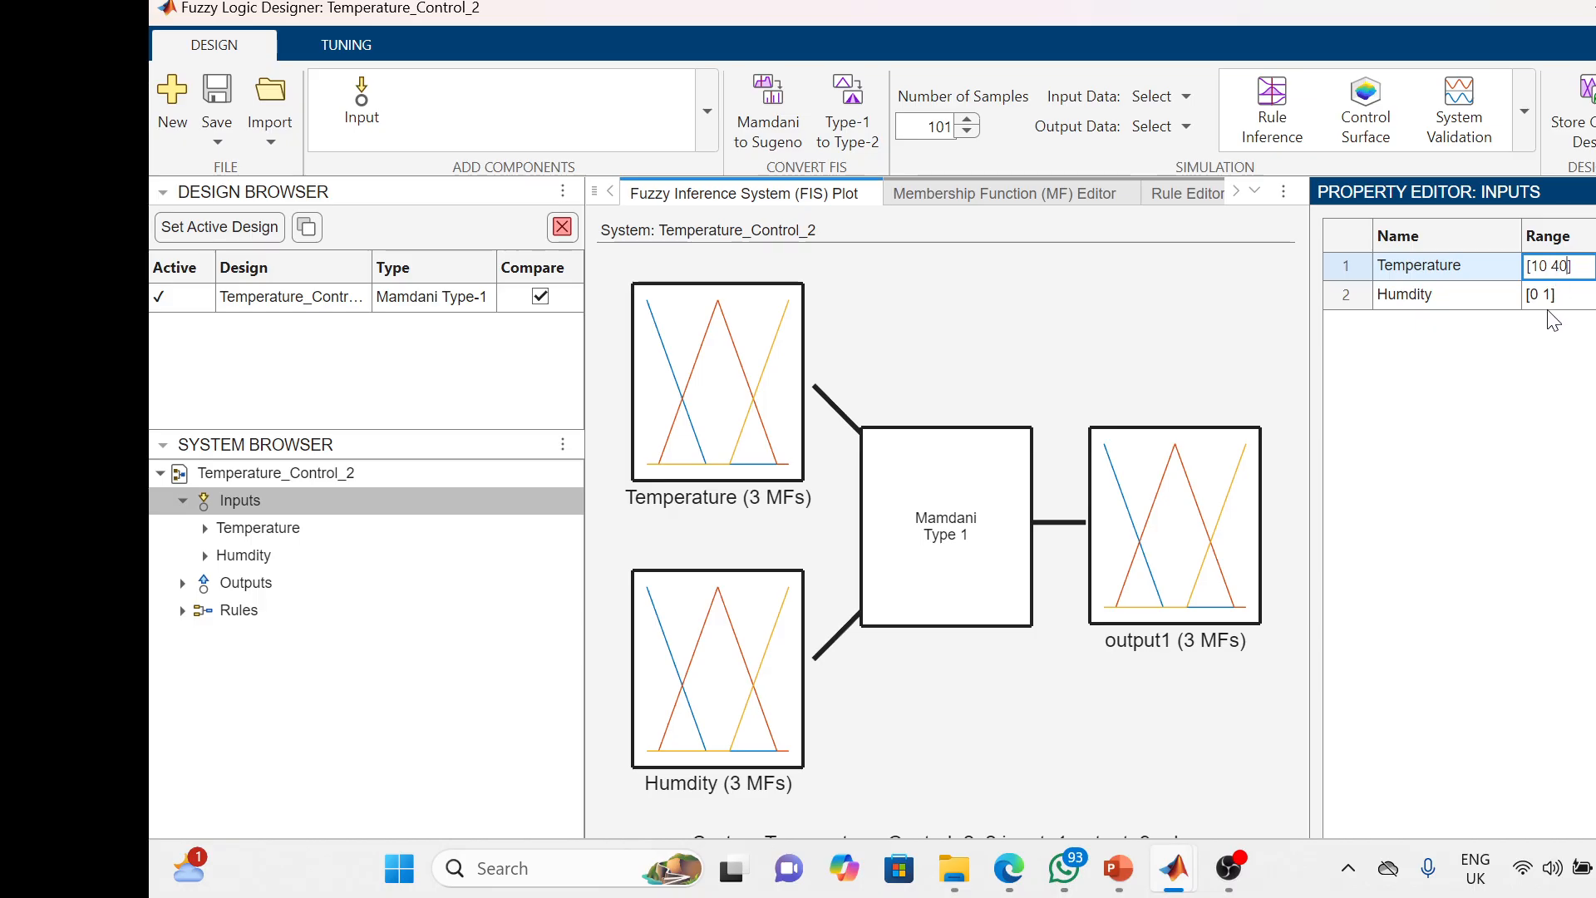
Set the range of the Humdity input to [20 90]
{"action": "left_click", "coordinate": [1544, 300]}
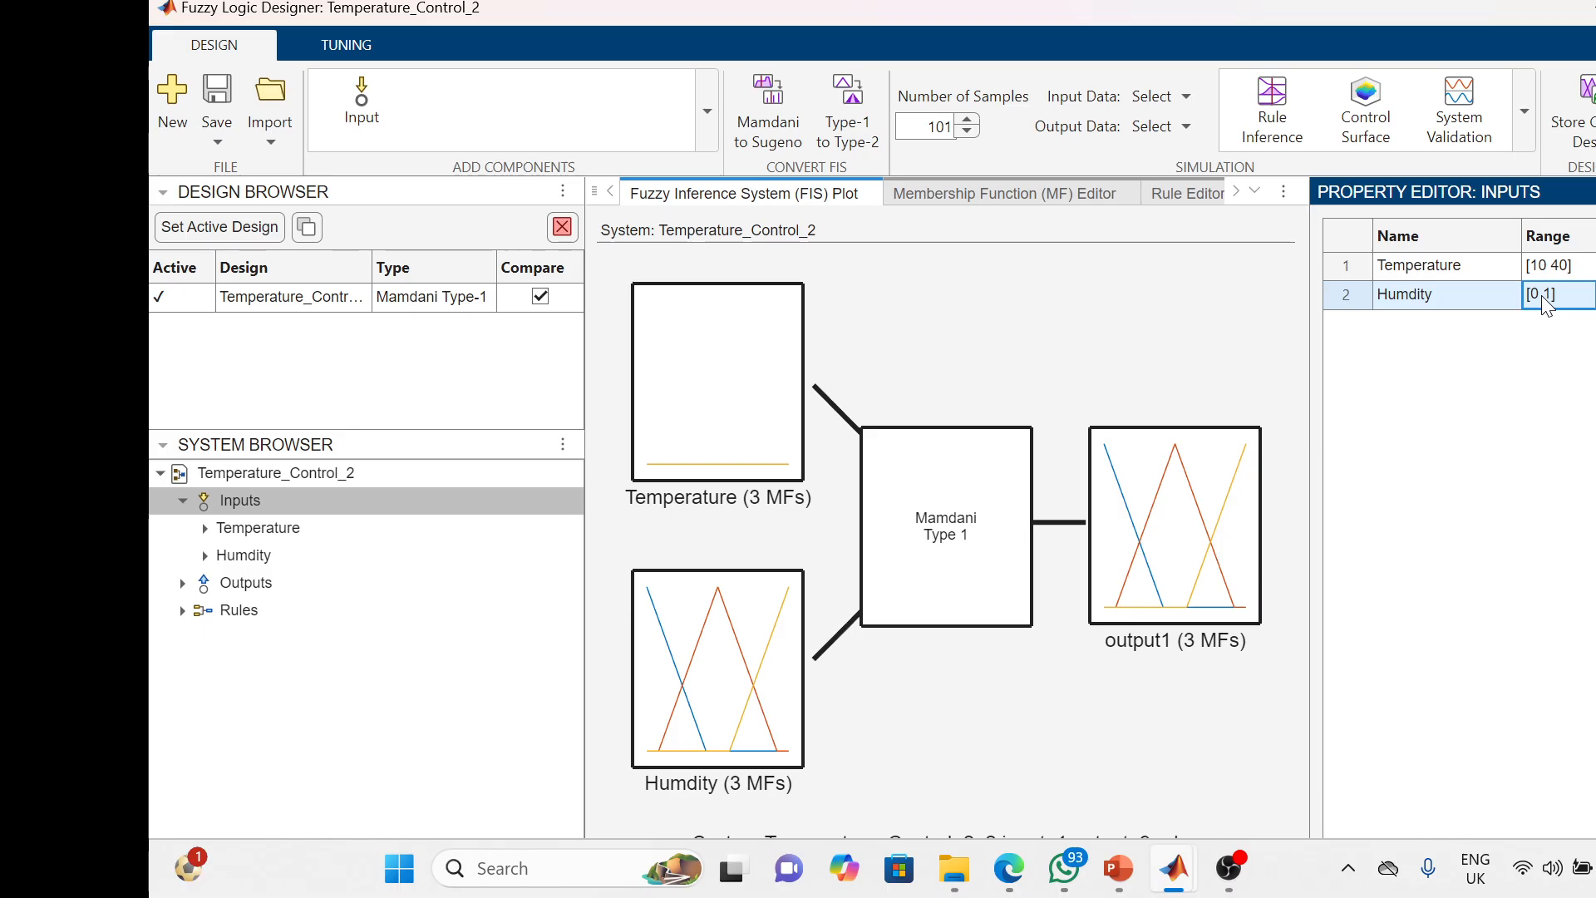
{"action": "double_click", "coordinate": [1541, 296]}
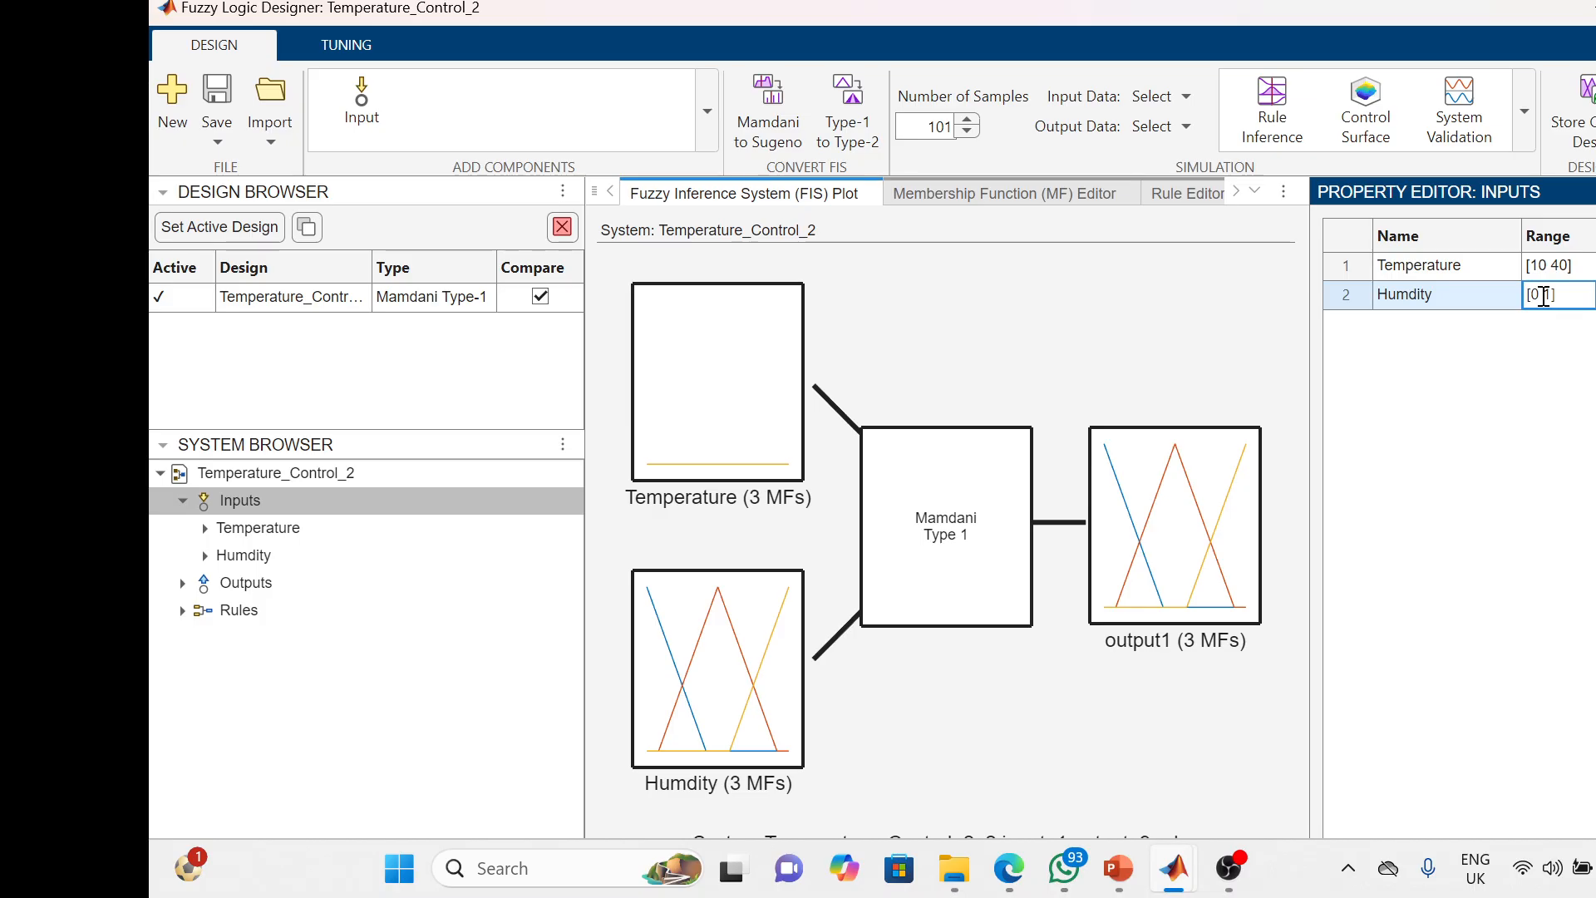
{"action": "key", "text": "BackSpace"}
{"action": "key", "text": "BackSpace"}
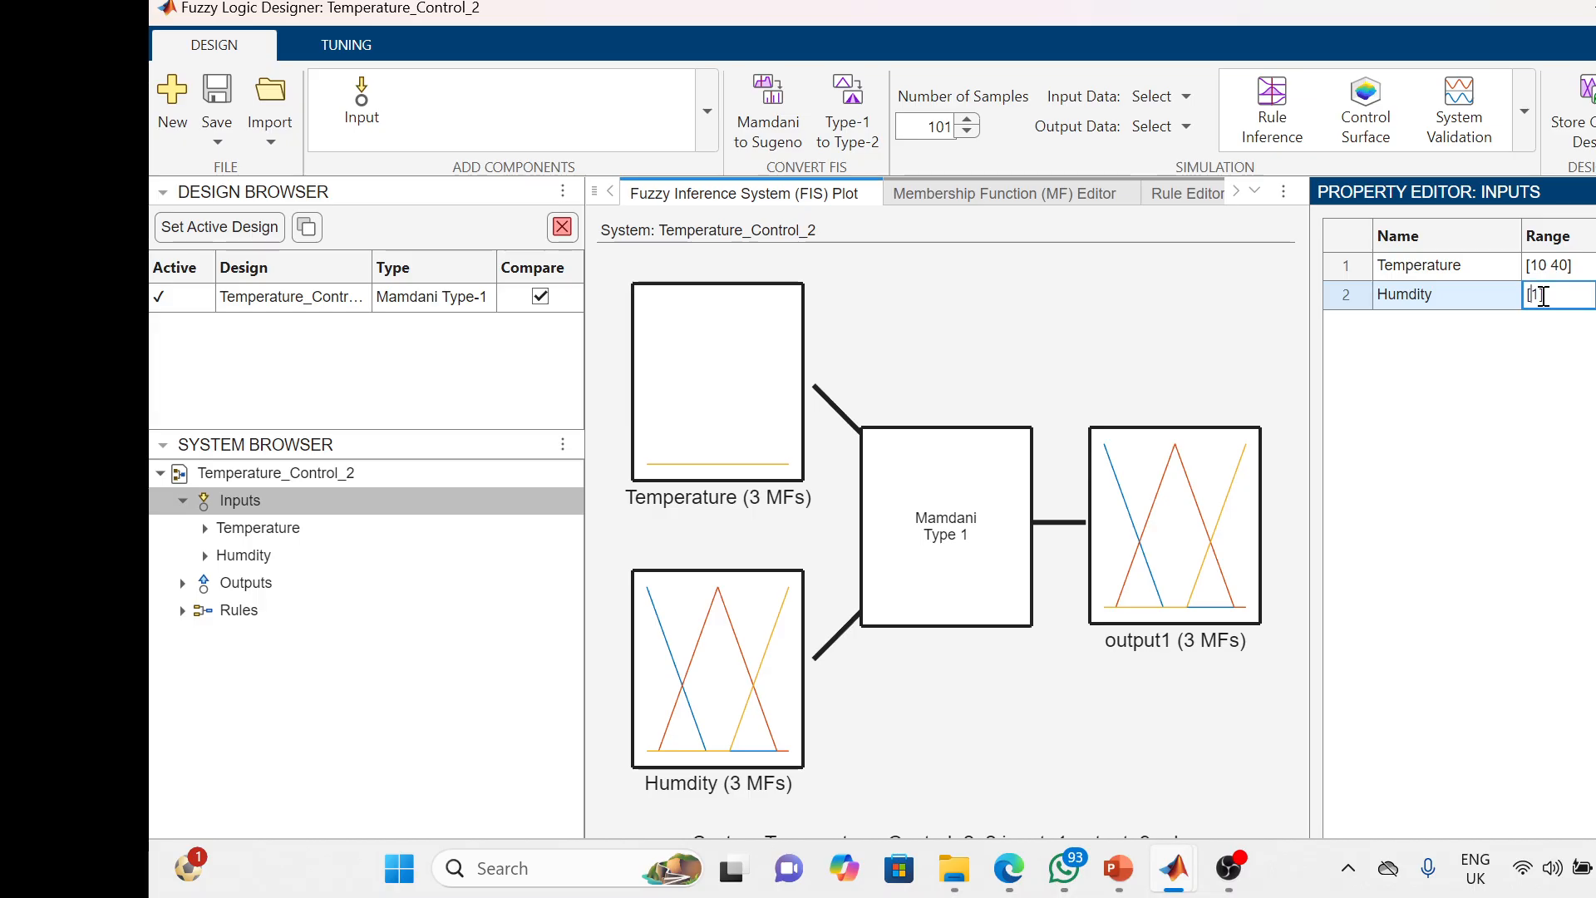
{"action": "type", "text": "20"}
{"action": "key", "text": "Delete"}
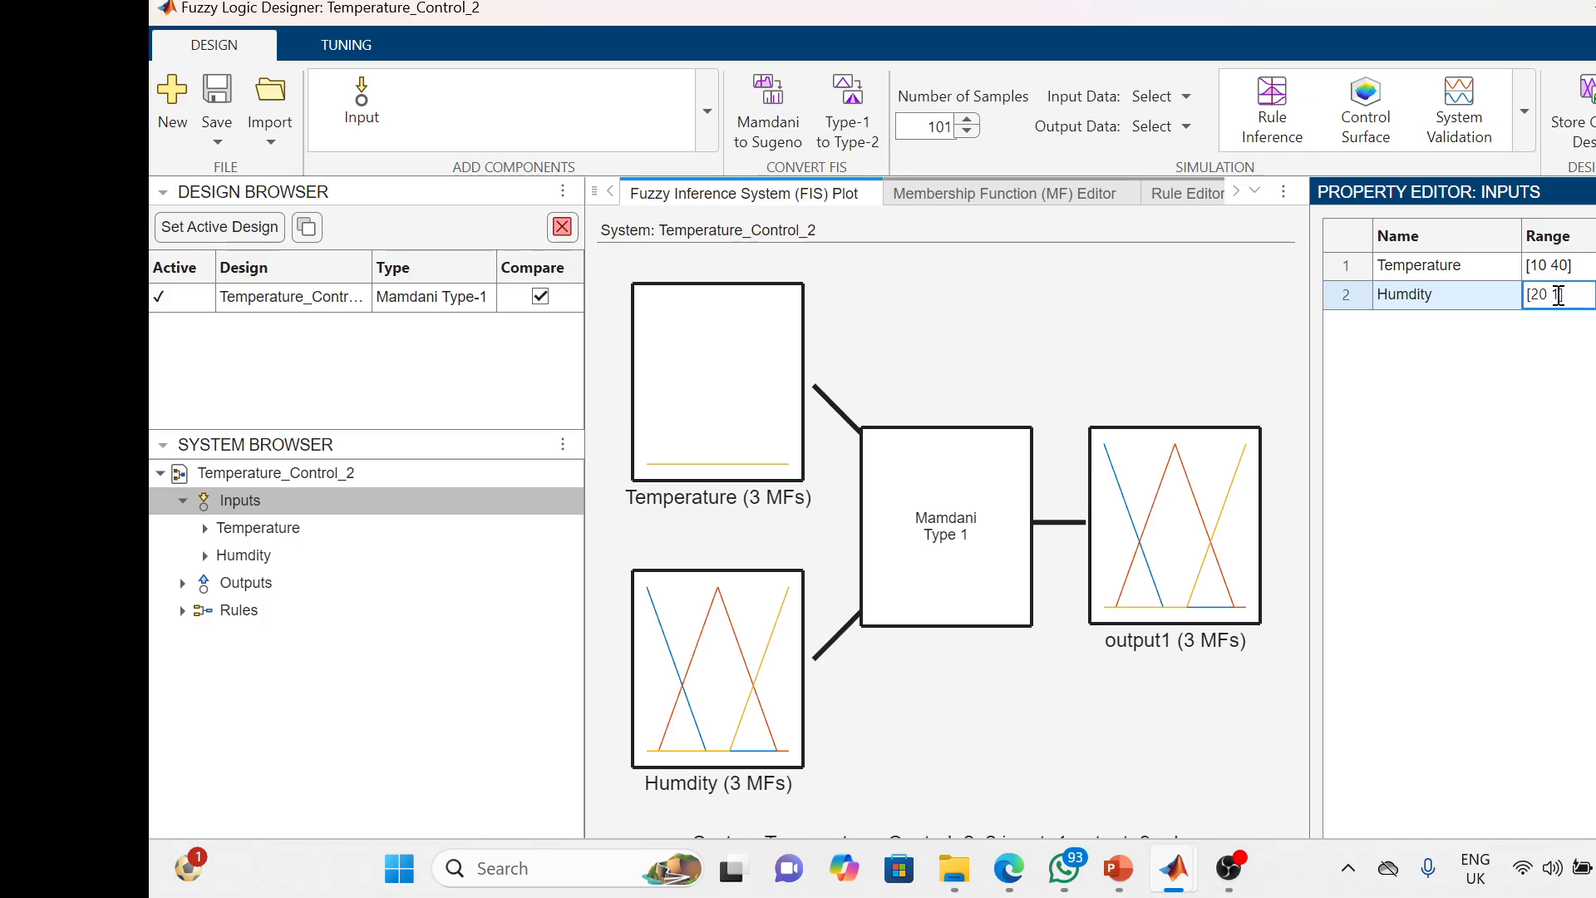
{"action": "type", "text": "90"}
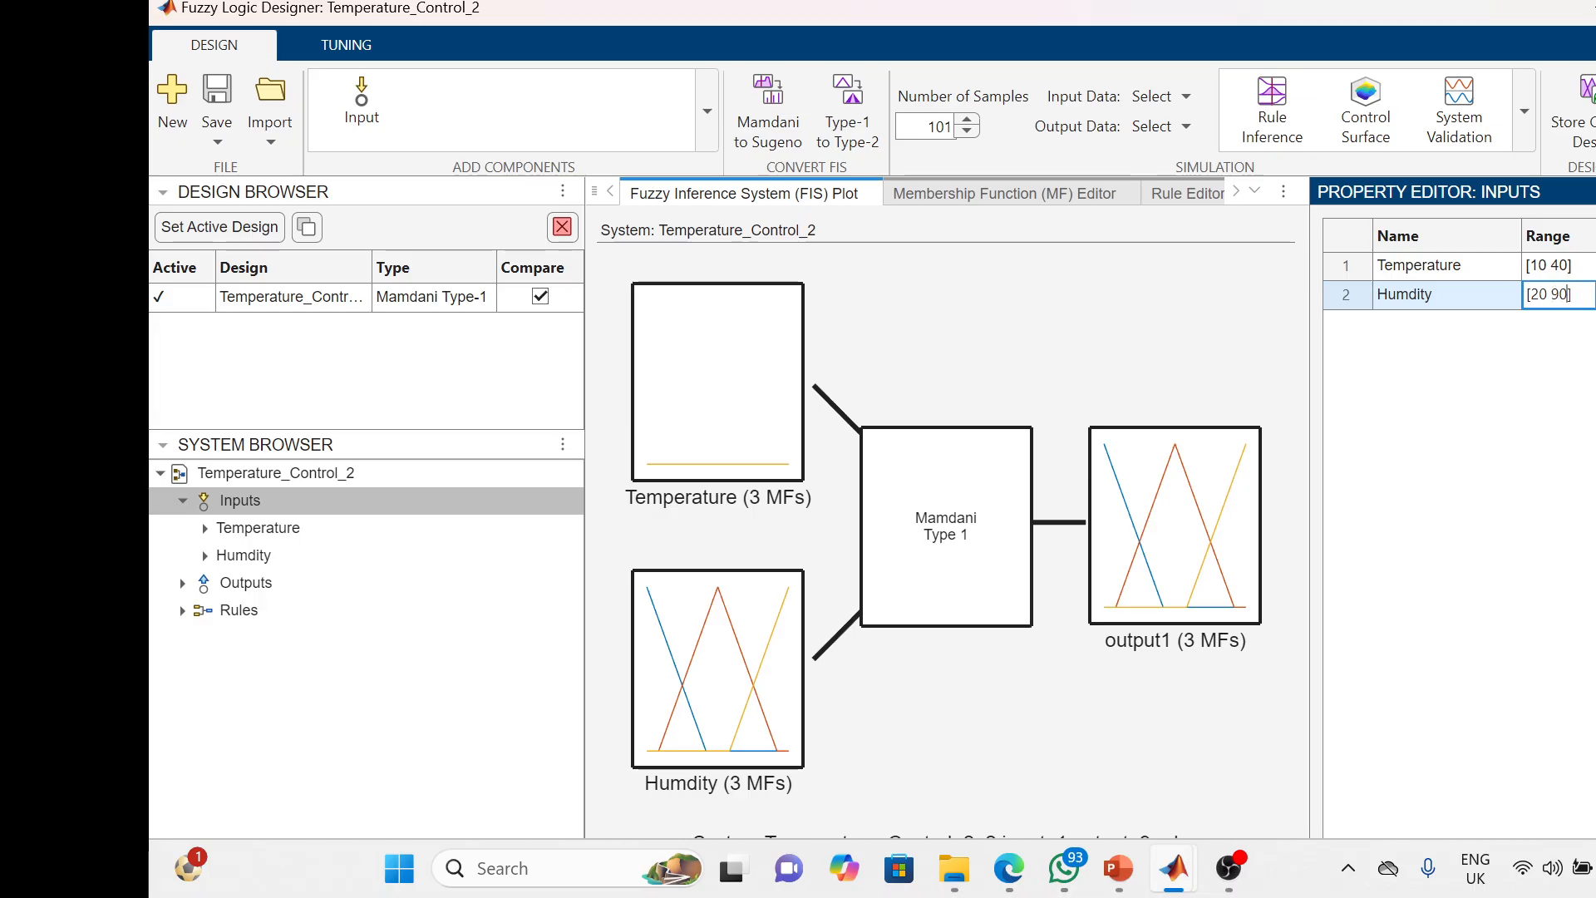
{"action": "key", "text": "Return"}
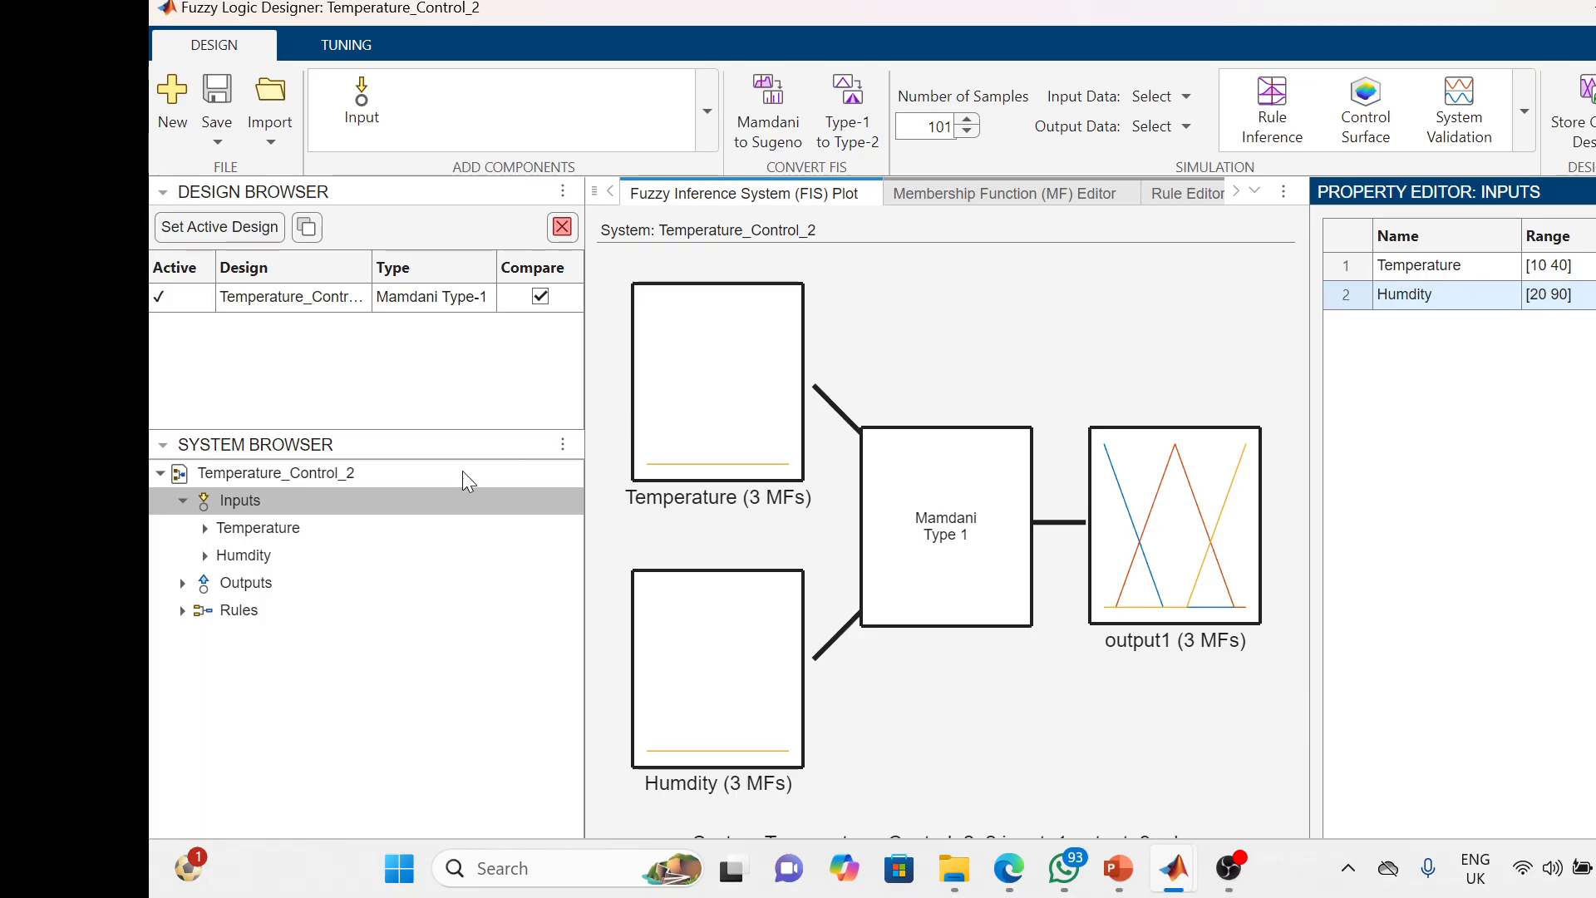
Rename the three membership functions of the Temperature input as Cold, Warm and Hot
{"action": "left_click", "coordinate": [299, 527]}
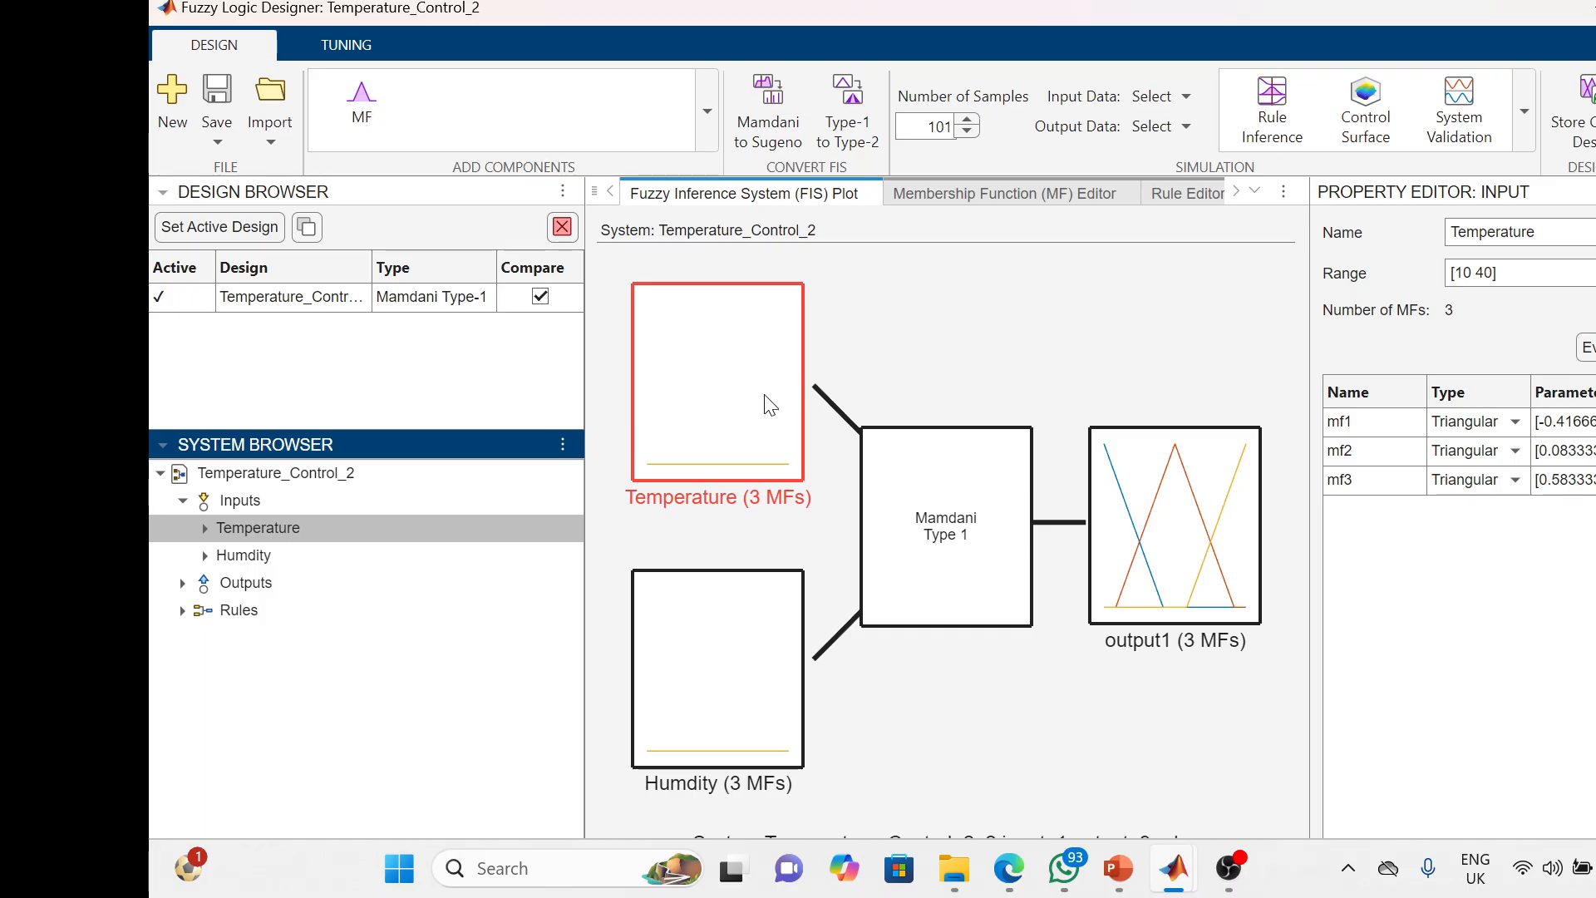
{"action": "left_click", "coordinate": [1363, 423]}
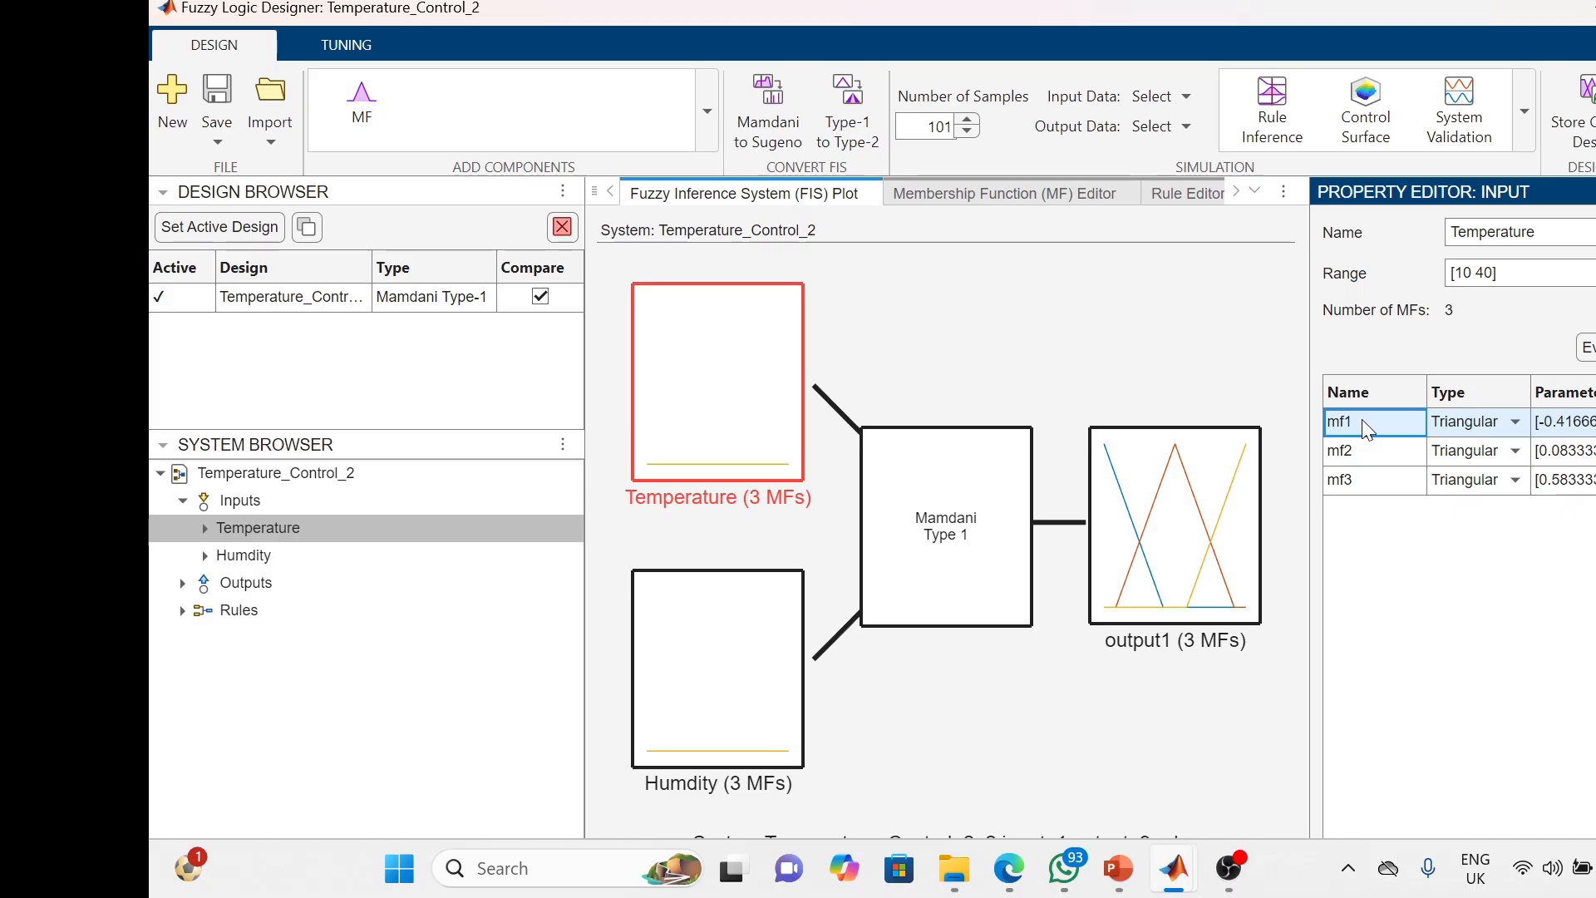
{"action": "double_click", "coordinate": [1366, 428]}
{"action": "key", "text": "BackSpace"}
{"action": "type", "text": "Cold"}
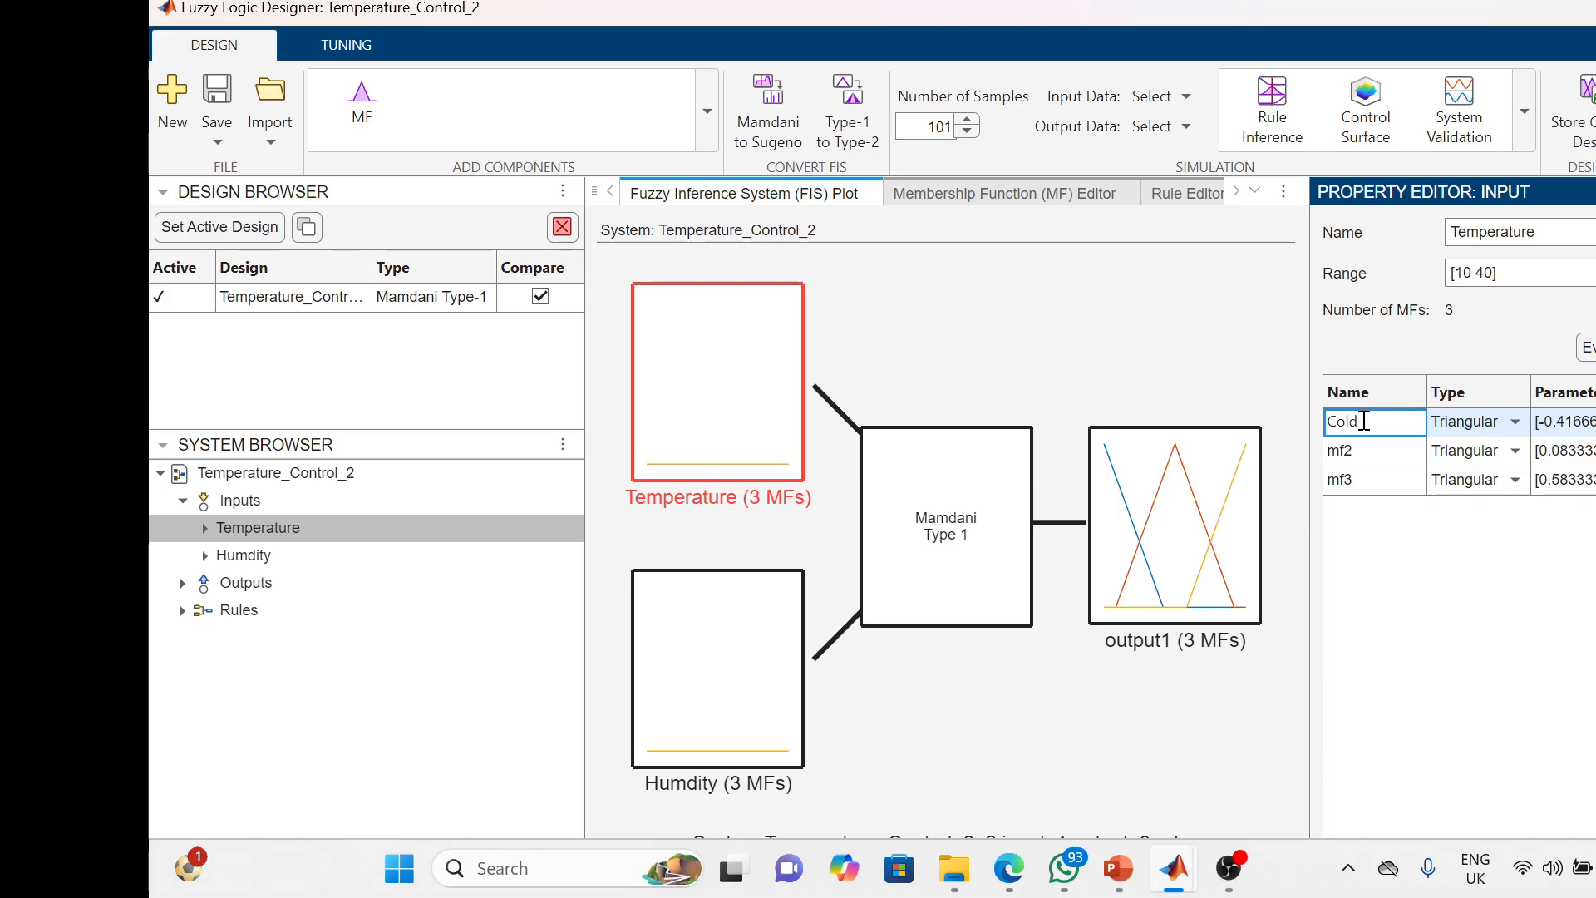
{"action": "left_click", "coordinate": [1359, 449]}
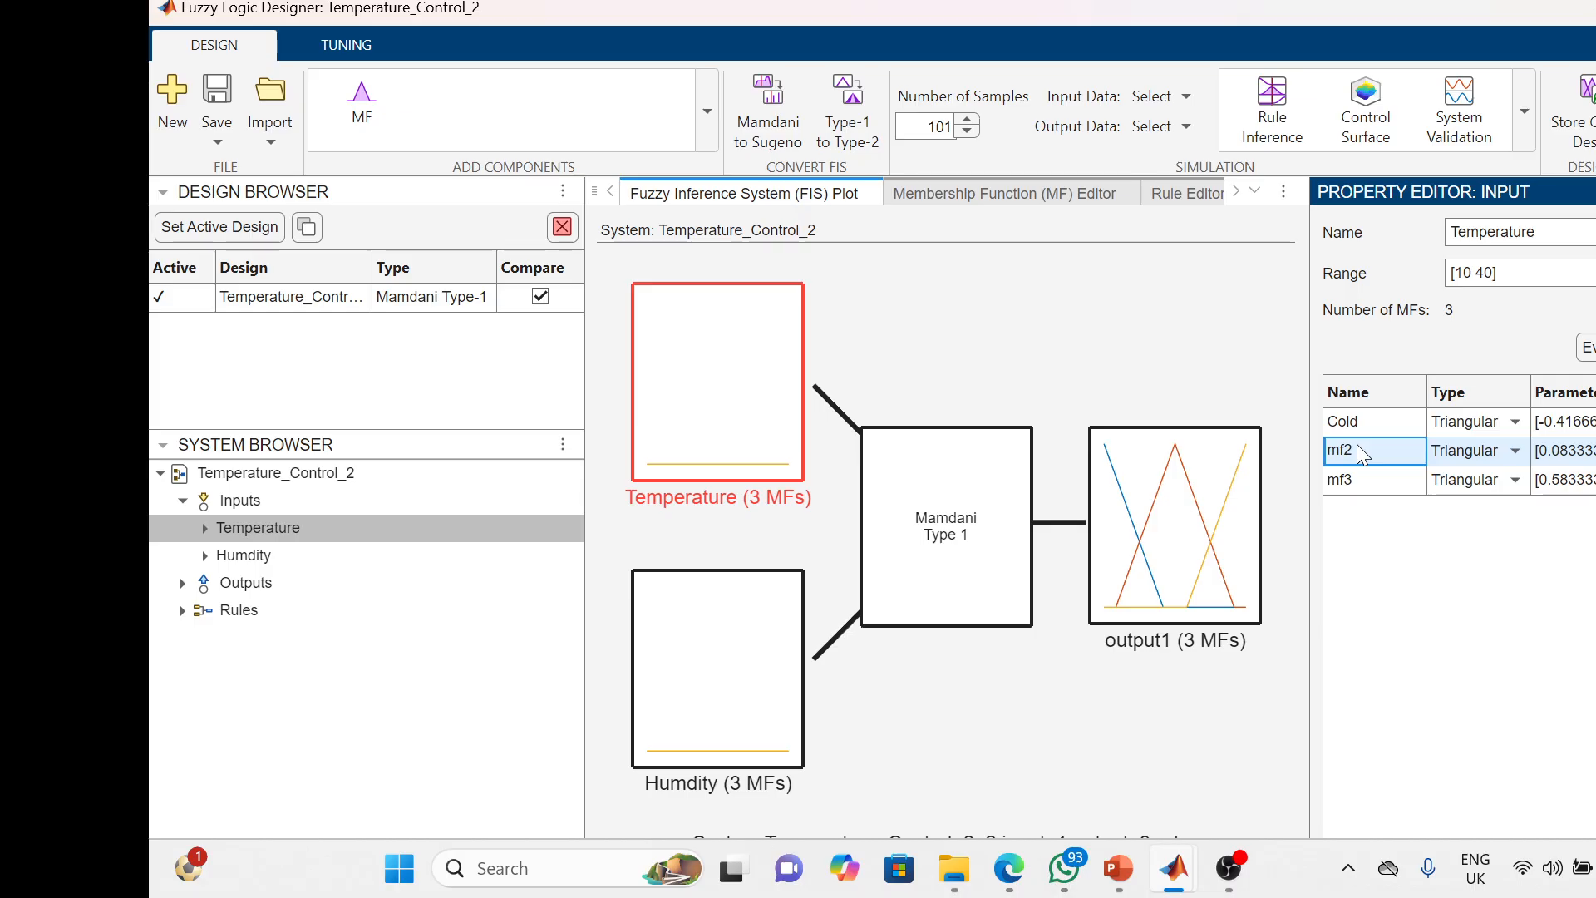
{"action": "type", "text": "Warm"}
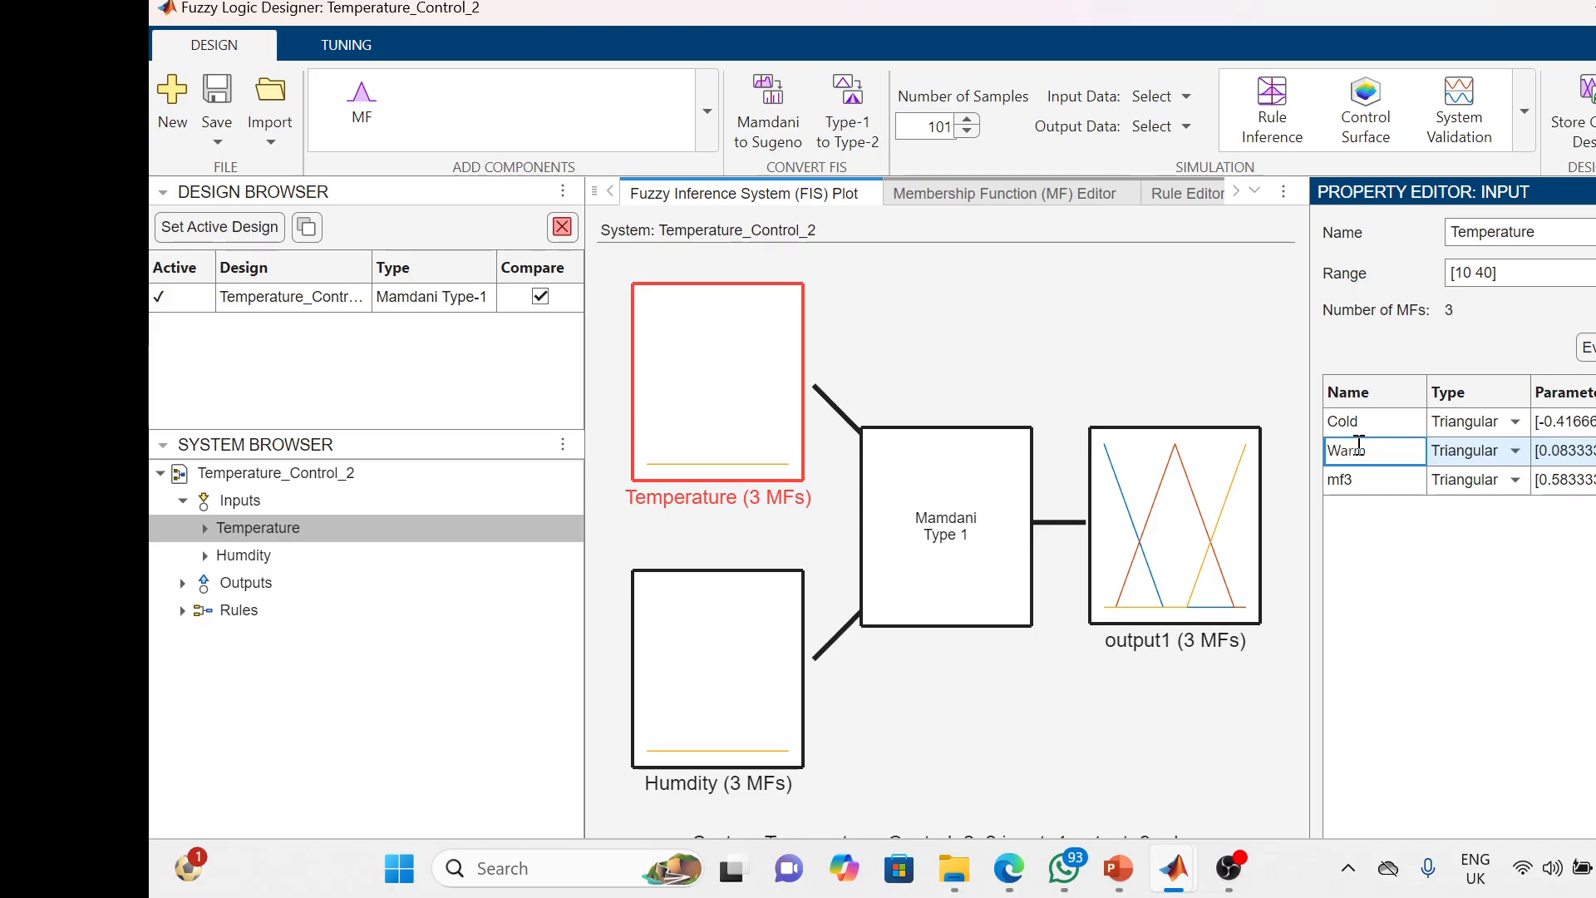
{"action": "left_click", "coordinate": [1344, 486]}
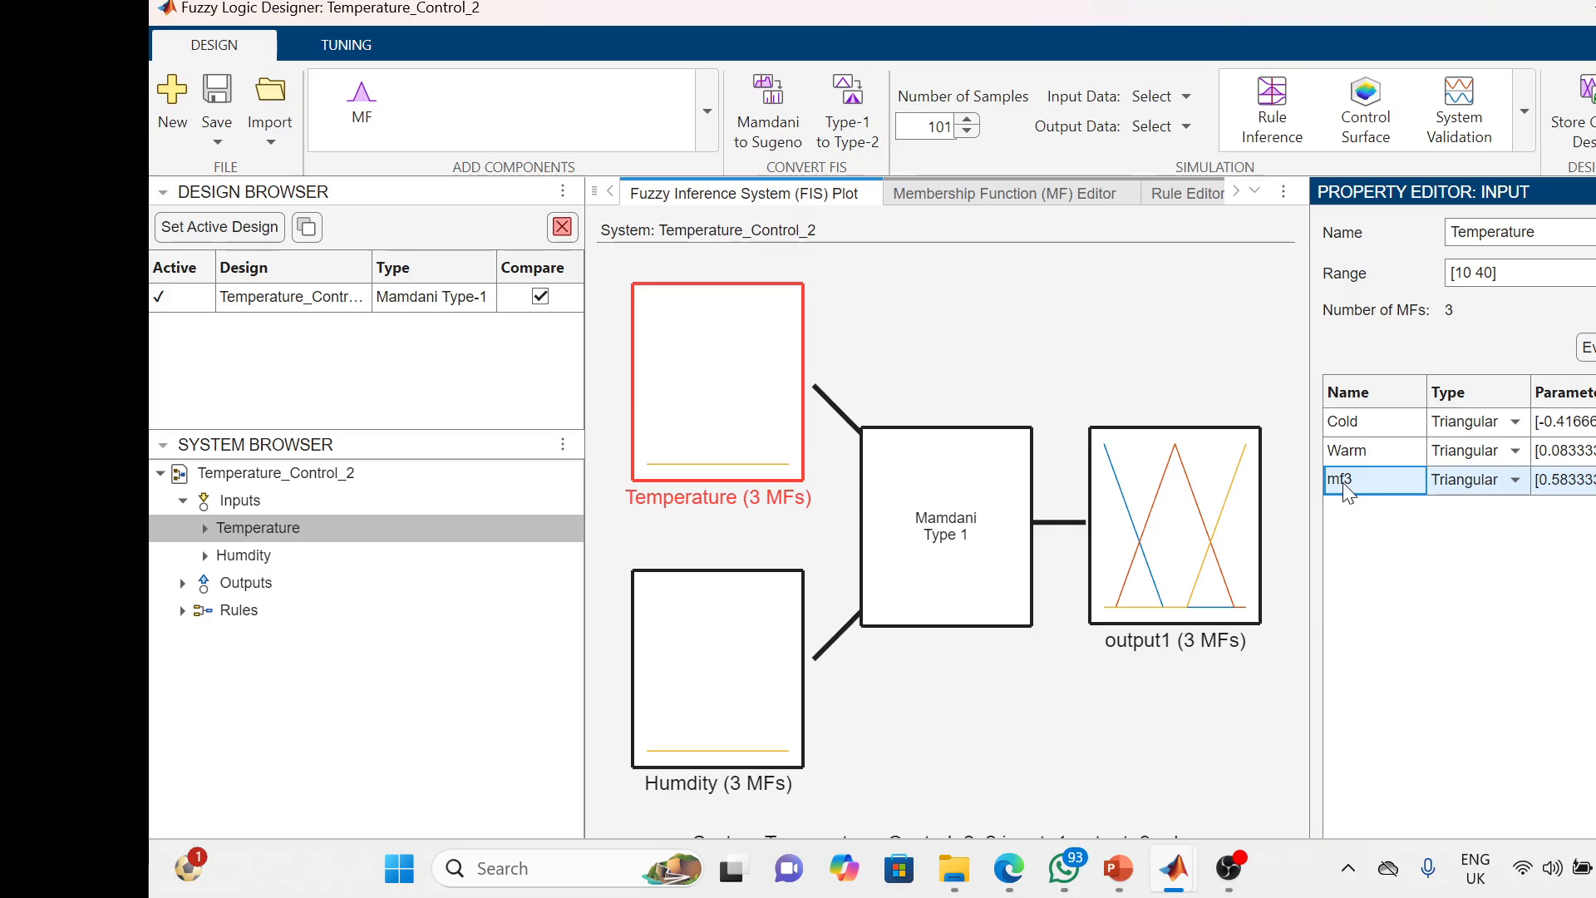
{"action": "type", "text": "Hot"}
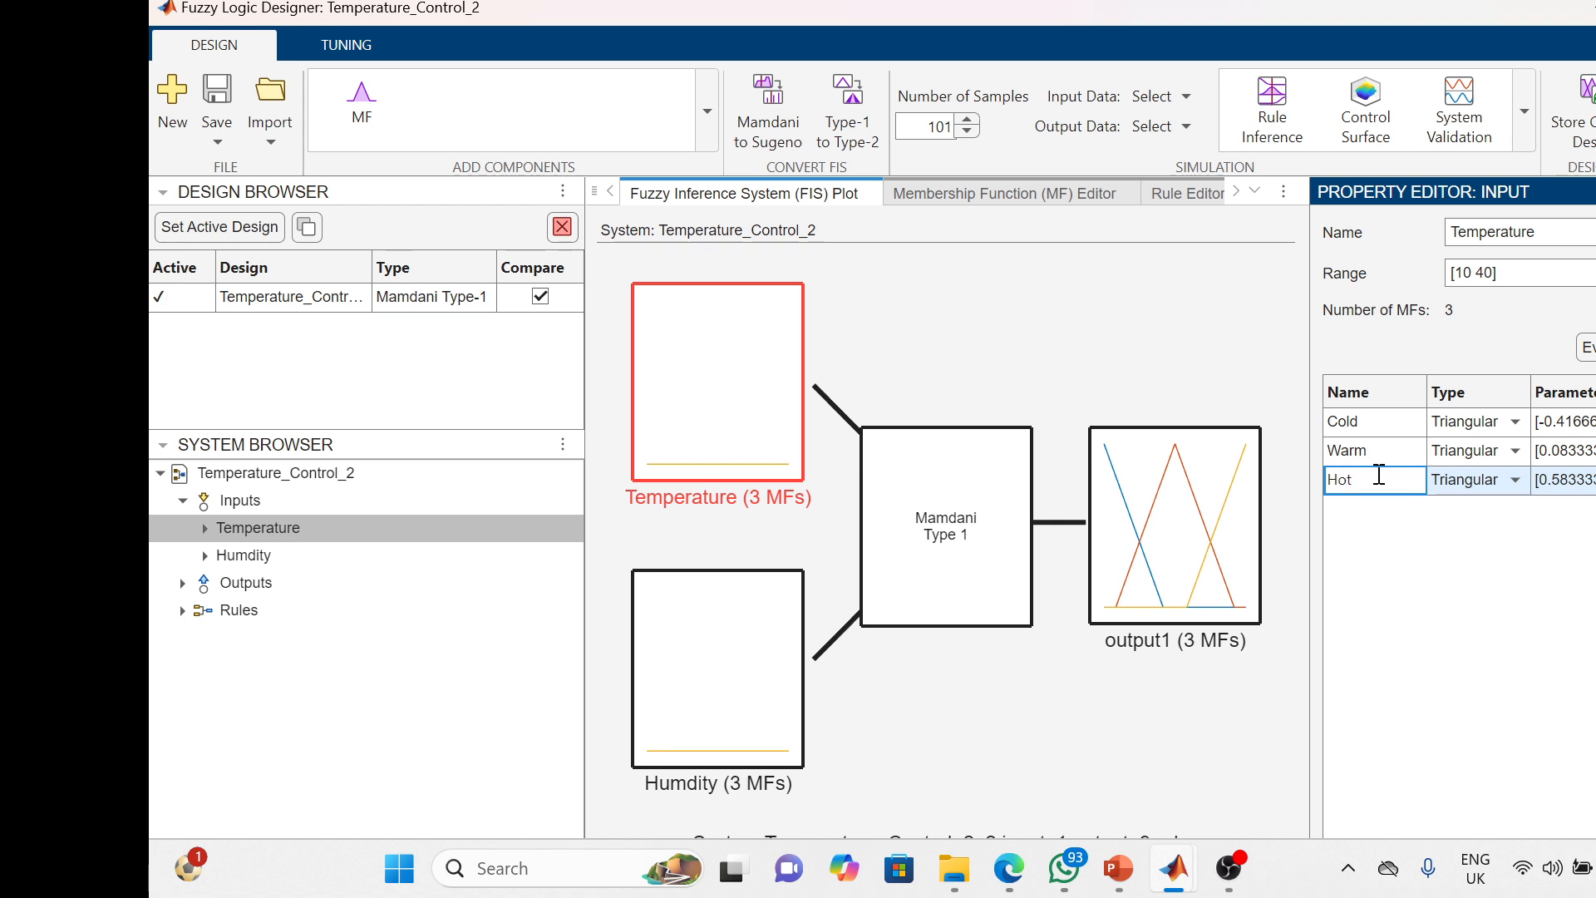
Change the Cold, Warm and Hot membership functions of the Temperature input to the Trapezoidal type
{"action": "left_click", "coordinate": [1512, 424]}
{"action": "left_click", "coordinate": [1513, 424]}
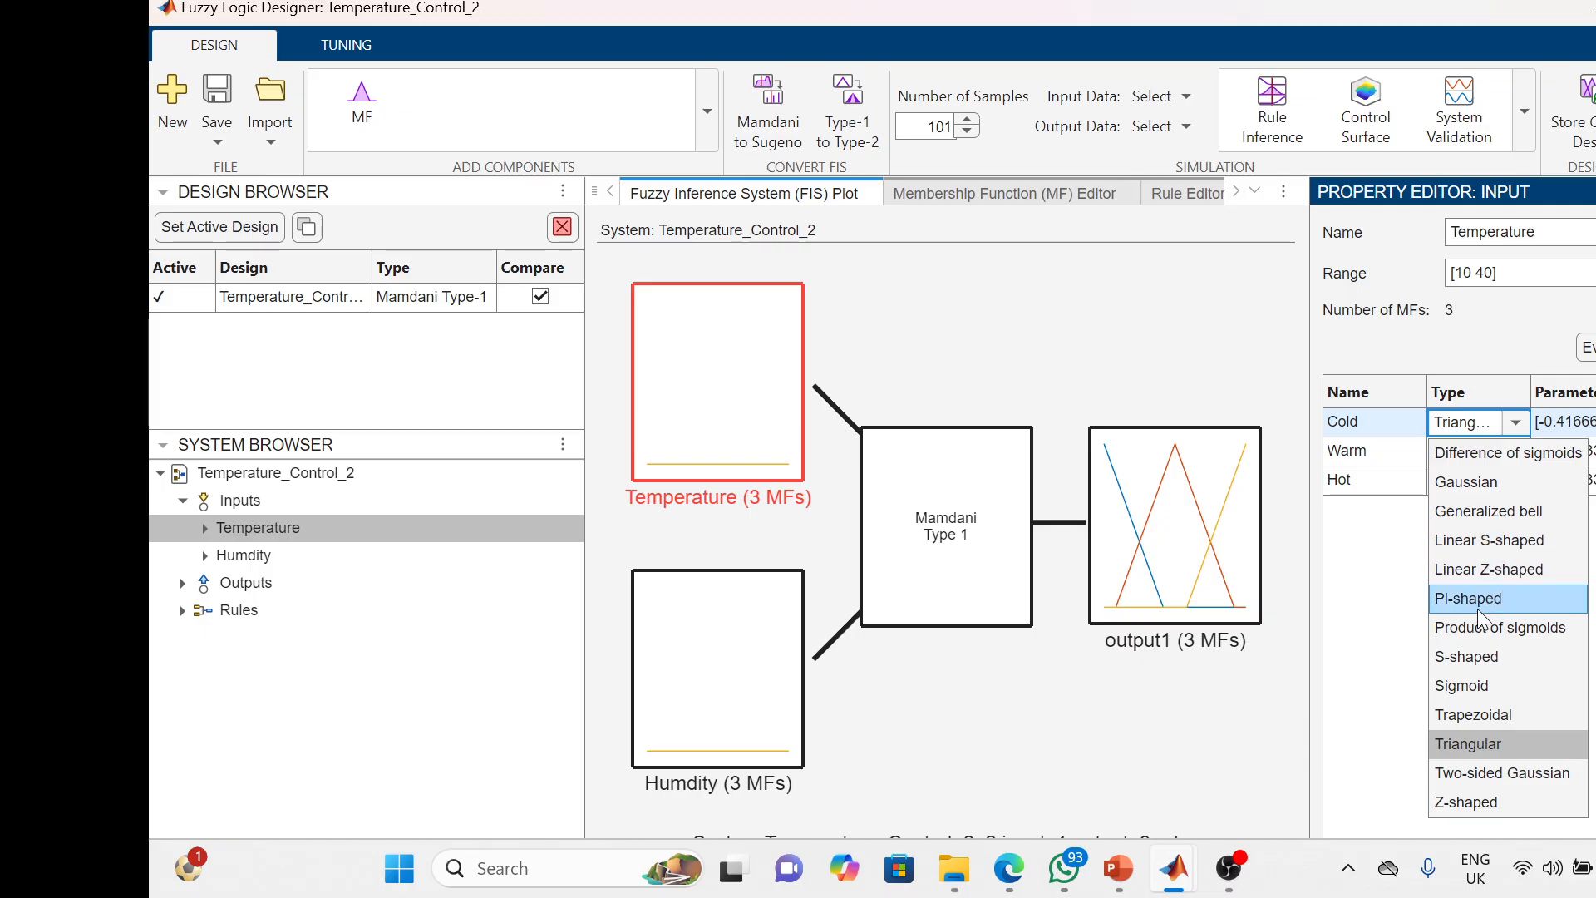
{"action": "left_click", "coordinate": [1485, 715]}
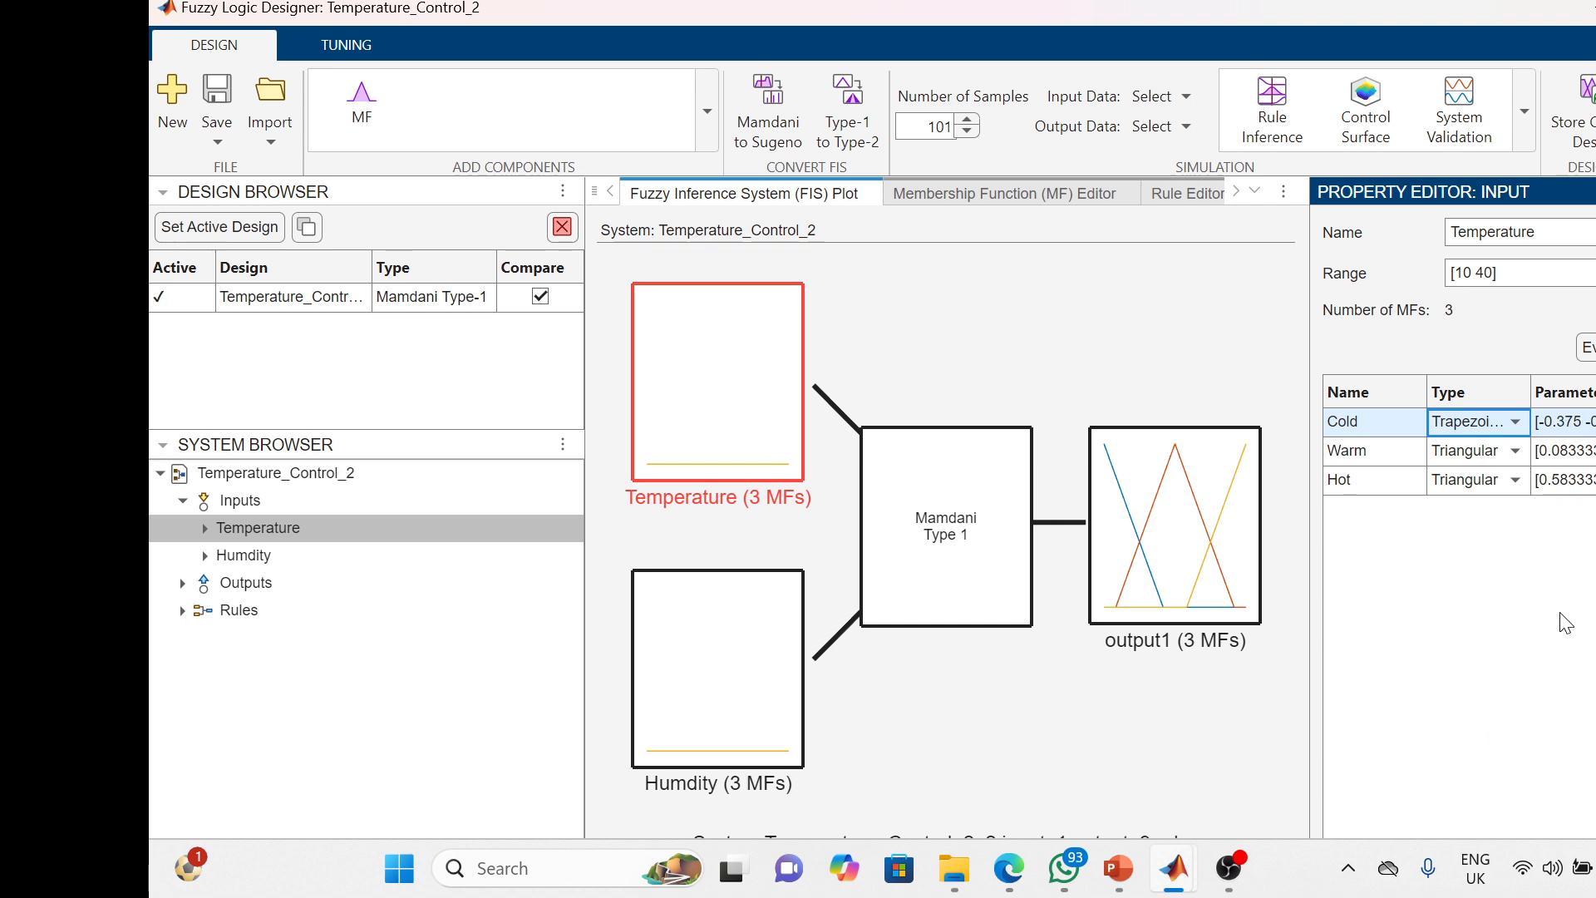
{"action": "left_click", "coordinate": [1516, 451]}
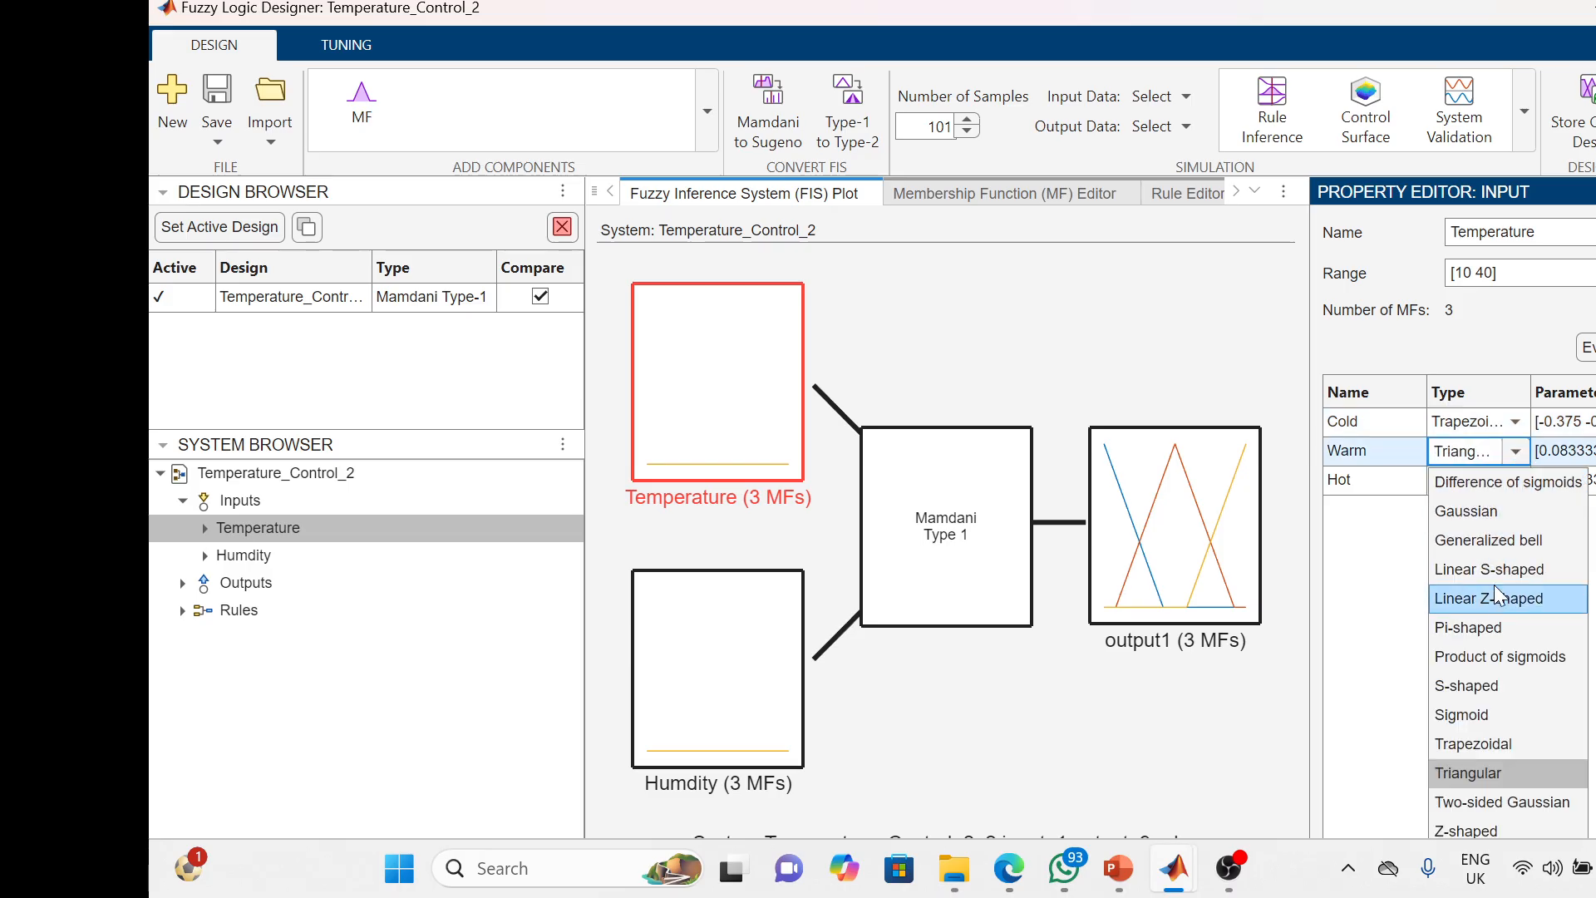
{"action": "left_click", "coordinate": [1459, 746]}
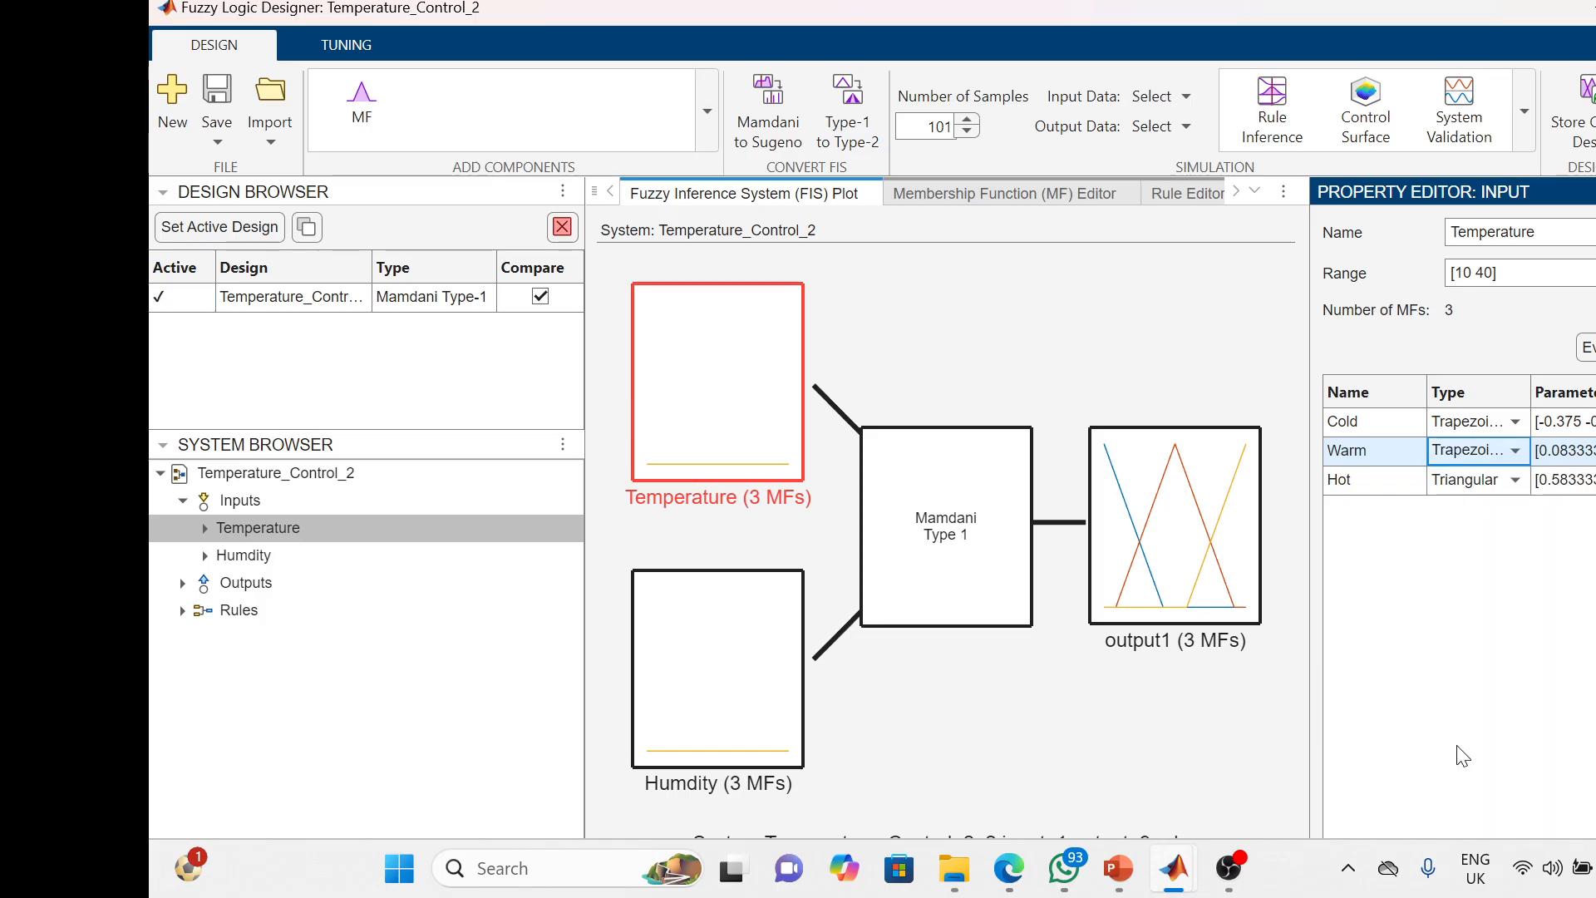
{"action": "left_click", "coordinate": [1514, 482]}
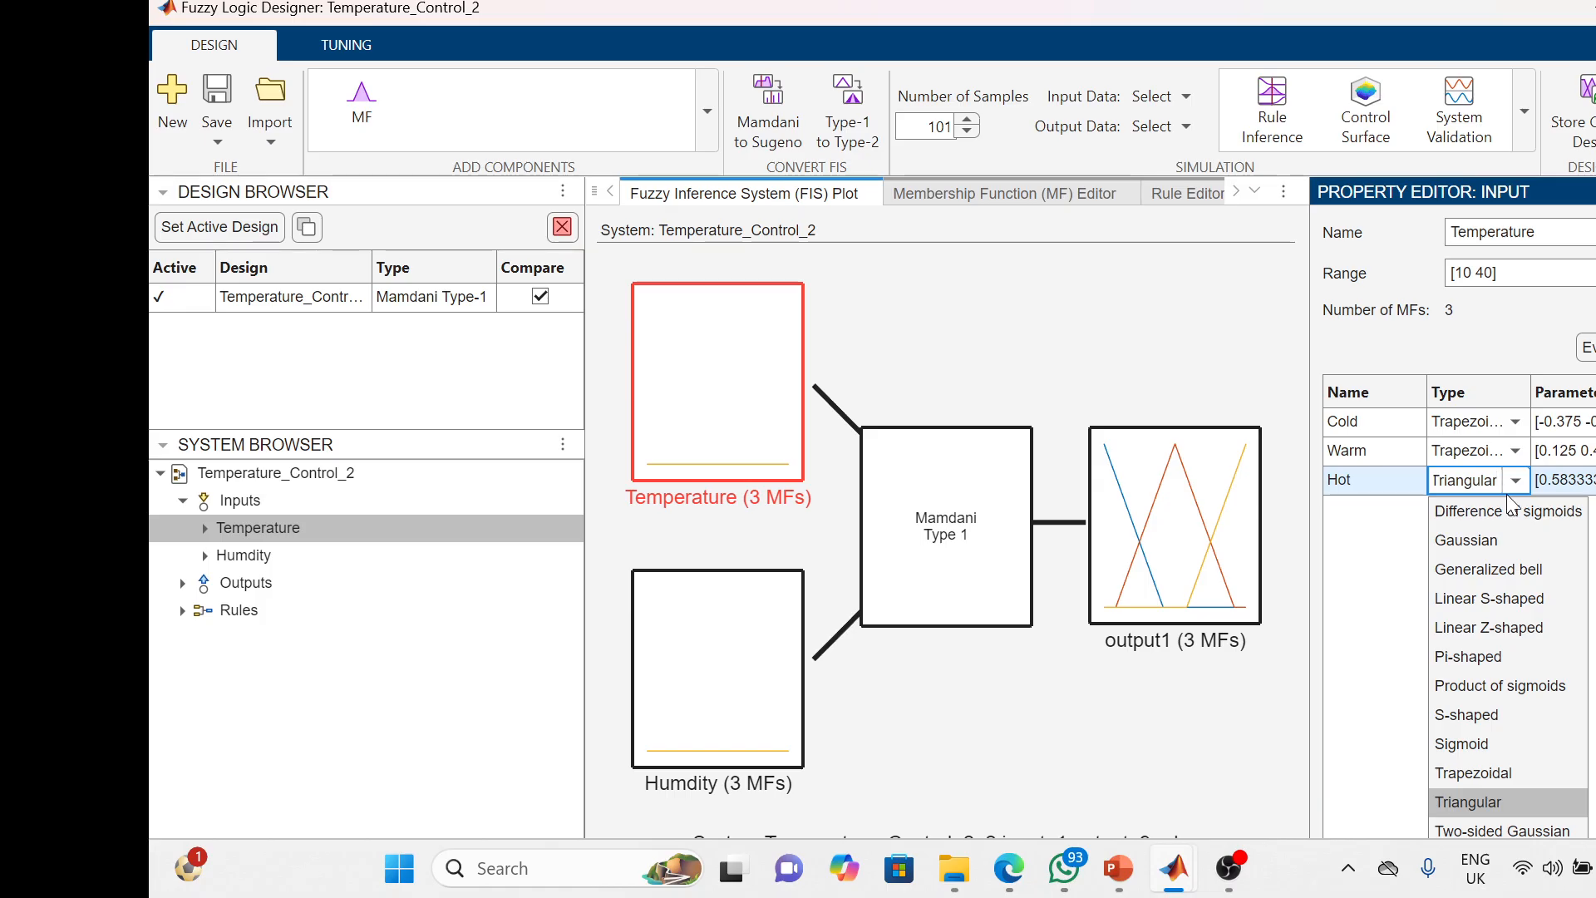
{"action": "left_click", "coordinate": [1494, 766]}
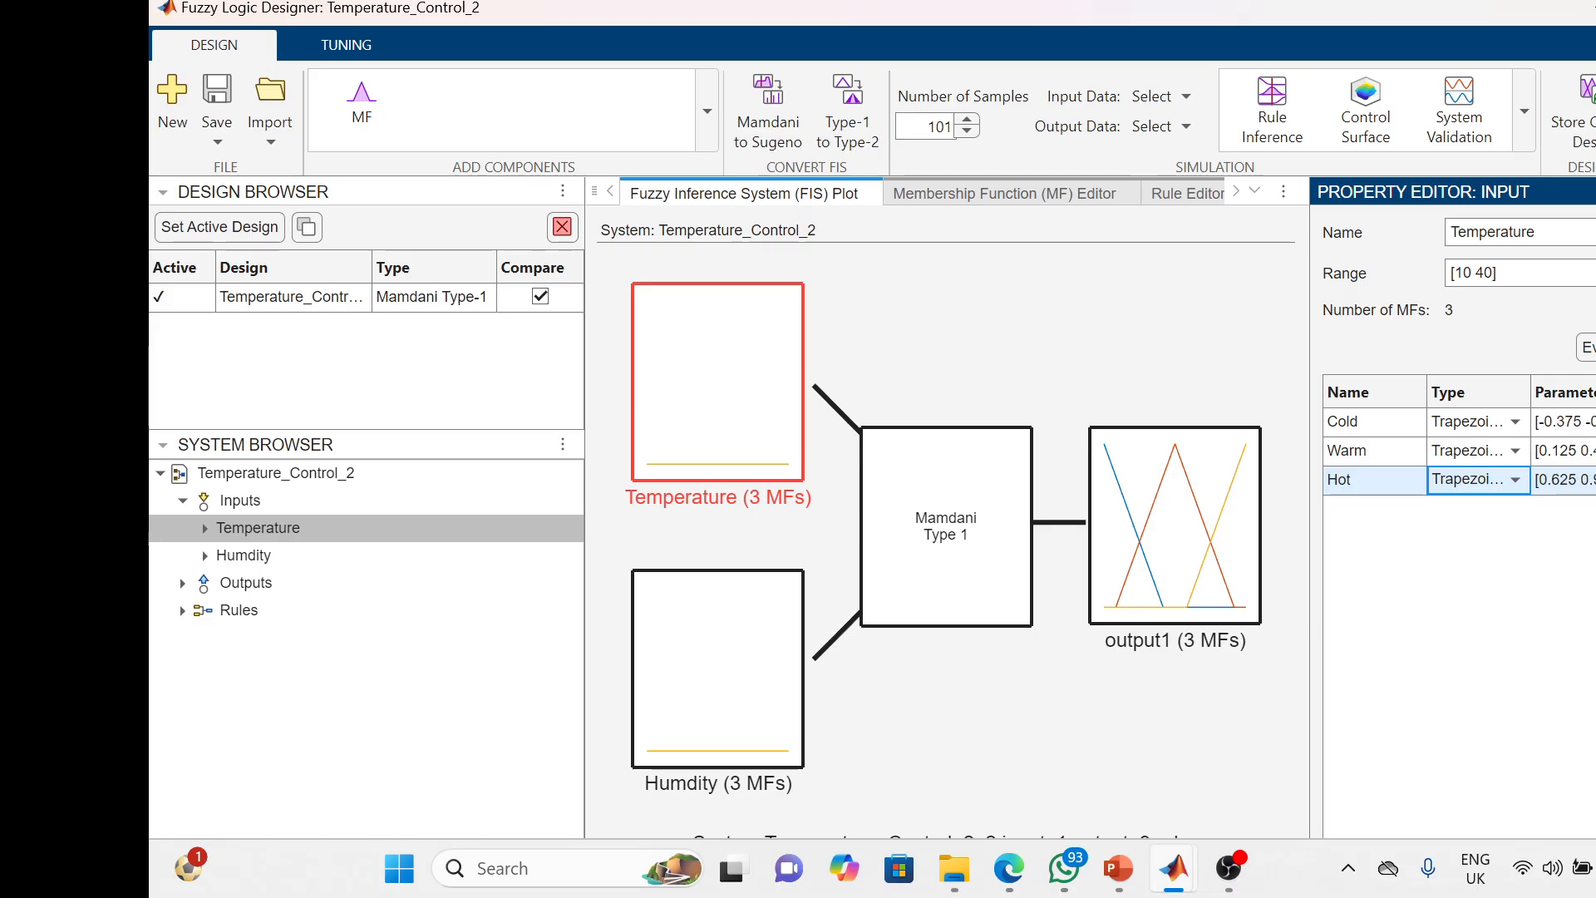
Set the parameters of Temperature's Cold membership function to [10 10 15 20]
{"action": "left_click", "coordinate": [1572, 423]}
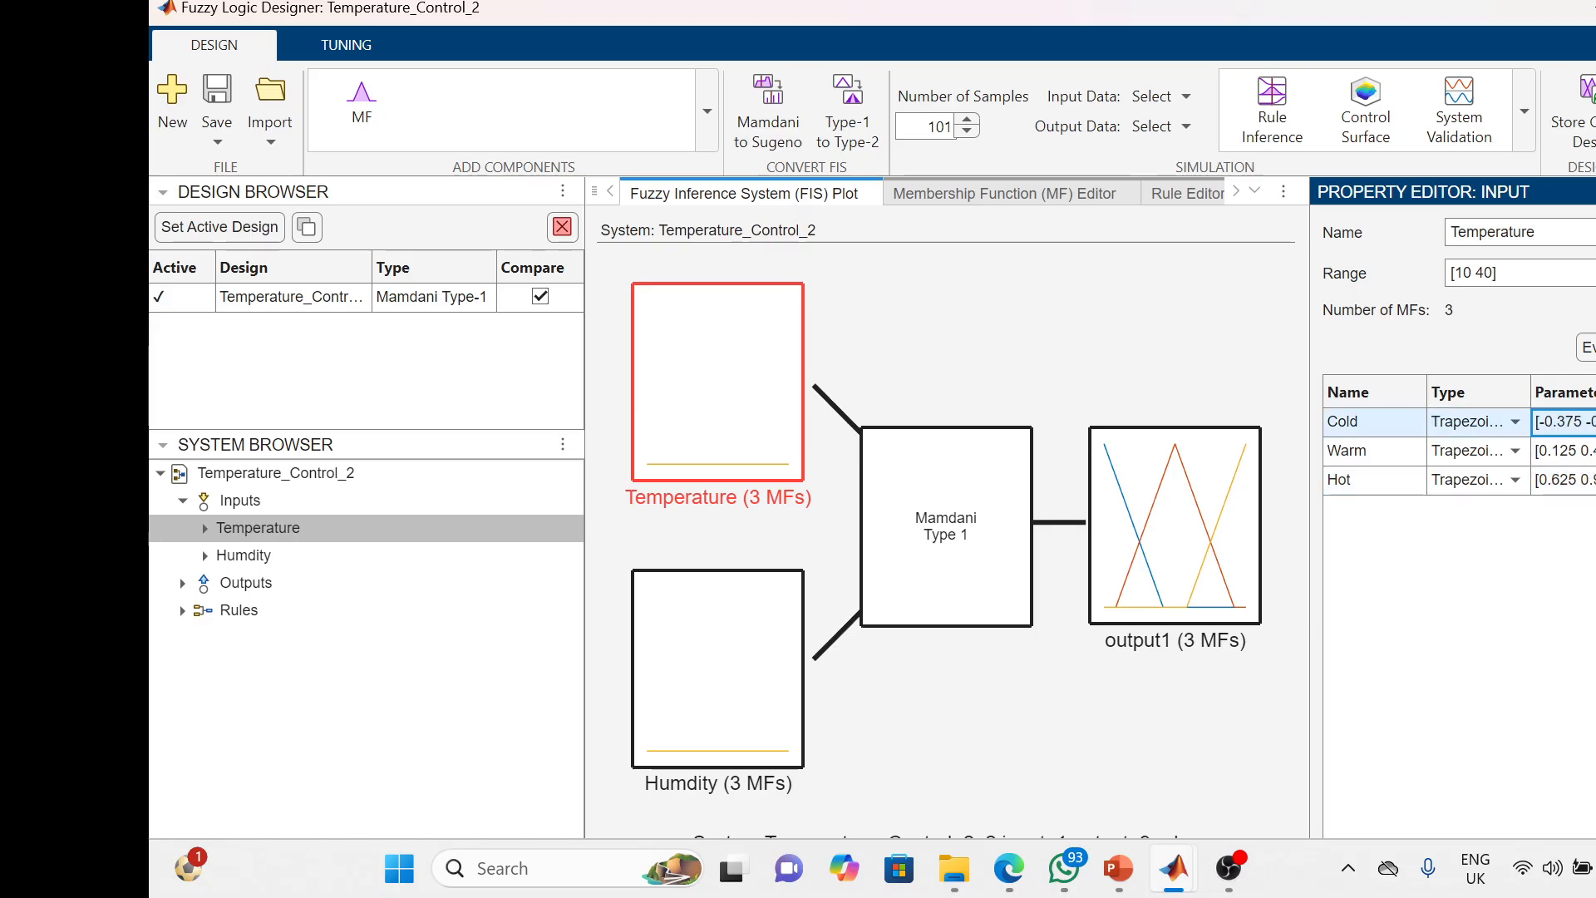
{"action": "type", "text": "["}
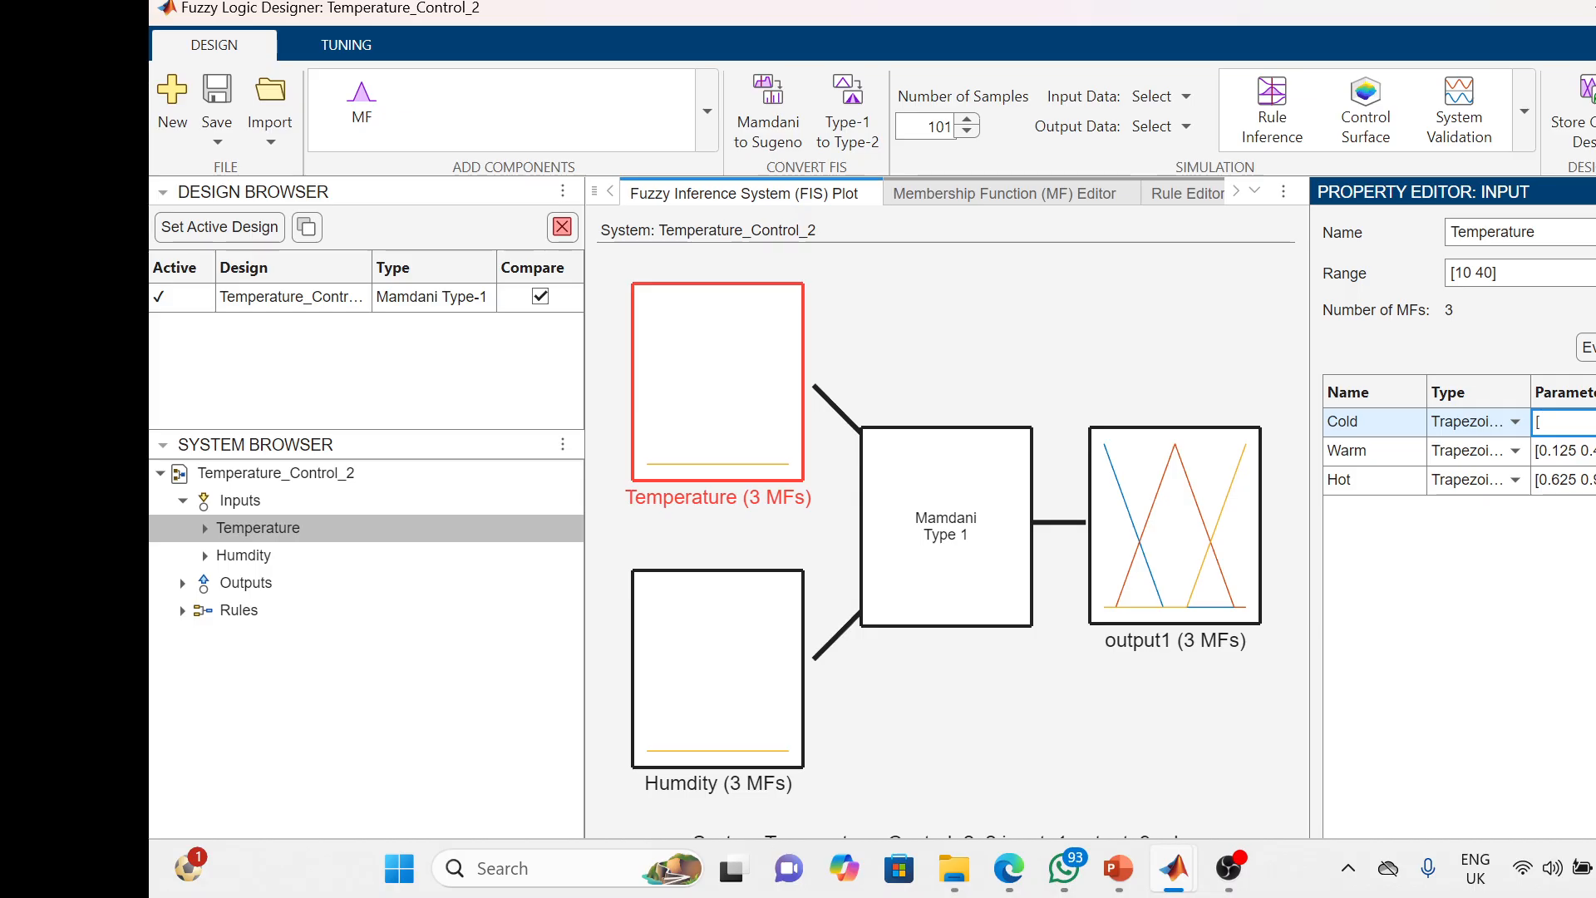
{"action": "type", "text": "10 10 15"}
Set the parameters of Temperature's Warm membership function to [15 25 30 35]
{"action": "left_click", "coordinate": [1564, 450]}
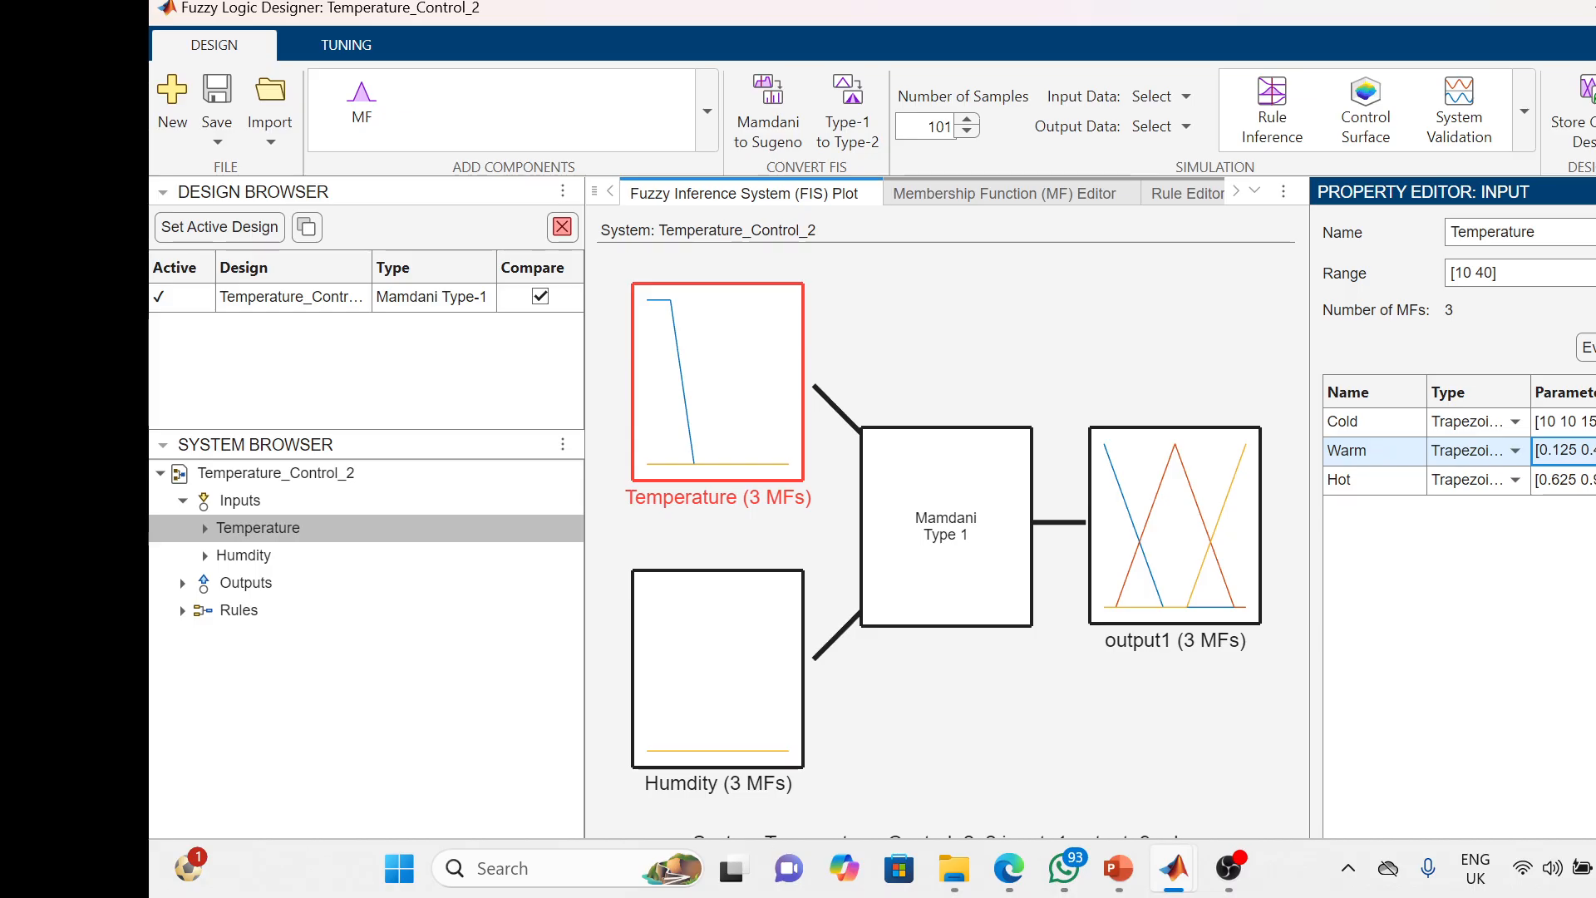
{"action": "type", "text": "["}
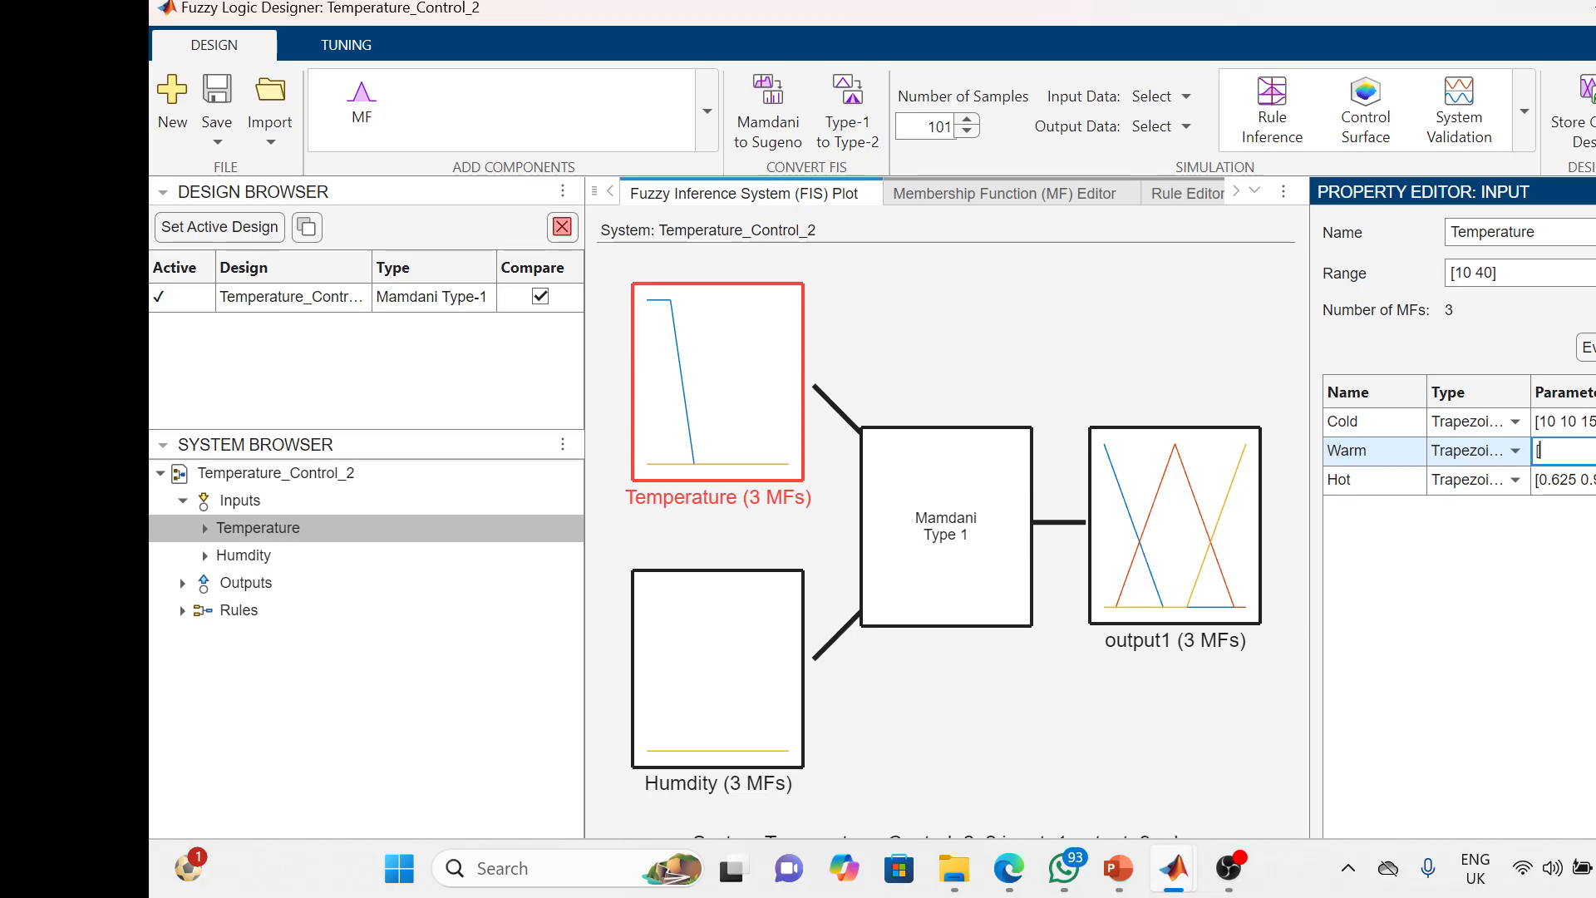
{"action": "type", "text": "15 25"}
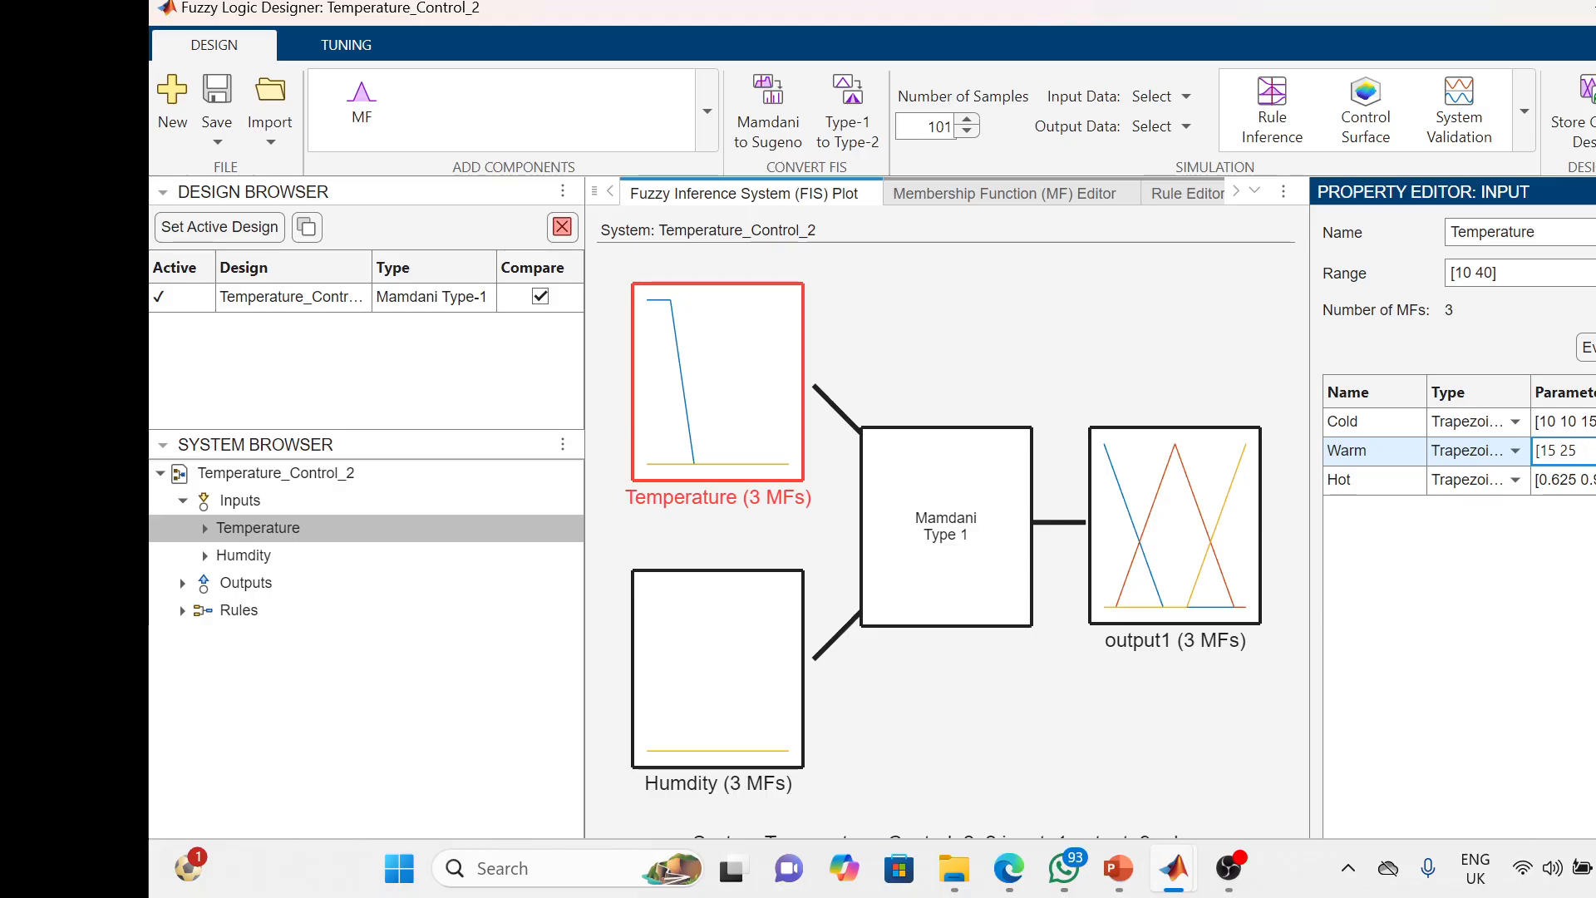
{"action": "type", "text": " 30"}
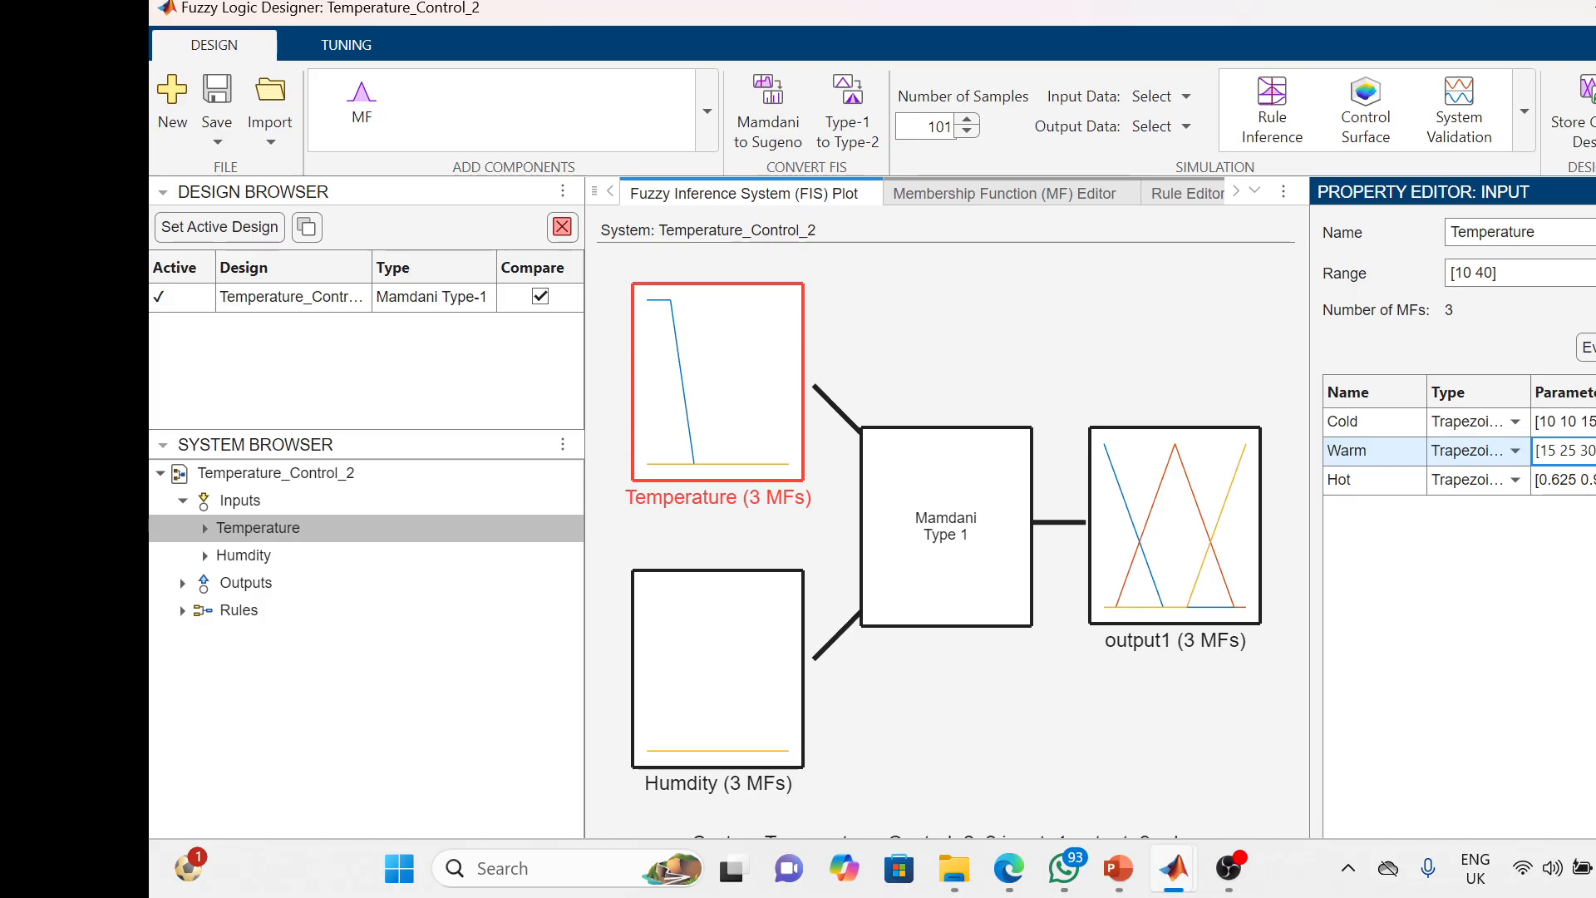
Set Temperature's Hot parameters to rise from 30 to 35 and stay full up to 40, and check the curves in the membership function plot
{"action": "left_click", "coordinate": [1565, 480]}
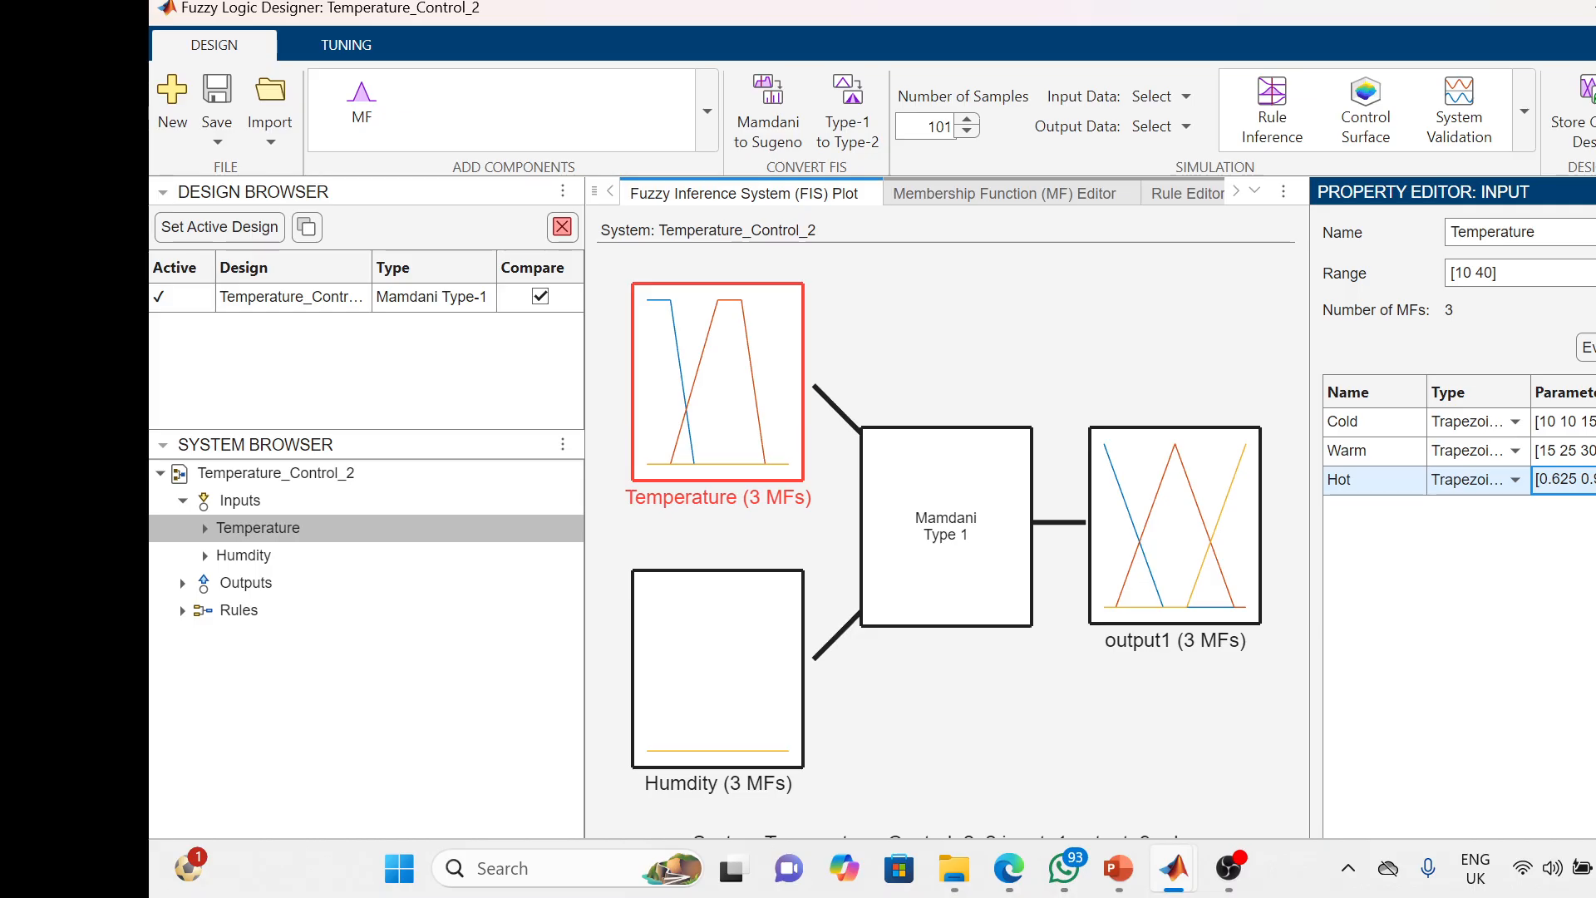
{"action": "type", "text": "["}
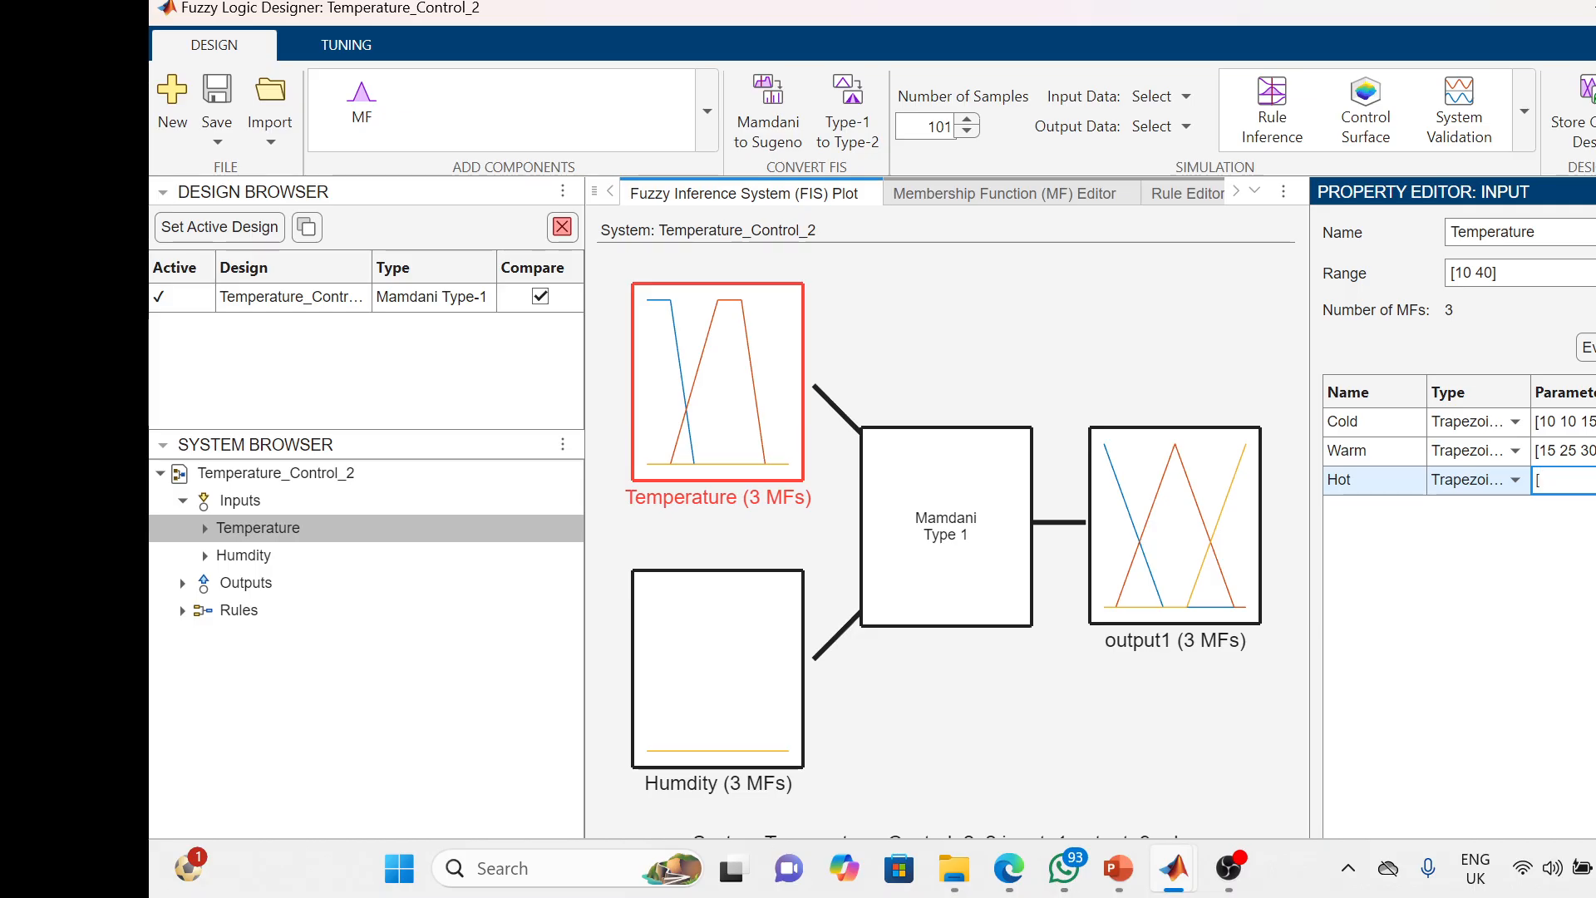
{"action": "type", "text": "30"}
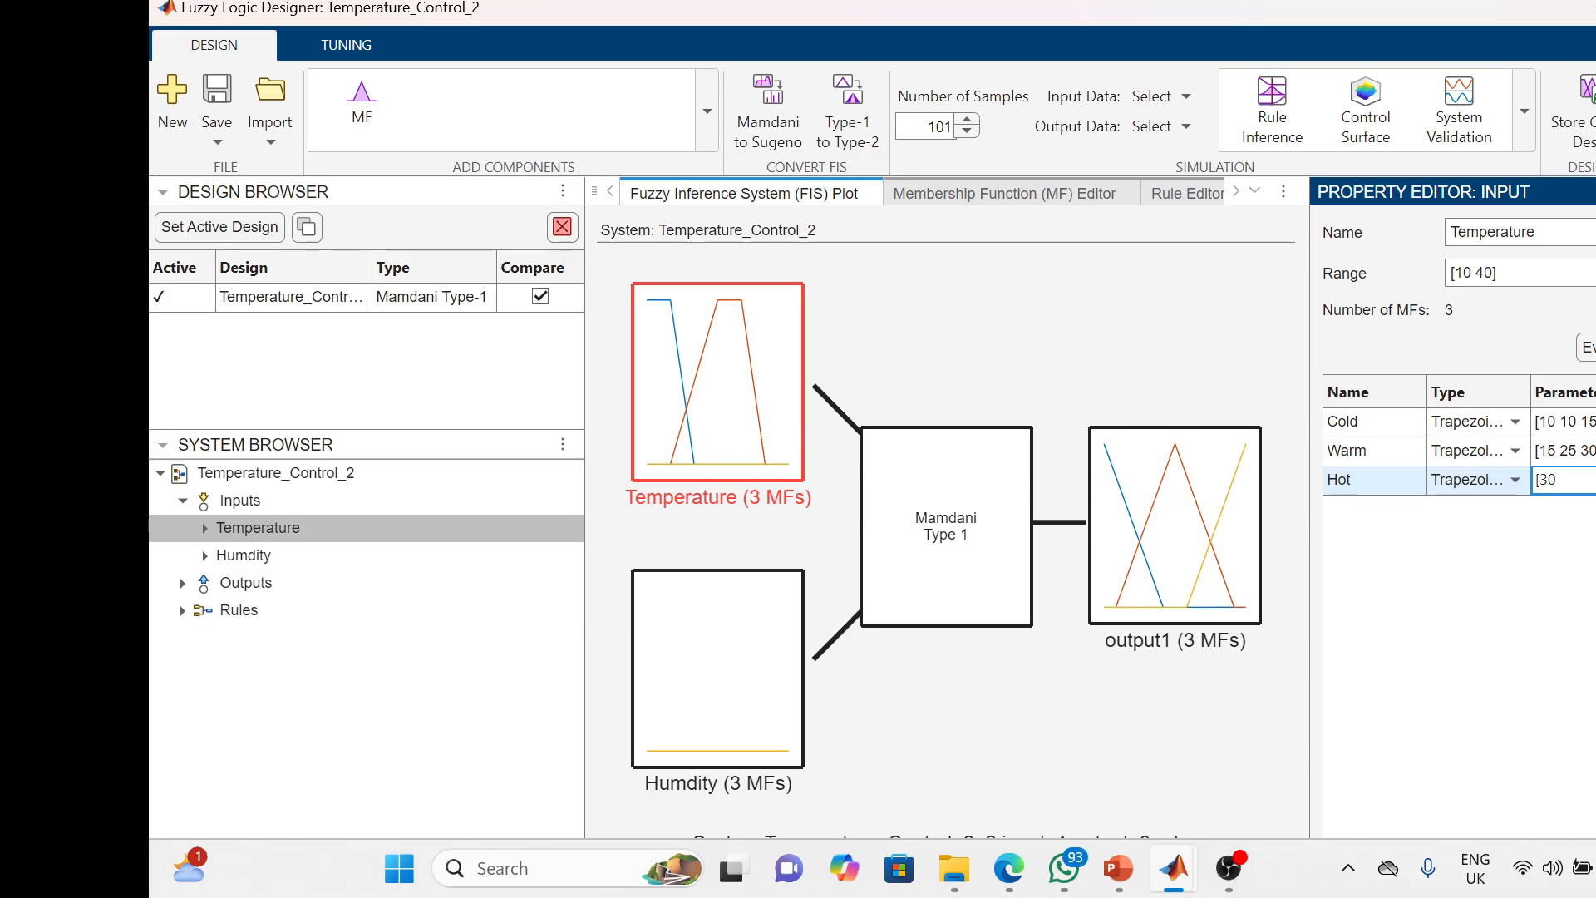
{"action": "type", "text": " 35"}
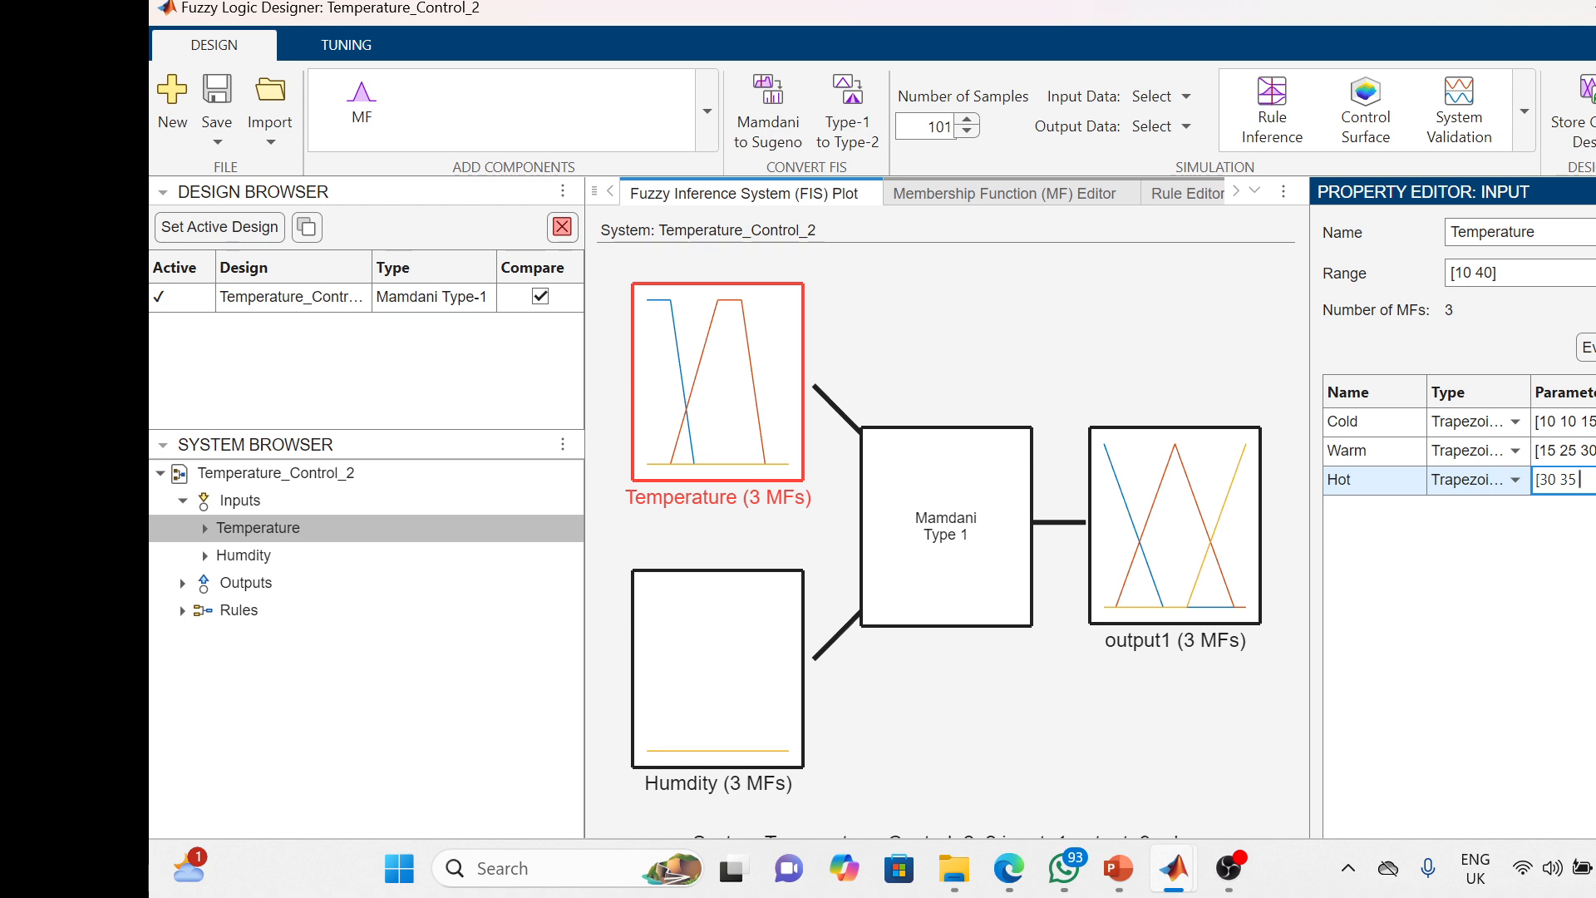
{"action": "type", "text": " 40"}
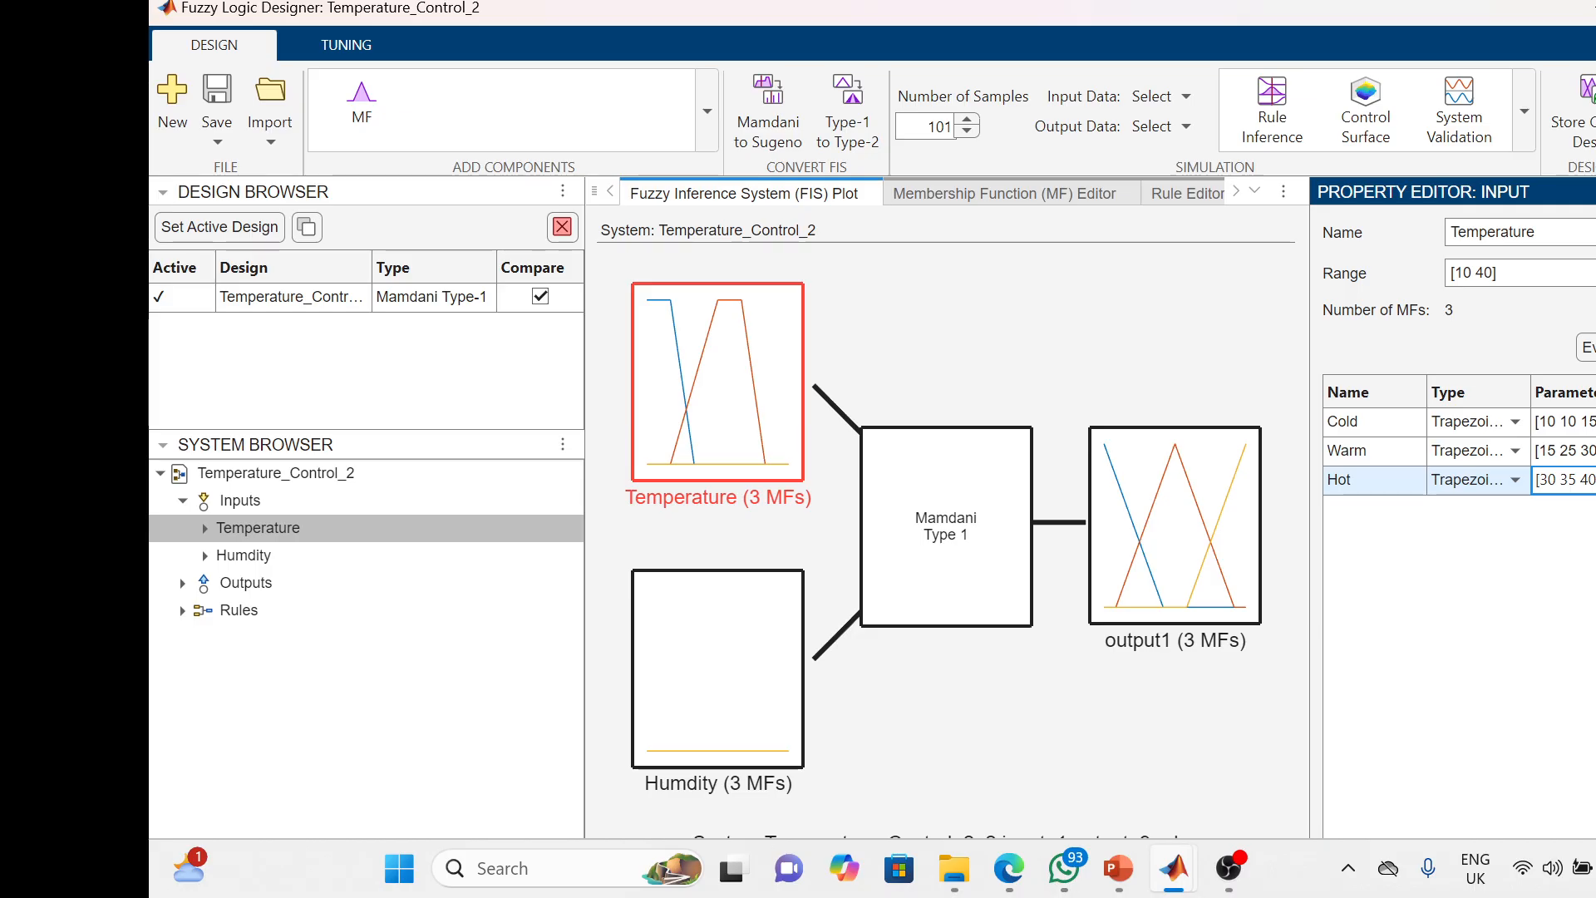
{"action": "left_click", "coordinate": [1515, 625]}
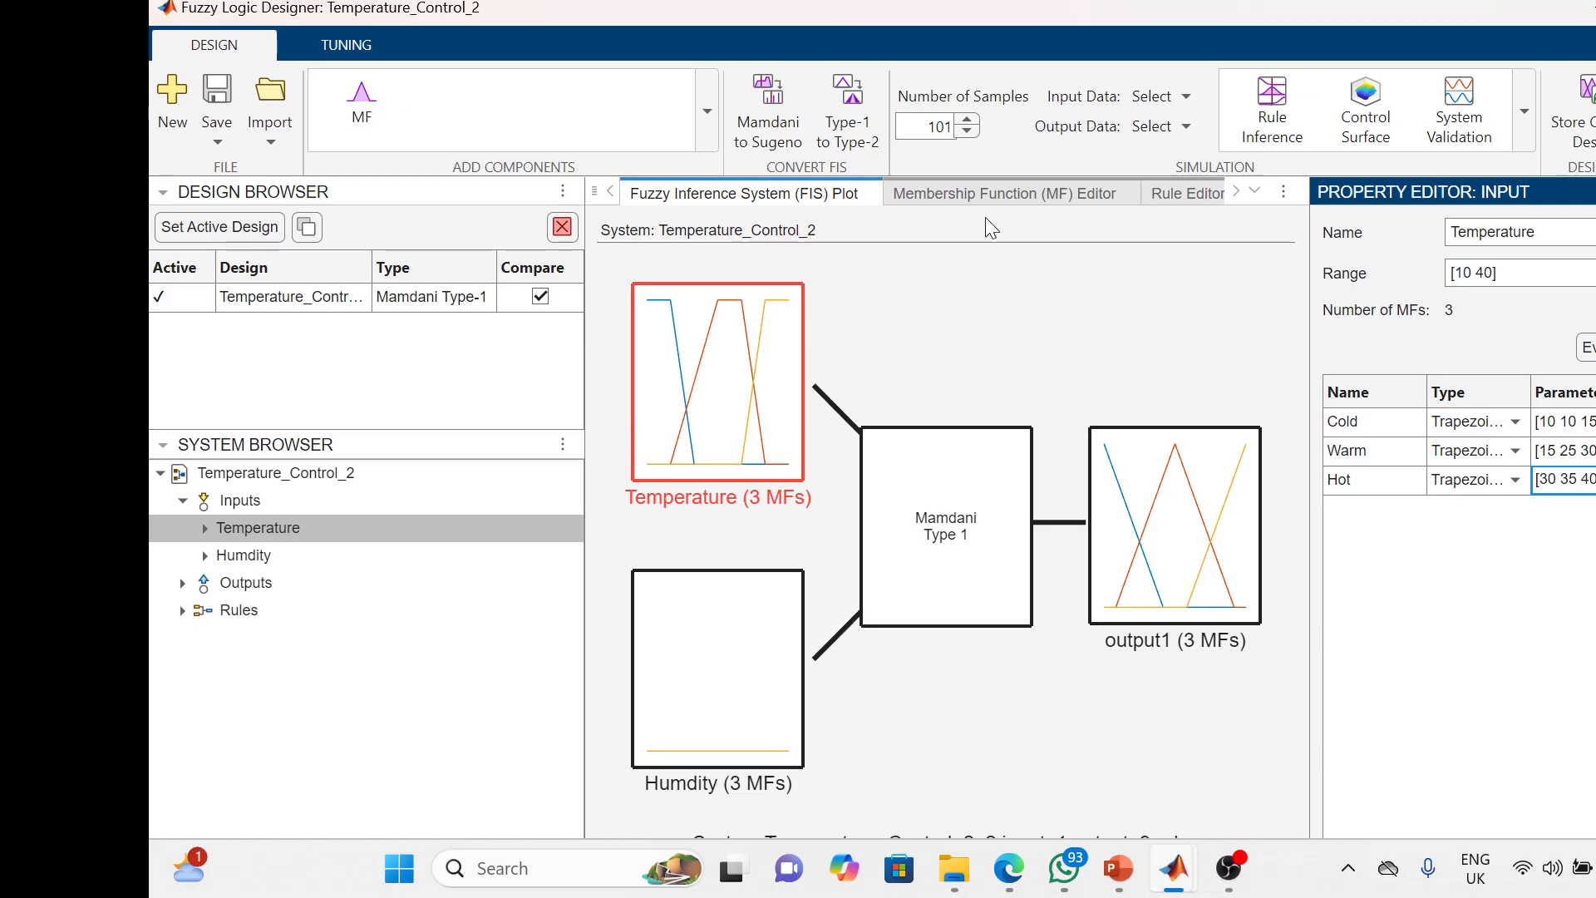
{"action": "left_click", "coordinate": [988, 189]}
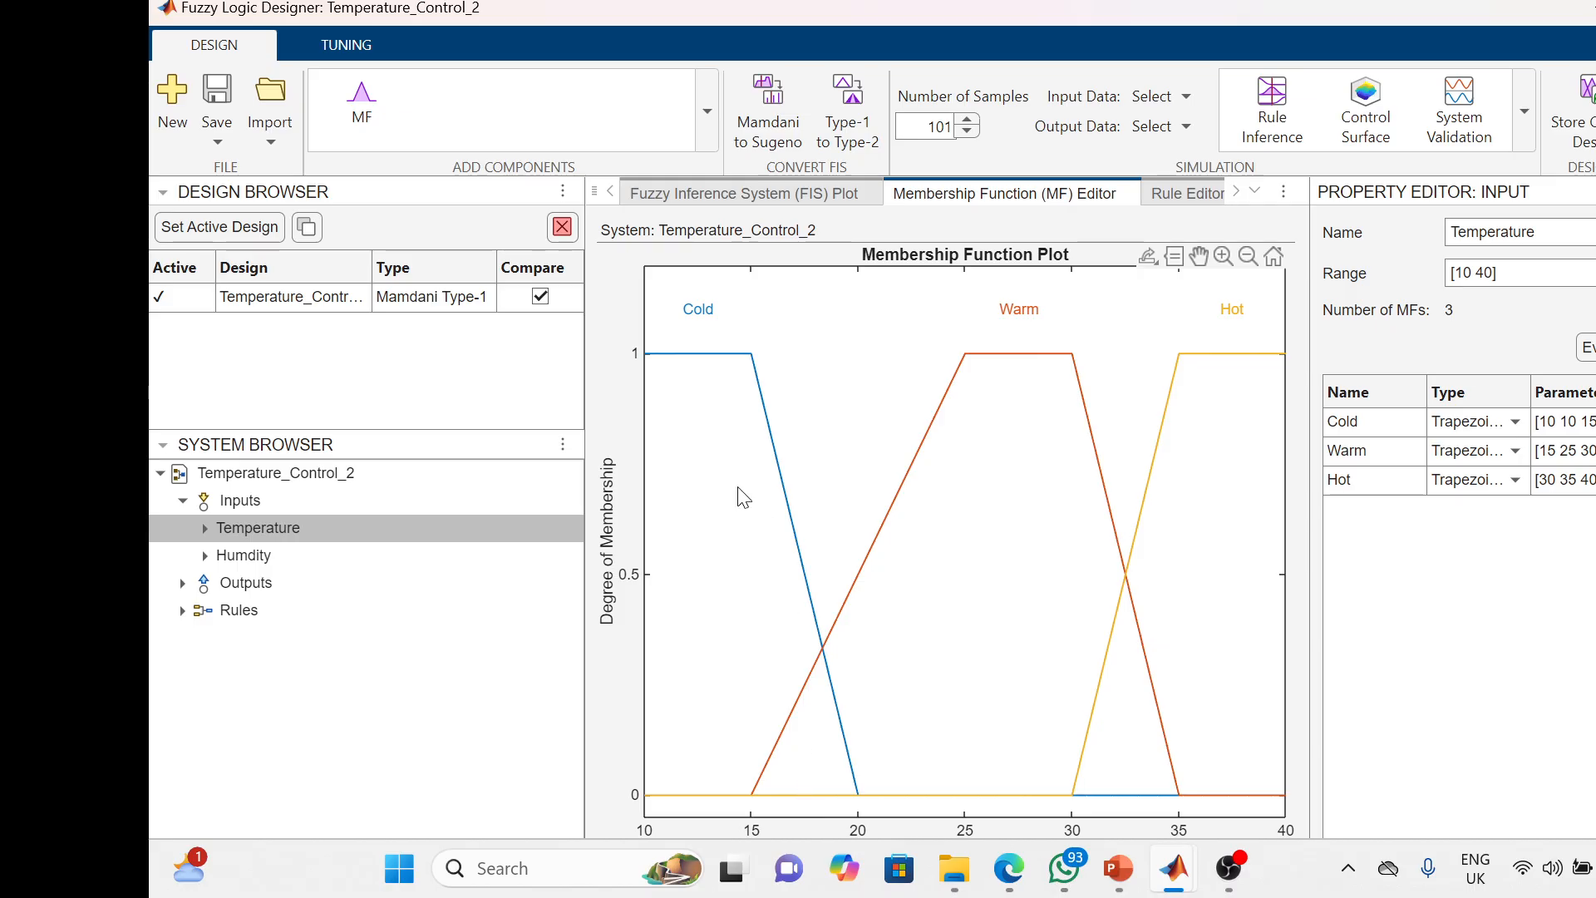
{"action": "left_click", "coordinate": [751, 193]}
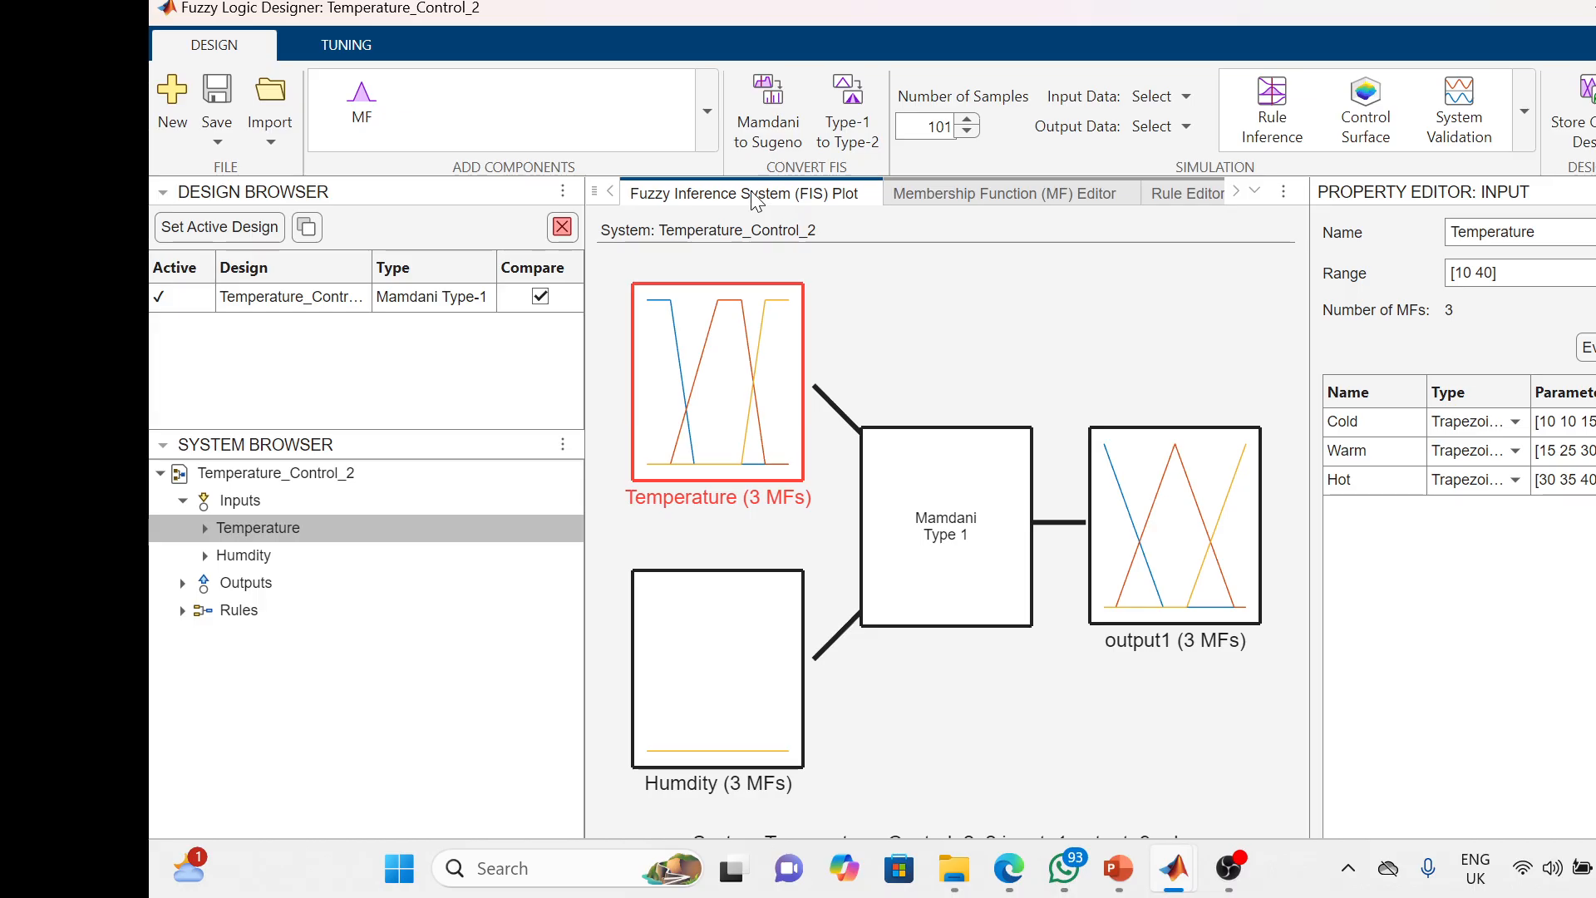
Rename the three membership functions of the Humdity input as Dry, Comfortable and Humid
{"action": "left_click", "coordinate": [267, 557]}
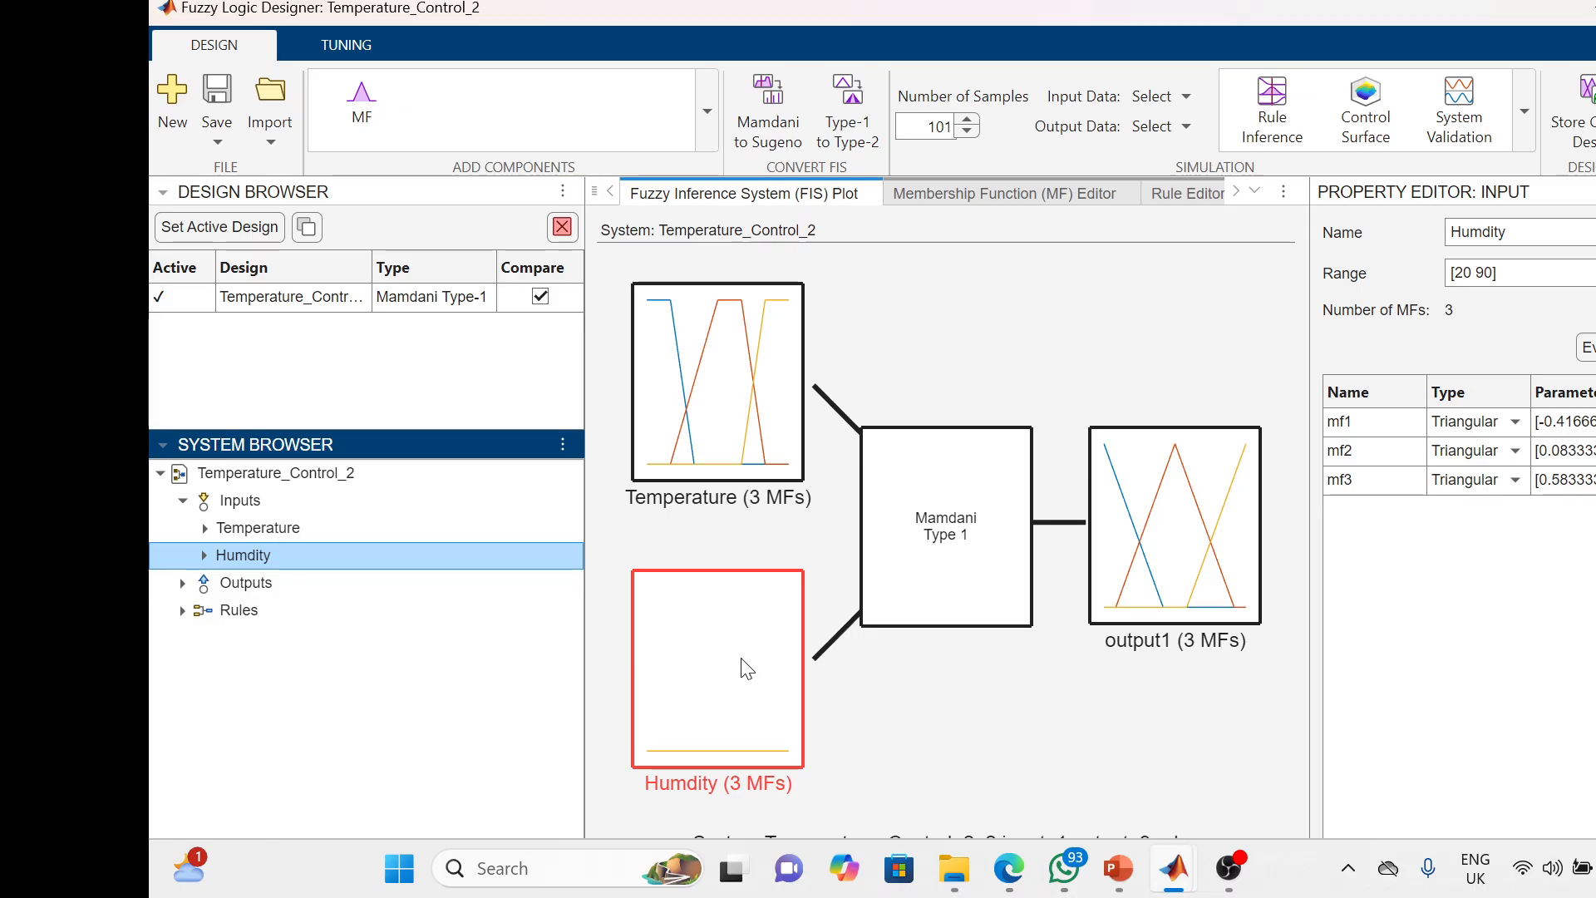
{"action": "left_click", "coordinate": [1387, 425]}
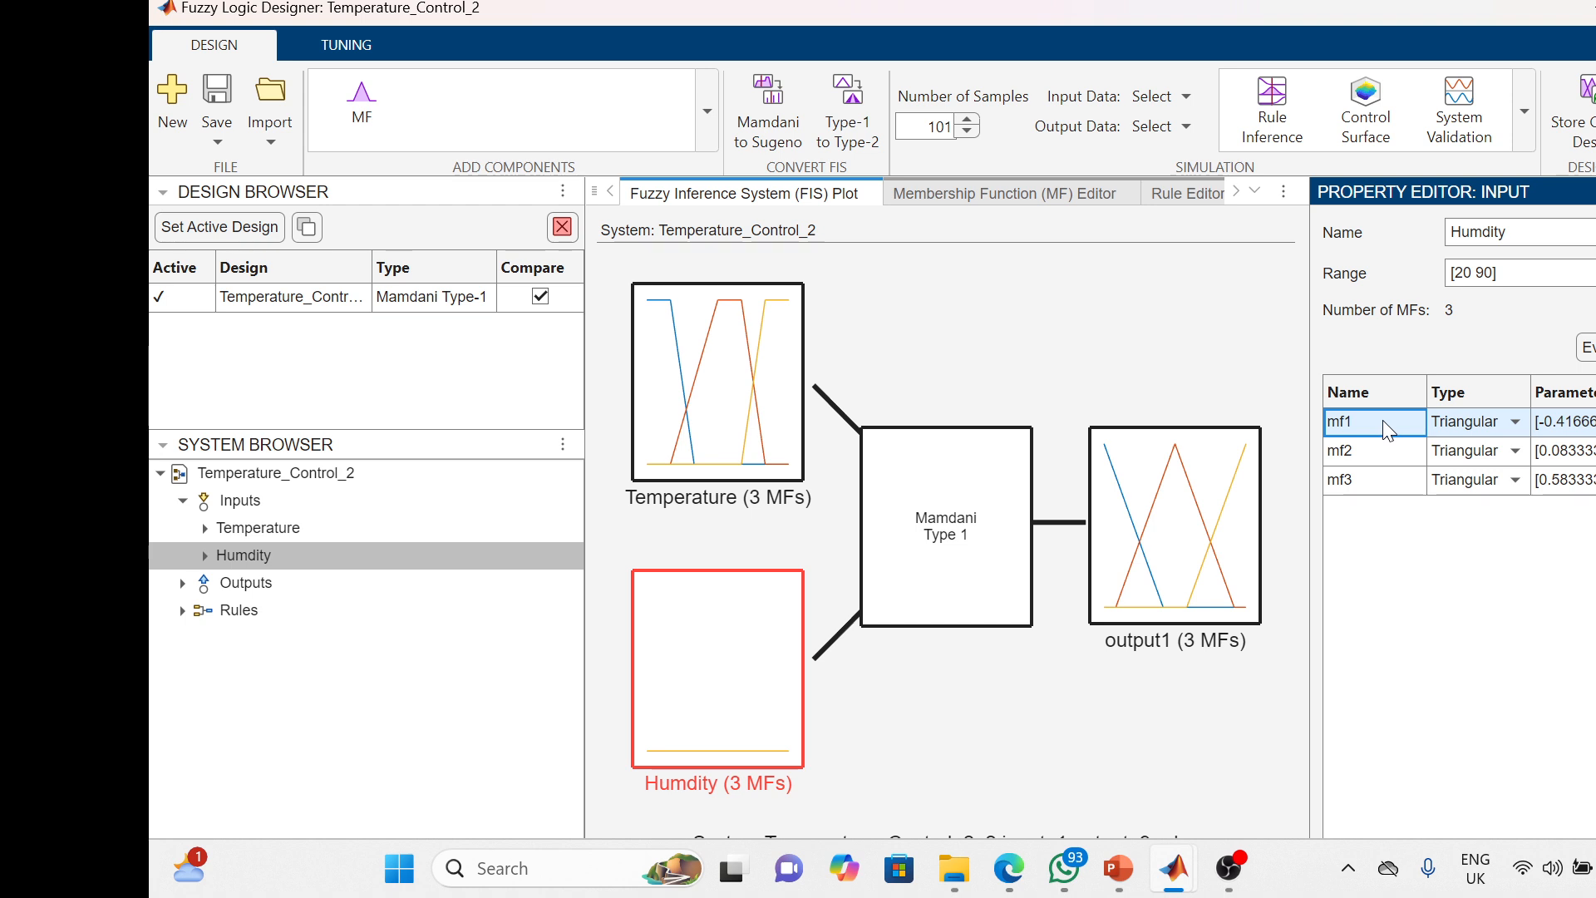
{"action": "type", "text": "Dry"}
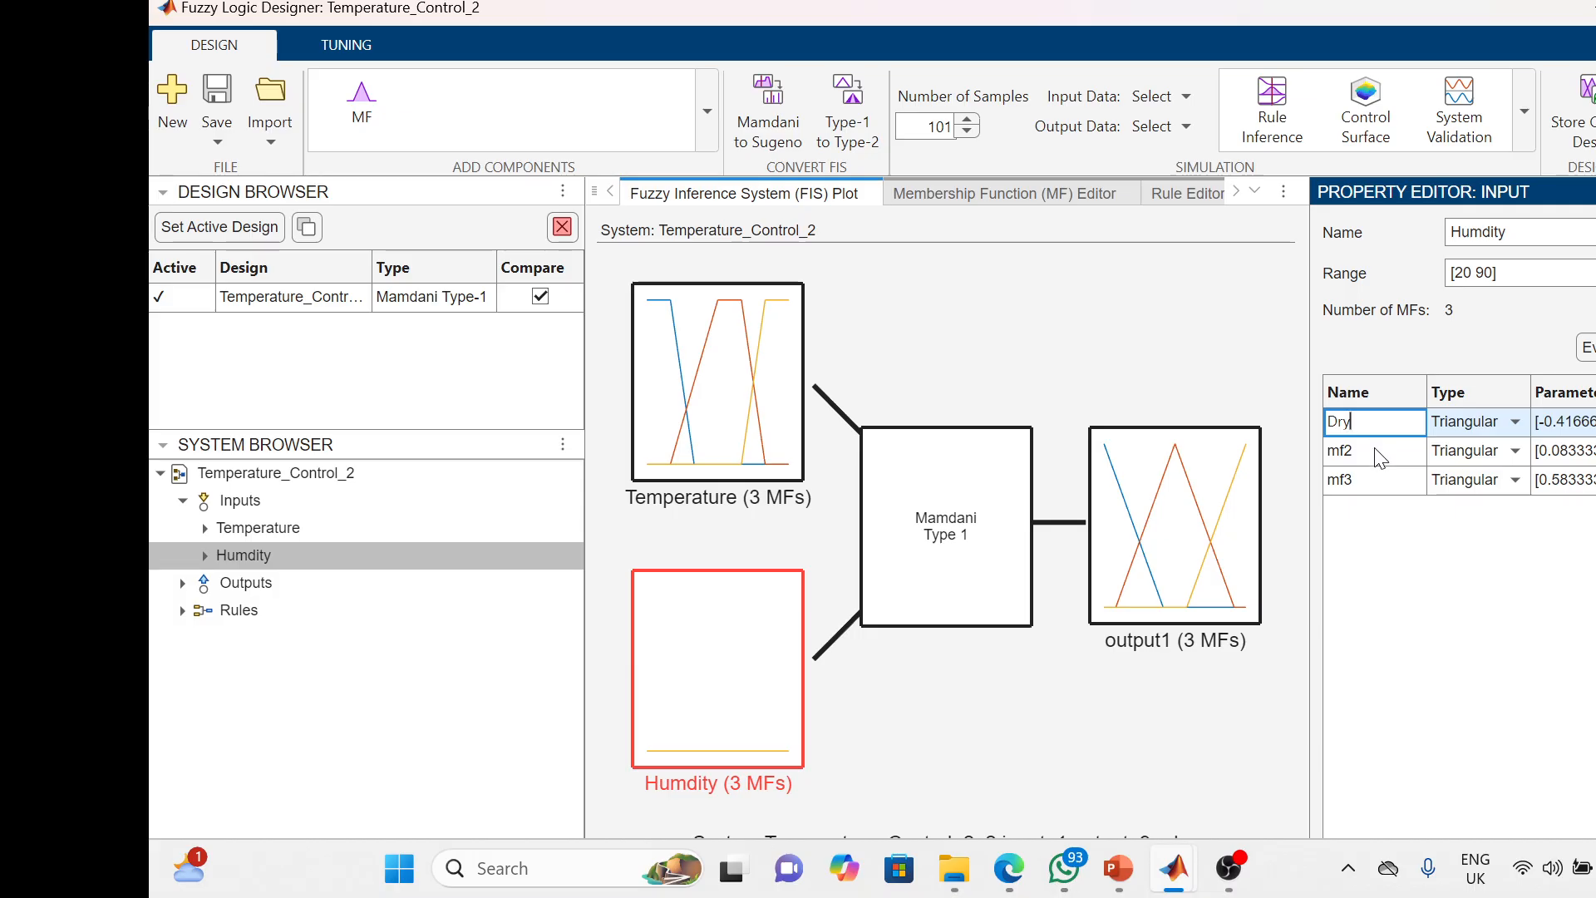
{"action": "left_click", "coordinate": [1376, 456]}
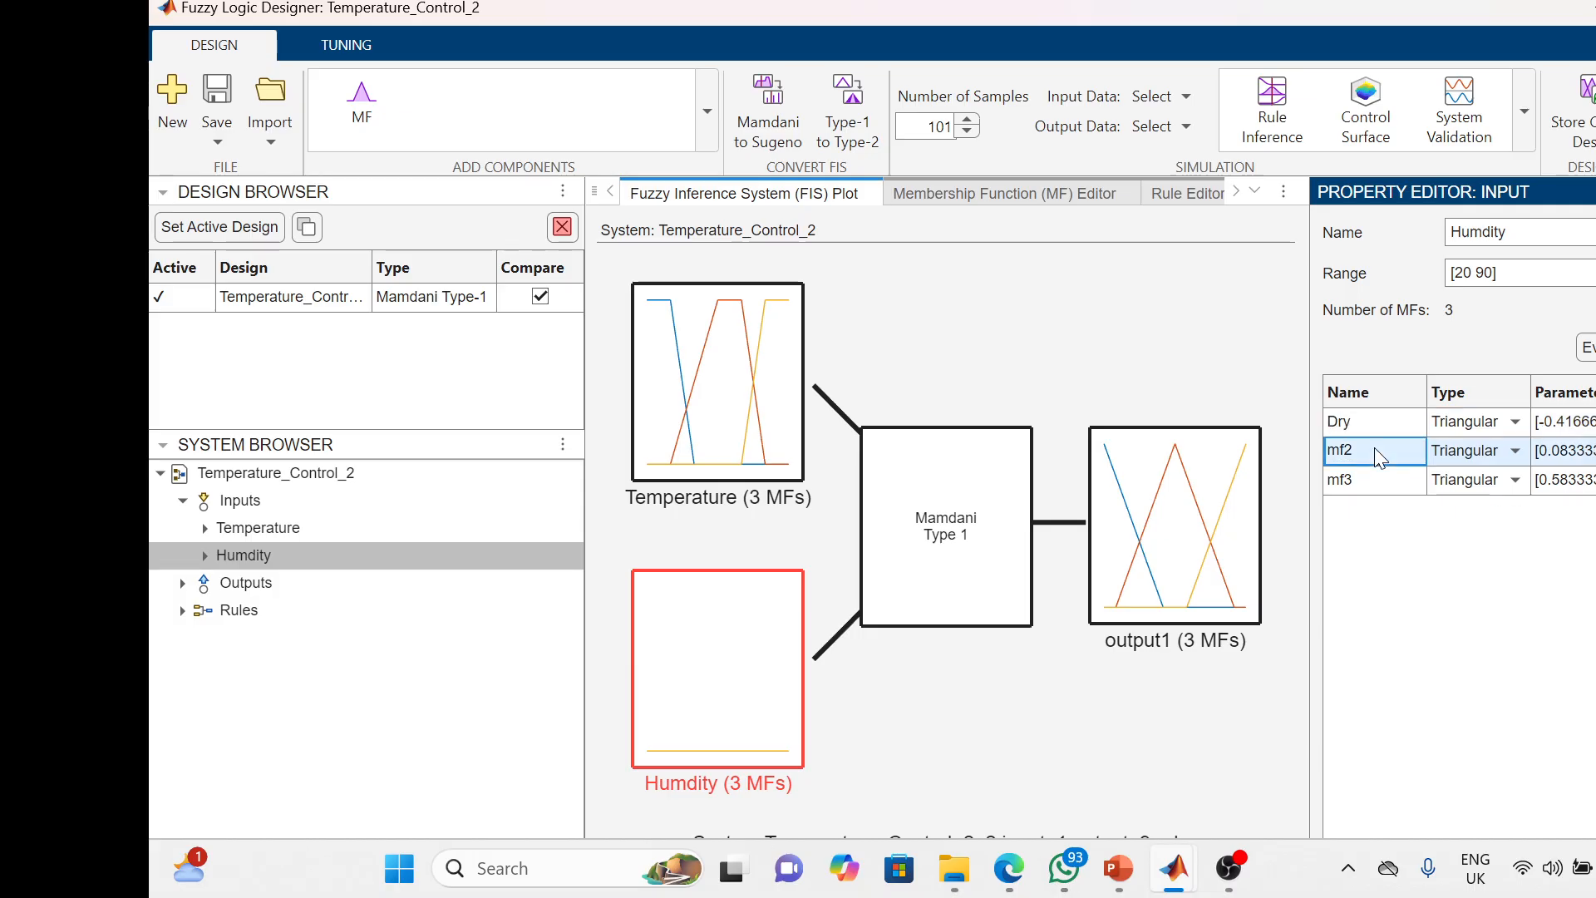
{"action": "type", "text": "Comfortable"}
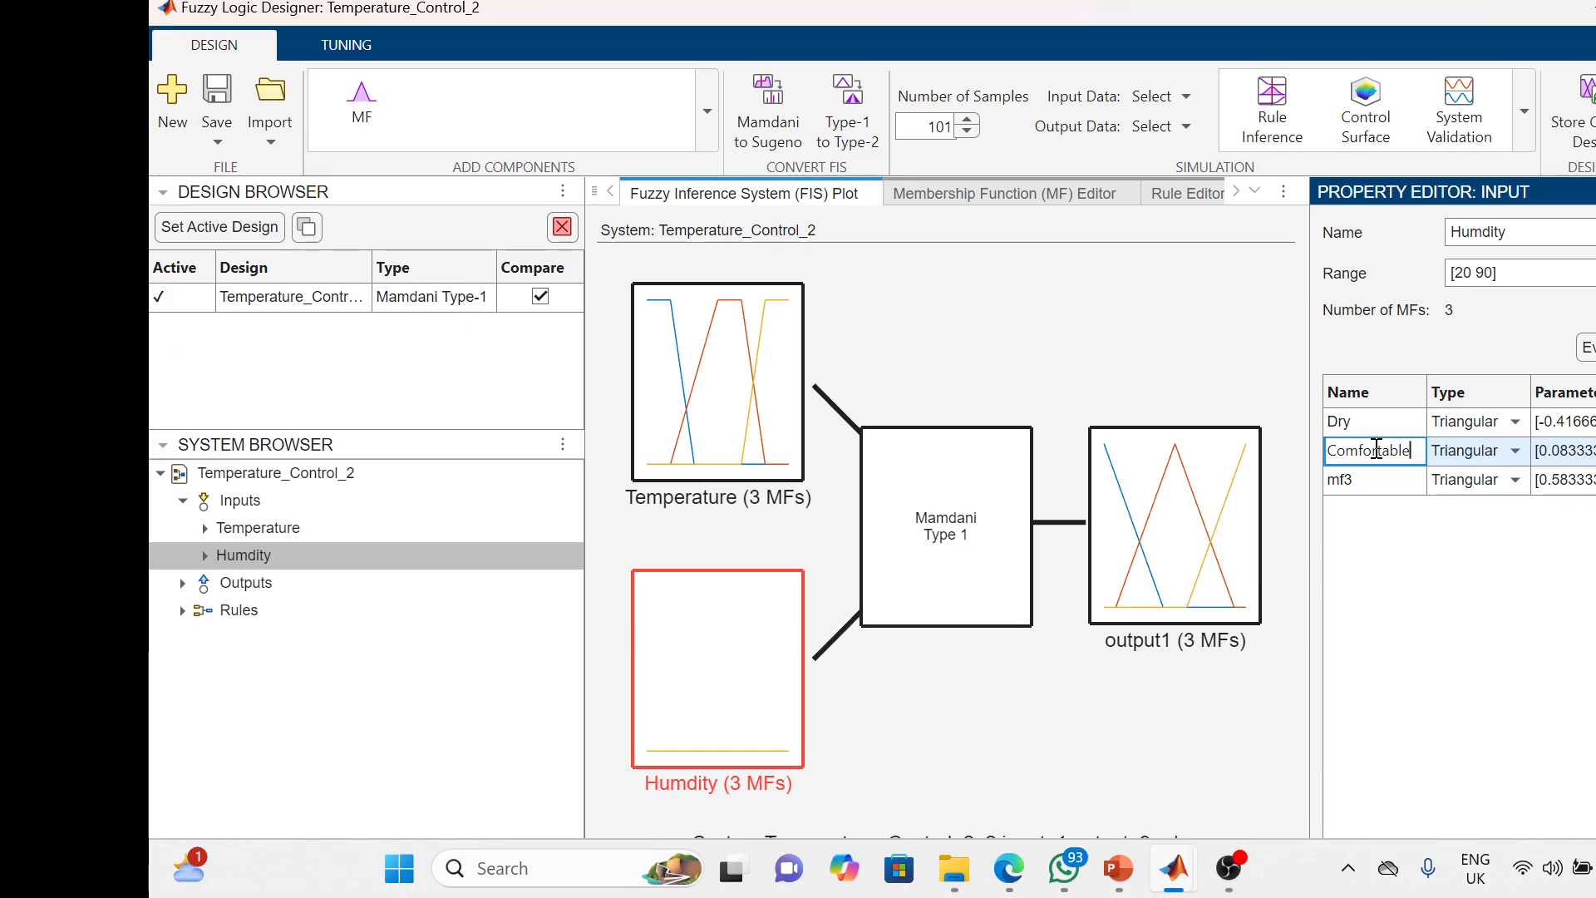
{"action": "left_click", "coordinate": [1373, 477]}
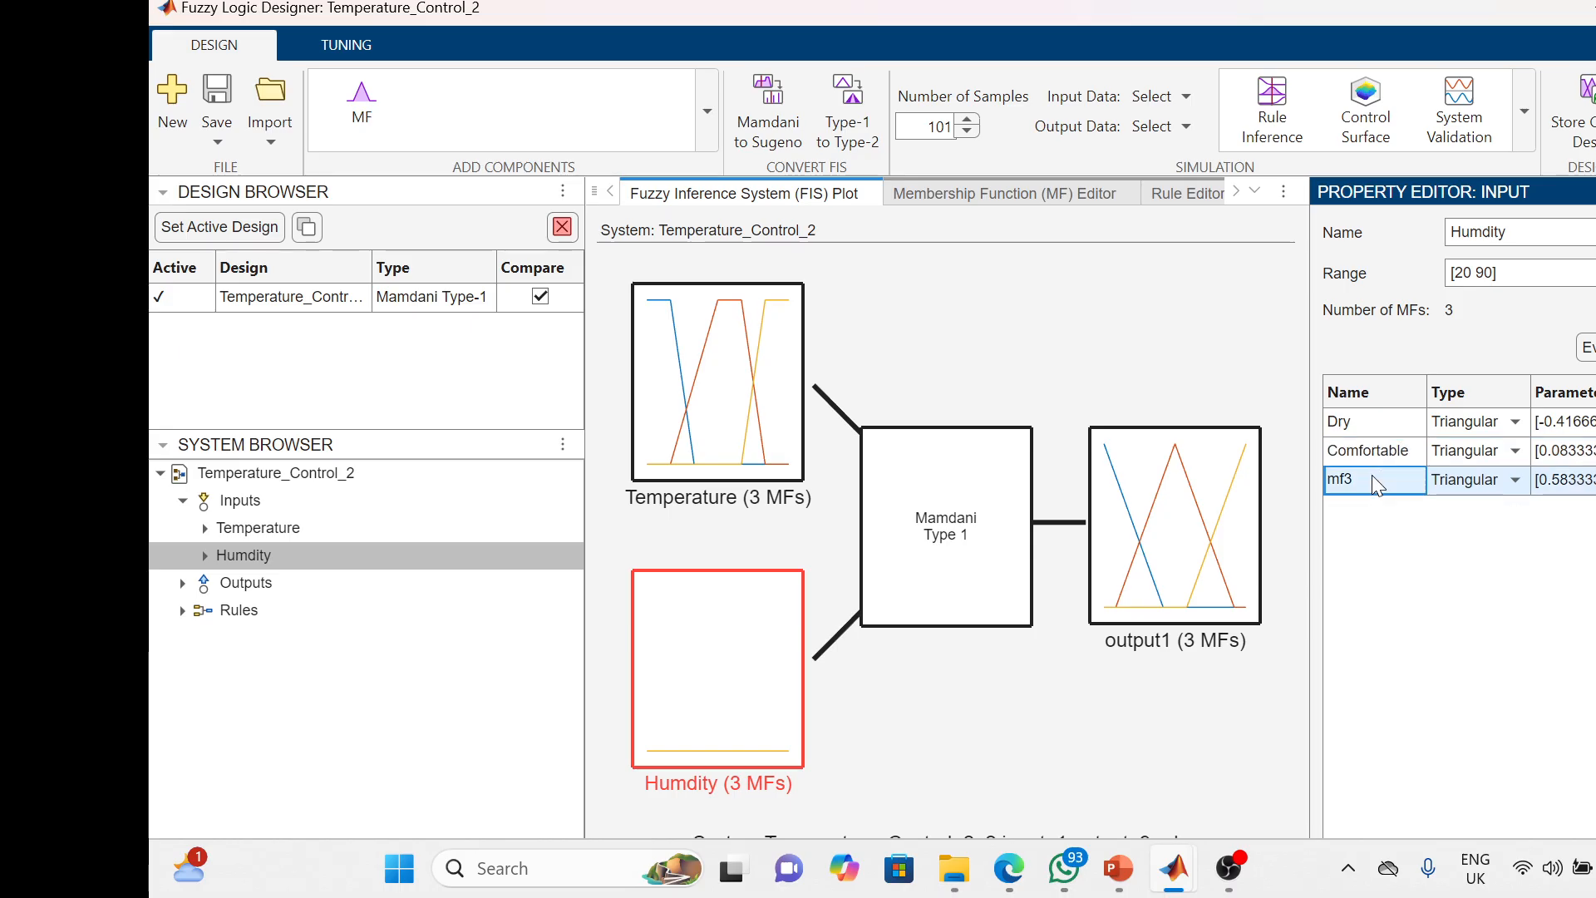
{"action": "type", "text": "Humid"}
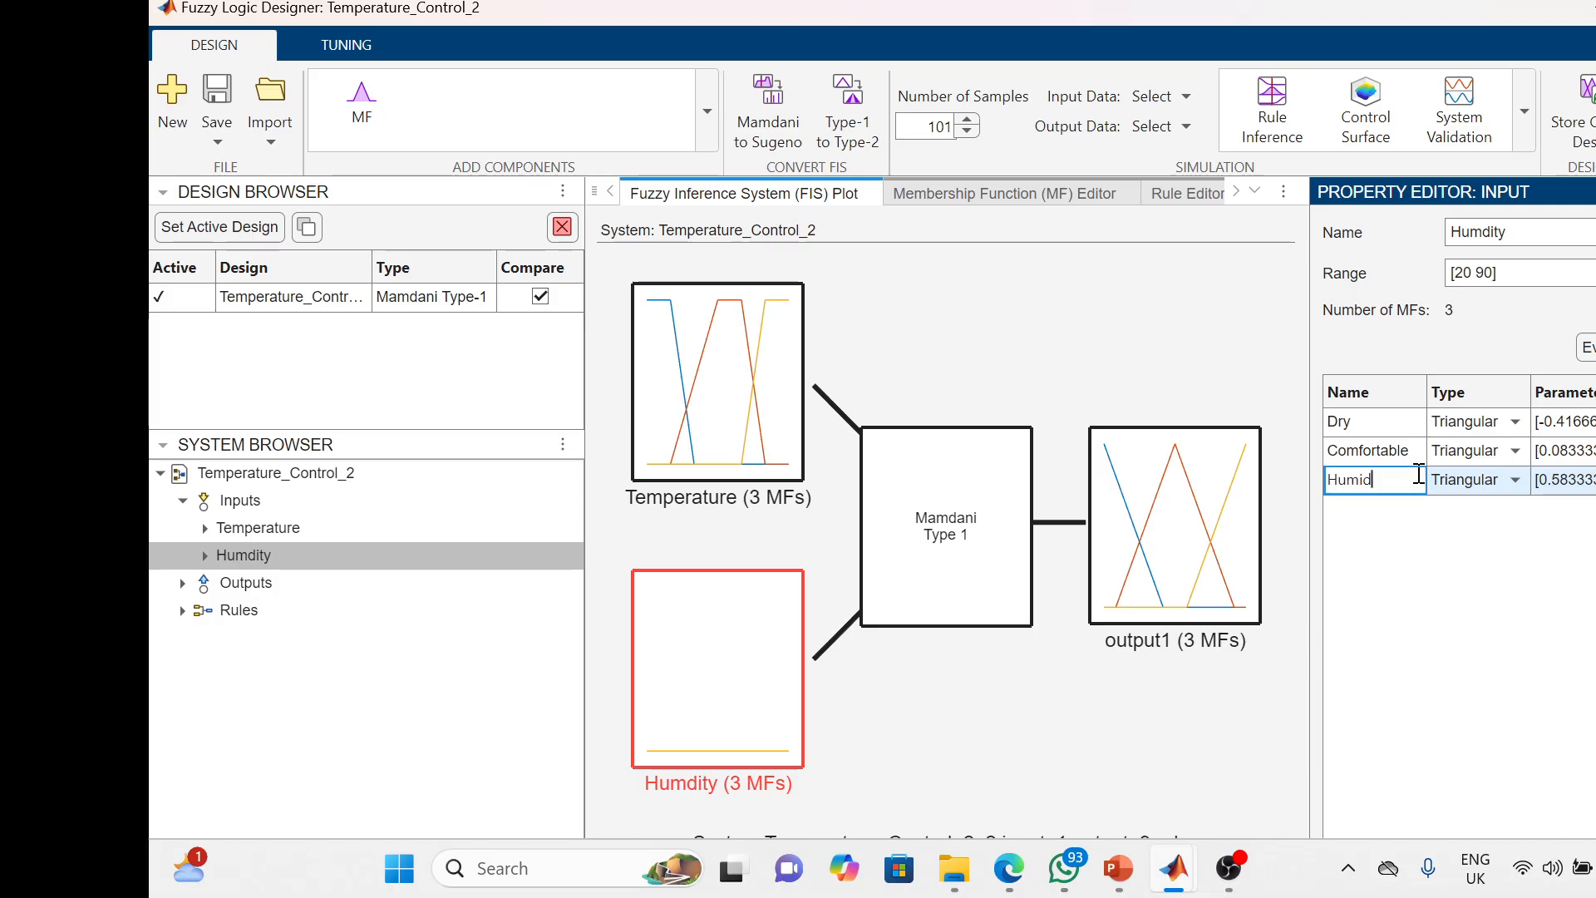
Change the type of Humdity's Dry, Comfortable and Humid membership functions to Trapezoidal
{"action": "left_click", "coordinate": [1525, 423]}
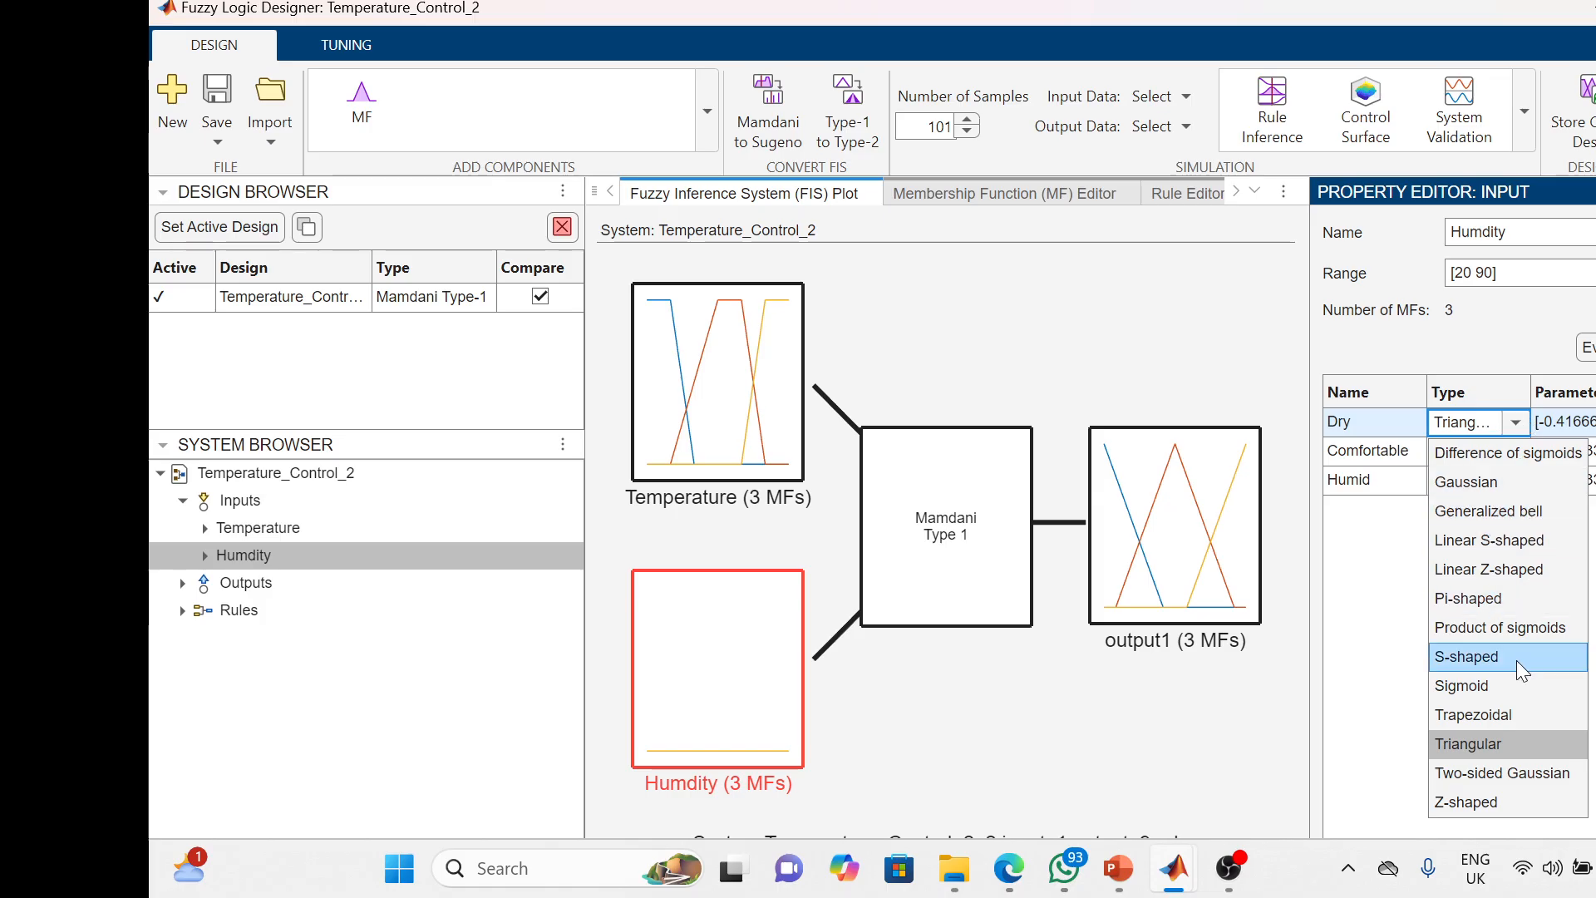
{"action": "left_click", "coordinate": [1507, 712]}
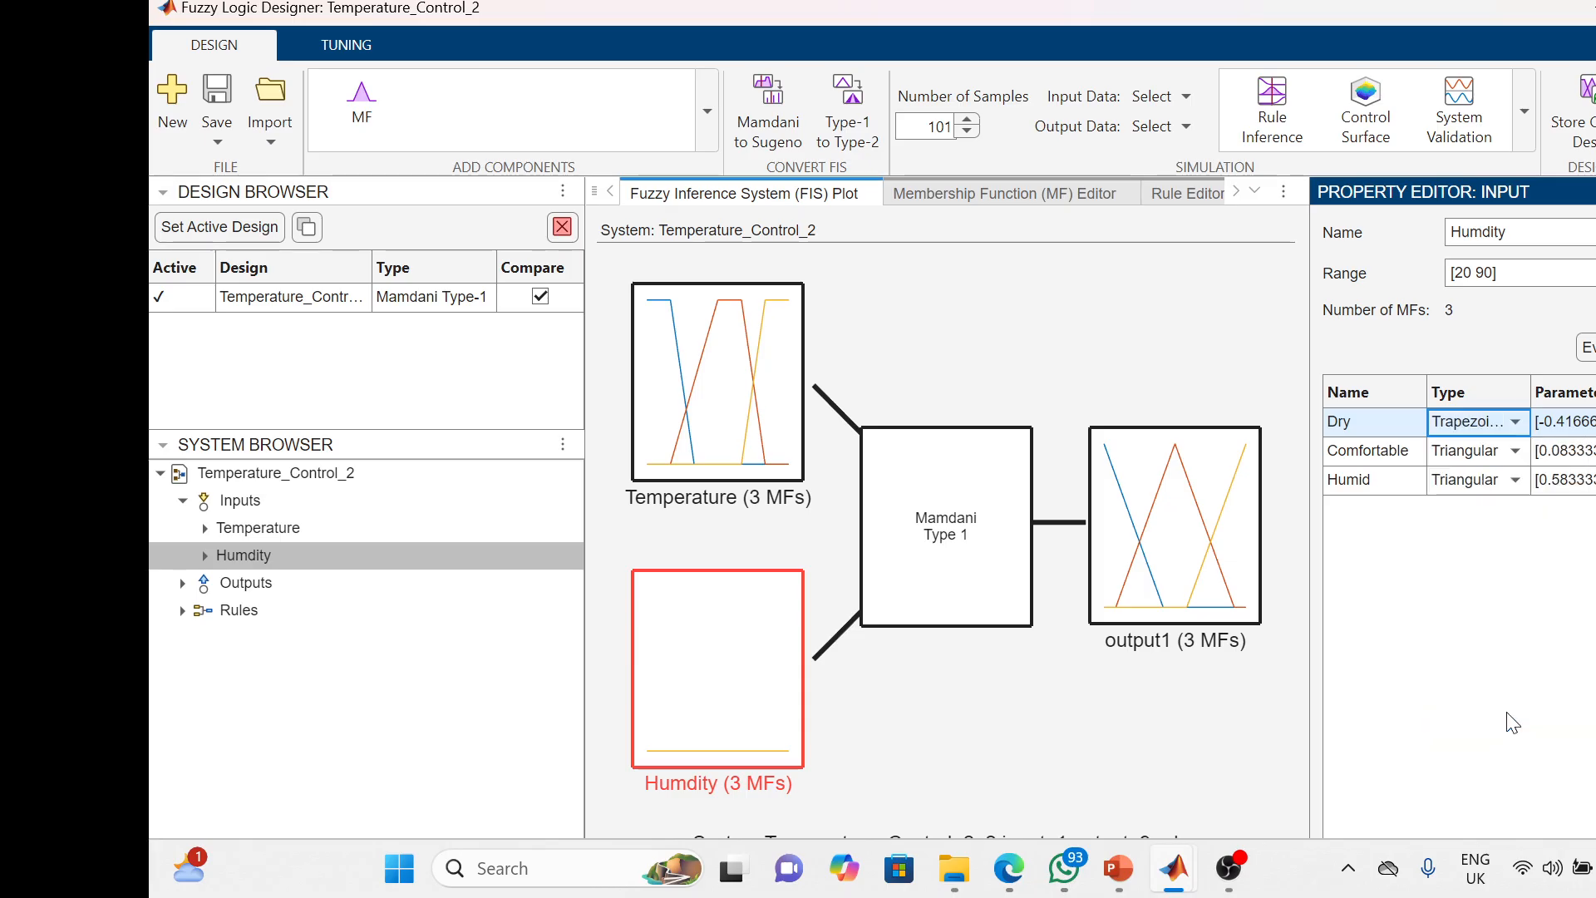
{"action": "left_click", "coordinate": [1515, 459]}
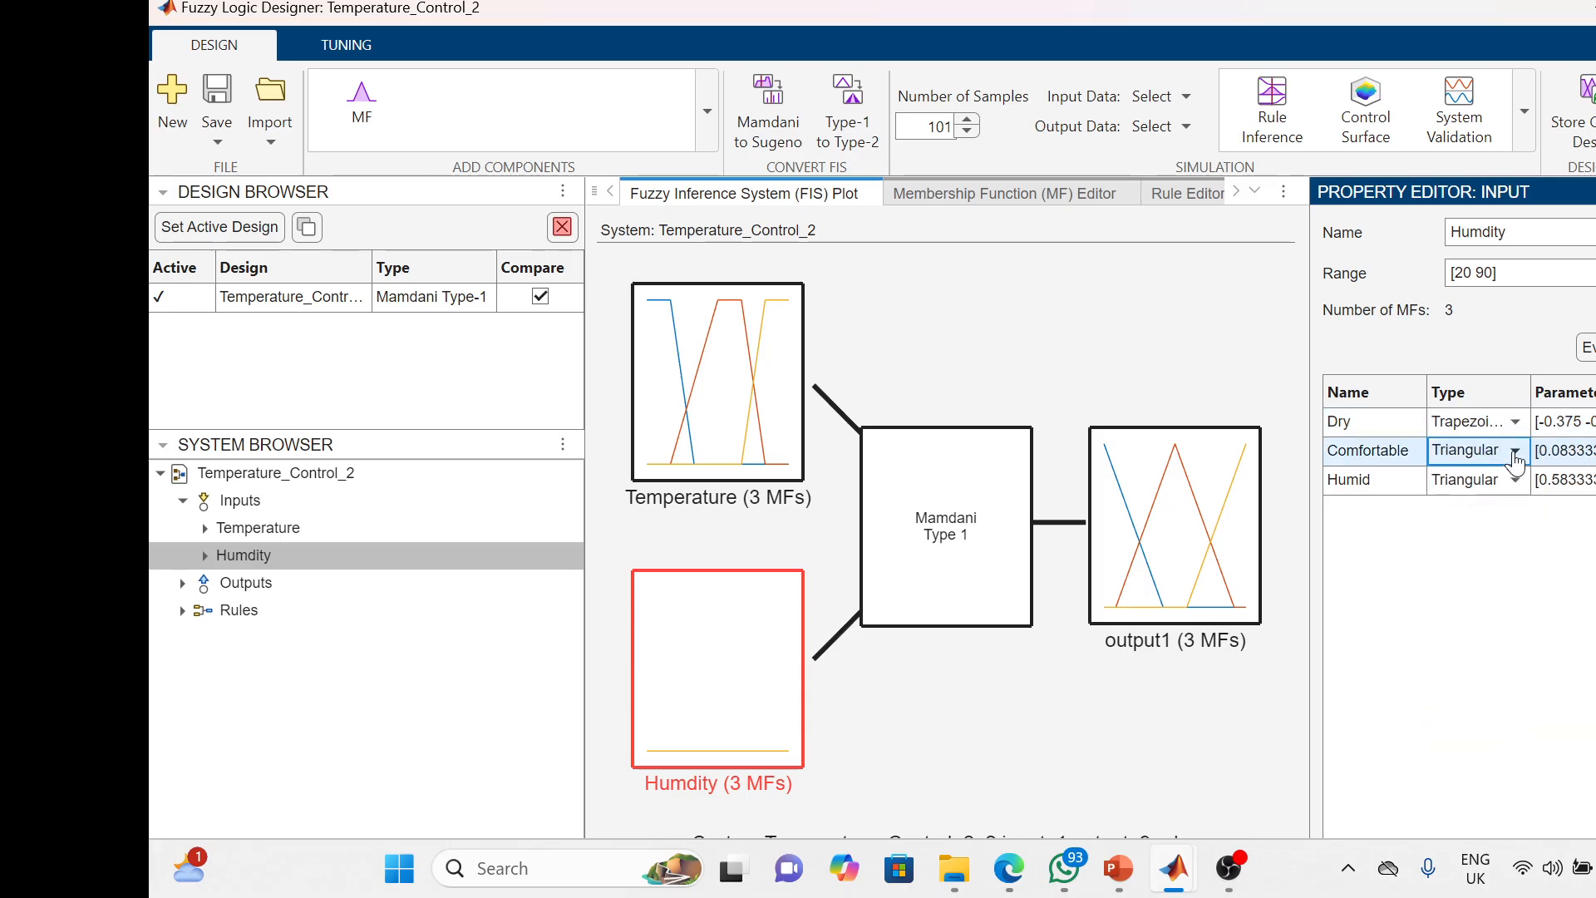
{"action": "left_click", "coordinate": [1515, 453]}
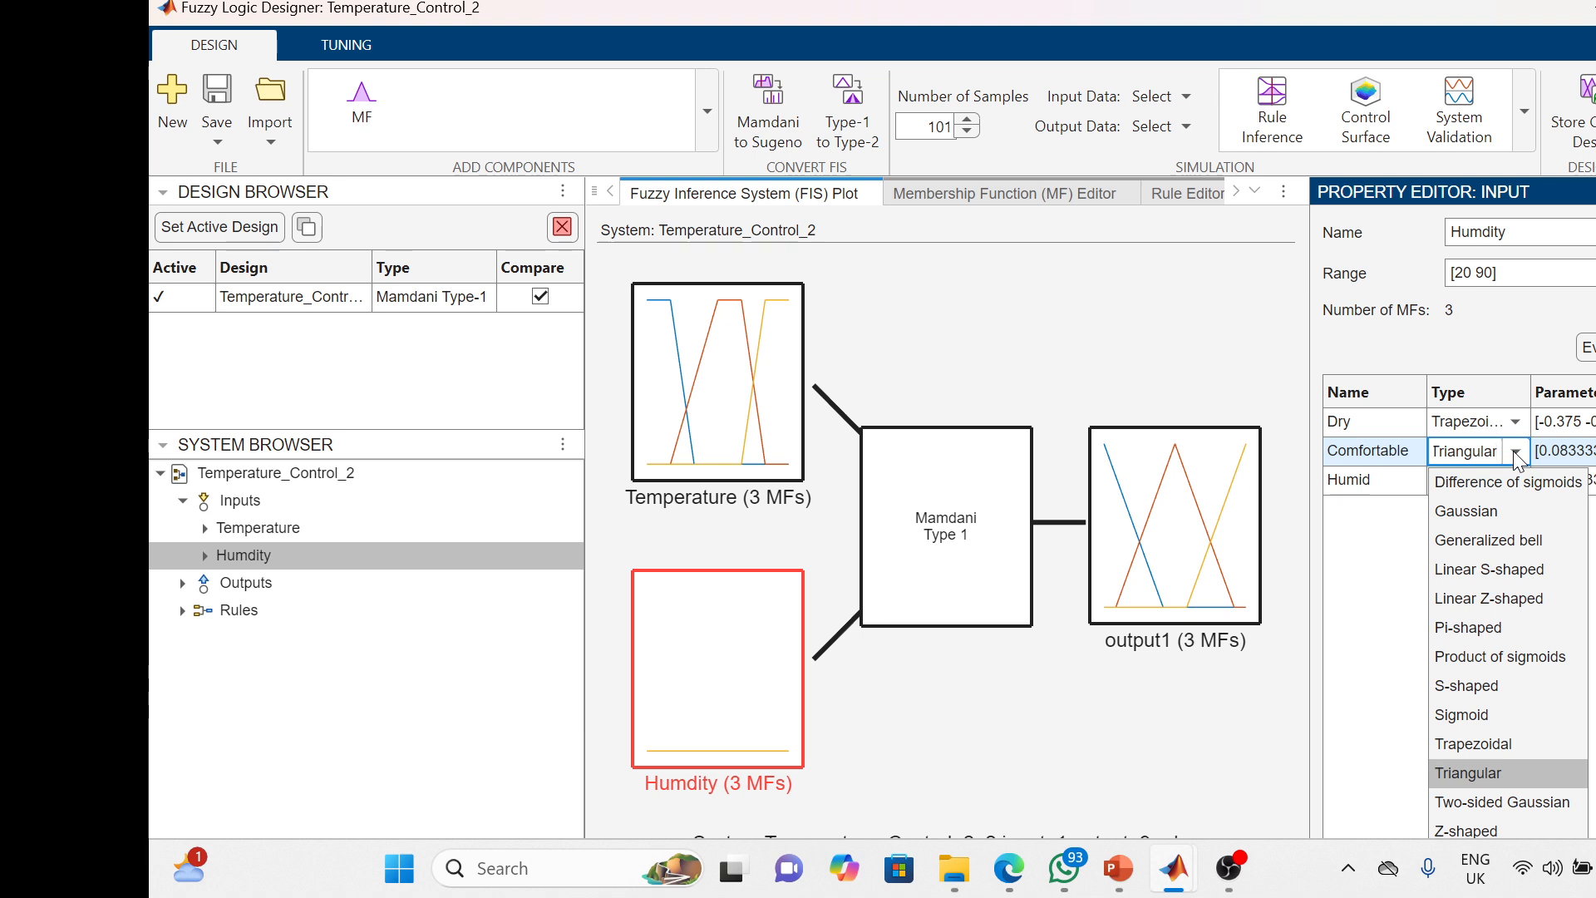
{"action": "left_click", "coordinate": [1487, 744]}
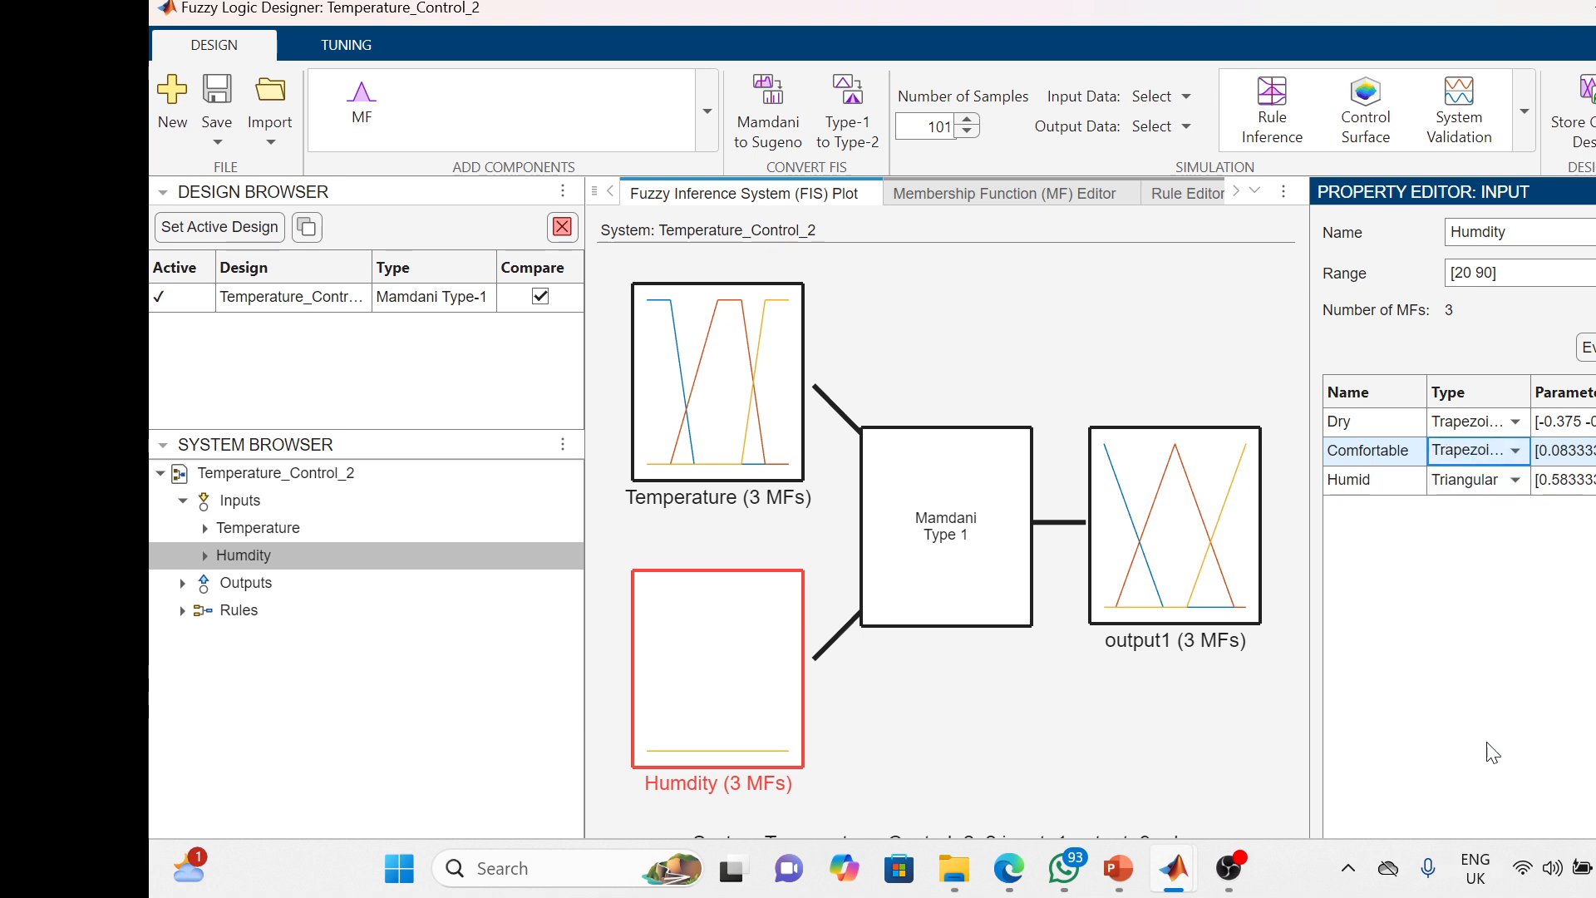
{"action": "left_click", "coordinate": [1516, 481]}
{"action": "left_click", "coordinate": [1516, 481]}
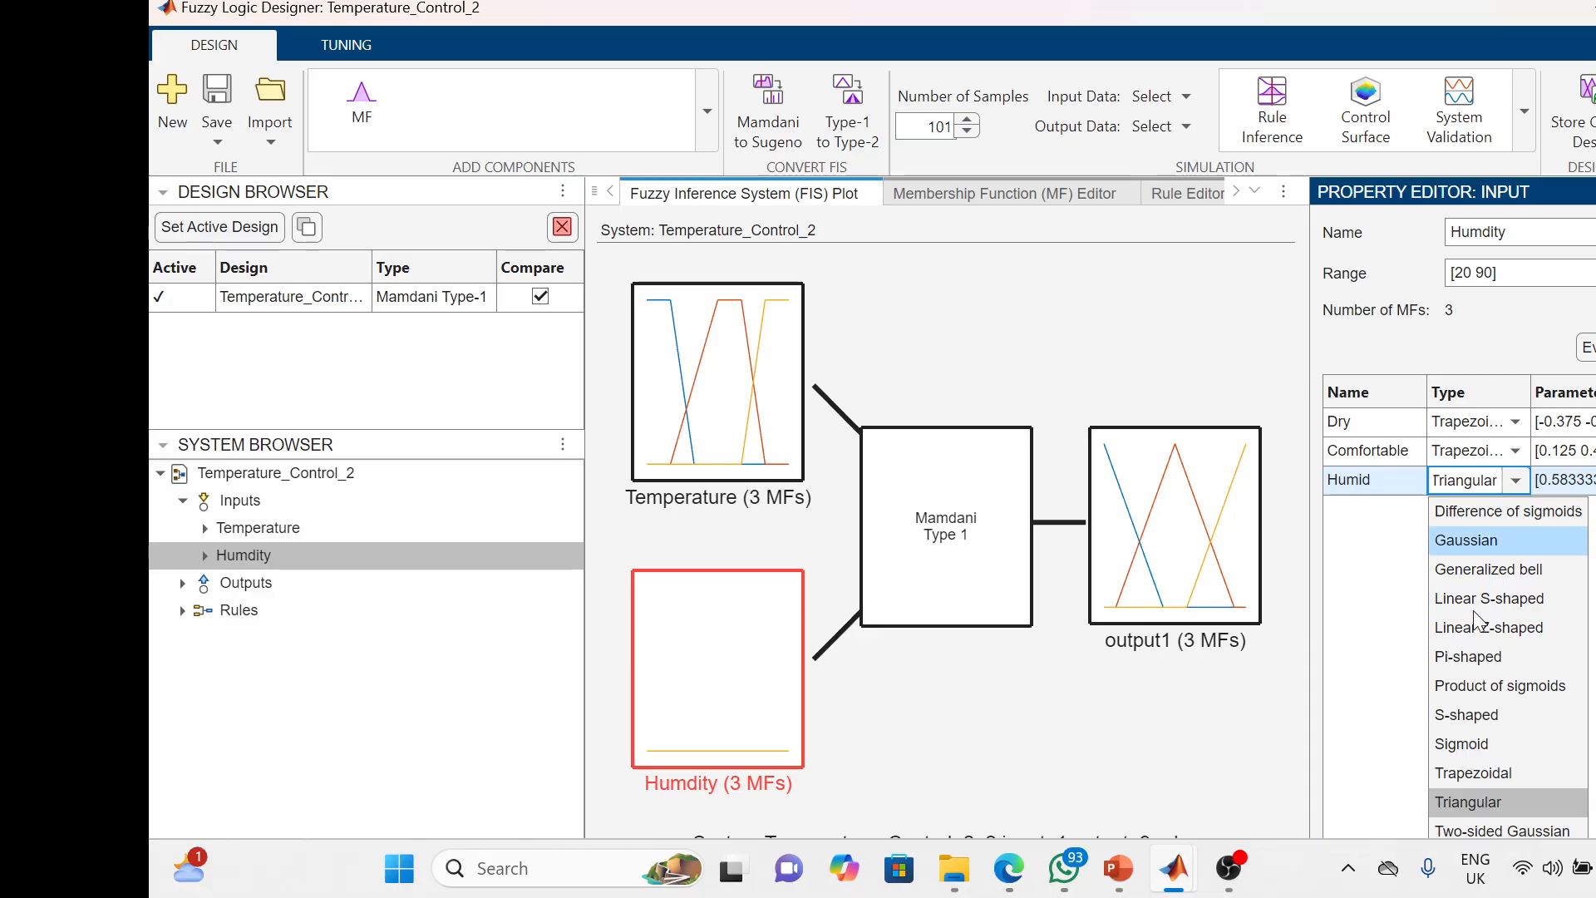
{"action": "left_click", "coordinate": [1465, 775]}
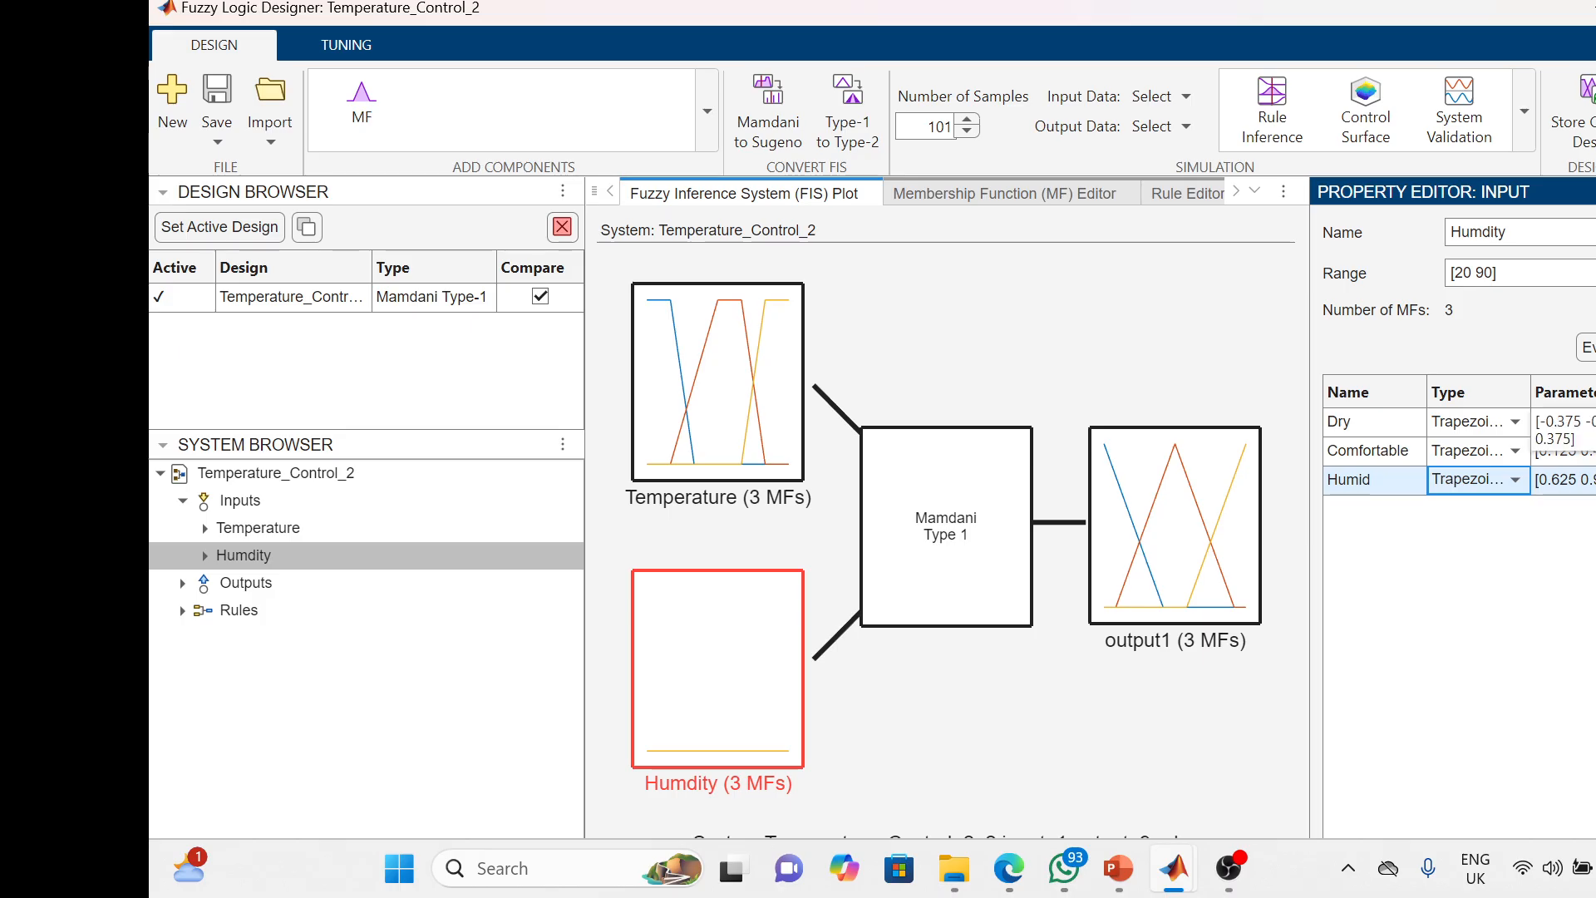
Set the parameters of Humdity's Dry membership function to [20 20 30 60]
{"action": "left_click", "coordinate": [1567, 423]}
{"action": "type", "text": "["}
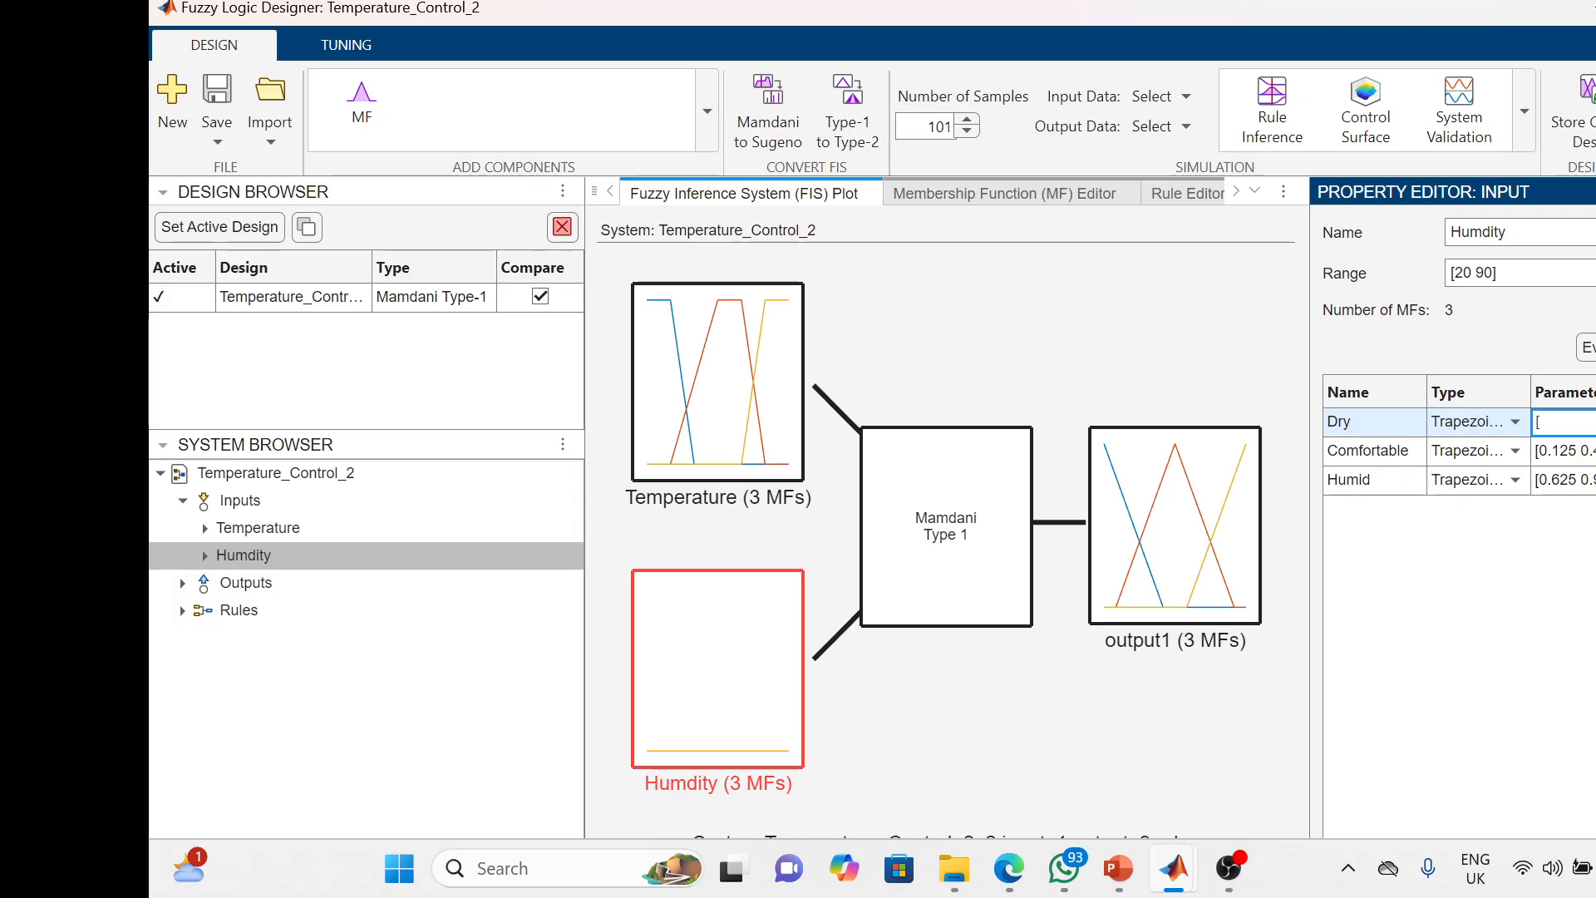
{"action": "type", "text": "20 20 30"}
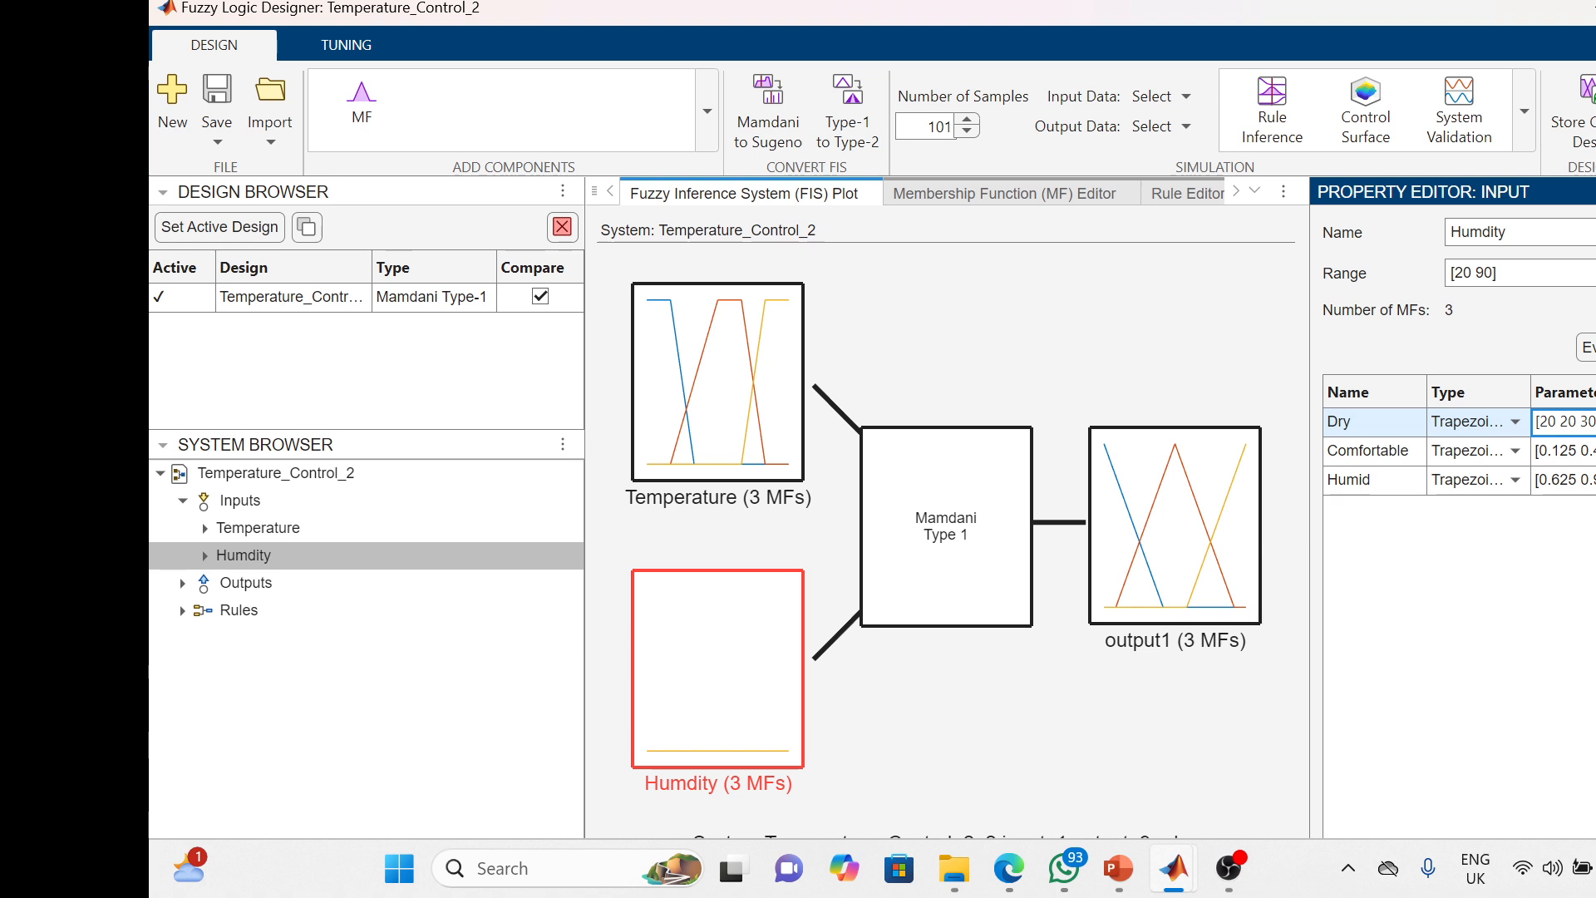
{"action": "key", "text": "Return"}
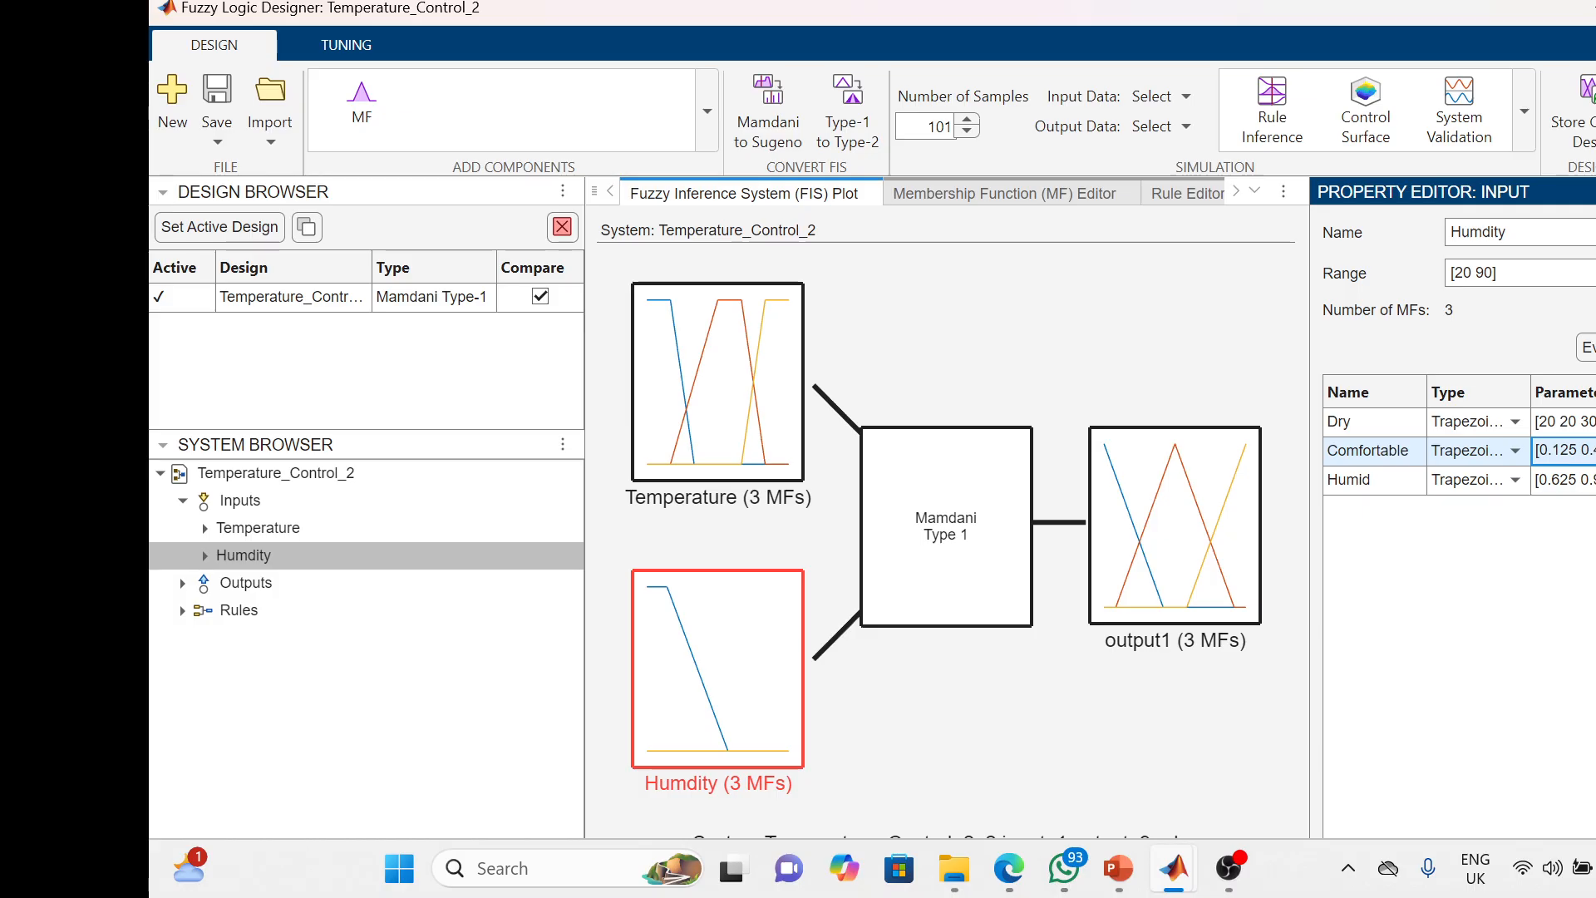
Set the parameters of Humdity's Comfortable membership function to [40 50 70 80]
{"action": "type", "text": "["}
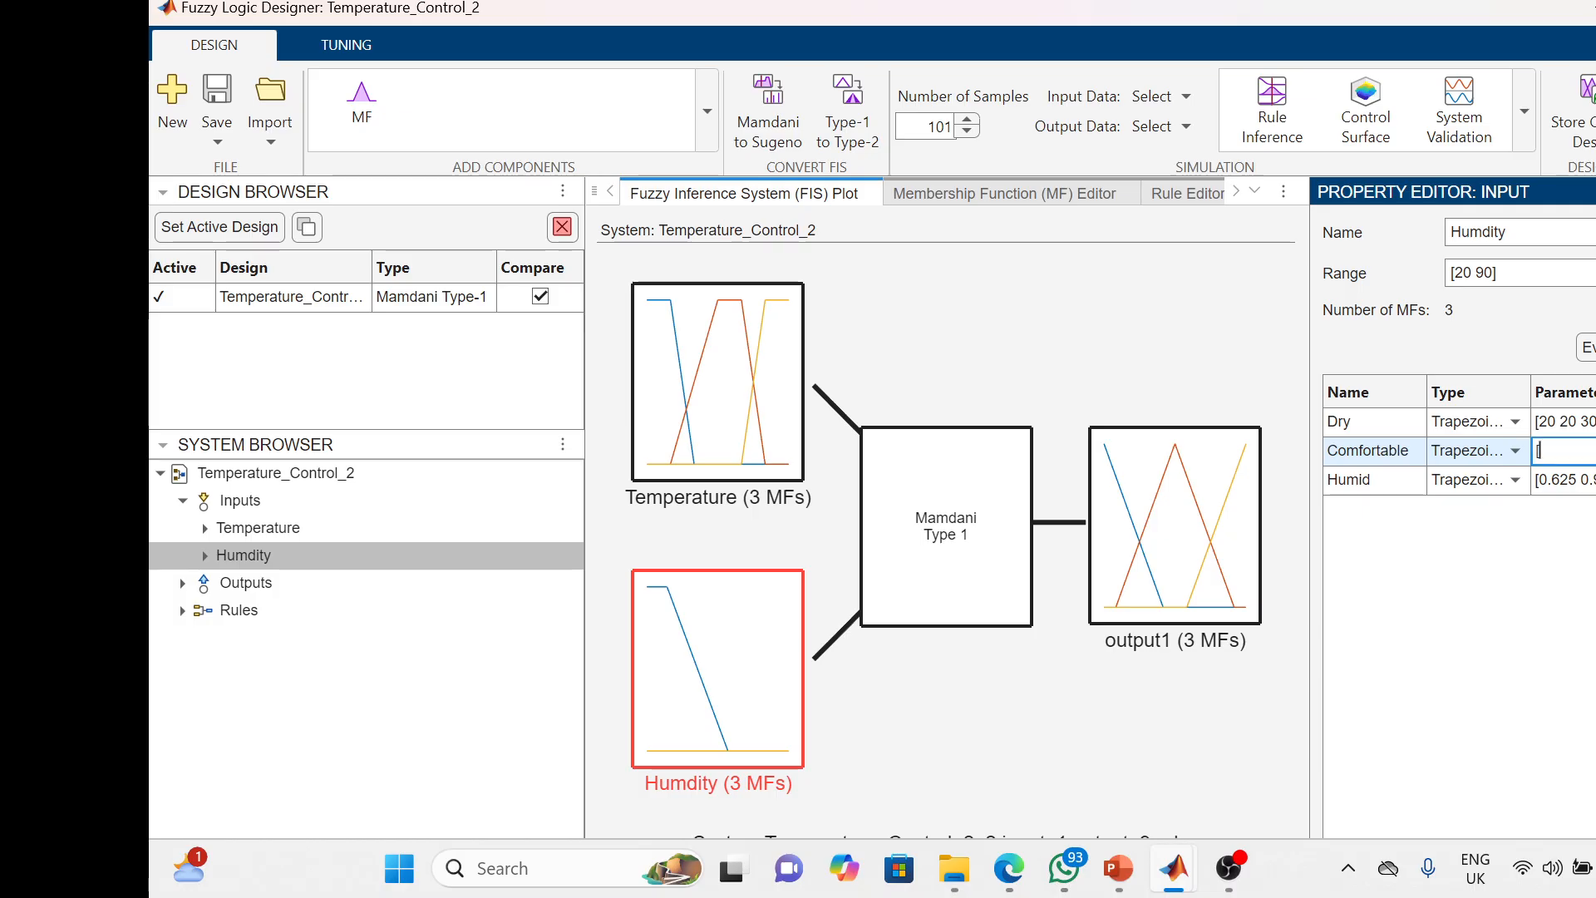
{"action": "type", "text": "40"}
{"action": "type", "text": "50"}
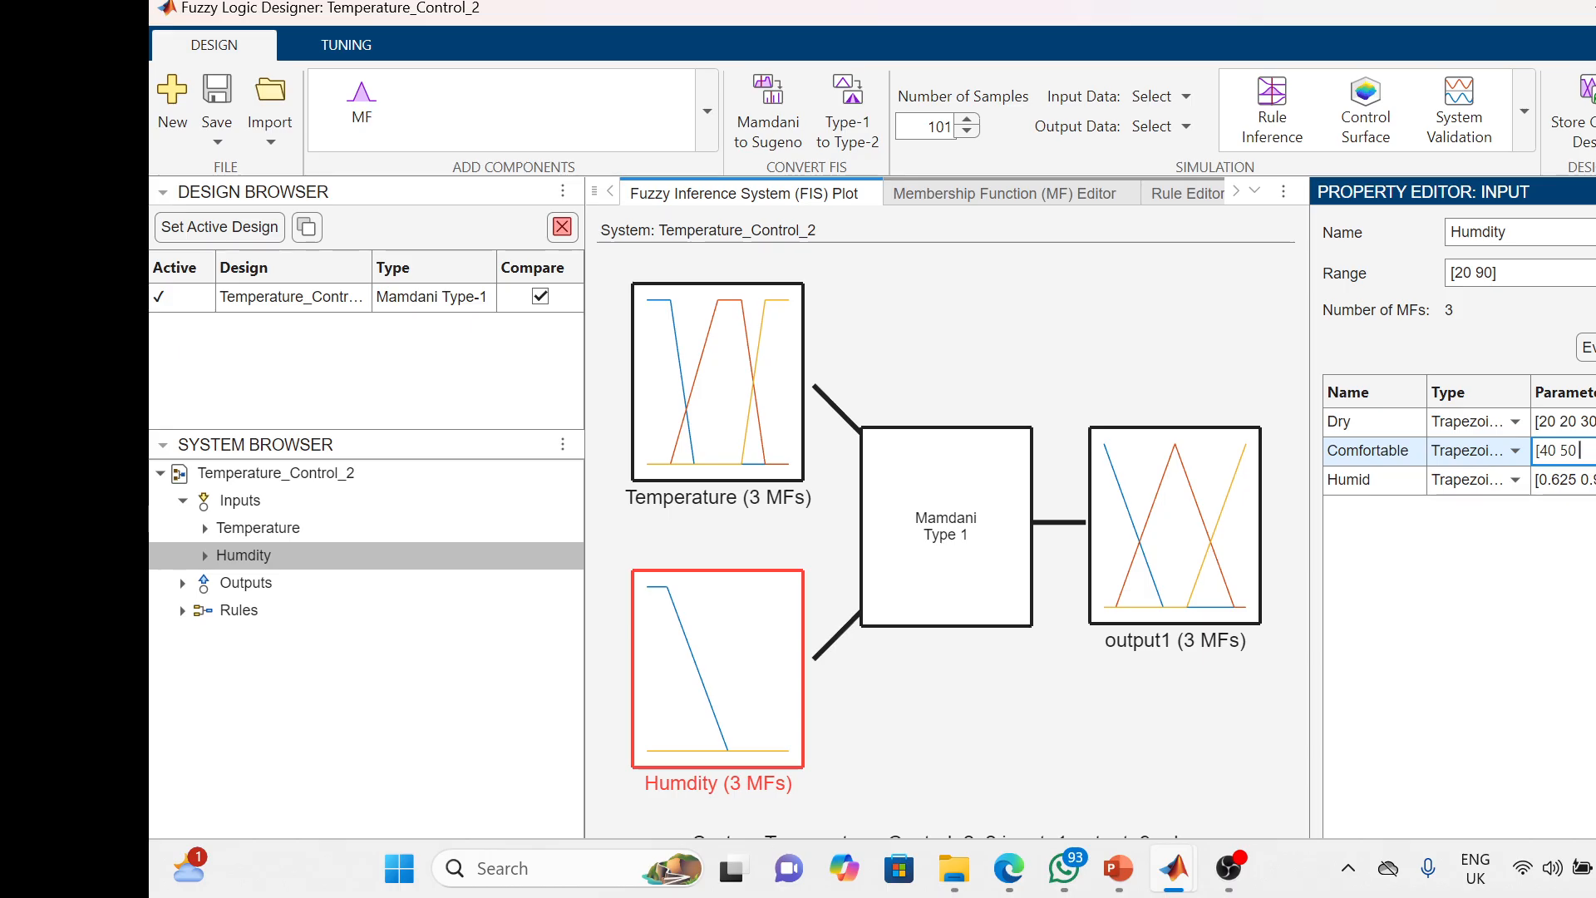
{"action": "type", "text": " 70"}
{"action": "key", "text": "Return"}
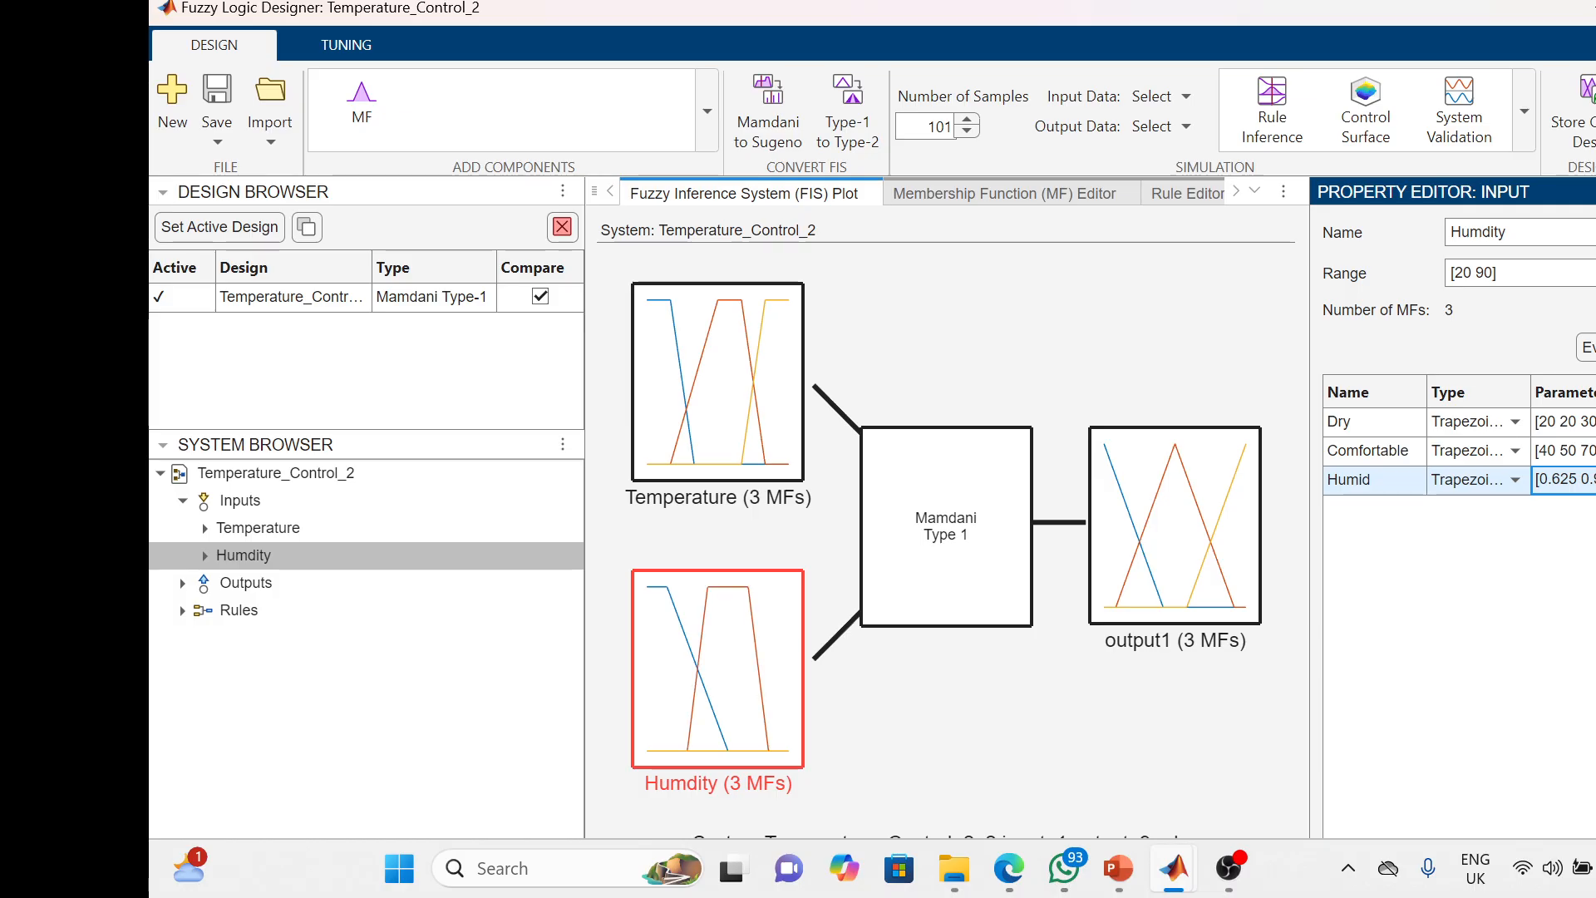
Set Humdity's Humid parameters to rise from 70 to 80 and stay full up to 90, and check the curves in the membership function plot
{"action": "type", "text": "["}
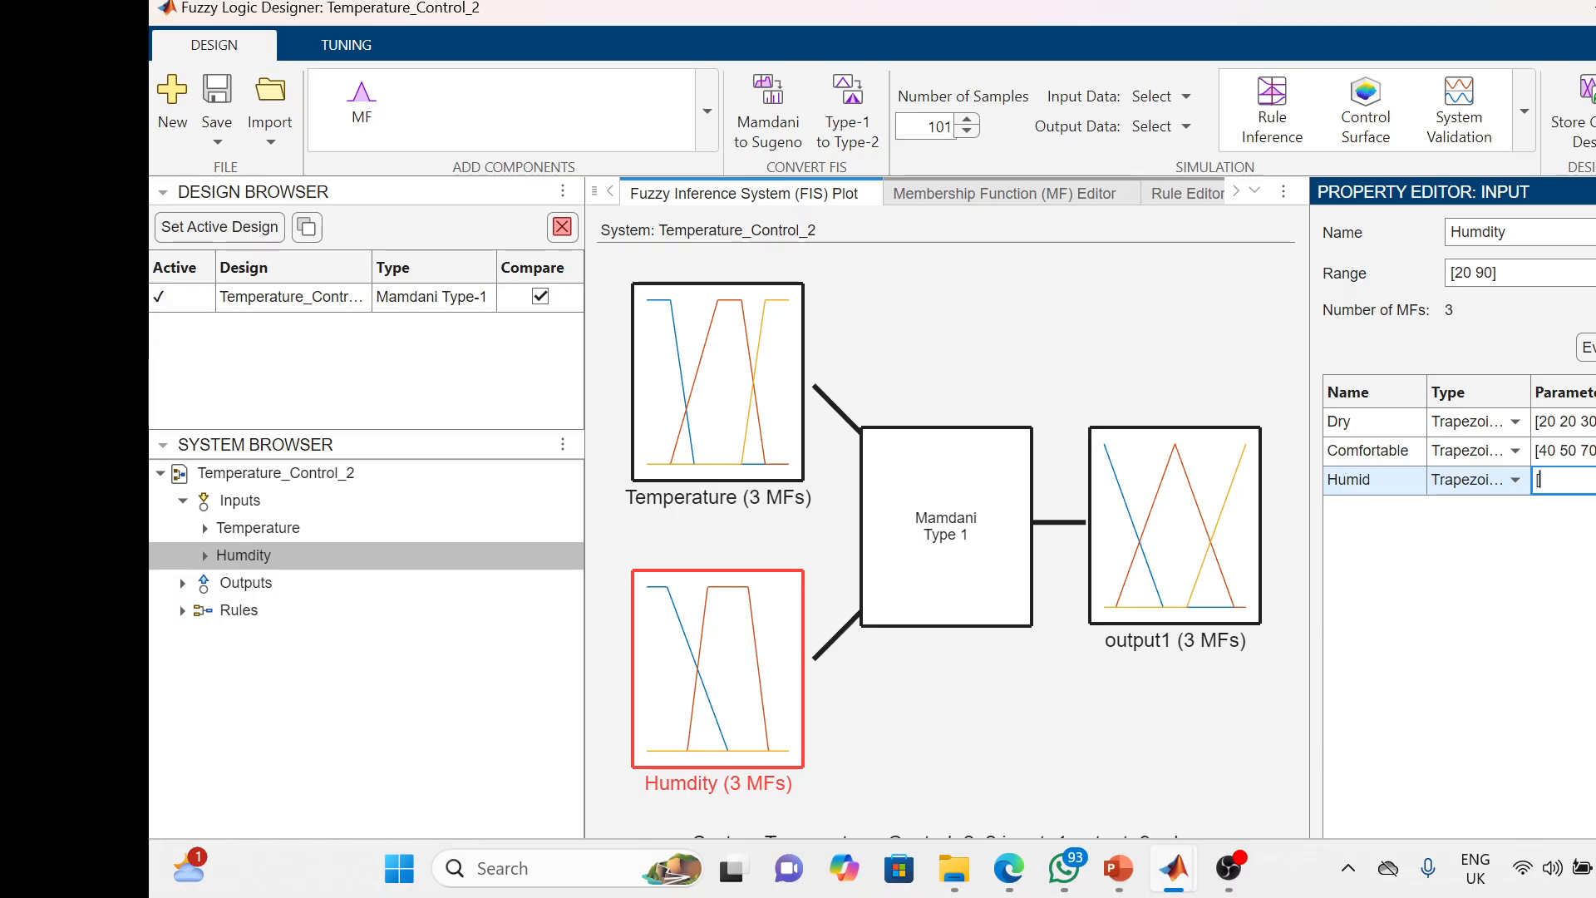
{"action": "type", "text": "70 80"}
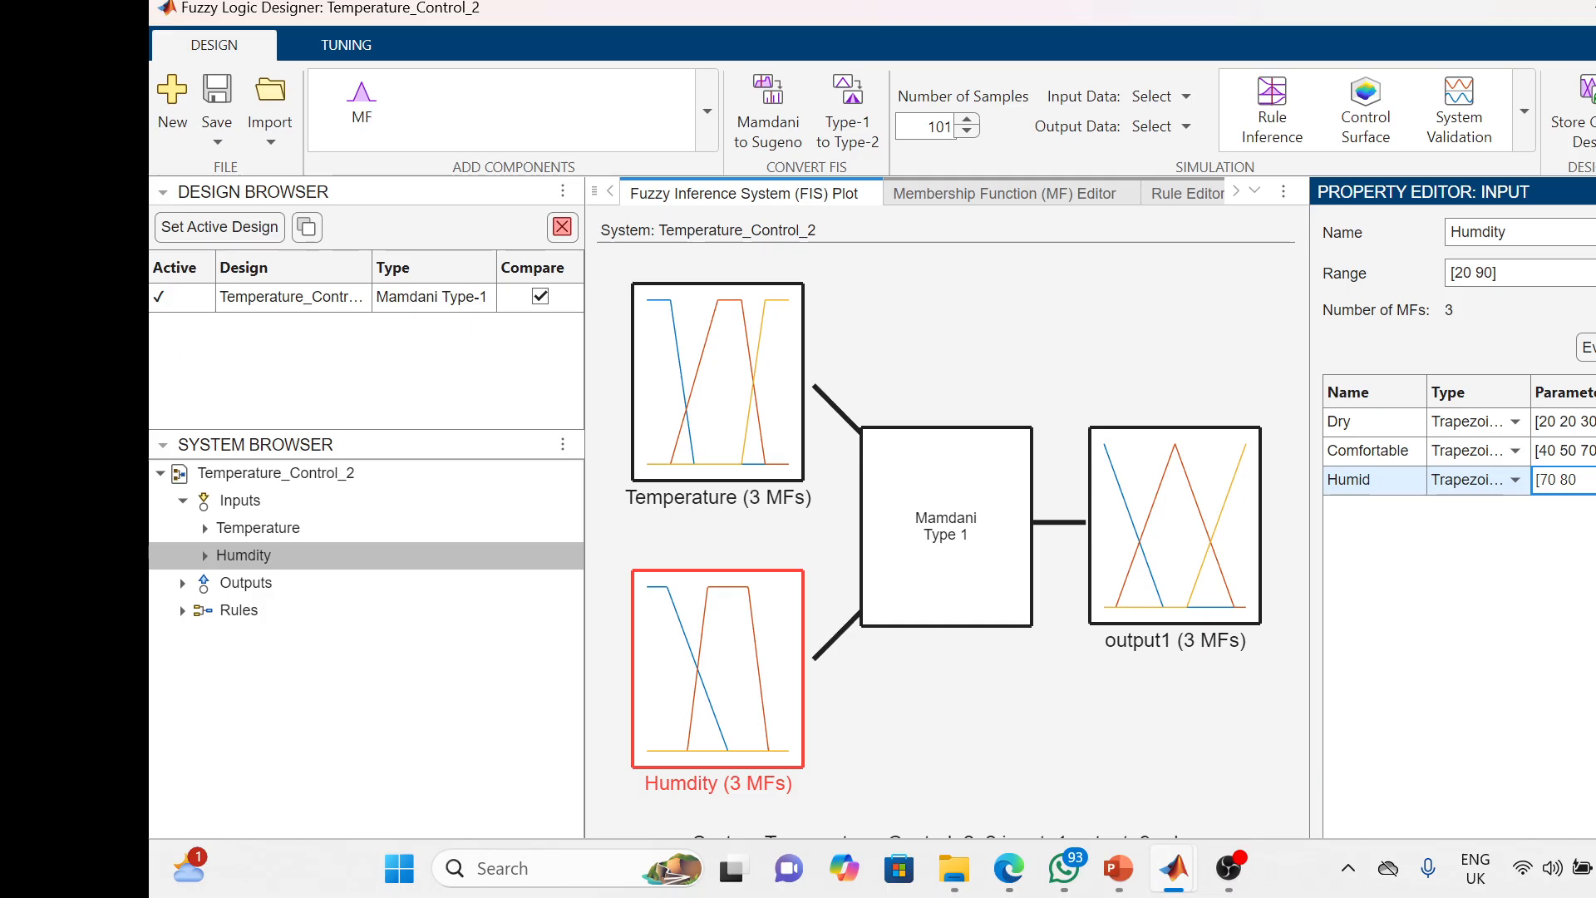
{"action": "type", "text": " 90"}
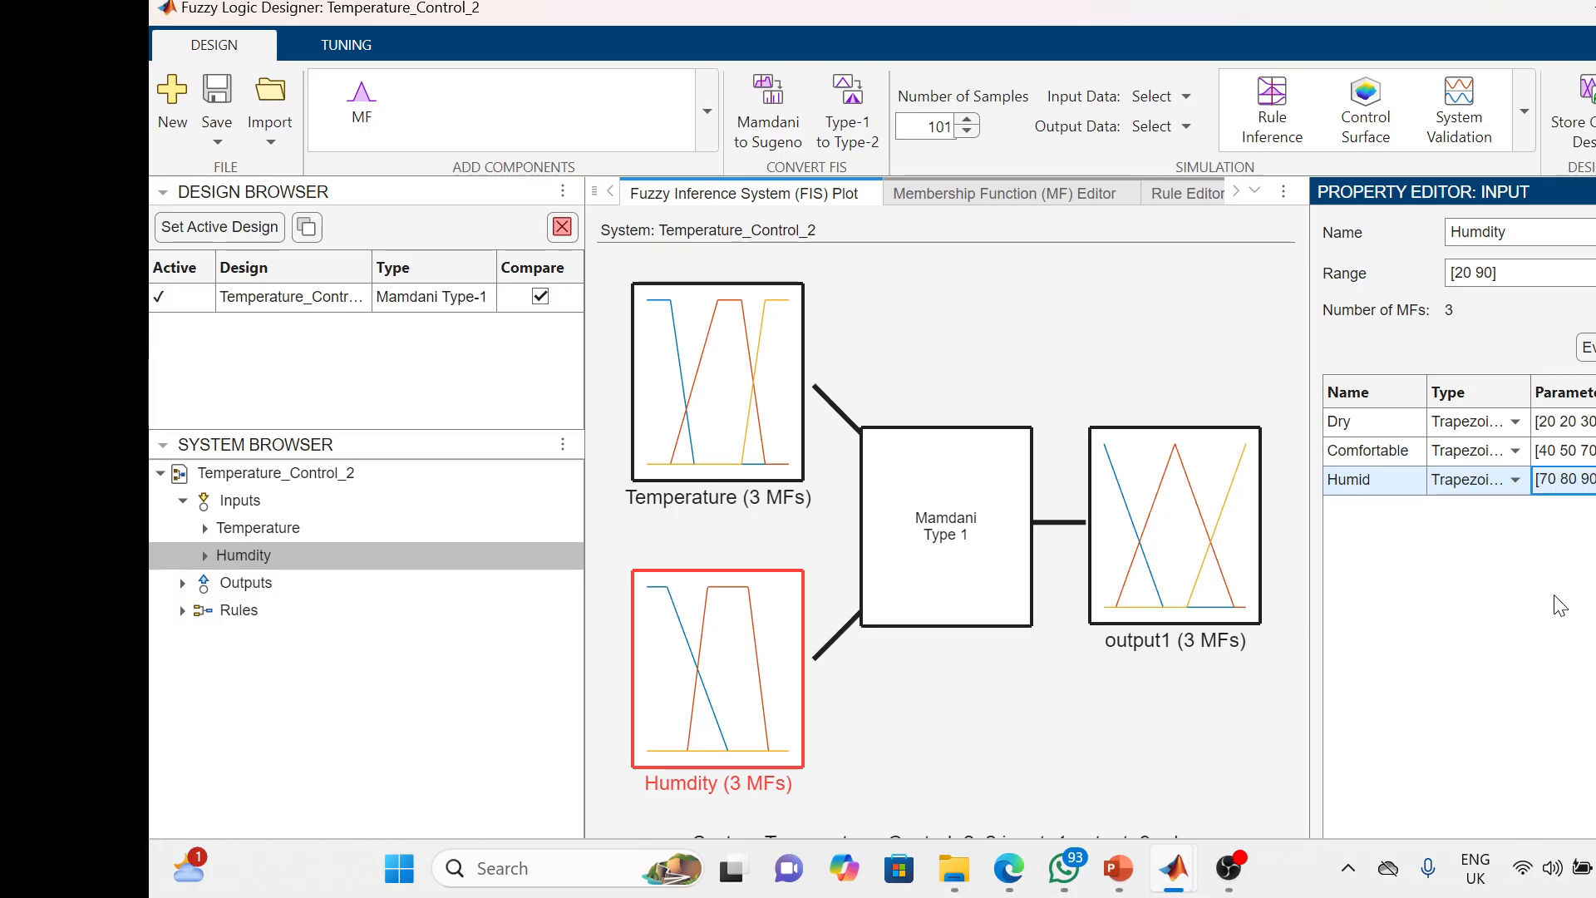
{"action": "key", "text": "Return"}
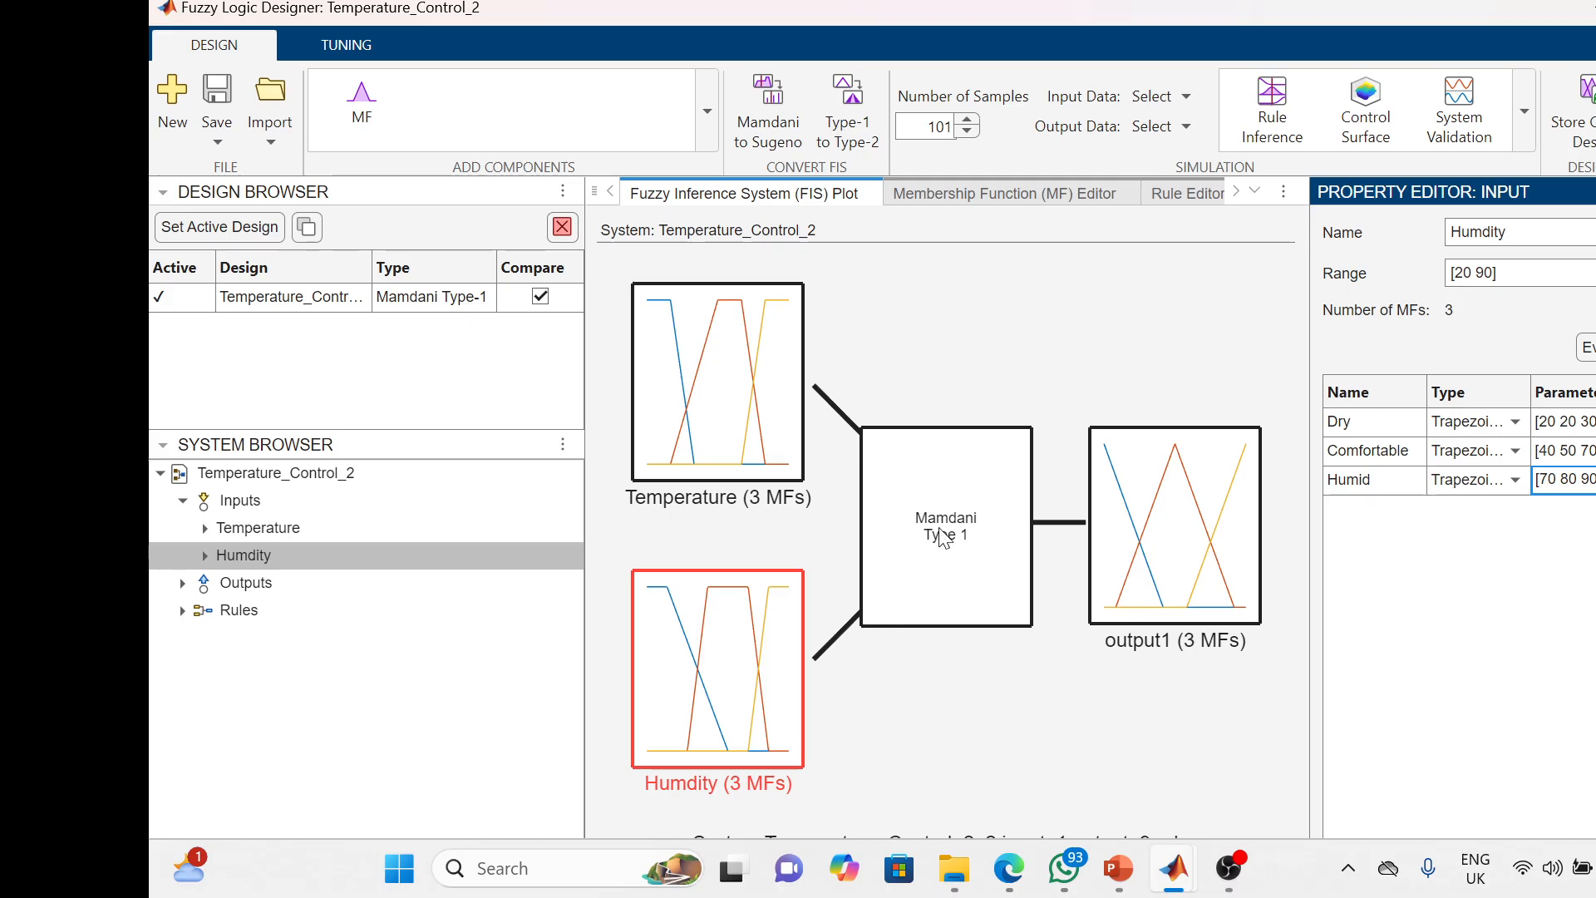
{"action": "left_click", "coordinate": [1061, 194]}
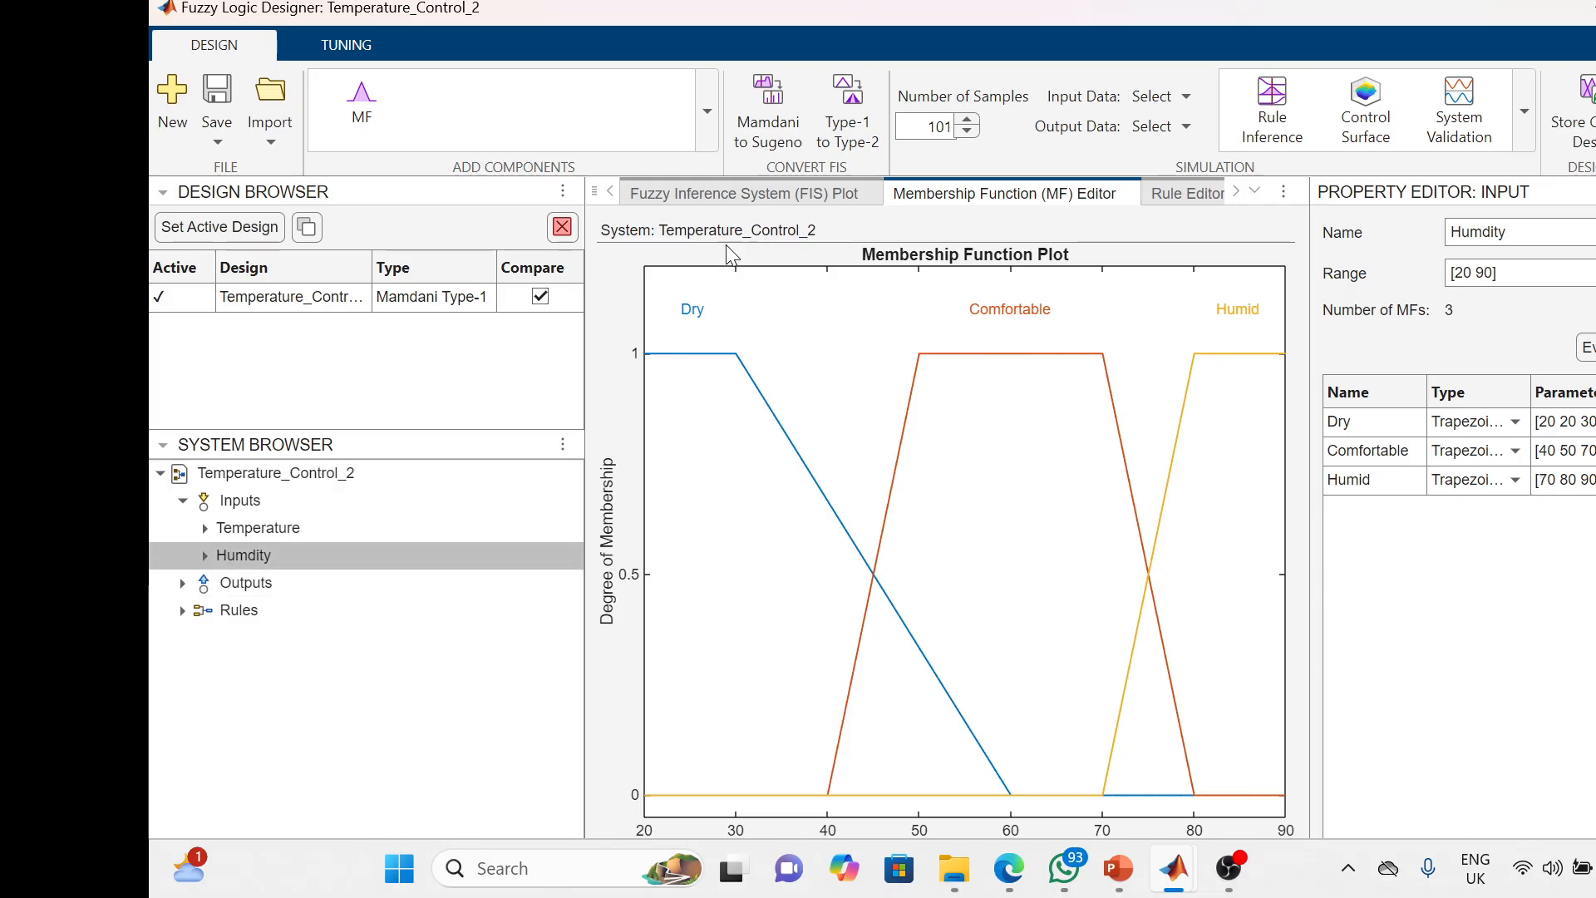
{"action": "left_click", "coordinate": [746, 193]}
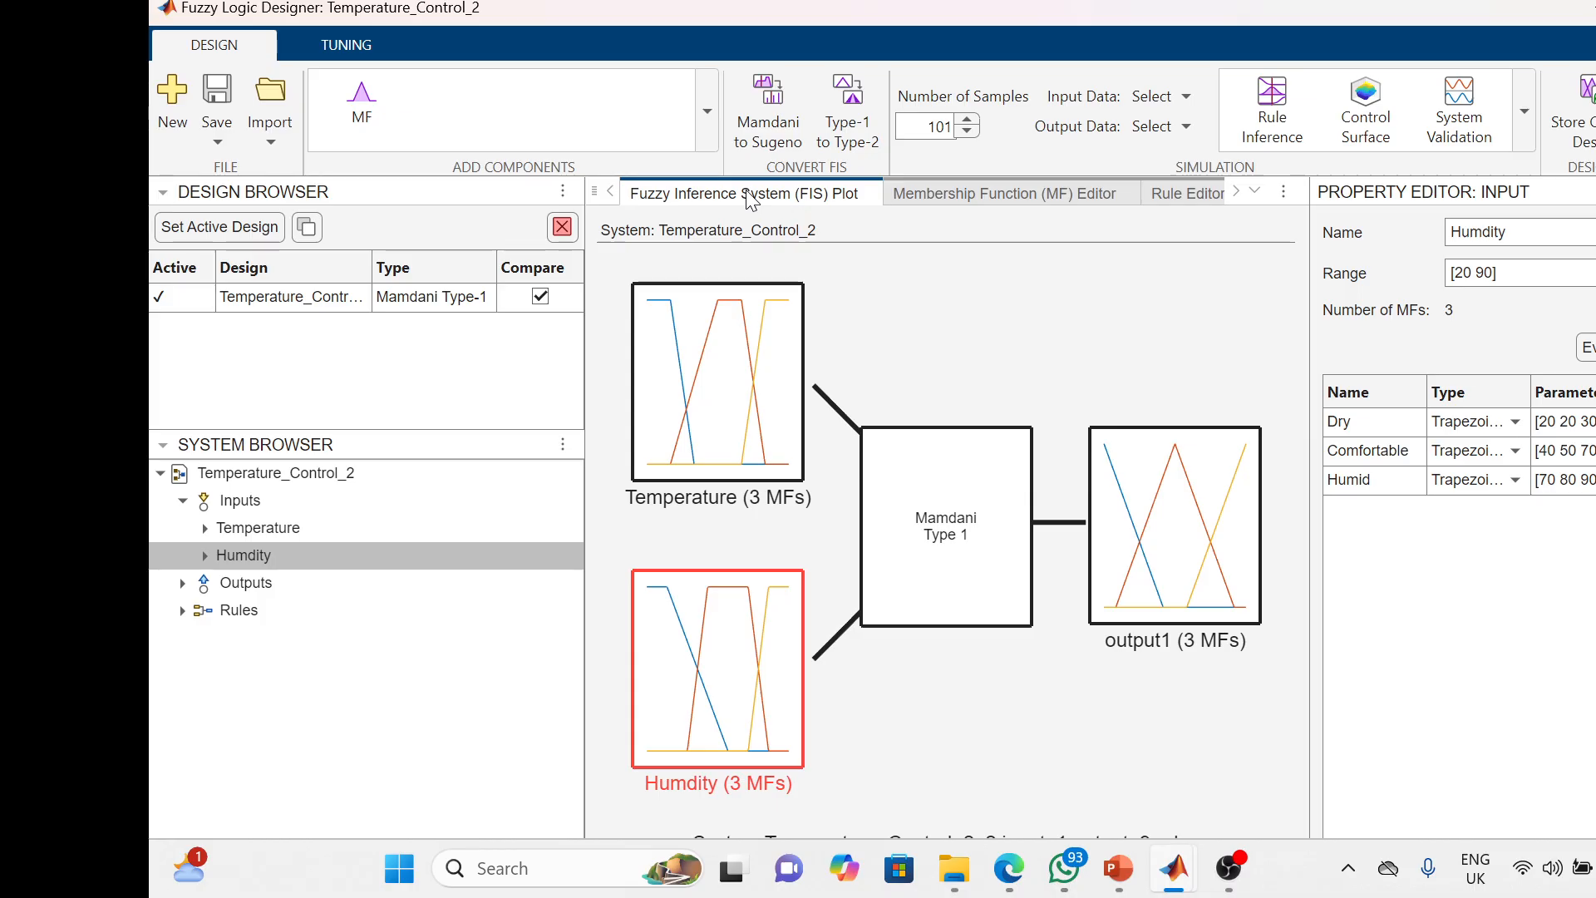
Rename the fuzzy system's output variable as Cooling_Power
{"action": "left_click", "coordinate": [257, 582]}
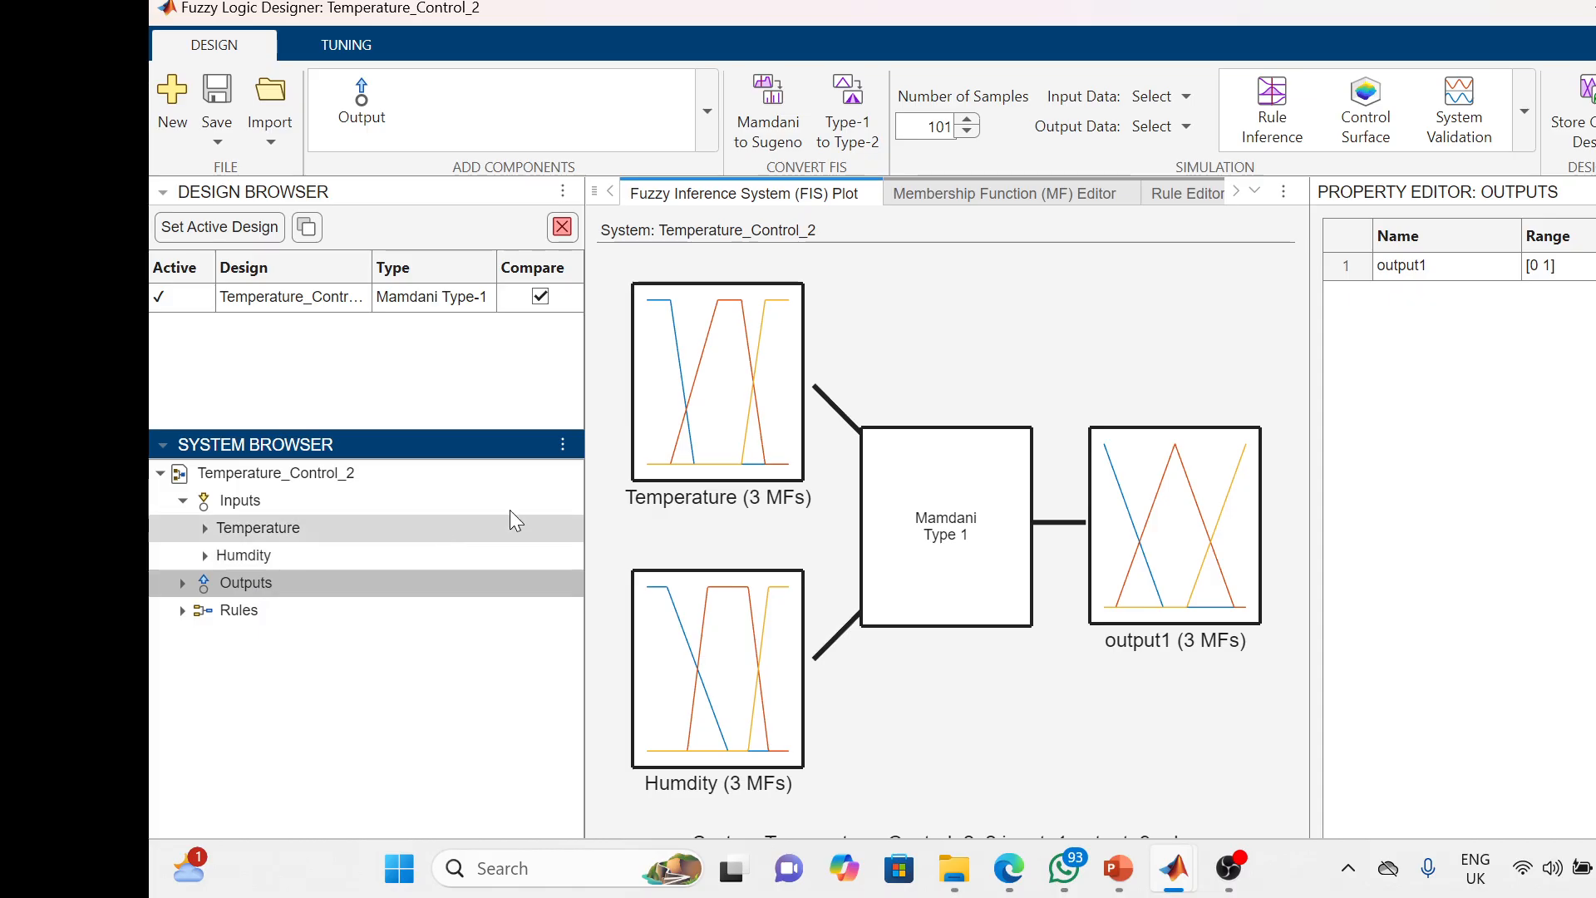
{"action": "left_click", "coordinate": [1451, 271]}
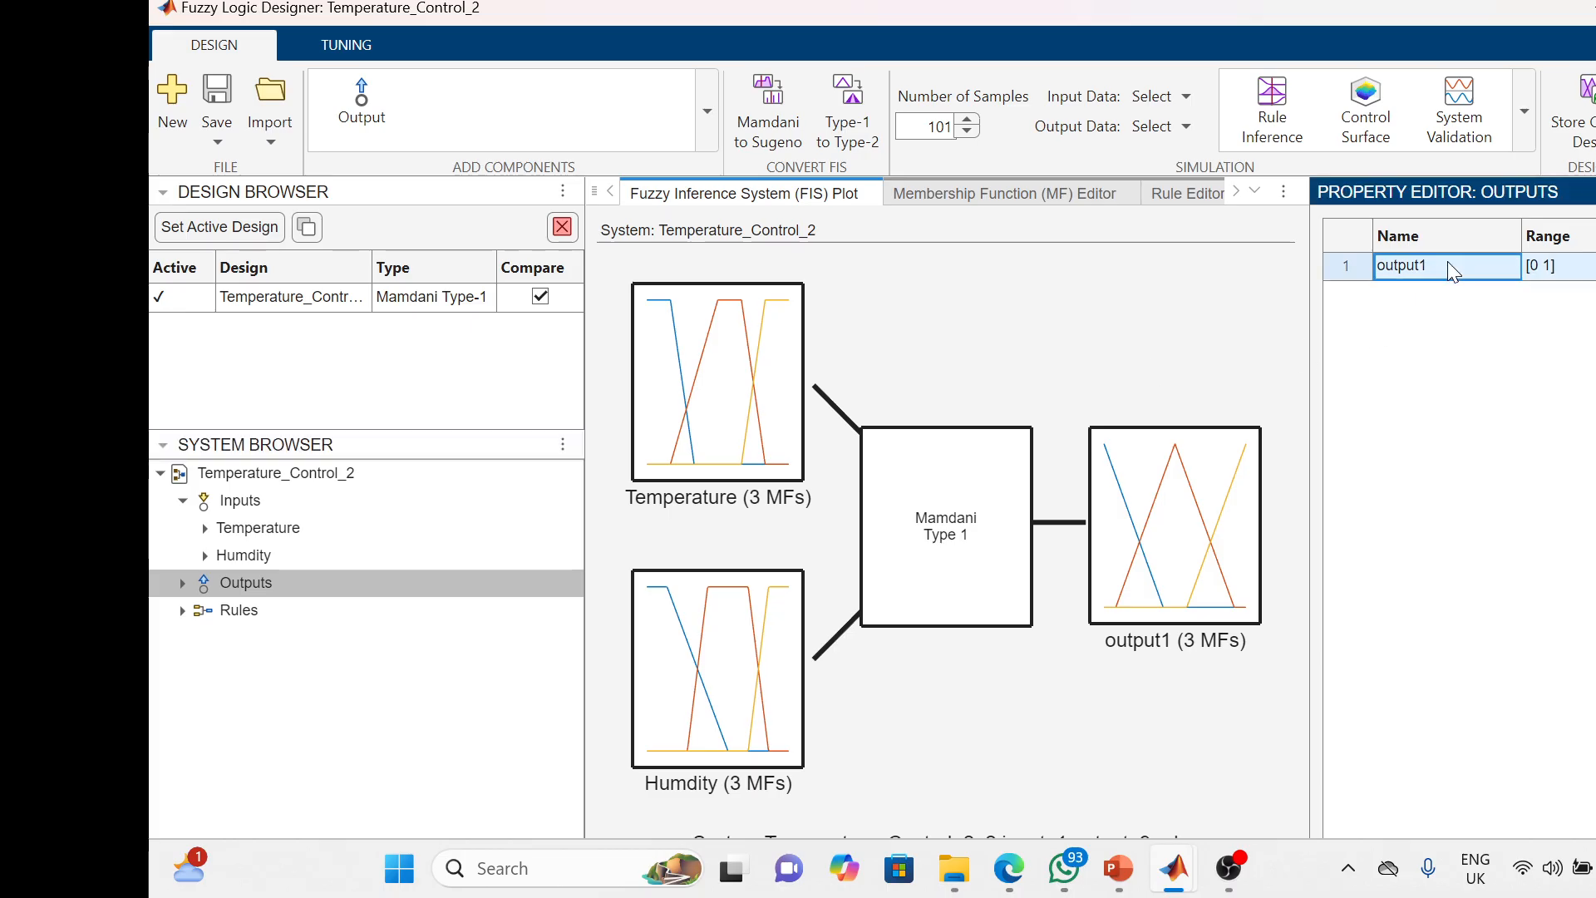
{"action": "type", "text": "Coo"}
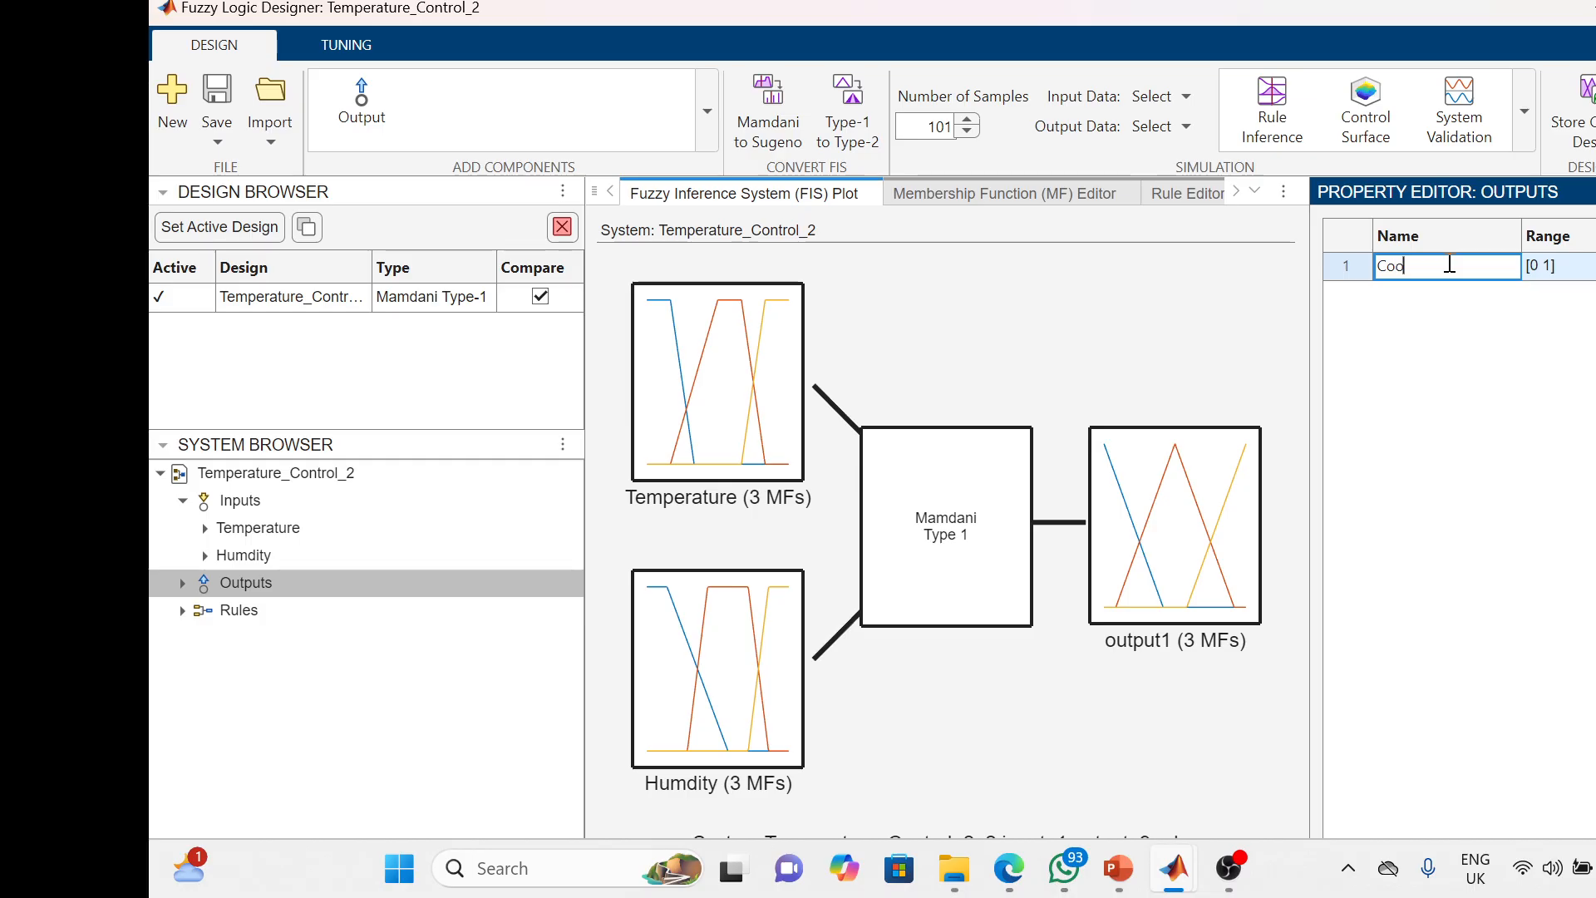
{"action": "type", "text": "ling_"}
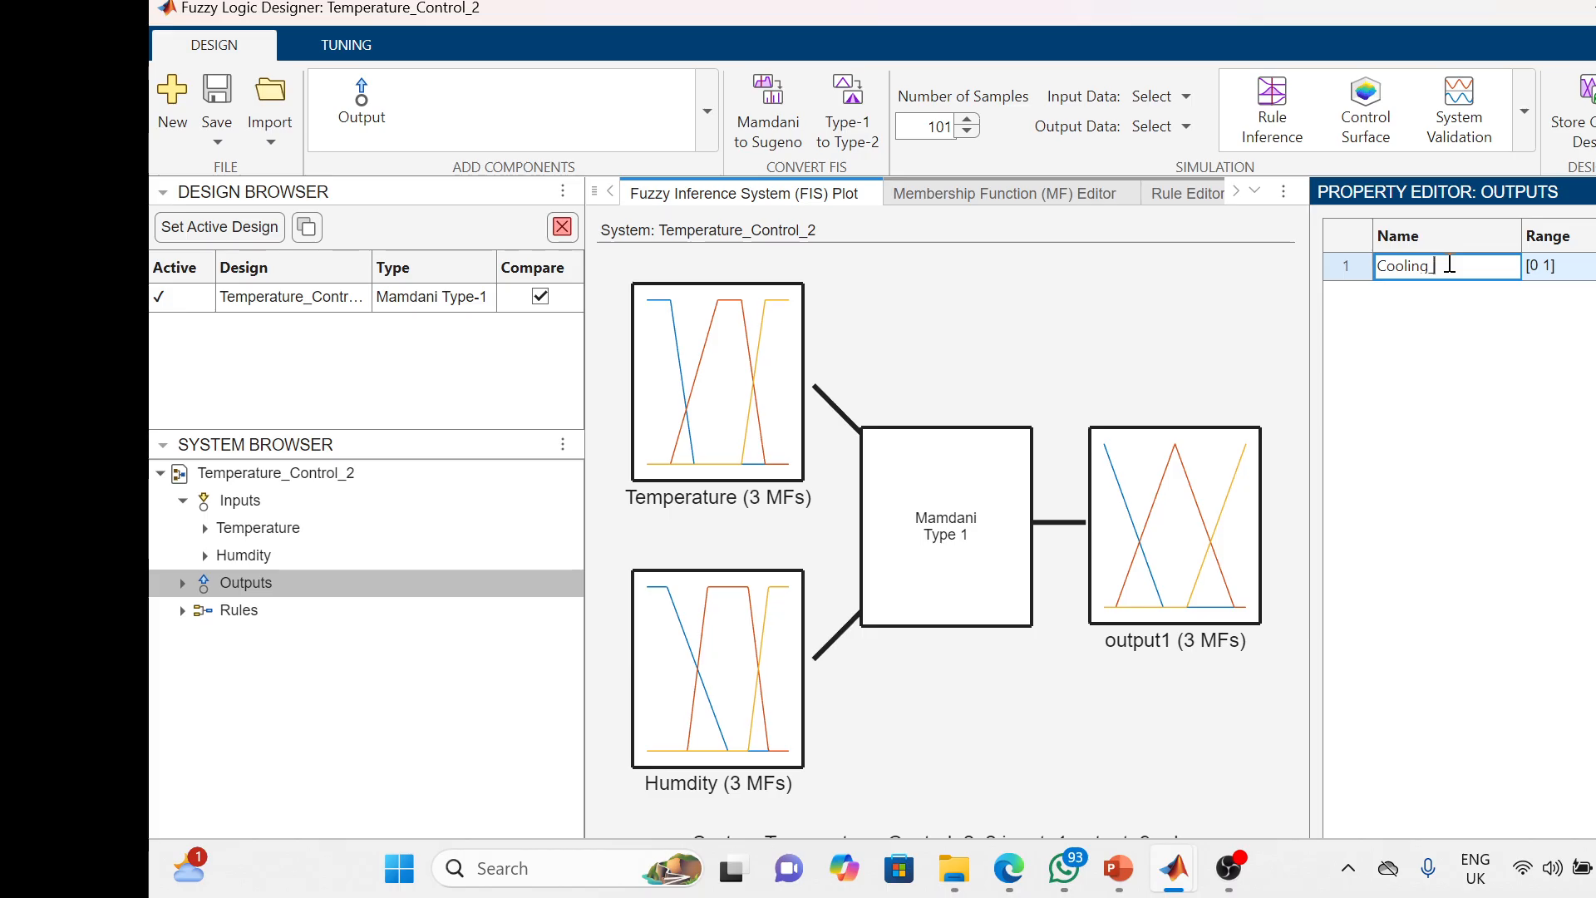
{"action": "type", "text": " Power"}
Try to set the range of the Cooling_Power output to [0 100]
{"action": "left_click", "coordinate": [1543, 268]}
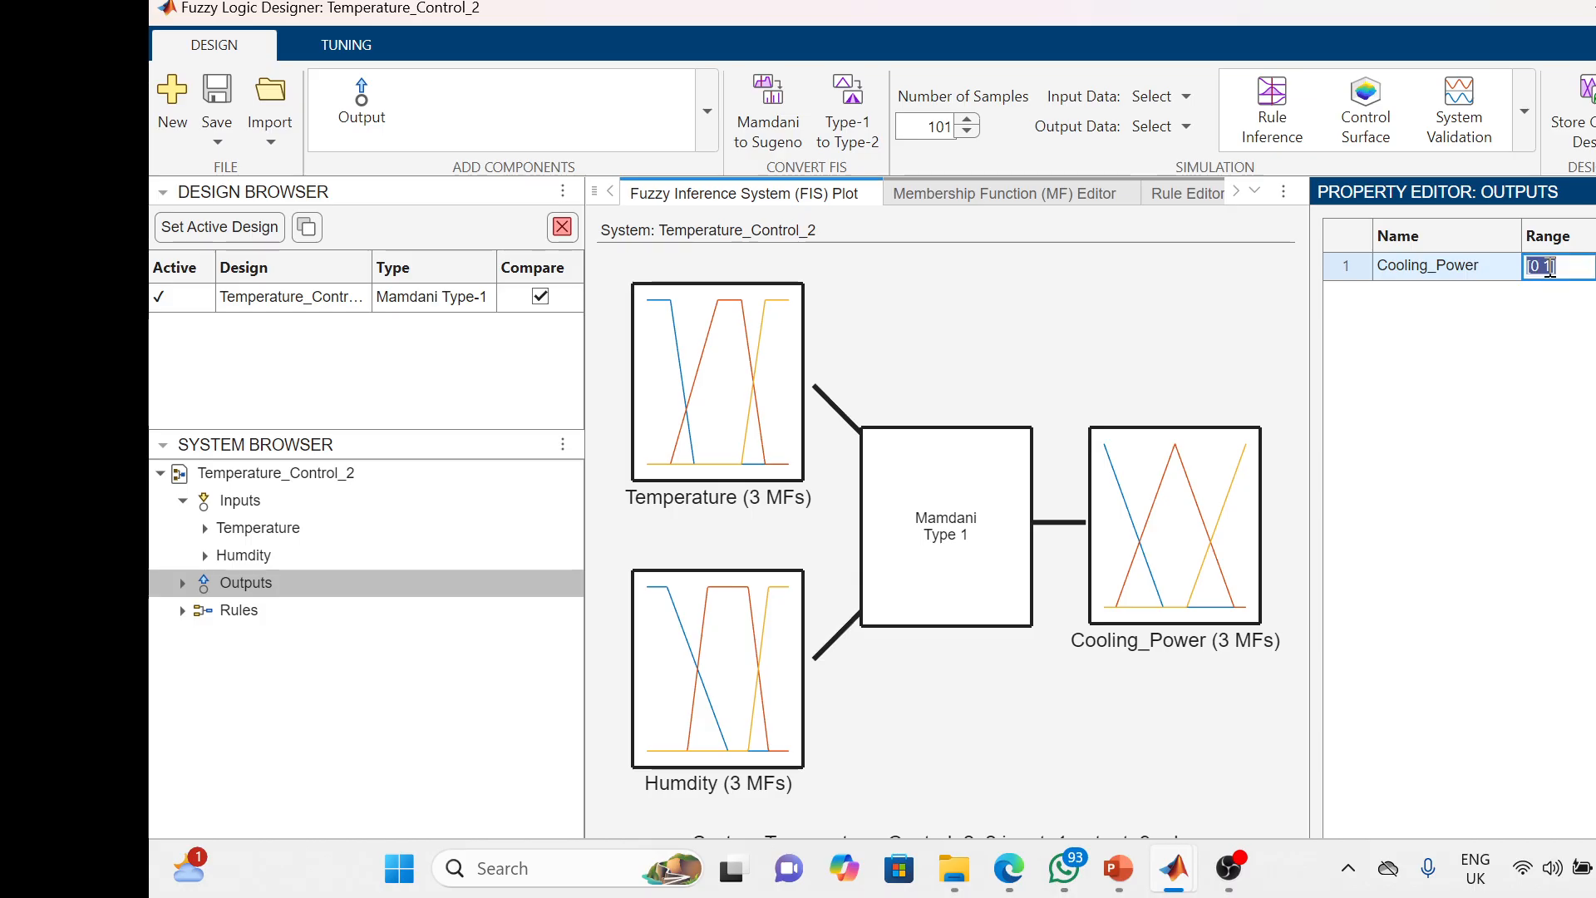
{"action": "left_click", "coordinate": [1550, 268]}
{"action": "type", "text": "00"}
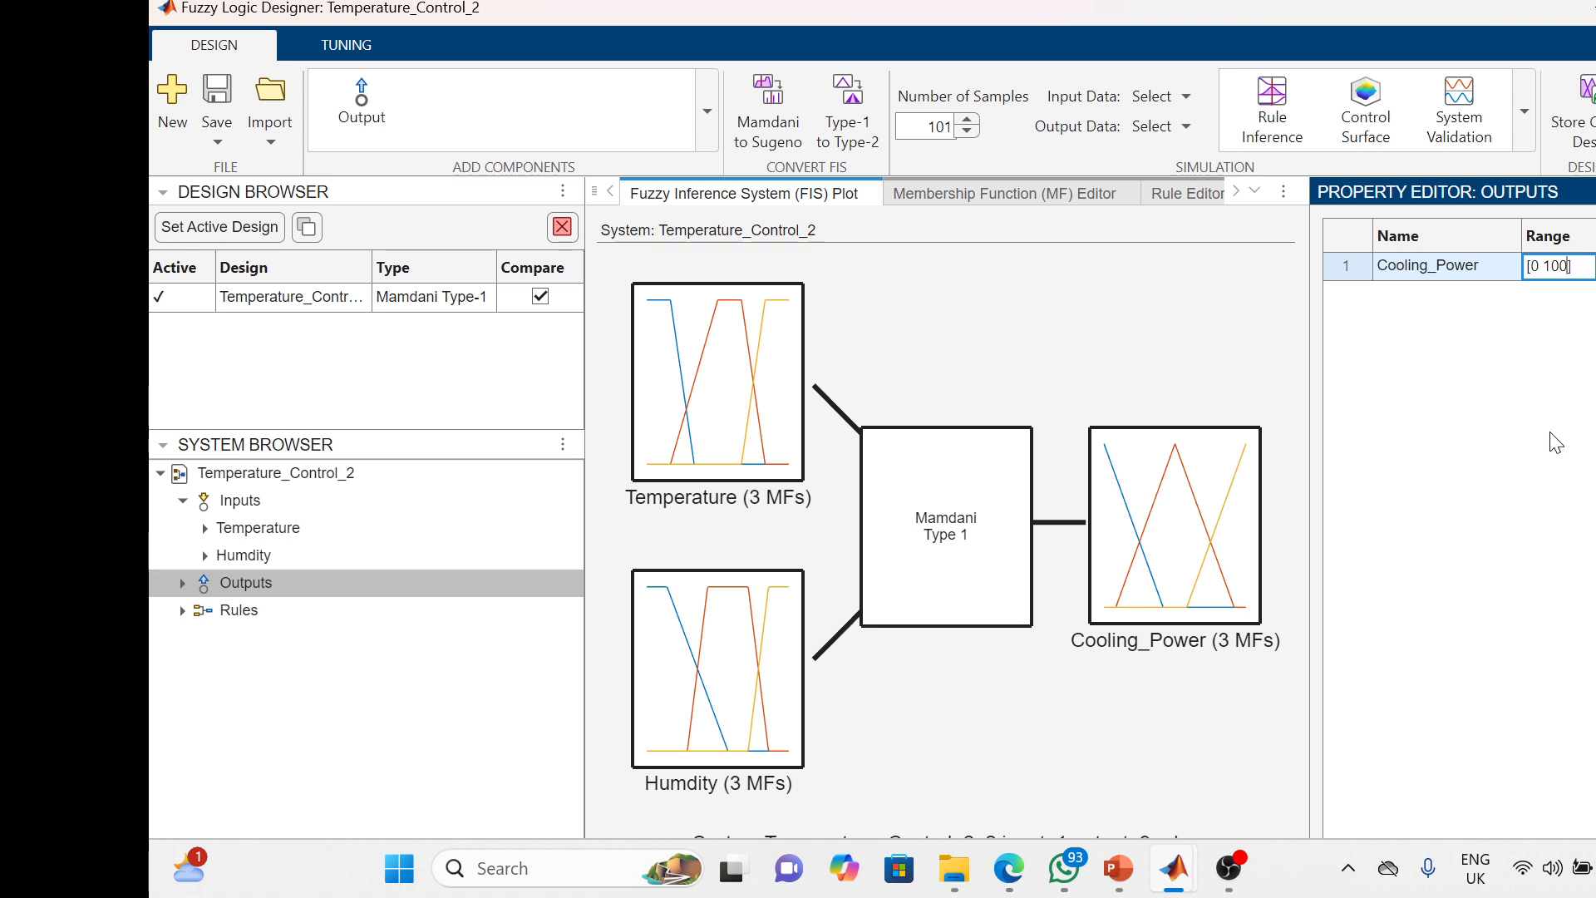
Rename the three membership functions of the Cooling_Power output as Low, Medium and High
{"action": "left_click", "coordinate": [1146, 570]}
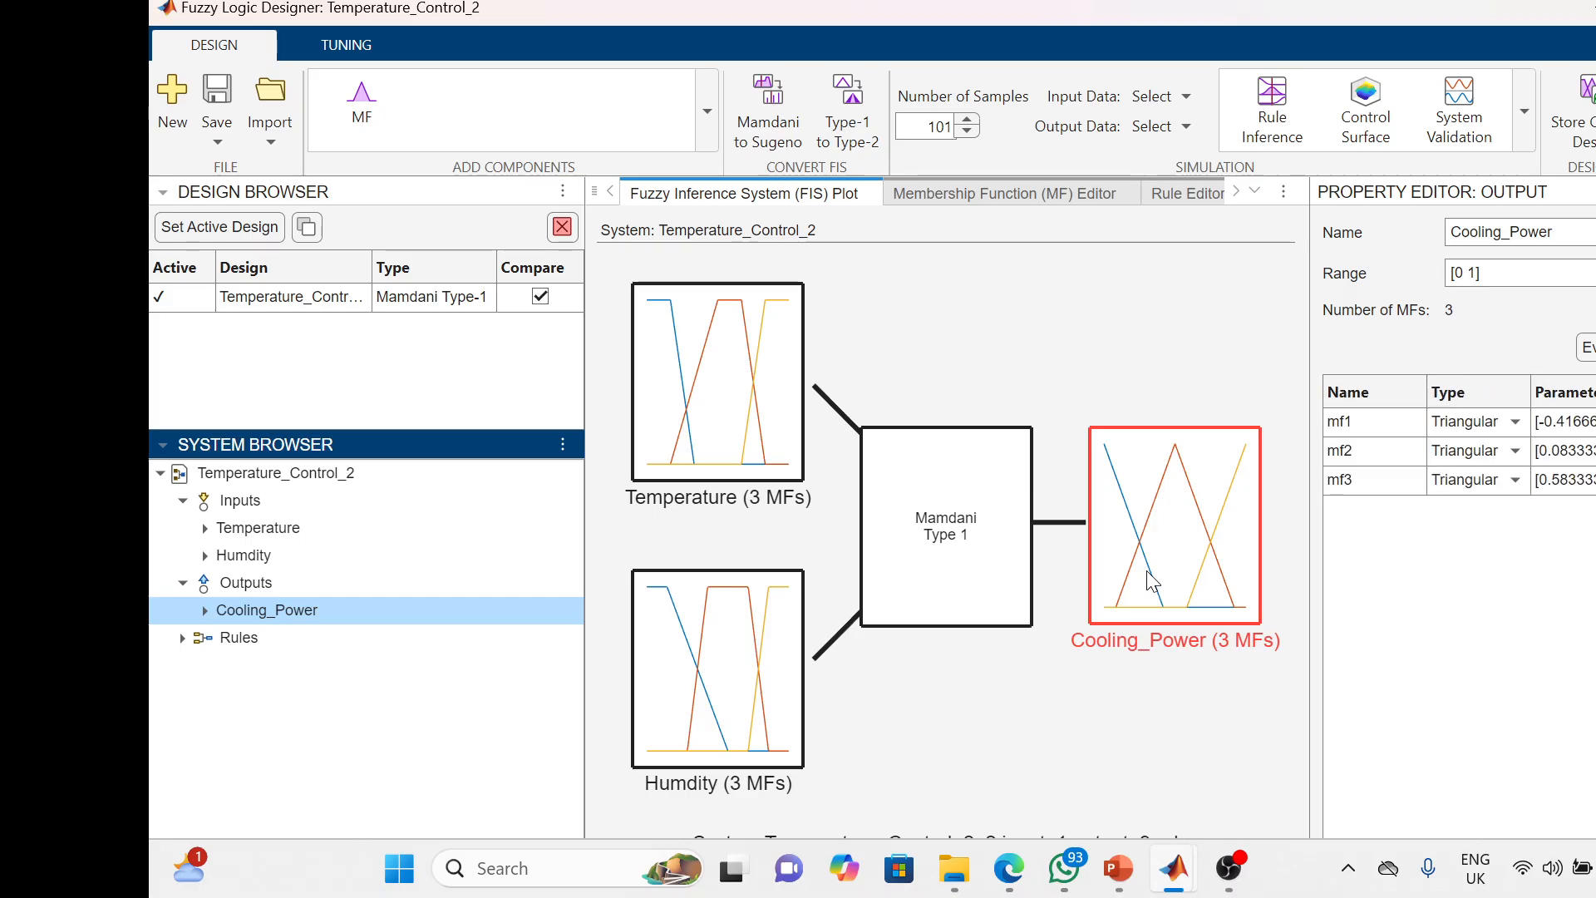
{"action": "left_click", "coordinate": [1388, 425]}
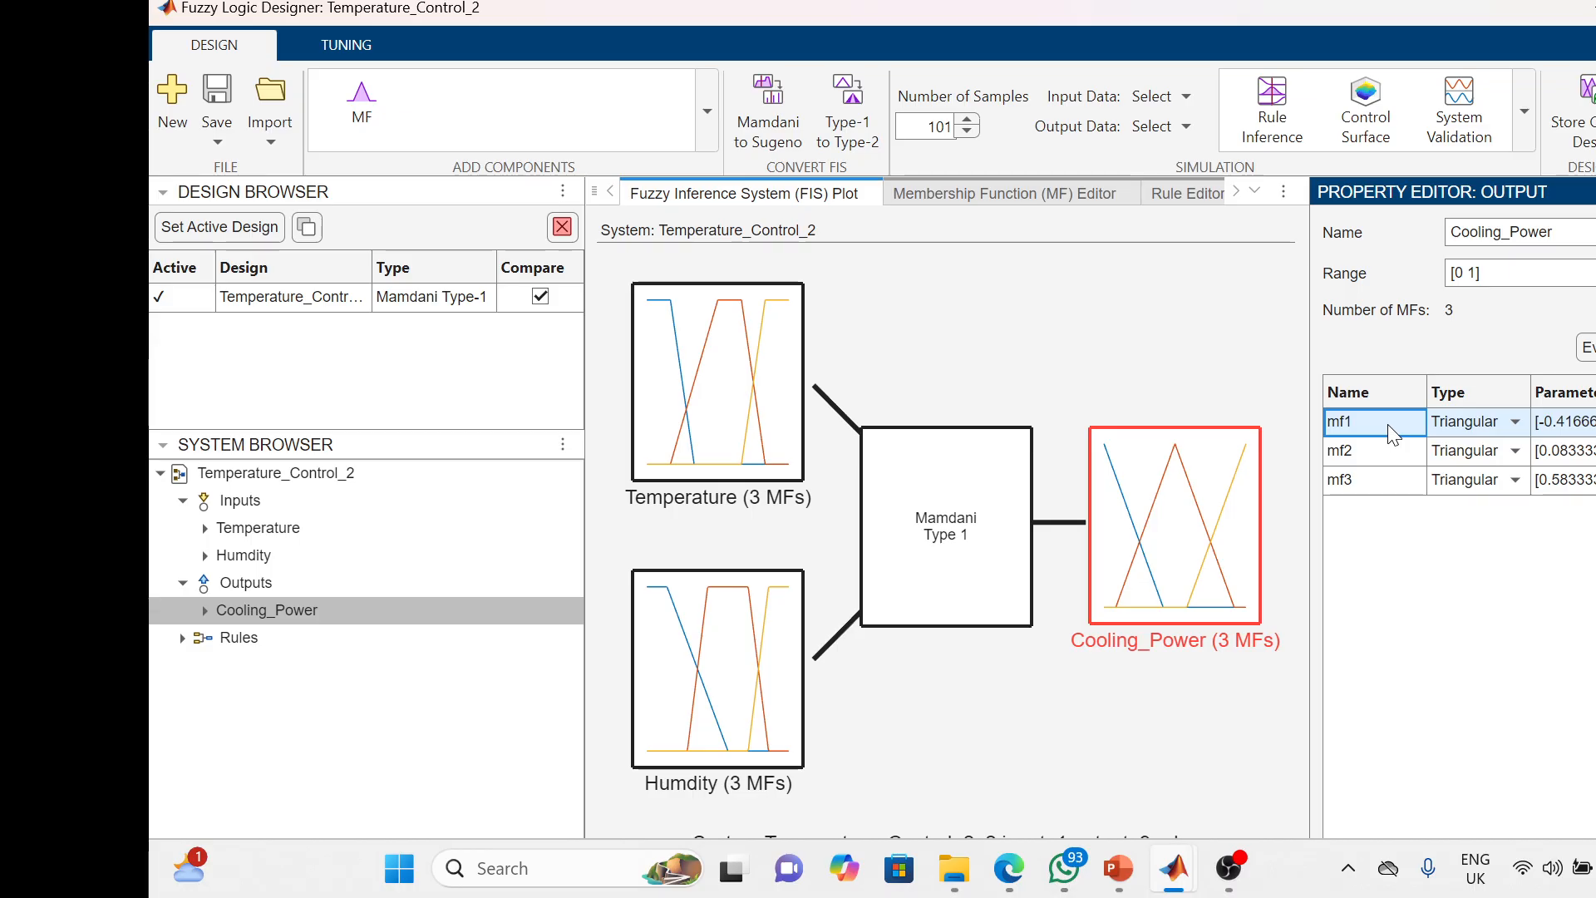
{"action": "type", "text": "Low"}
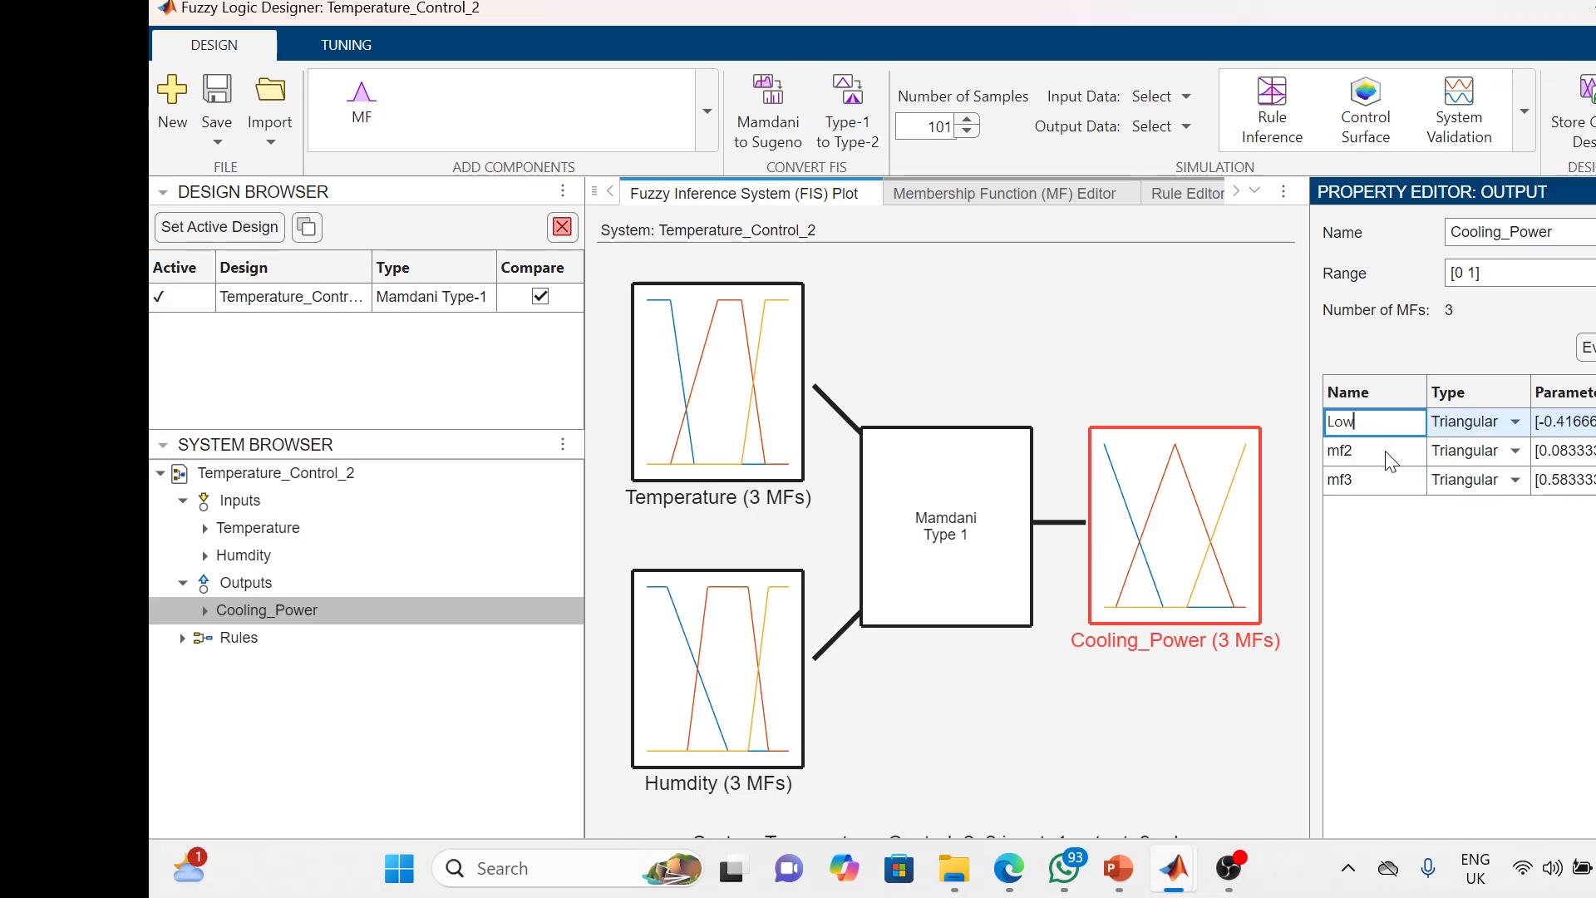
{"action": "left_click", "coordinate": [1393, 453]}
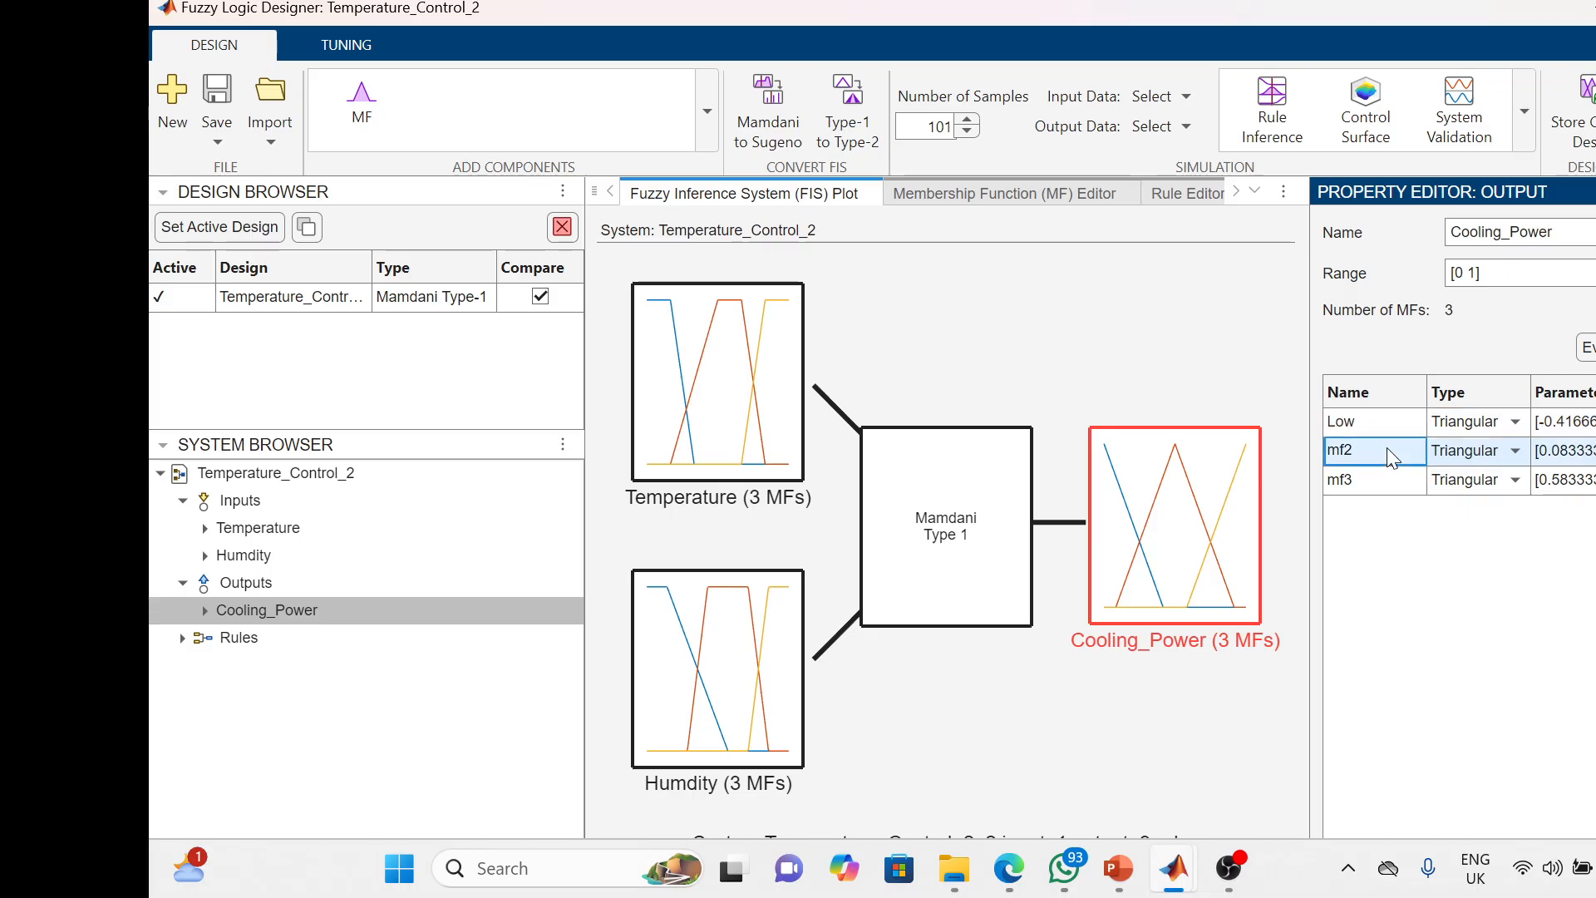
{"action": "double_click", "coordinate": [1393, 456]}
{"action": "type", "text": "Medium"}
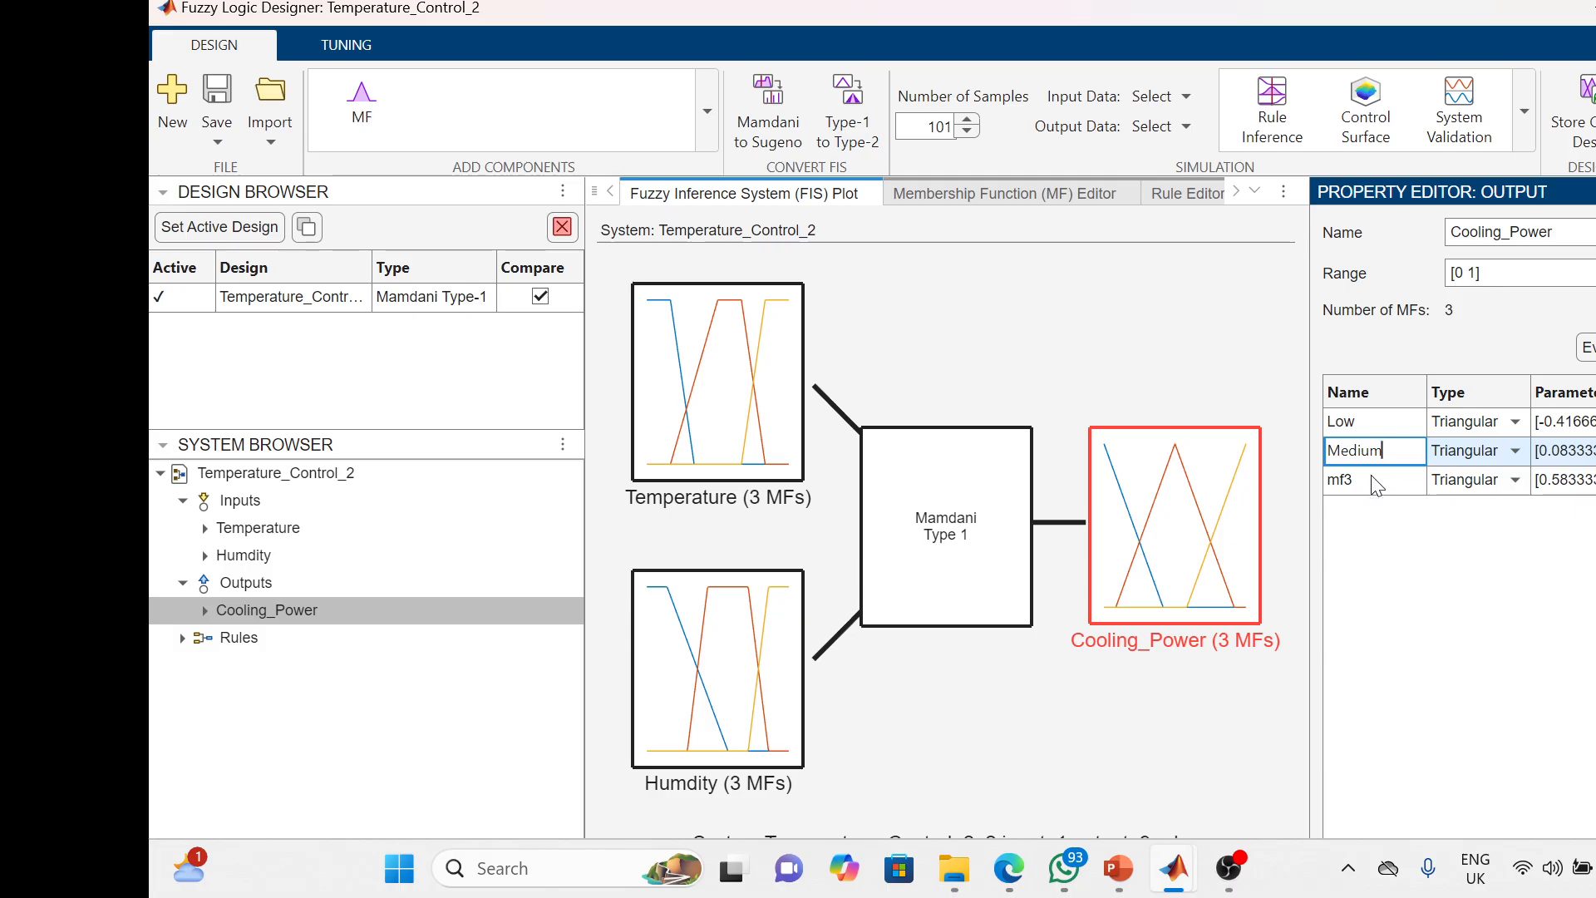
{"action": "left_click", "coordinate": [1373, 482]}
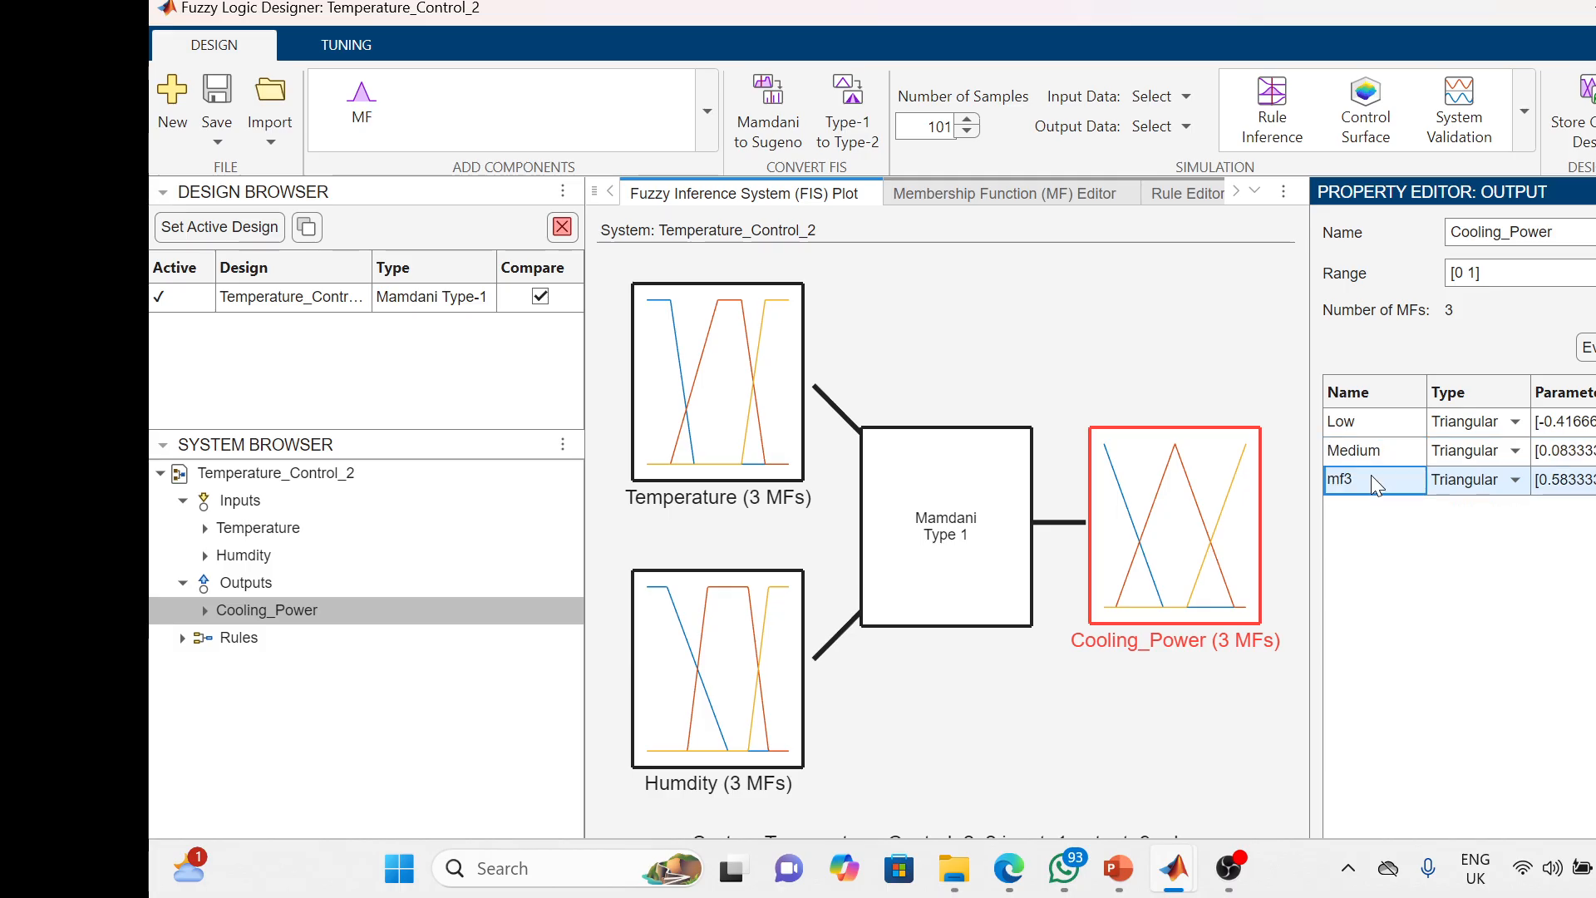
{"action": "type", "text": "Hih"}
{"action": "key", "text": "BackSpace"}
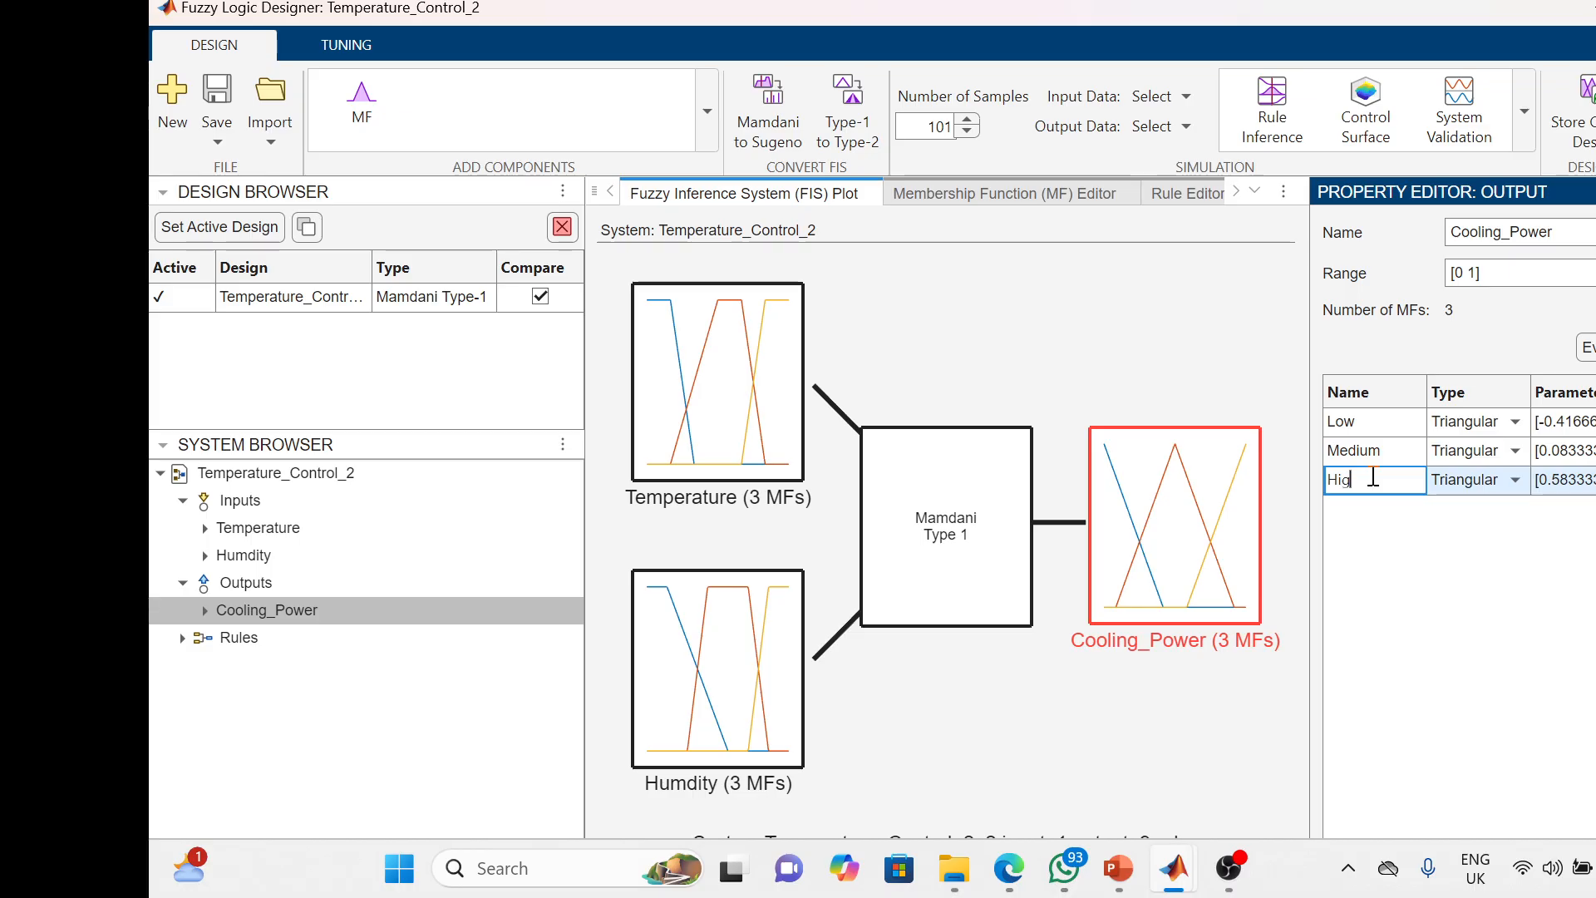
{"action": "type", "text": "gh"}
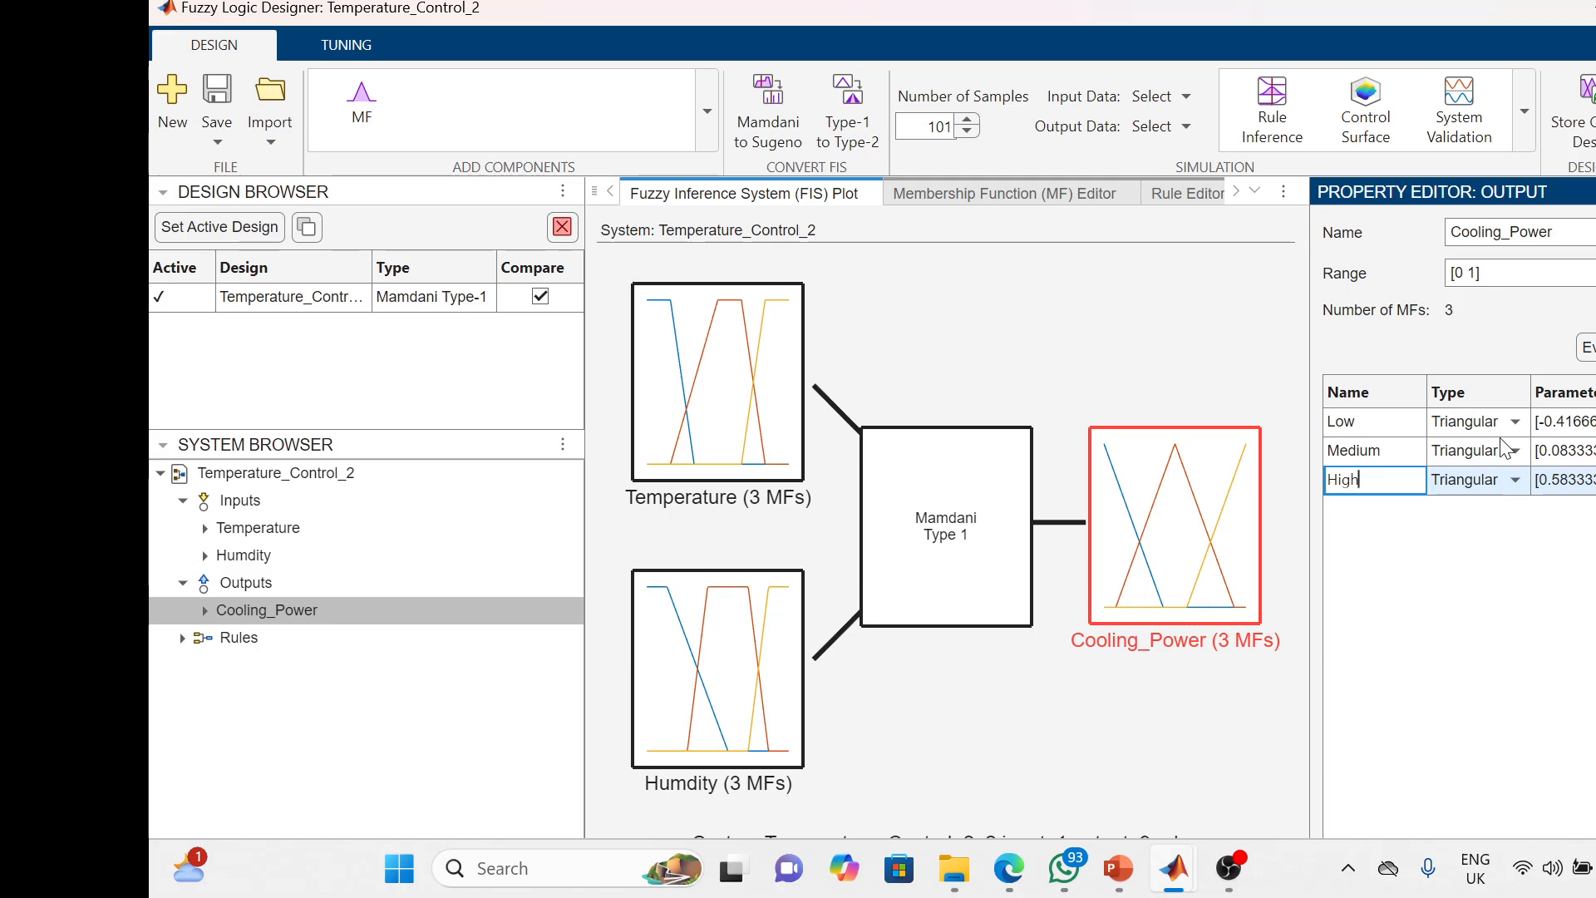
Set the parameters of the Cooling_Power output's Low membership function to [0 20 40]
{"action": "left_click", "coordinate": [1580, 424]}
{"action": "type", "text": "["}
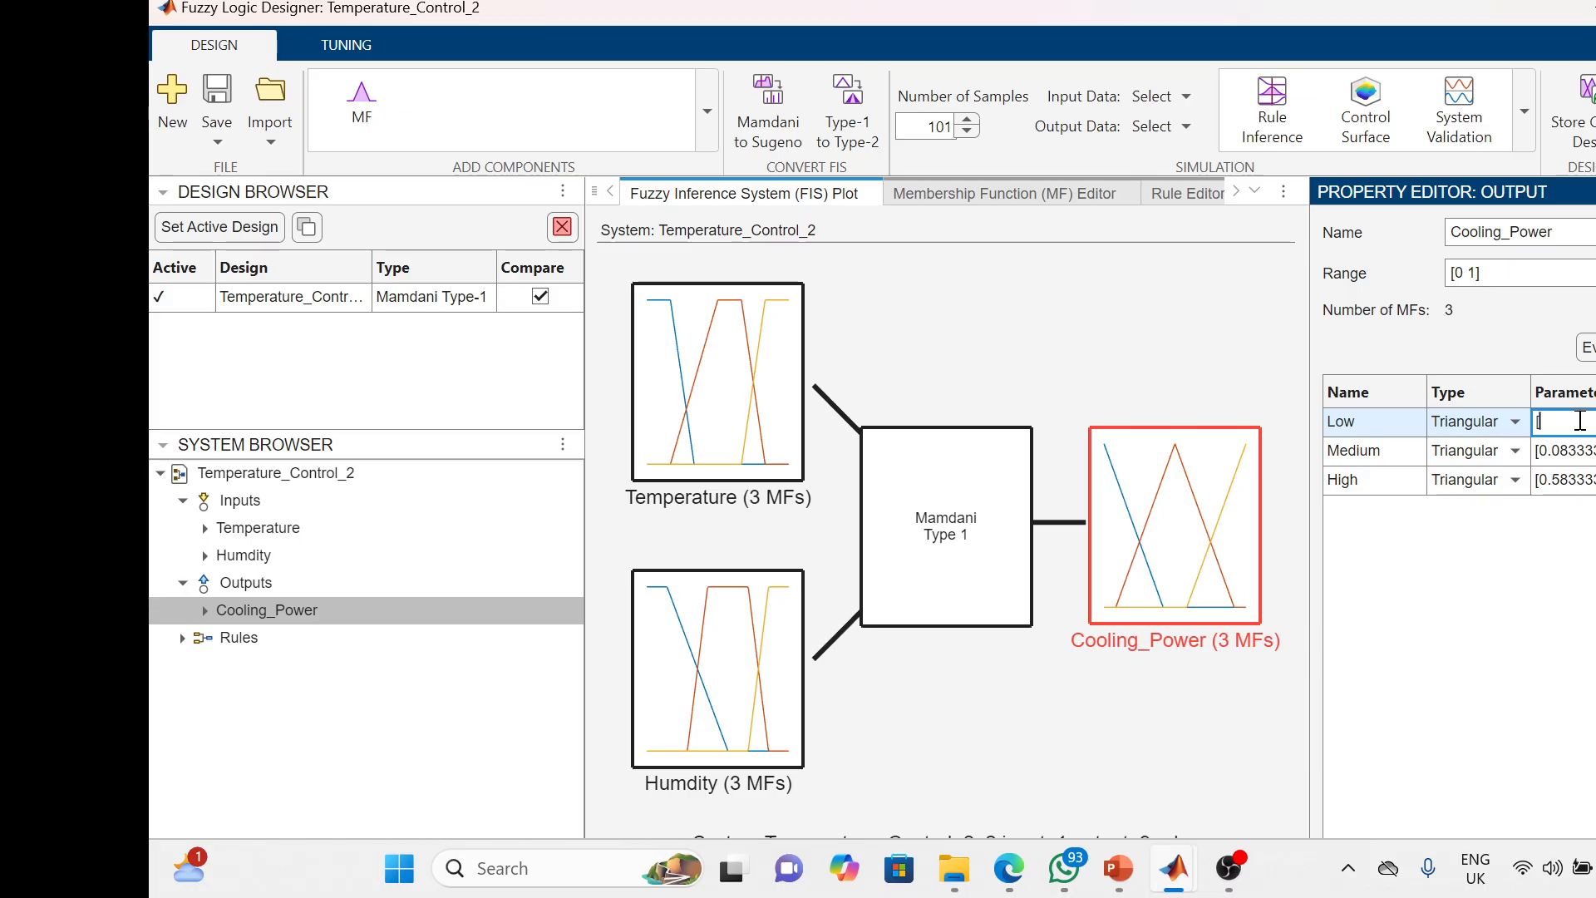
{"action": "type", "text": "0"}
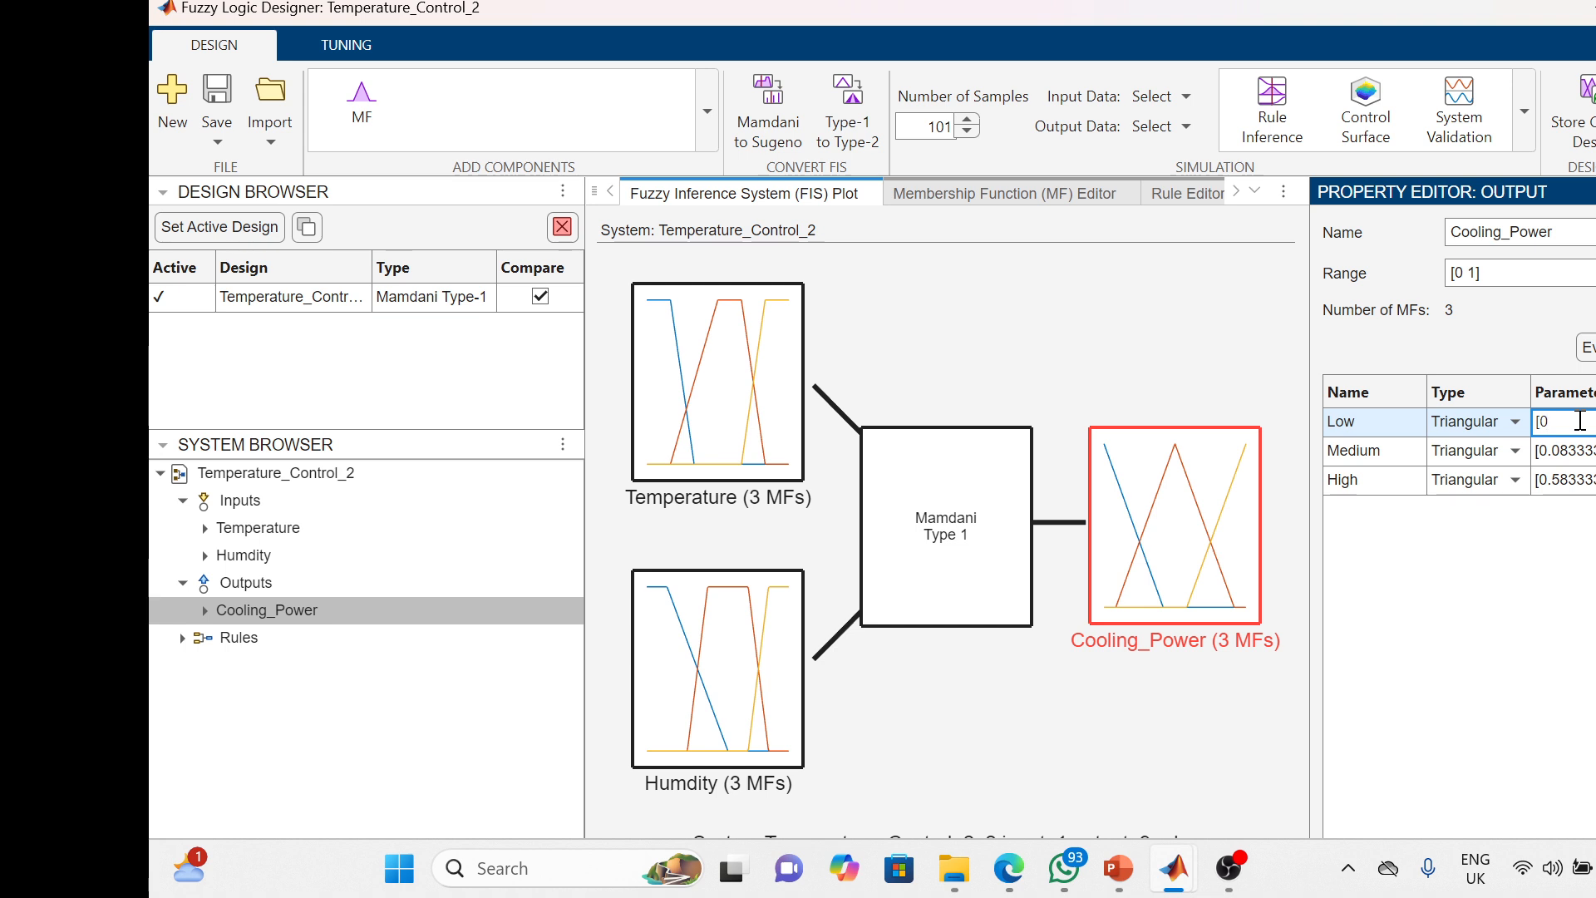
{"action": "type", "text": " 20 "}
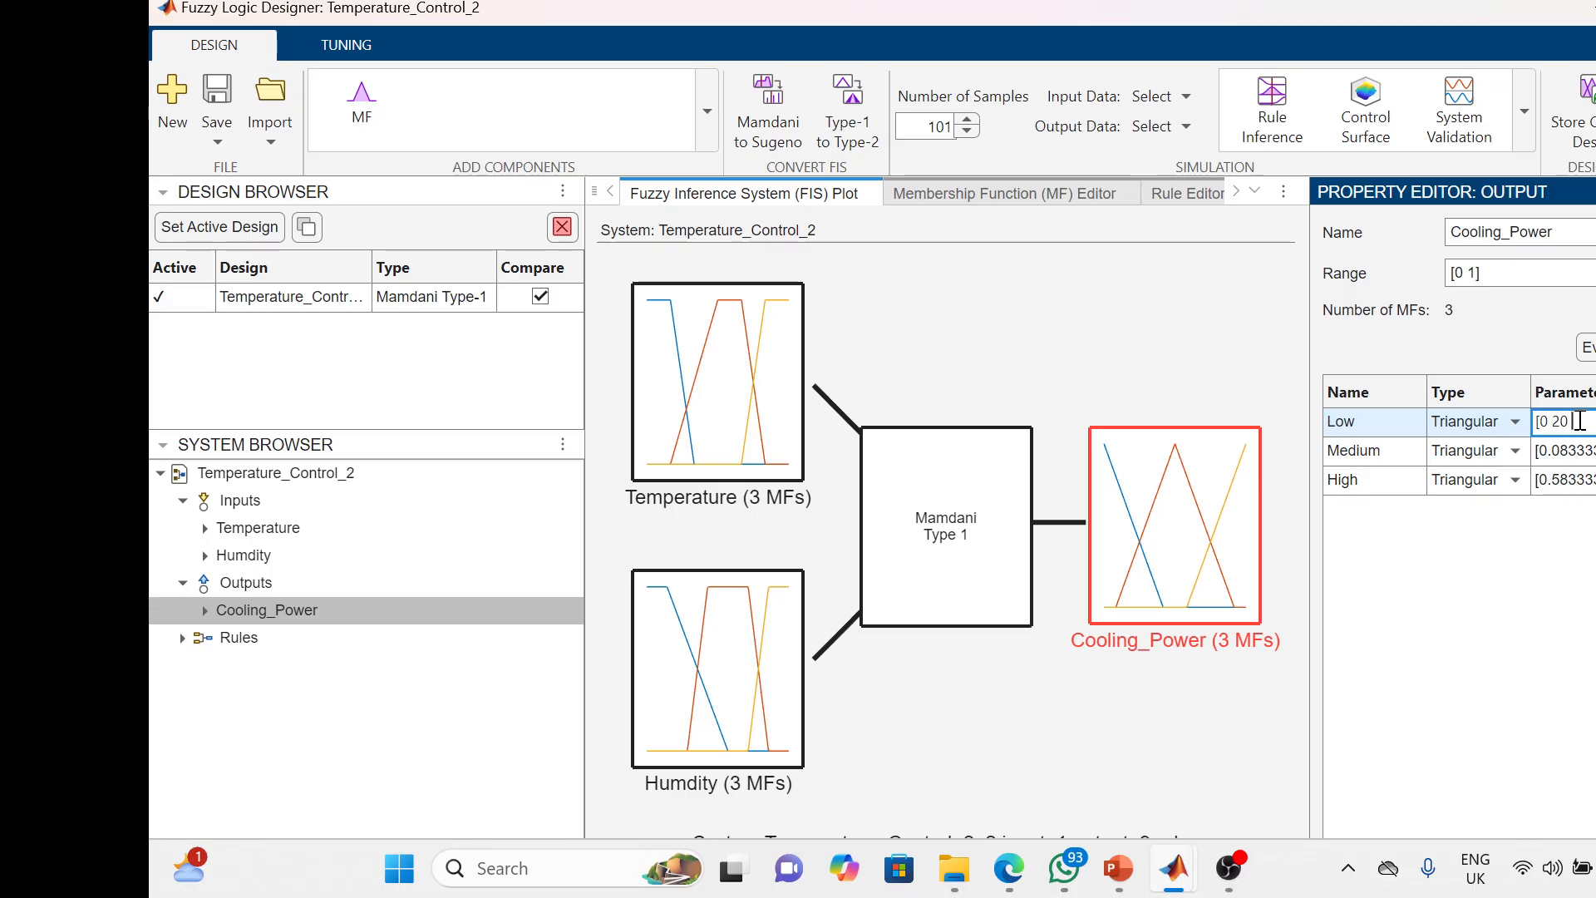
{"action": "type", "text": "40]"}
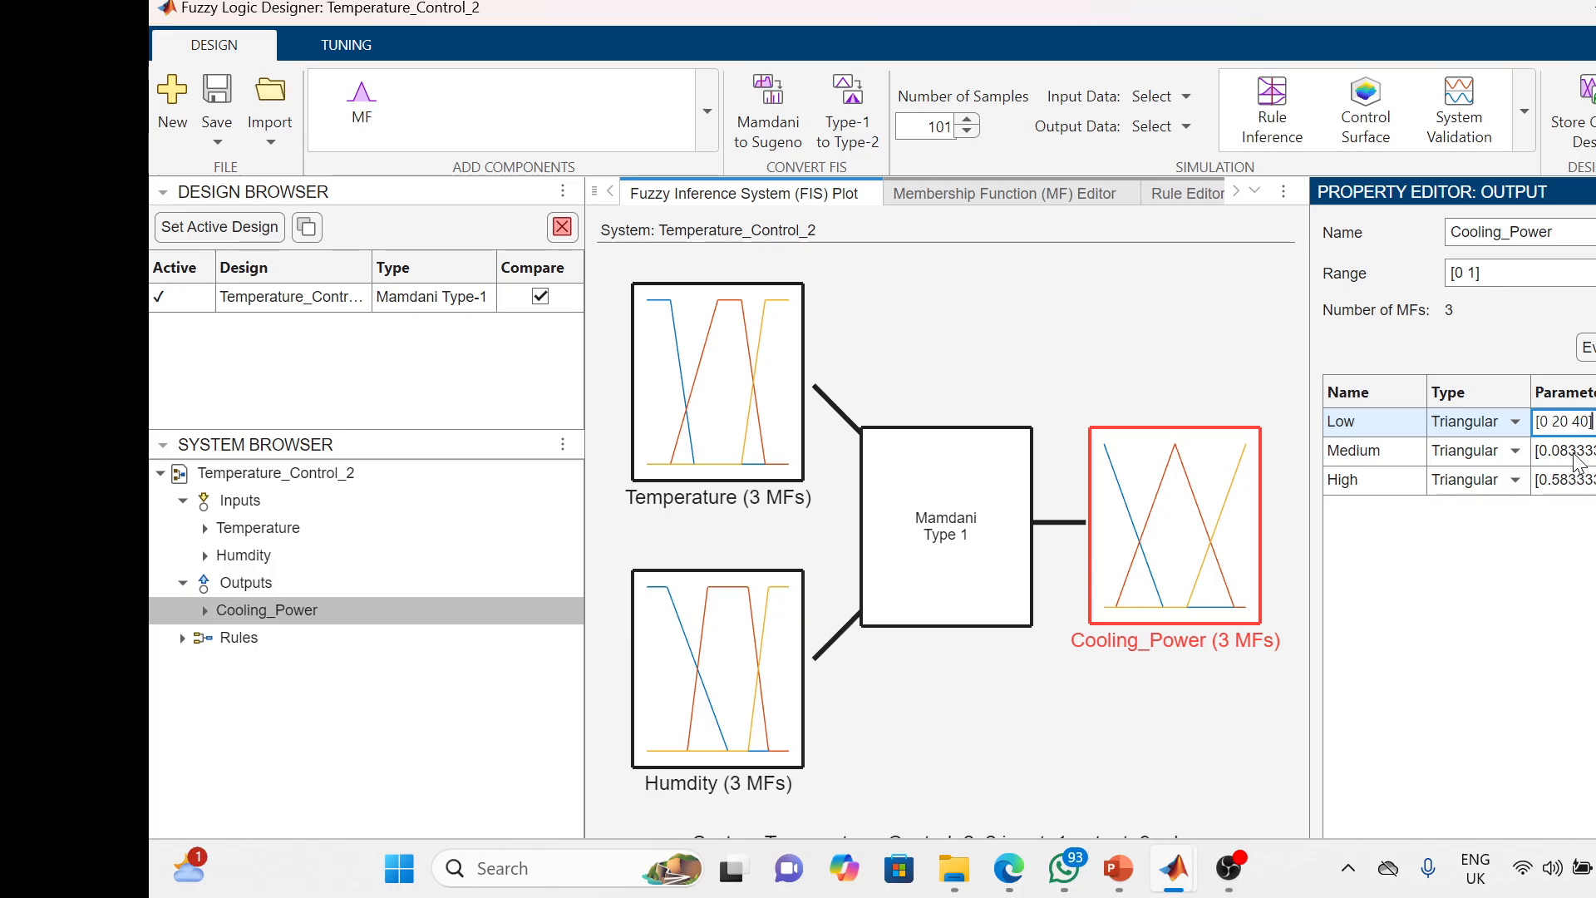
Set the parameters of the Cooling_Power output's Medium membership function to [30 50 70]
{"action": "left_click", "coordinate": [1574, 457]}
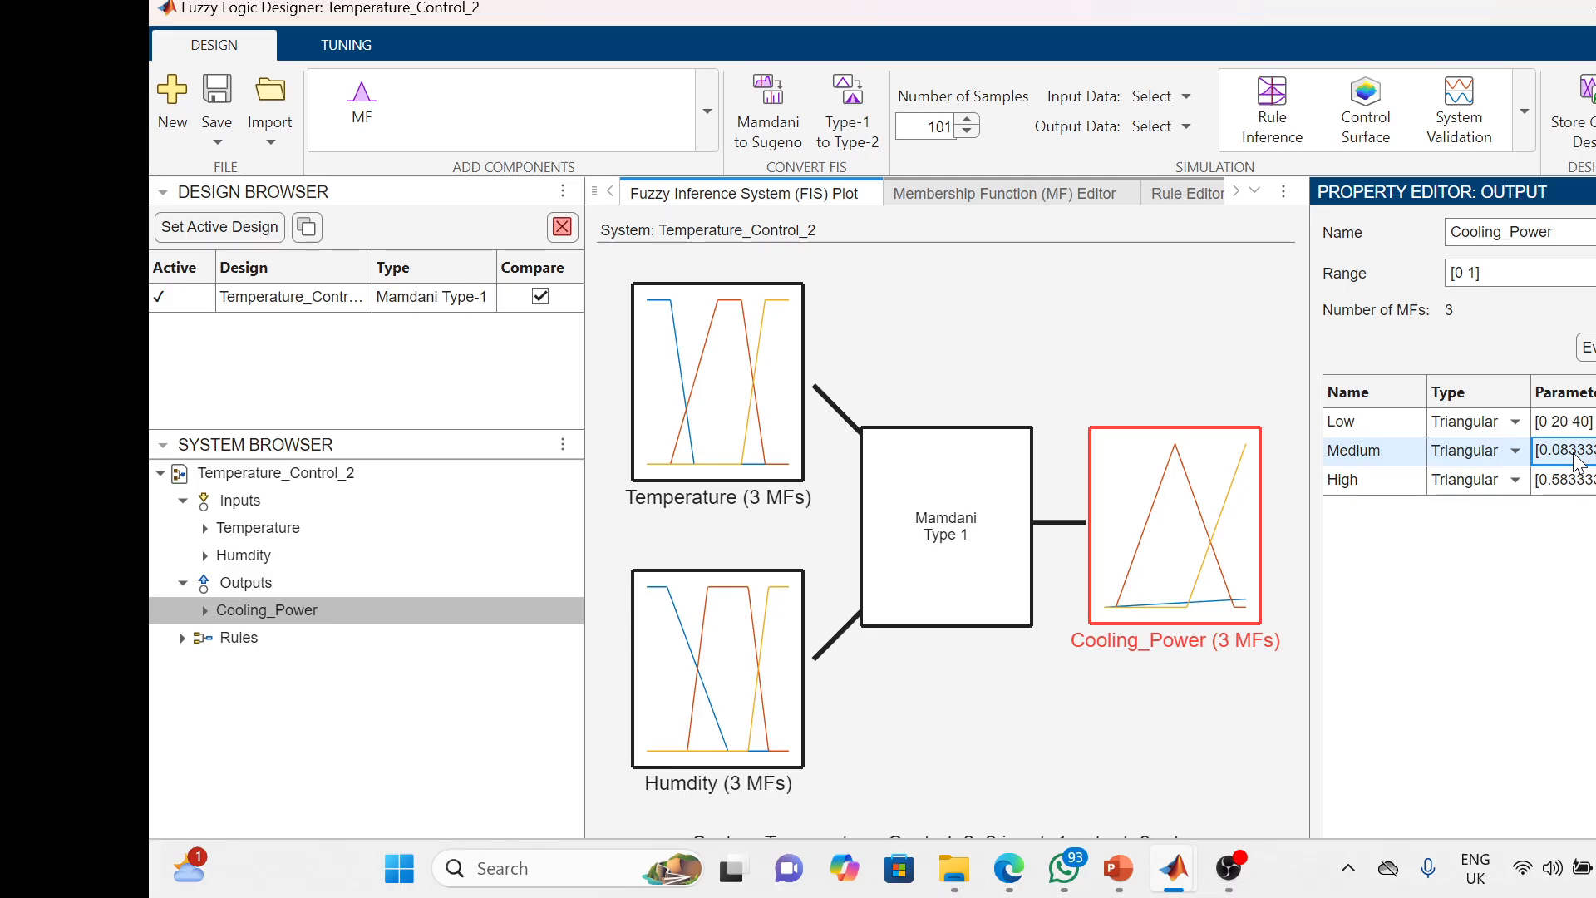
{"action": "type", "text": "[30"}
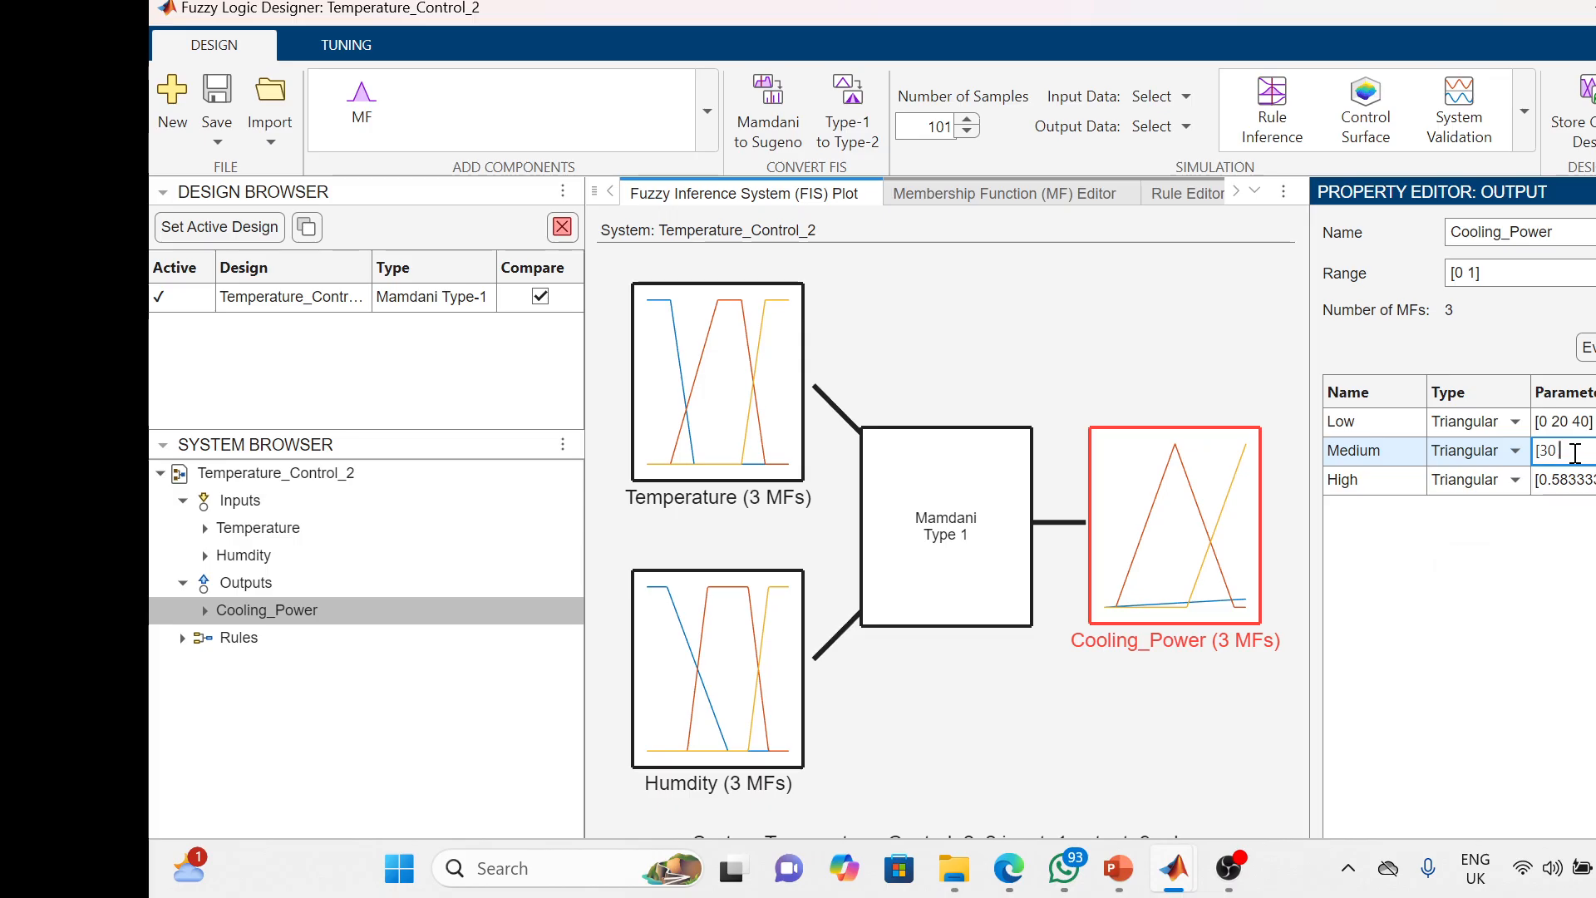
{"action": "type", "text": "50"}
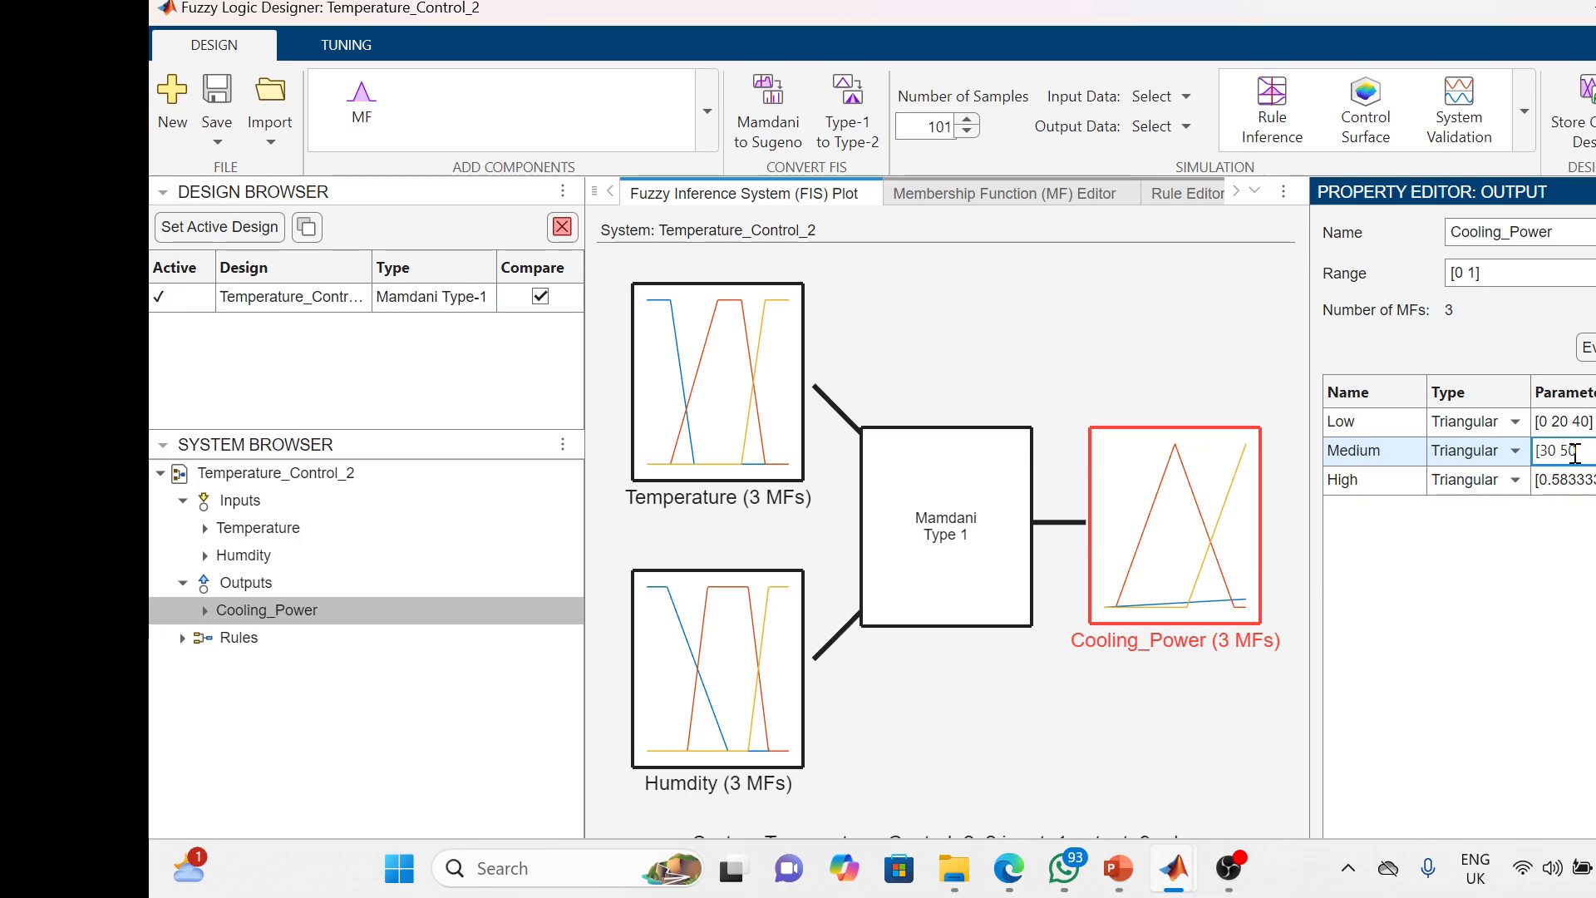
{"action": "type", "text": "70"}
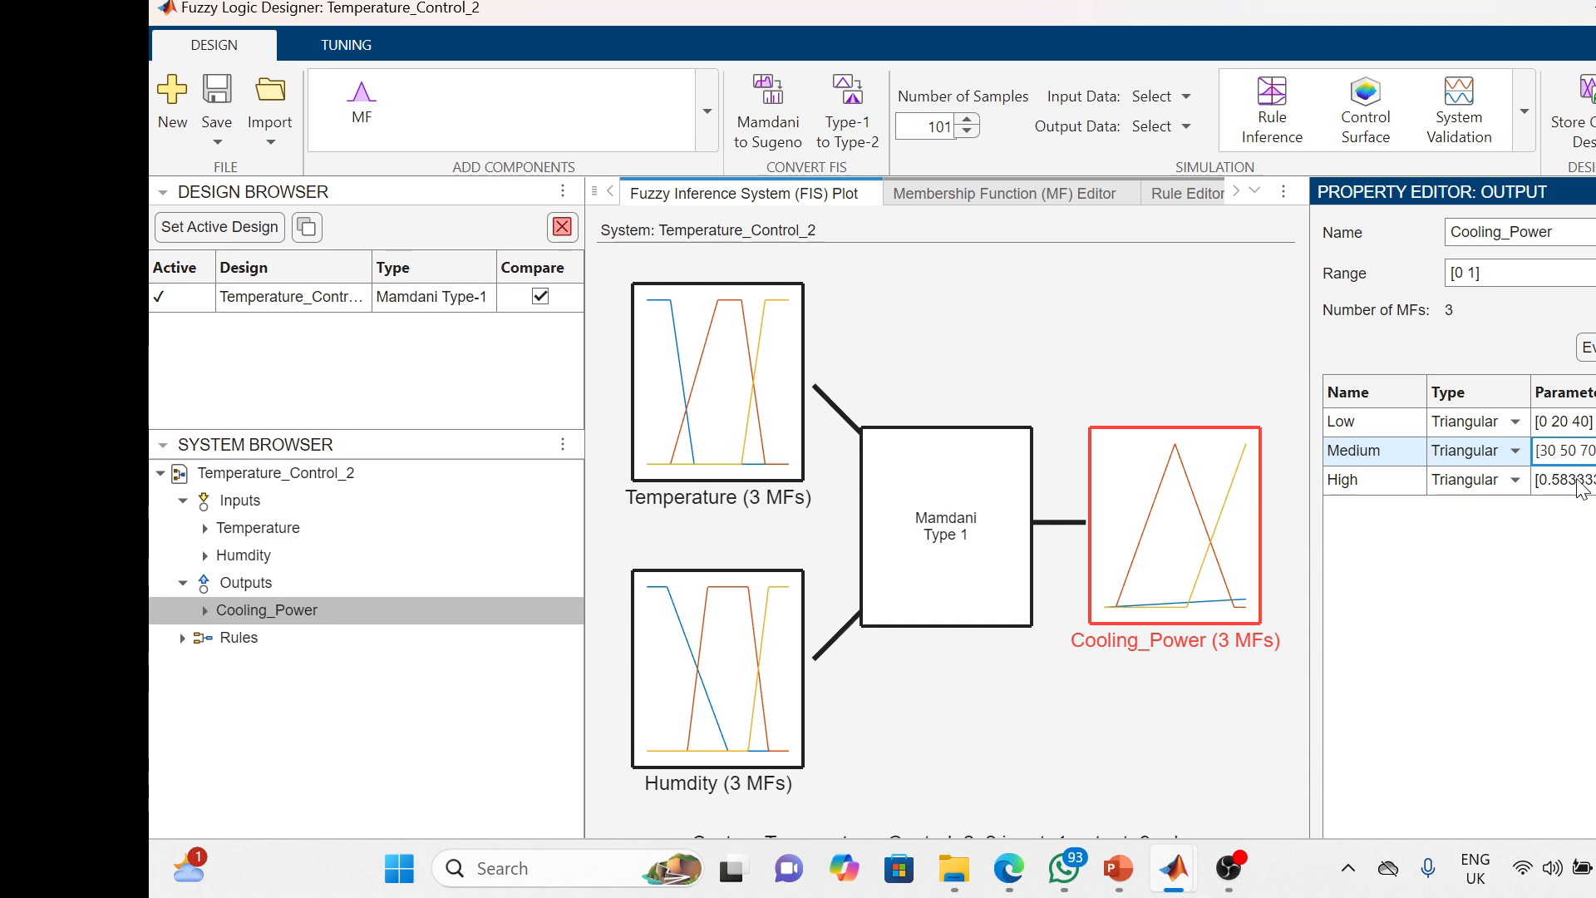
Set the parameters of the Cooling_Power output's High membership function to [60 80 100]
{"action": "left_click", "coordinate": [1579, 483]}
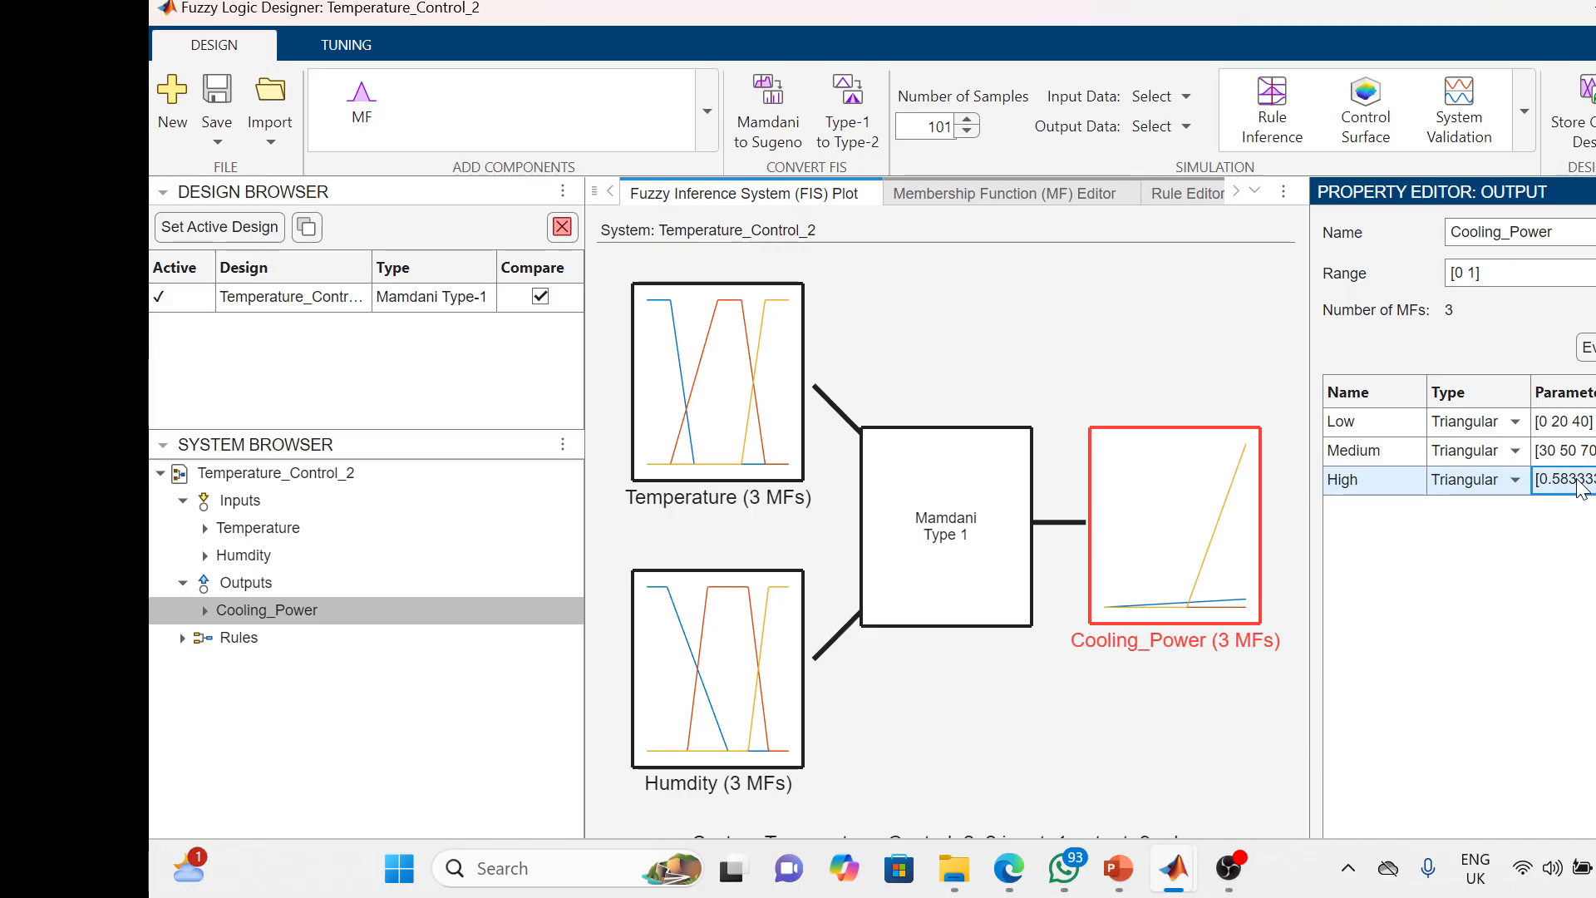
{"action": "type", "text": "["}
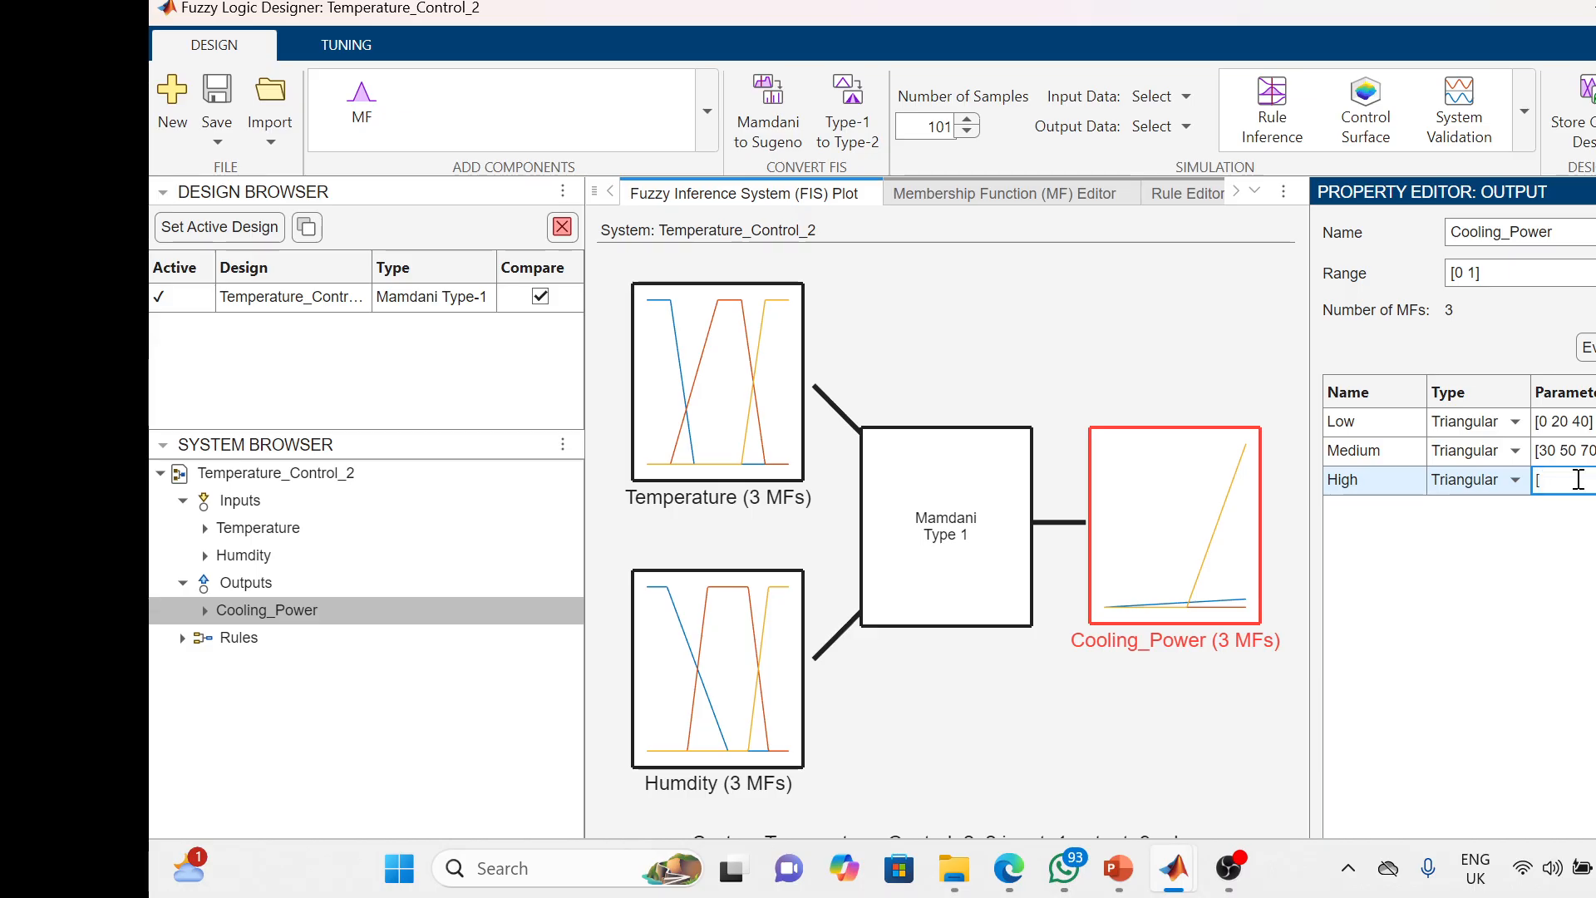
{"action": "type", "text": "60"}
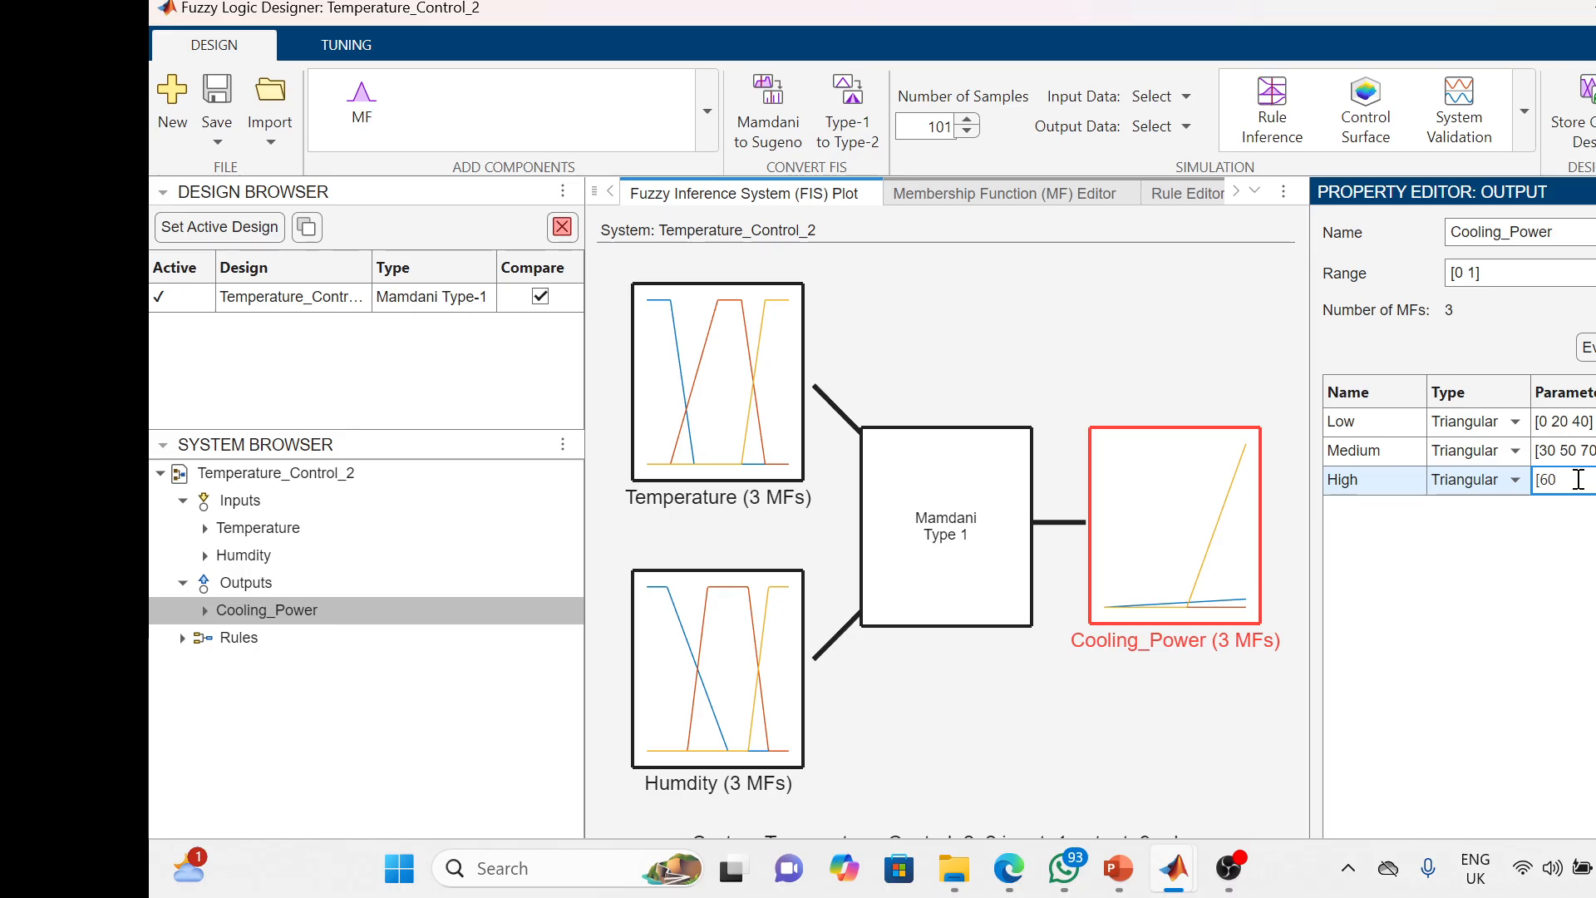
{"action": "type", "text": " 80"}
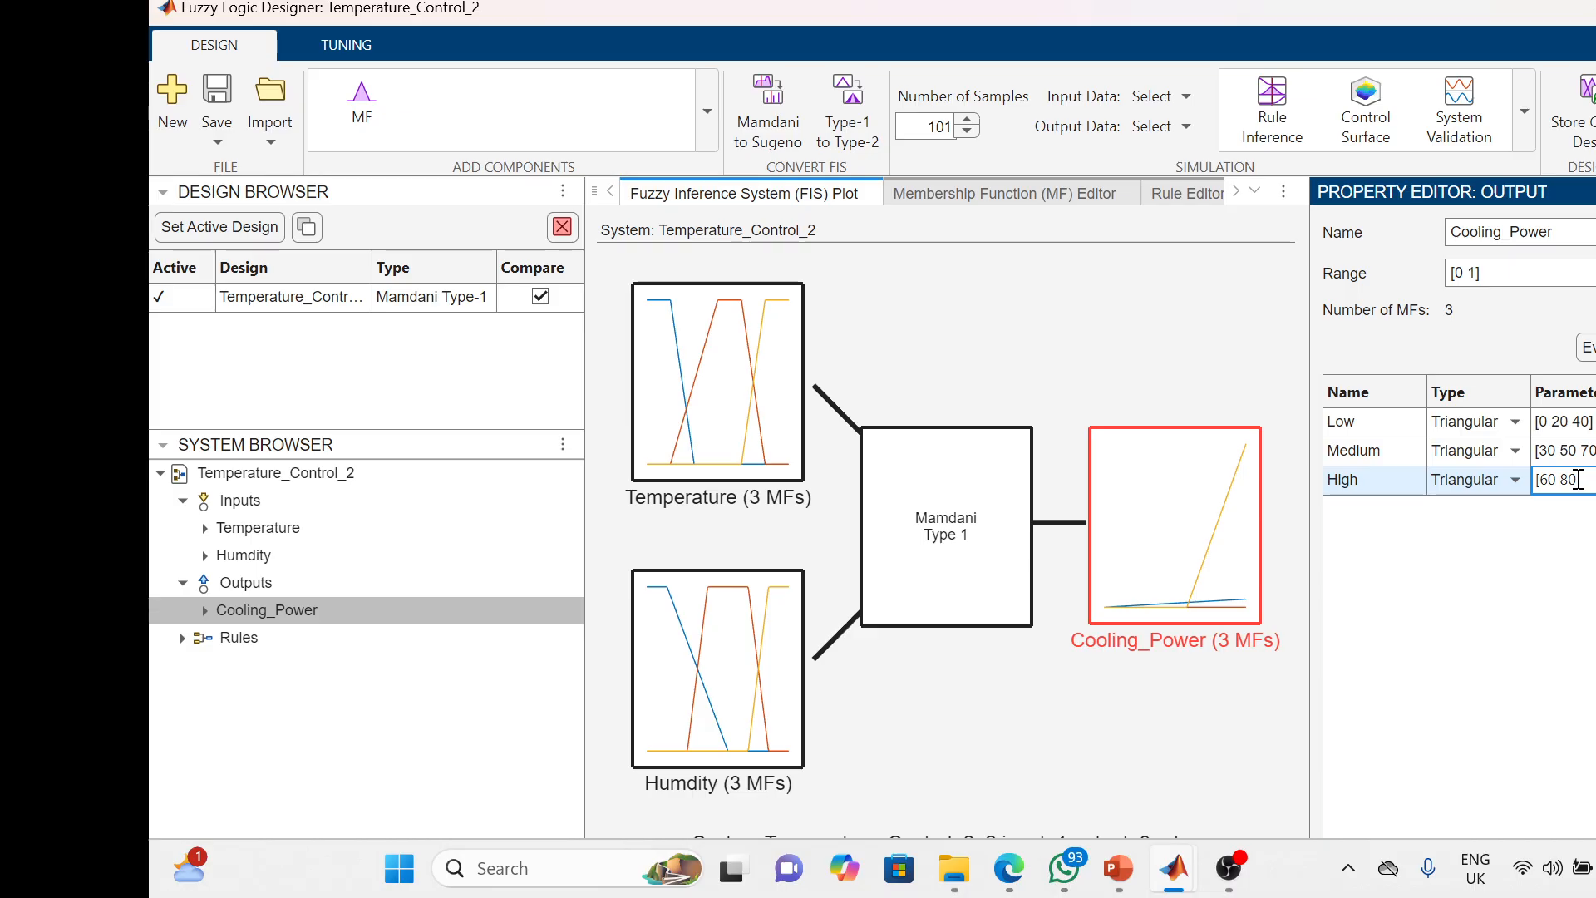
{"action": "type", "text": "10"}
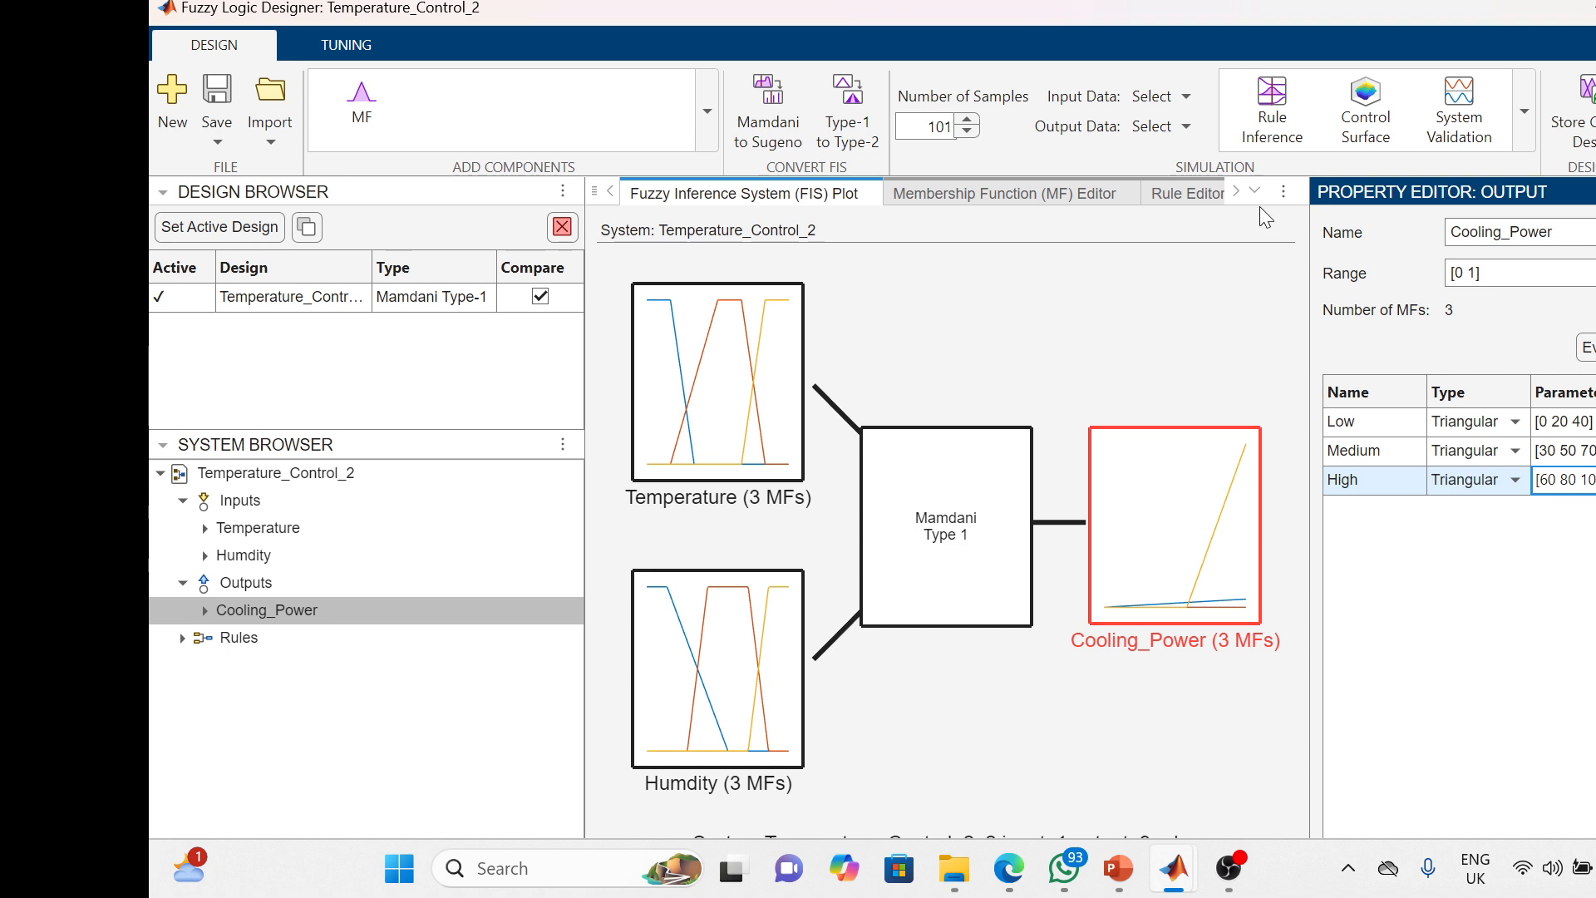
Show Cooling_Power's membership function plot and set the output's range to [0 100]
{"action": "left_click", "coordinate": [971, 193]}
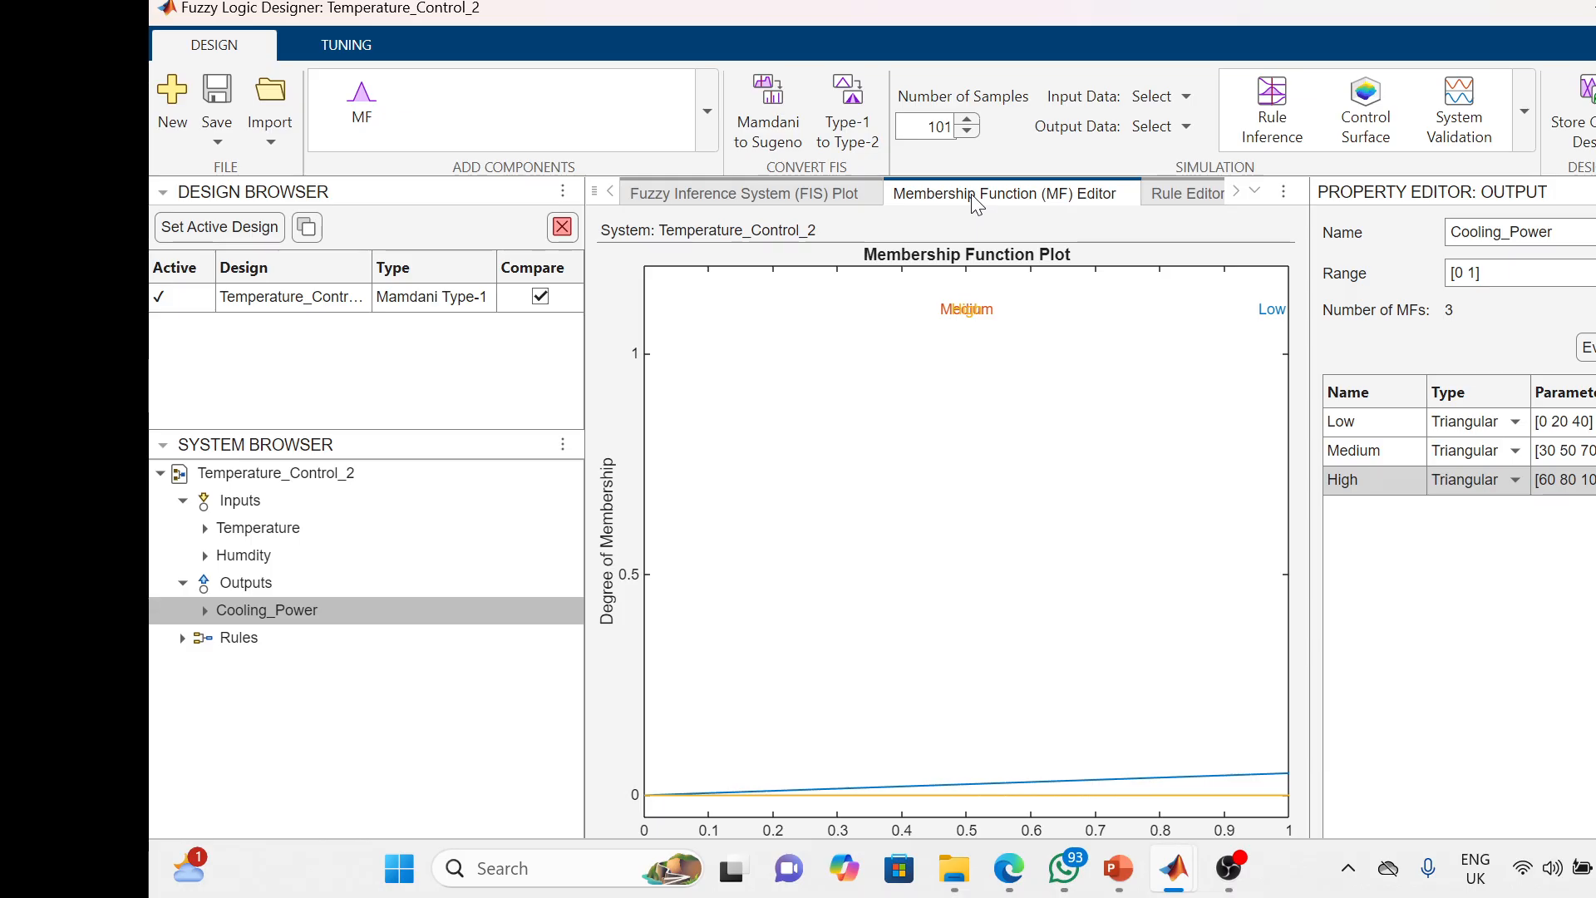
{"action": "left_click", "coordinate": [1475, 274]}
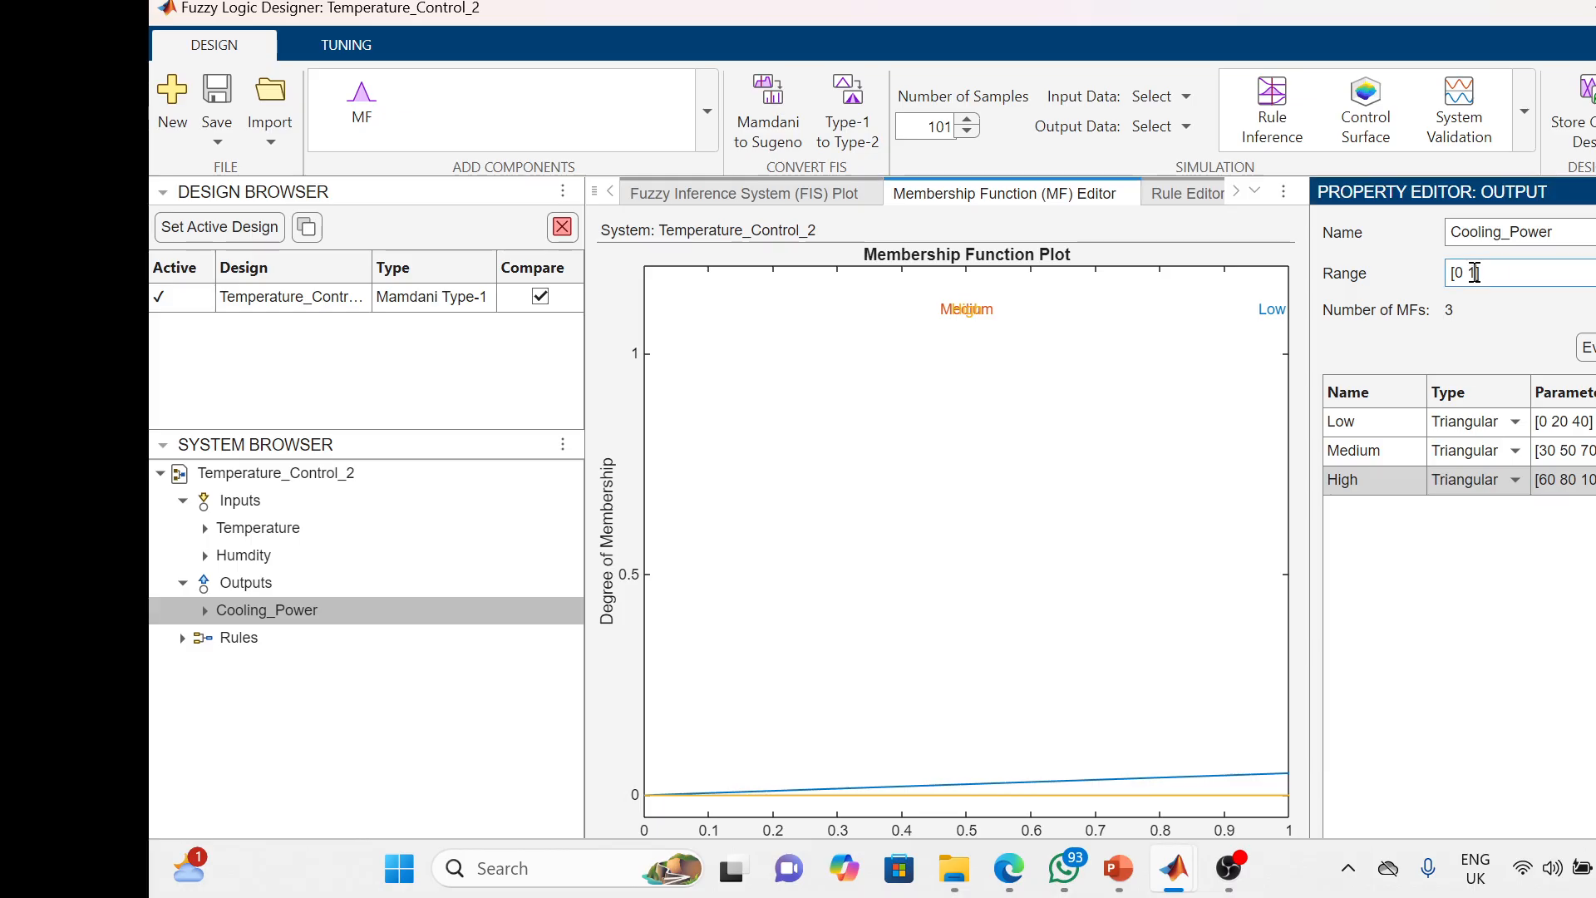
{"action": "type", "text": "00"}
{"action": "left_click", "coordinate": [1507, 561]}
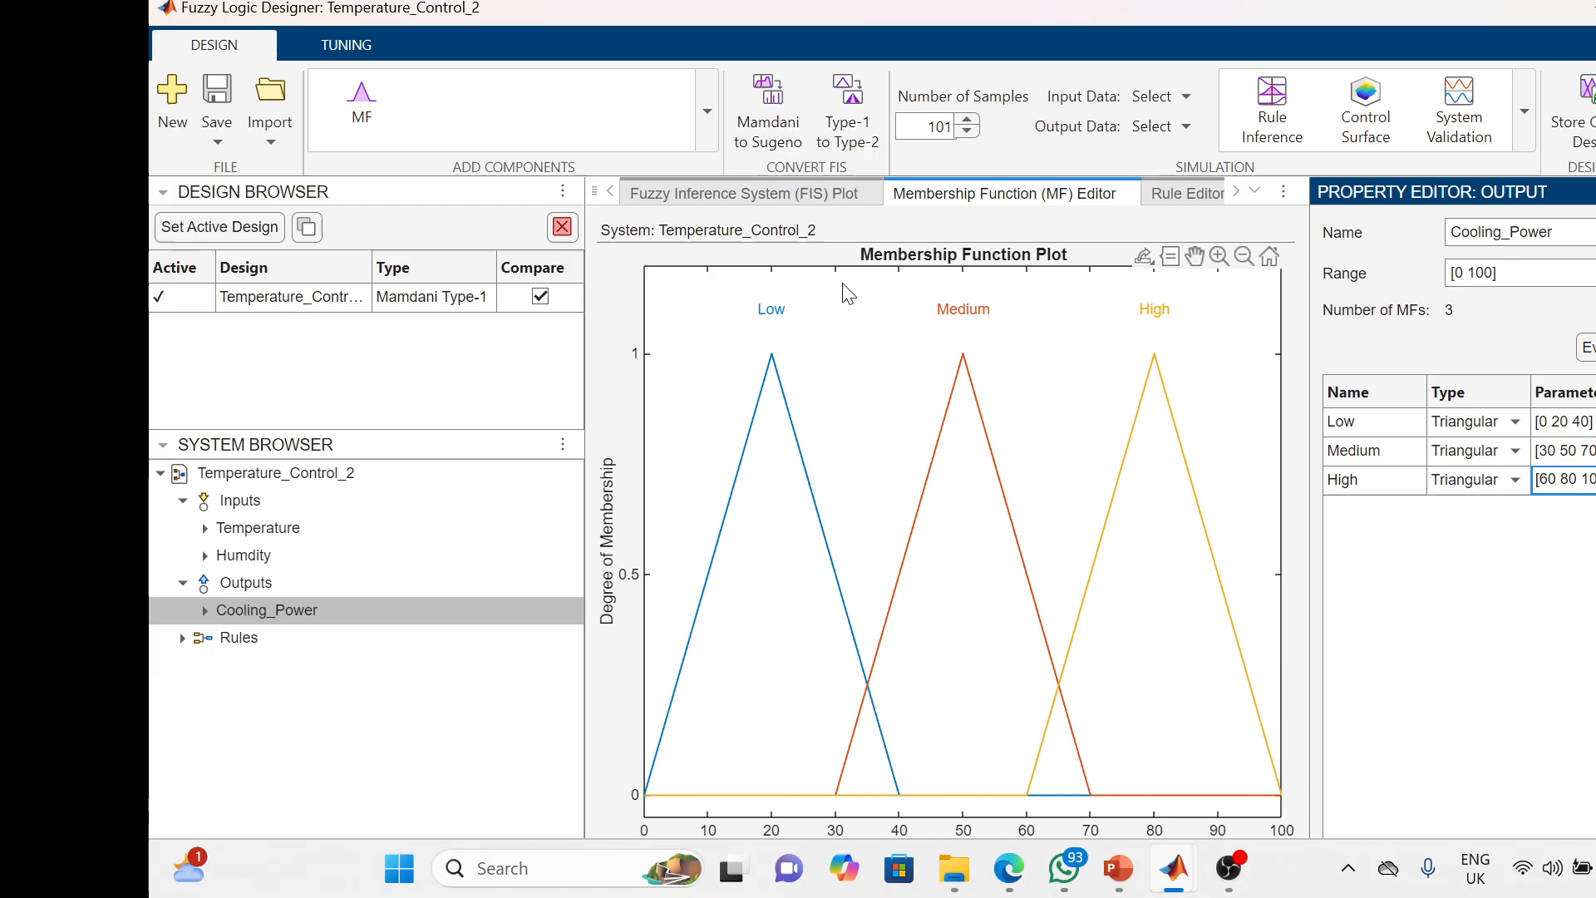
Check the overall system plot, then open the fuzzy rules in the Rule Editor and examine rule1's conditions and output
{"action": "left_click", "coordinate": [758, 197]}
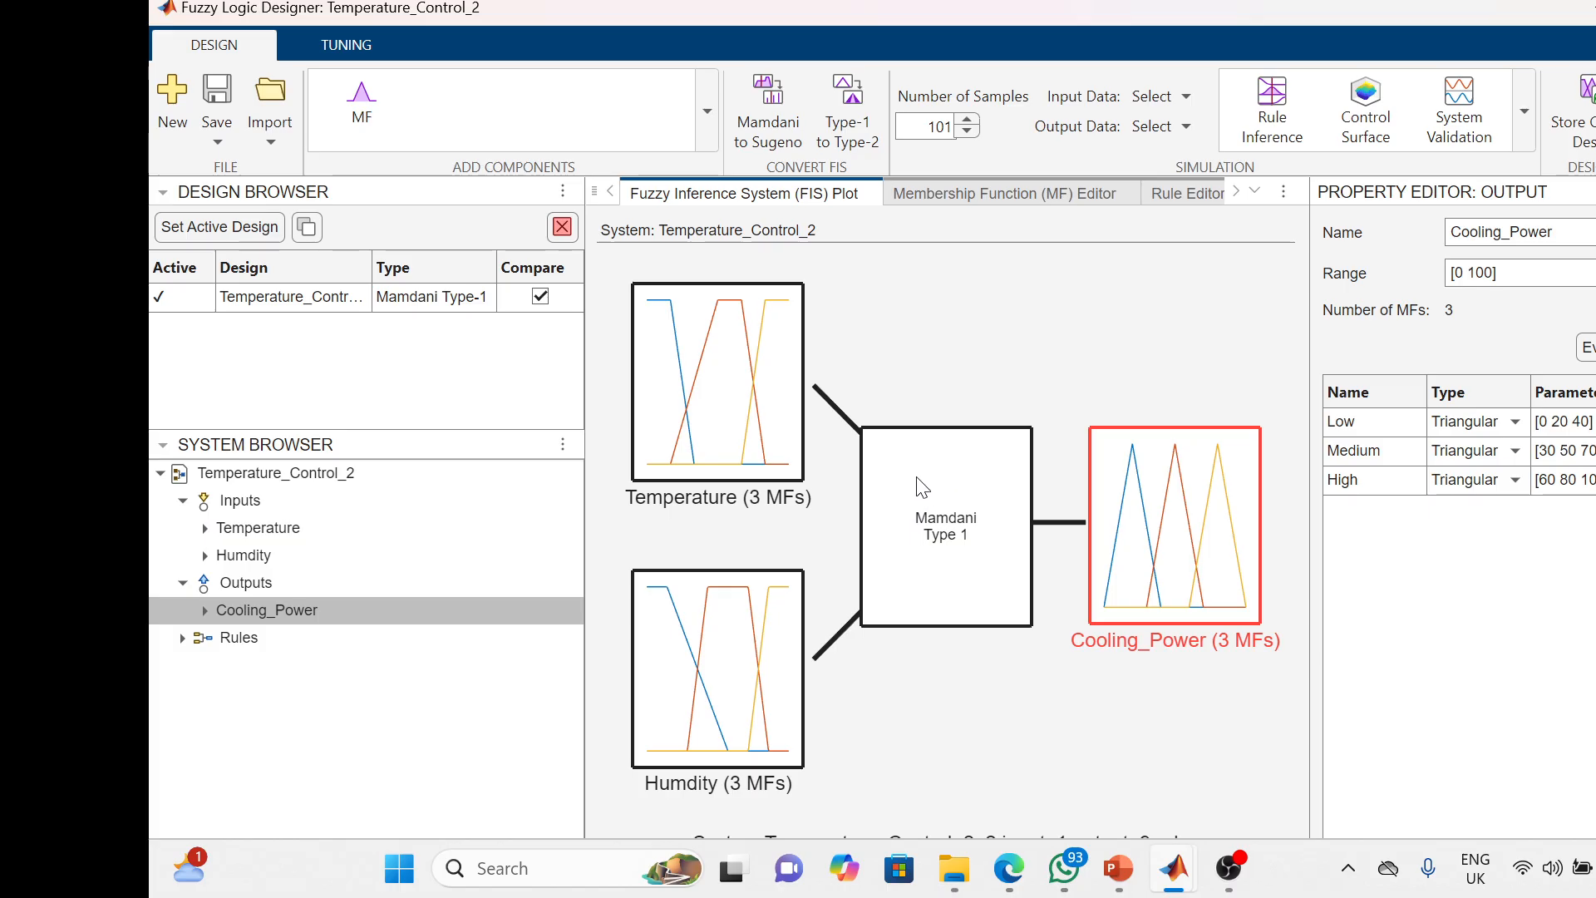
{"action": "left_click", "coordinate": [239, 637]}
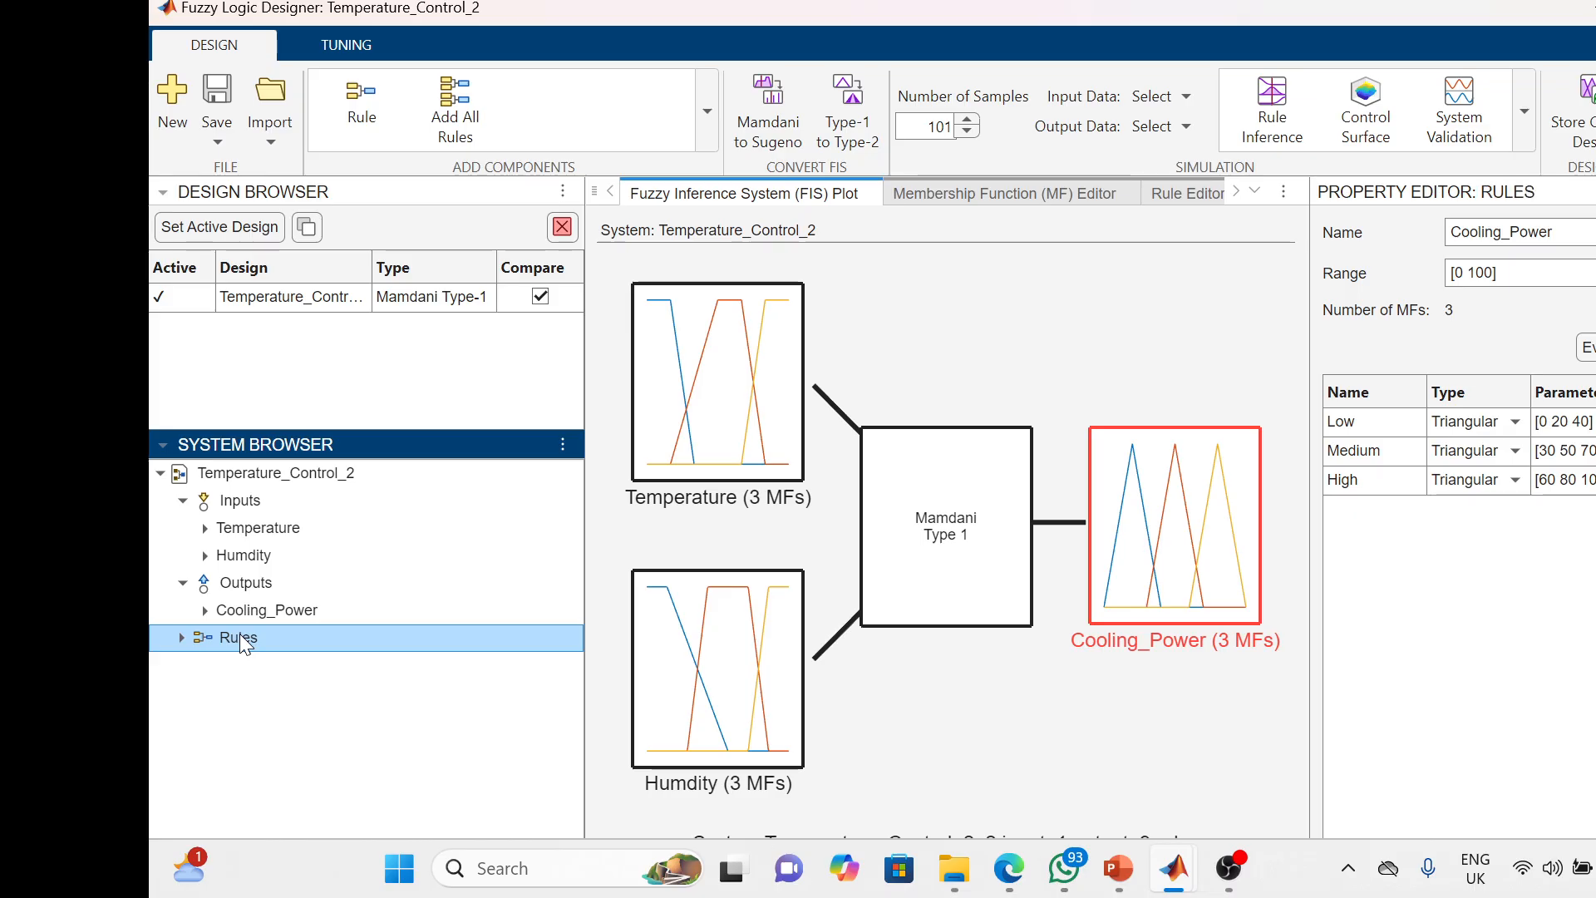
{"action": "left_click", "coordinate": [239, 636]}
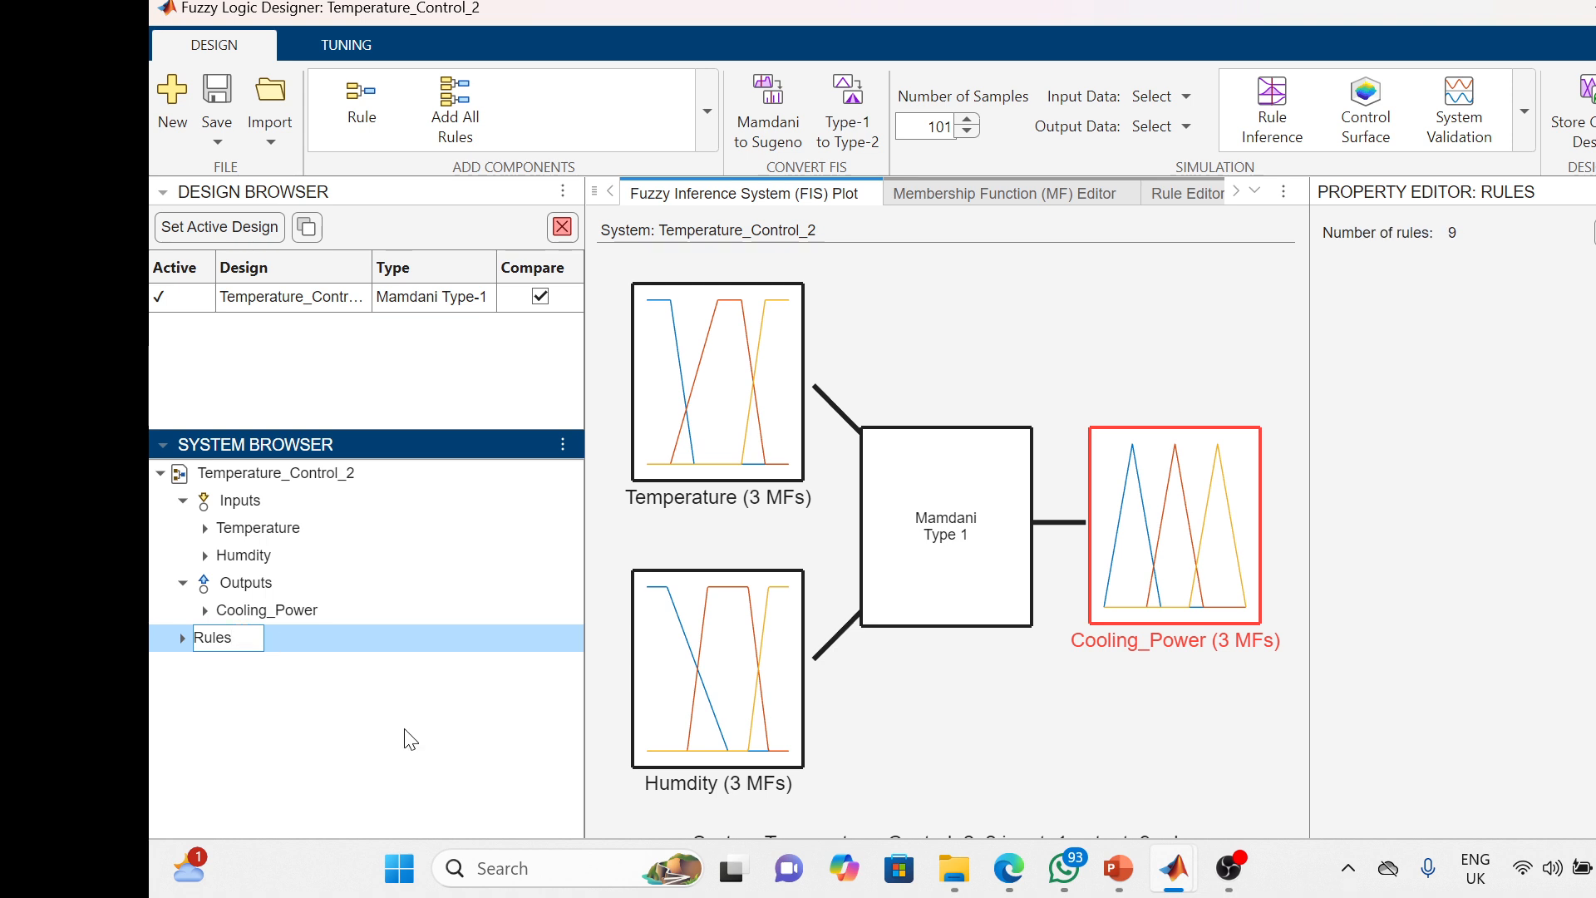
{"action": "left_click", "coordinate": [407, 730]}
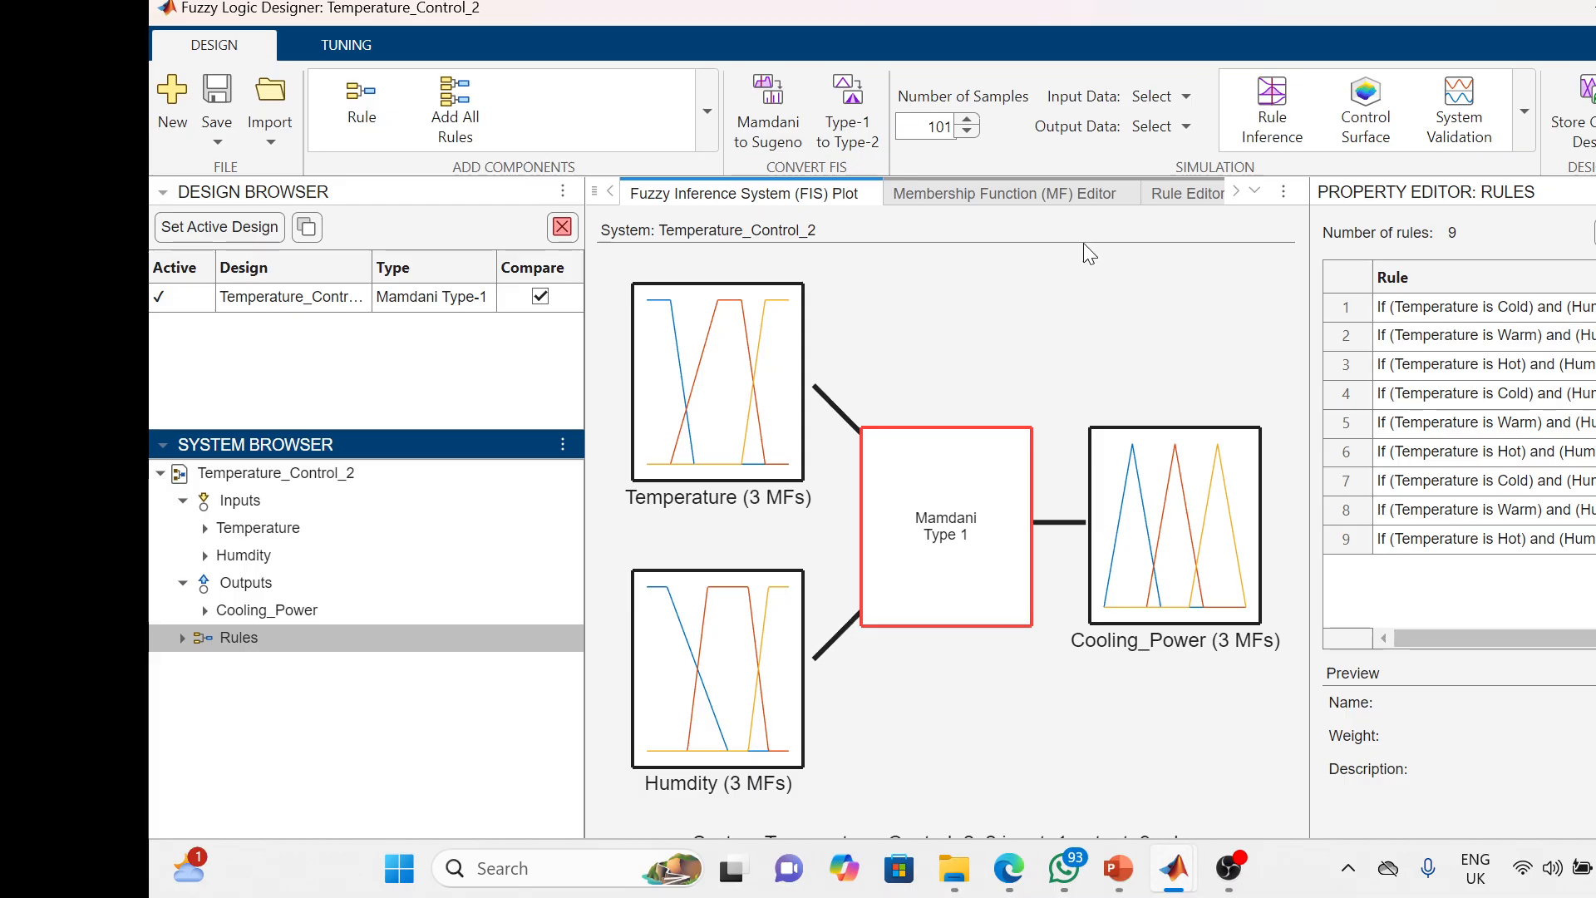
{"action": "left_click", "coordinate": [1195, 194]}
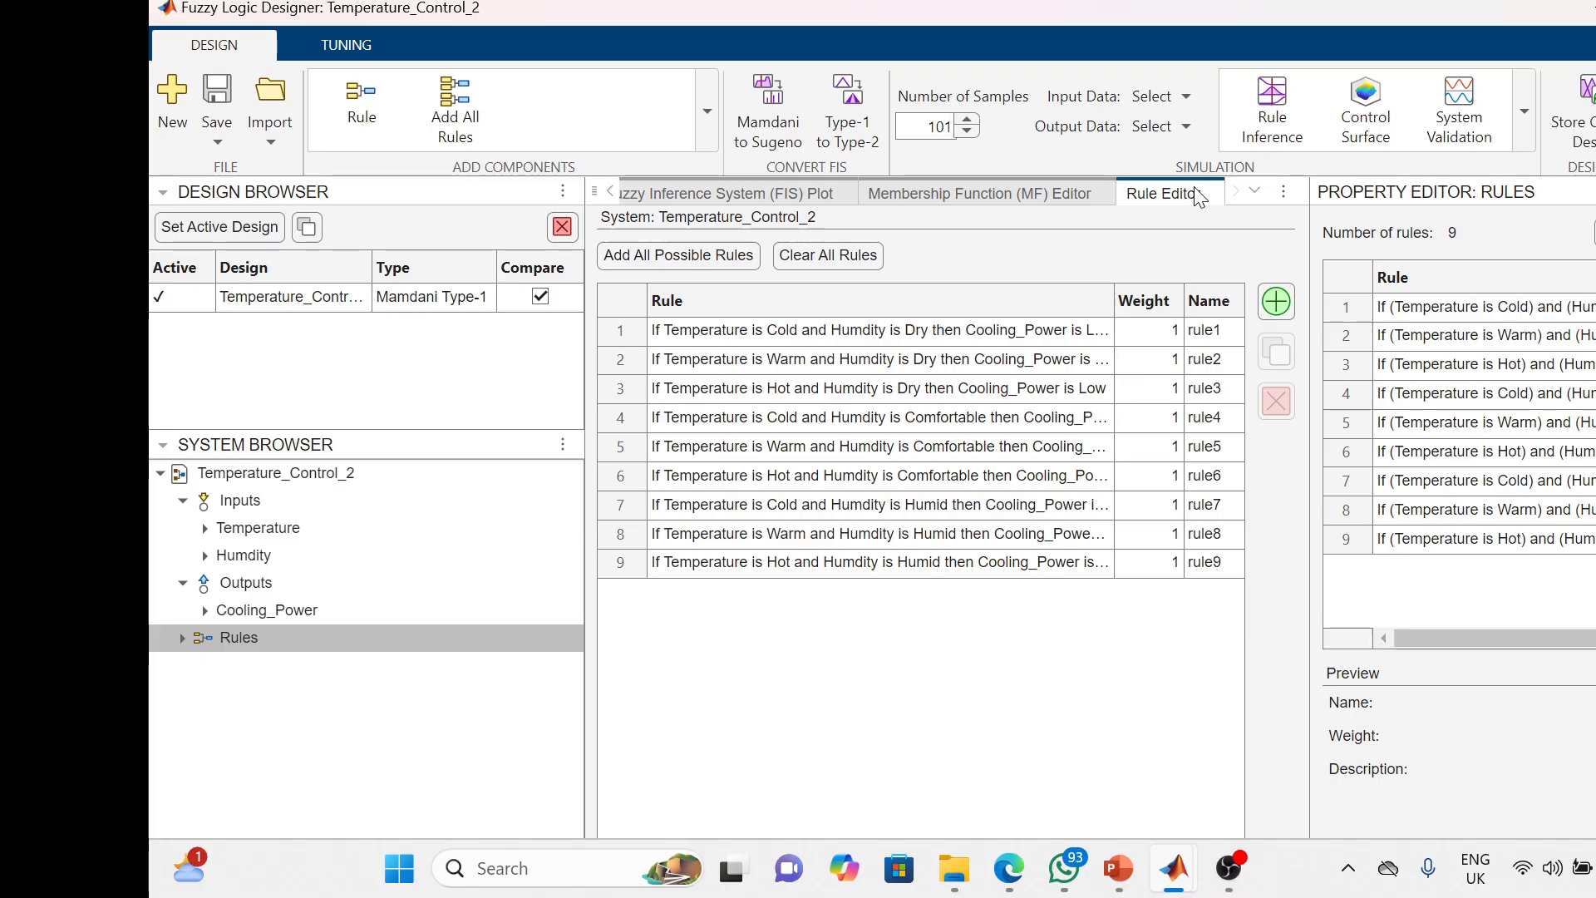
{"action": "double_click", "coordinate": [1049, 330]}
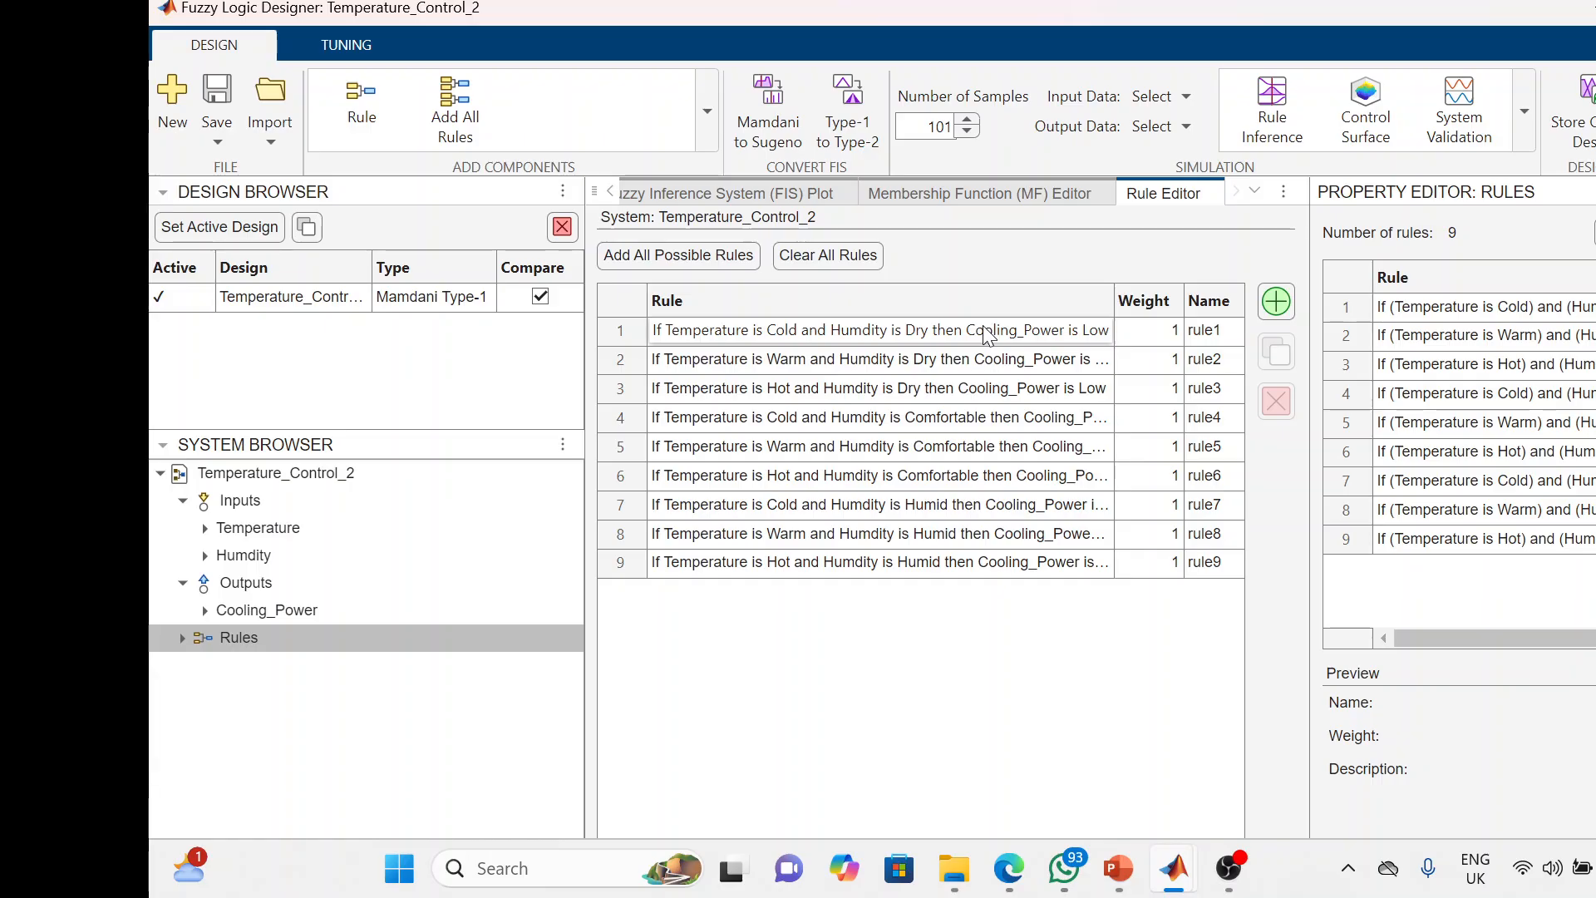
{"action": "key", "text": "Return"}
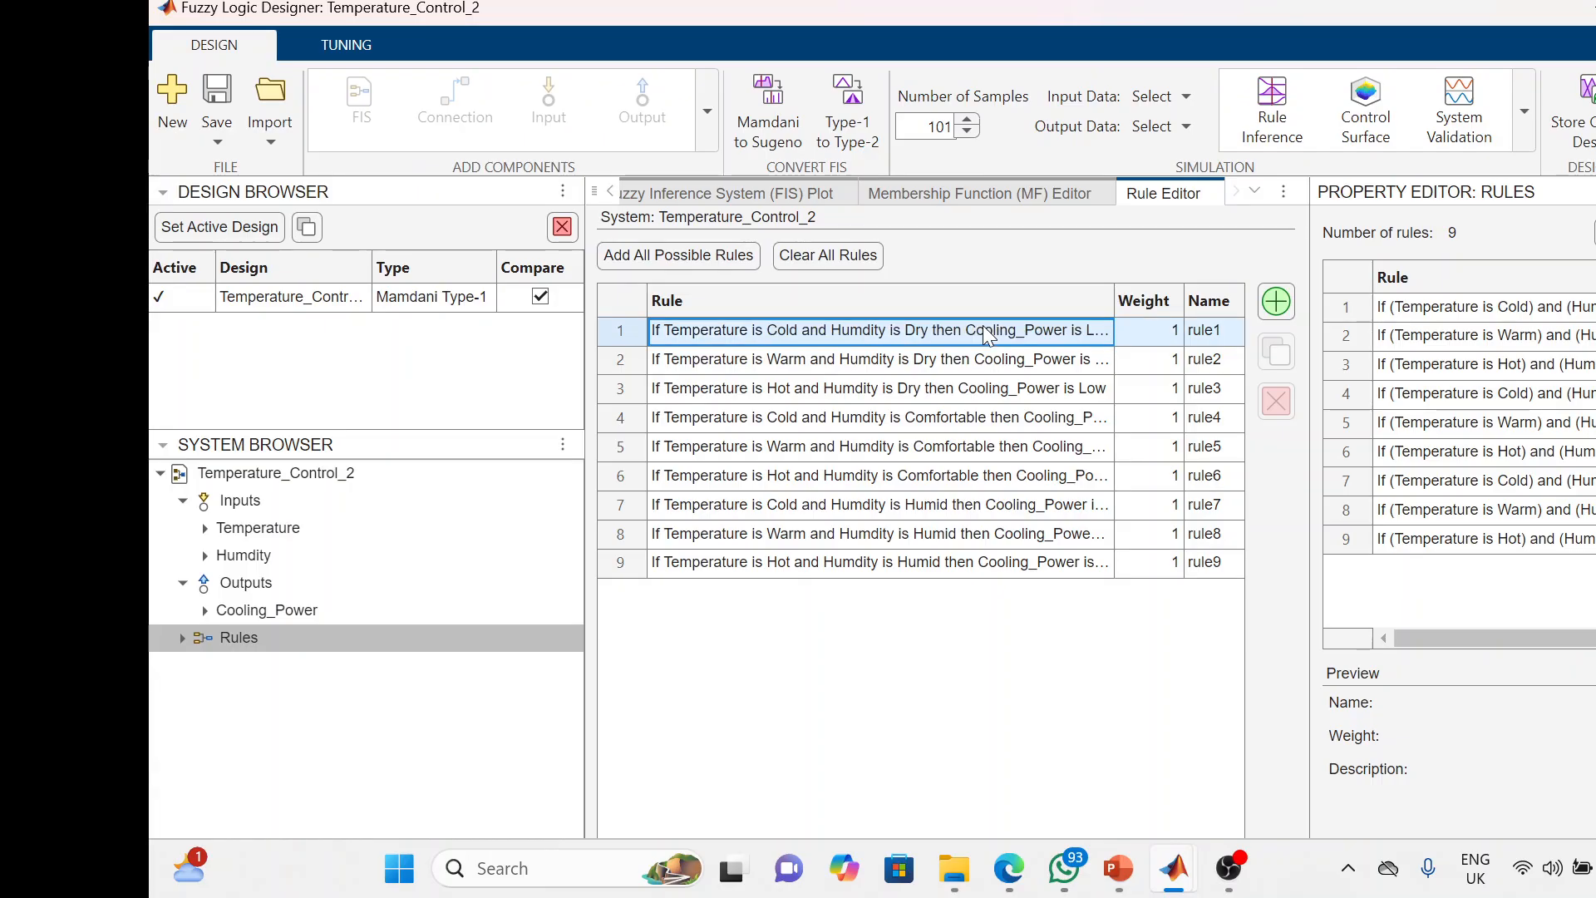
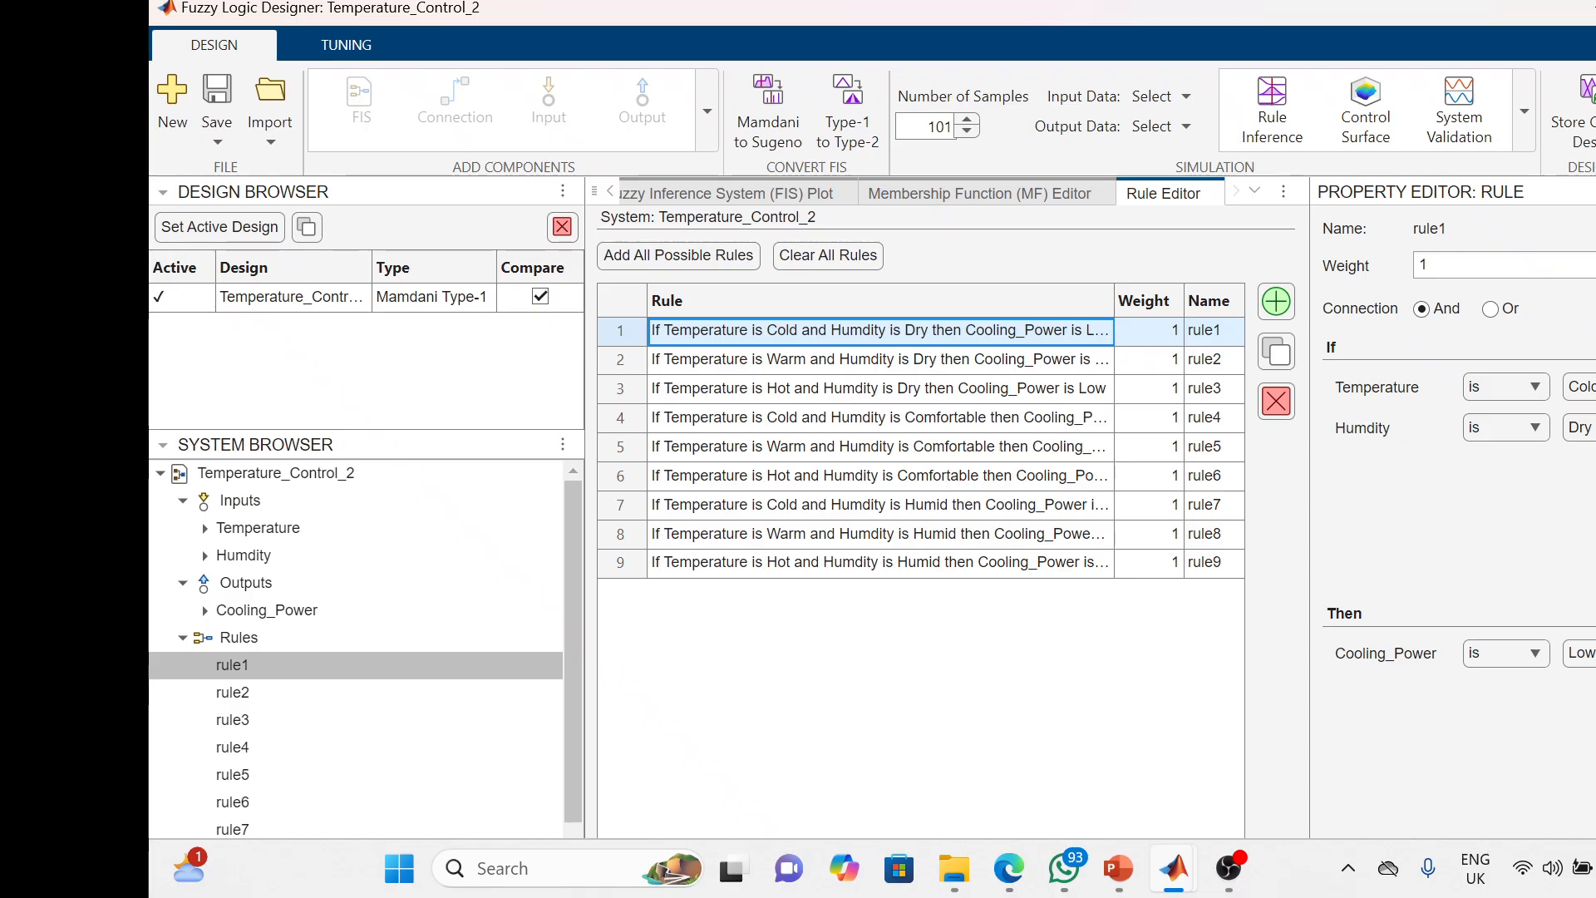
Change rule2 so that Humdity is Comfortable and Cooling_Power is Medium
{"action": "left_click", "coordinate": [832, 366]}
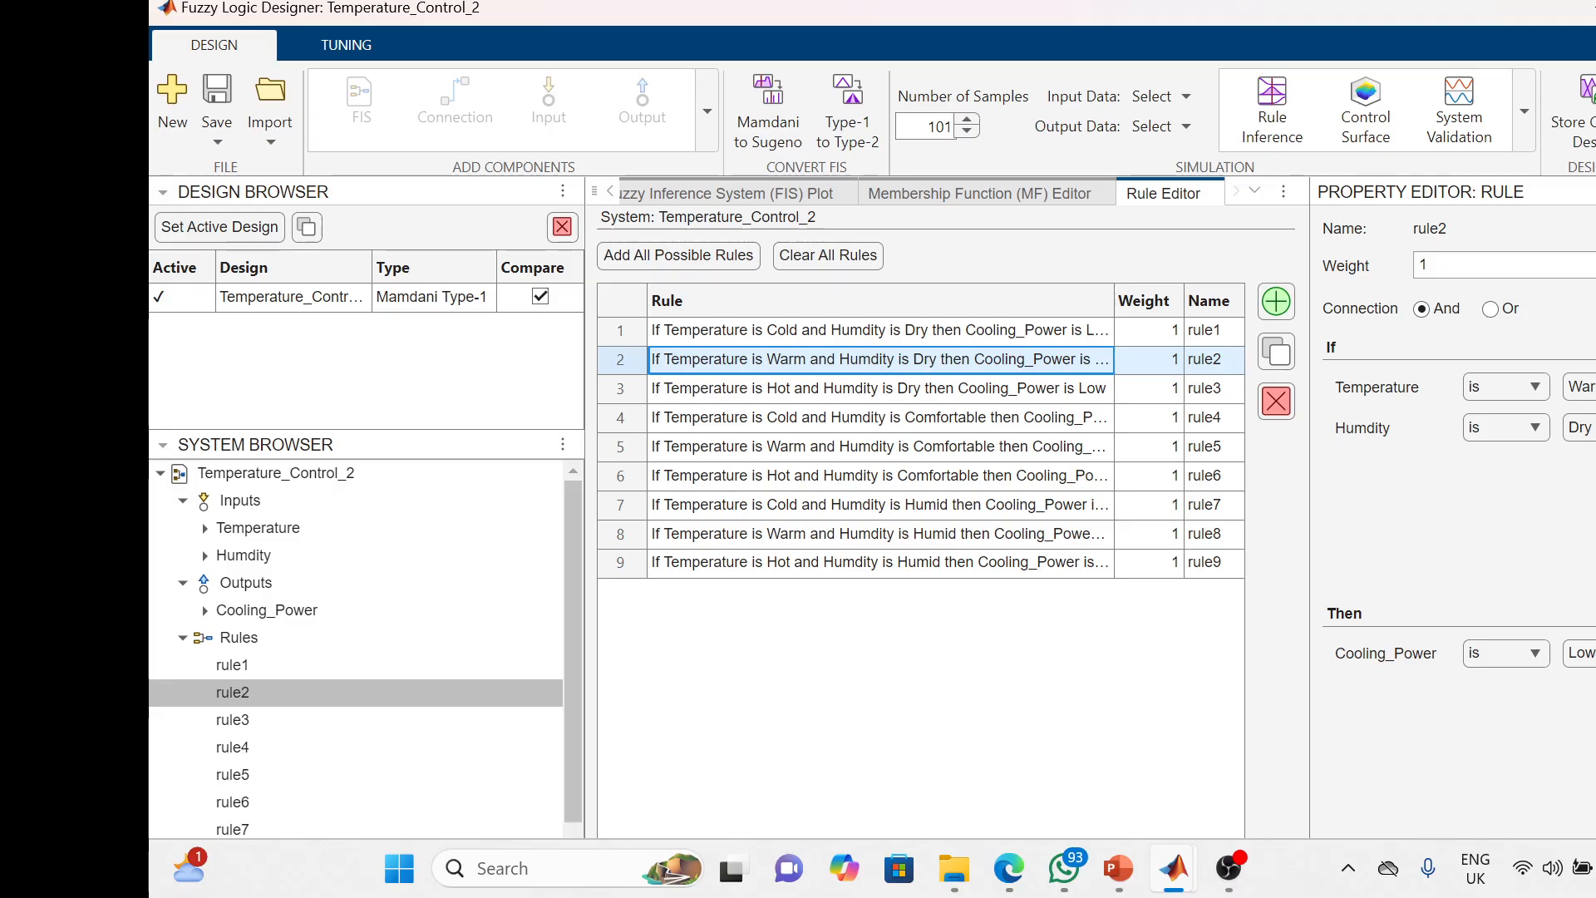
{"action": "left_click", "coordinate": [1580, 428]}
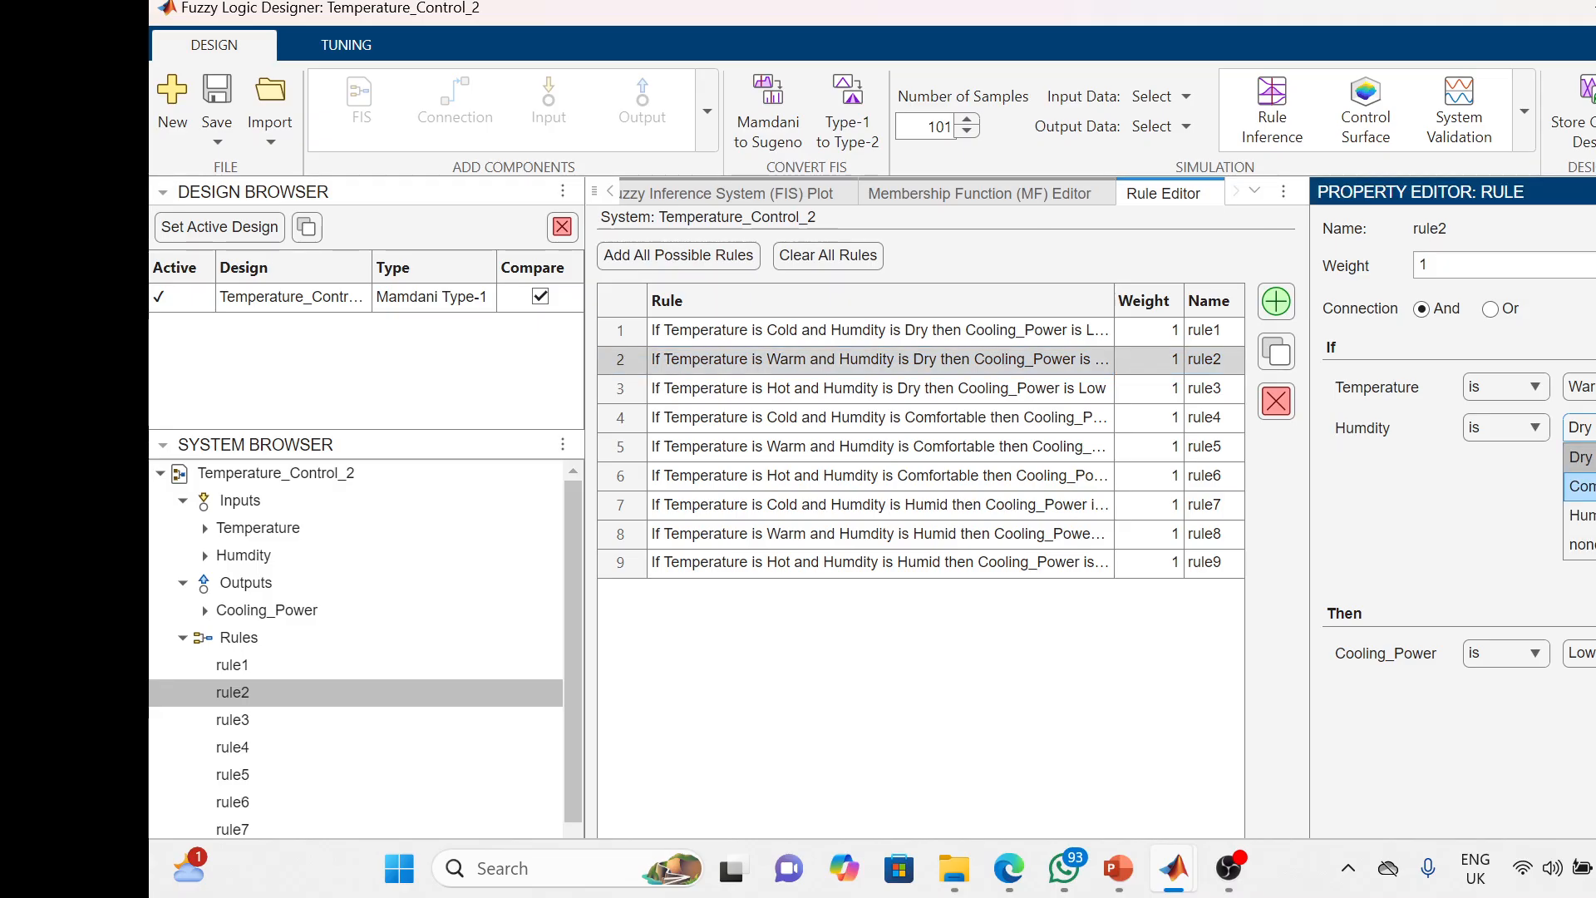
{"action": "left_click", "coordinate": [1580, 488]}
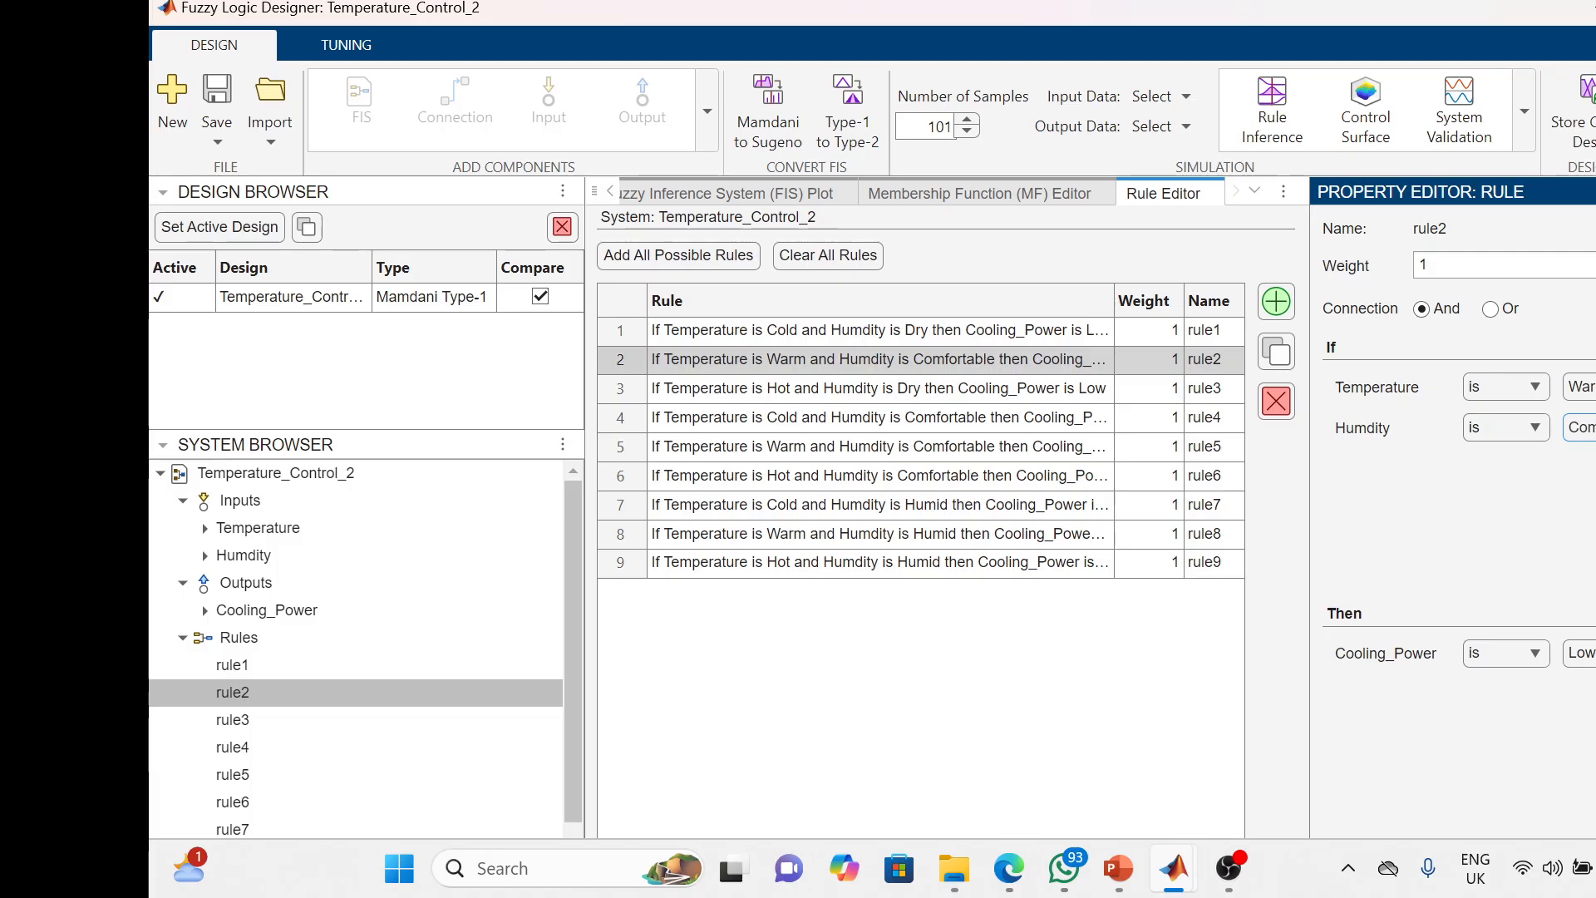
{"action": "left_click", "coordinate": [1580, 652]}
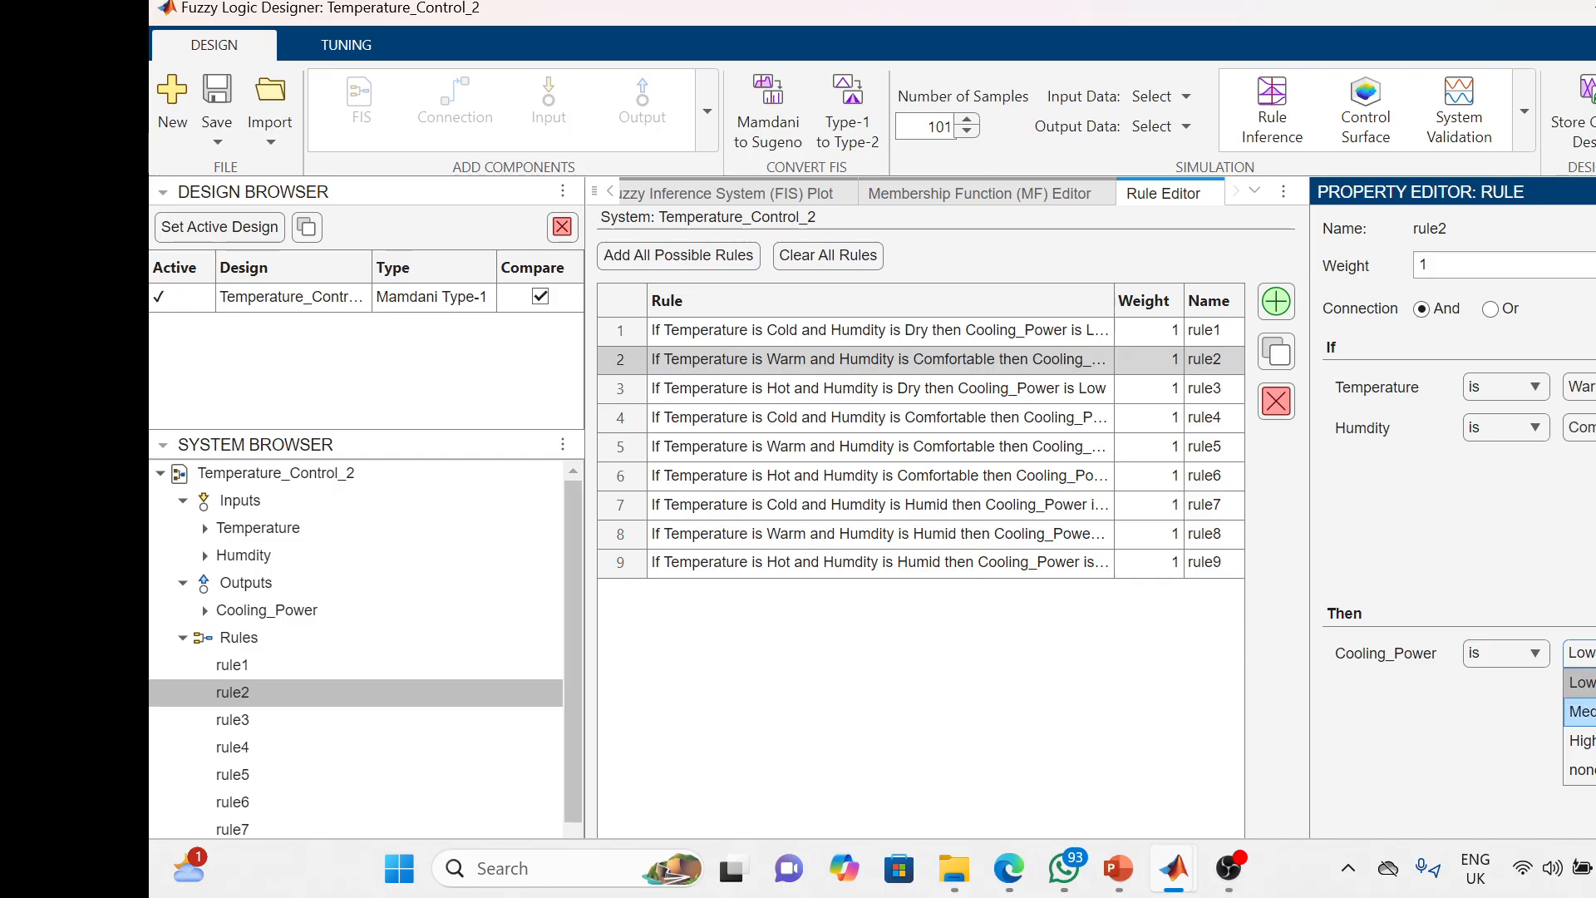
{"action": "left_click", "coordinate": [1581, 712]}
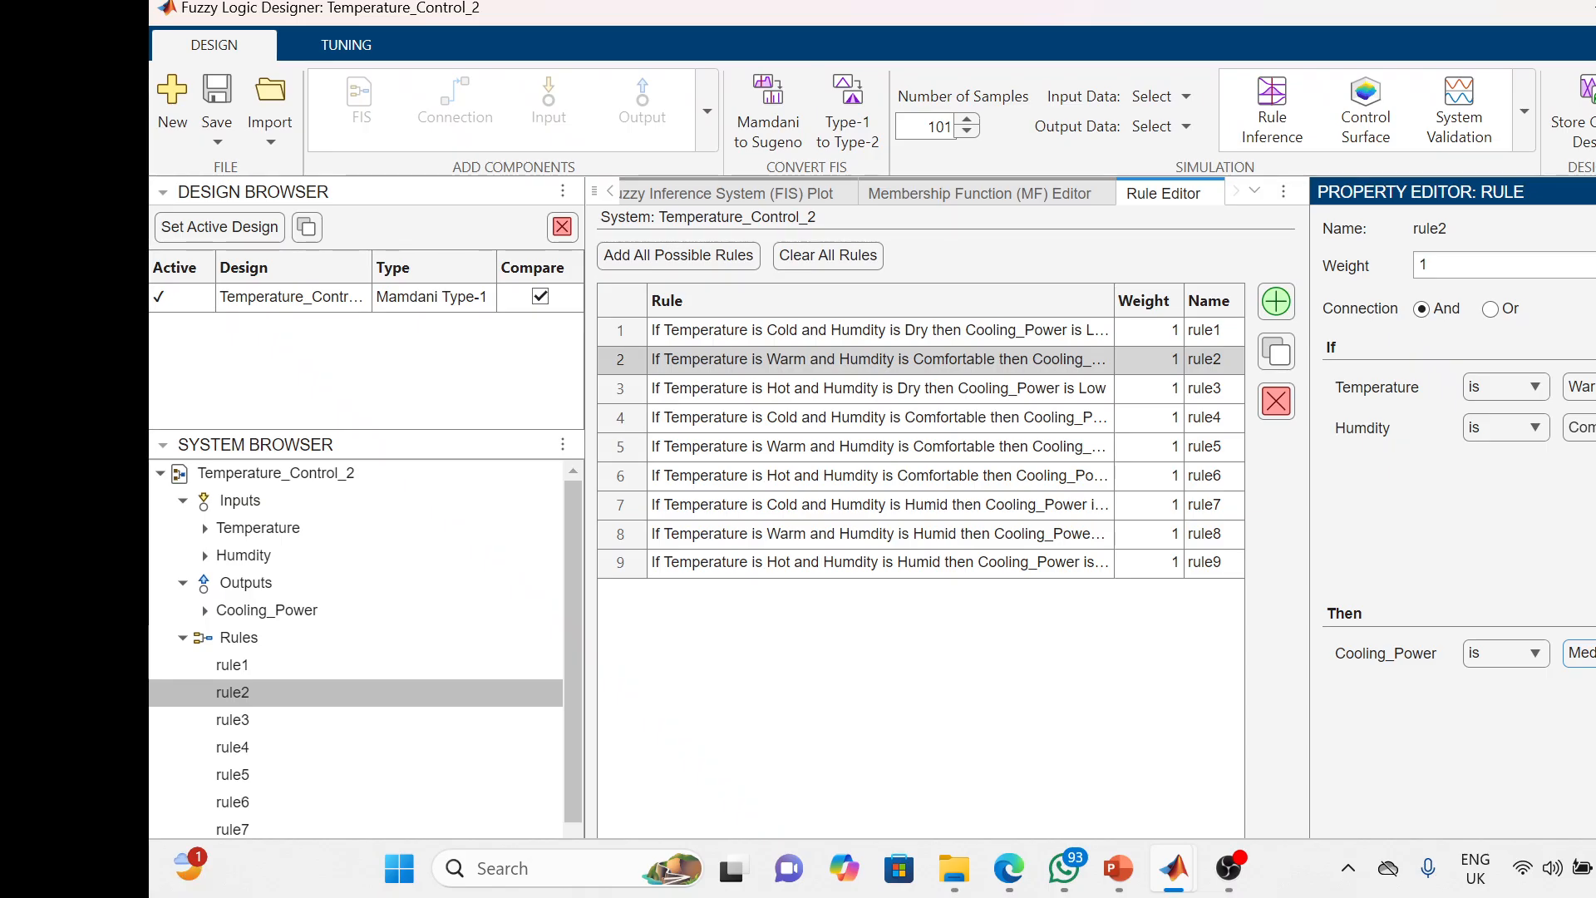
{"action": "left_click", "coordinate": [1170, 676]}
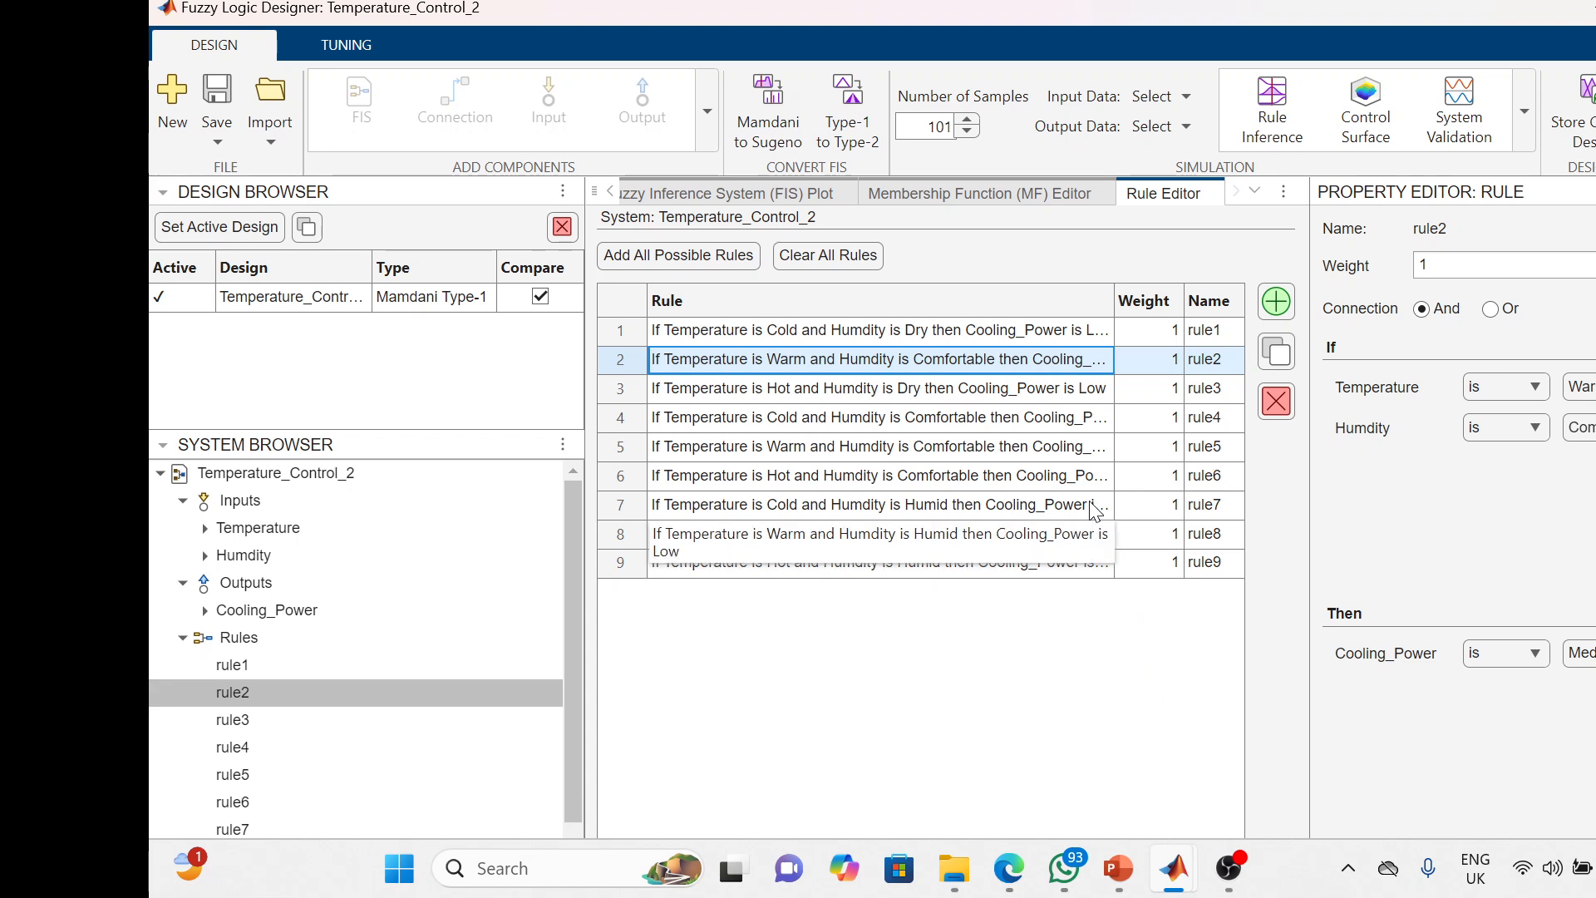
Change rule3 to an Or connection with Humdity set to Comfortable and Cooling_Power set to High
{"action": "left_click", "coordinate": [1019, 389]}
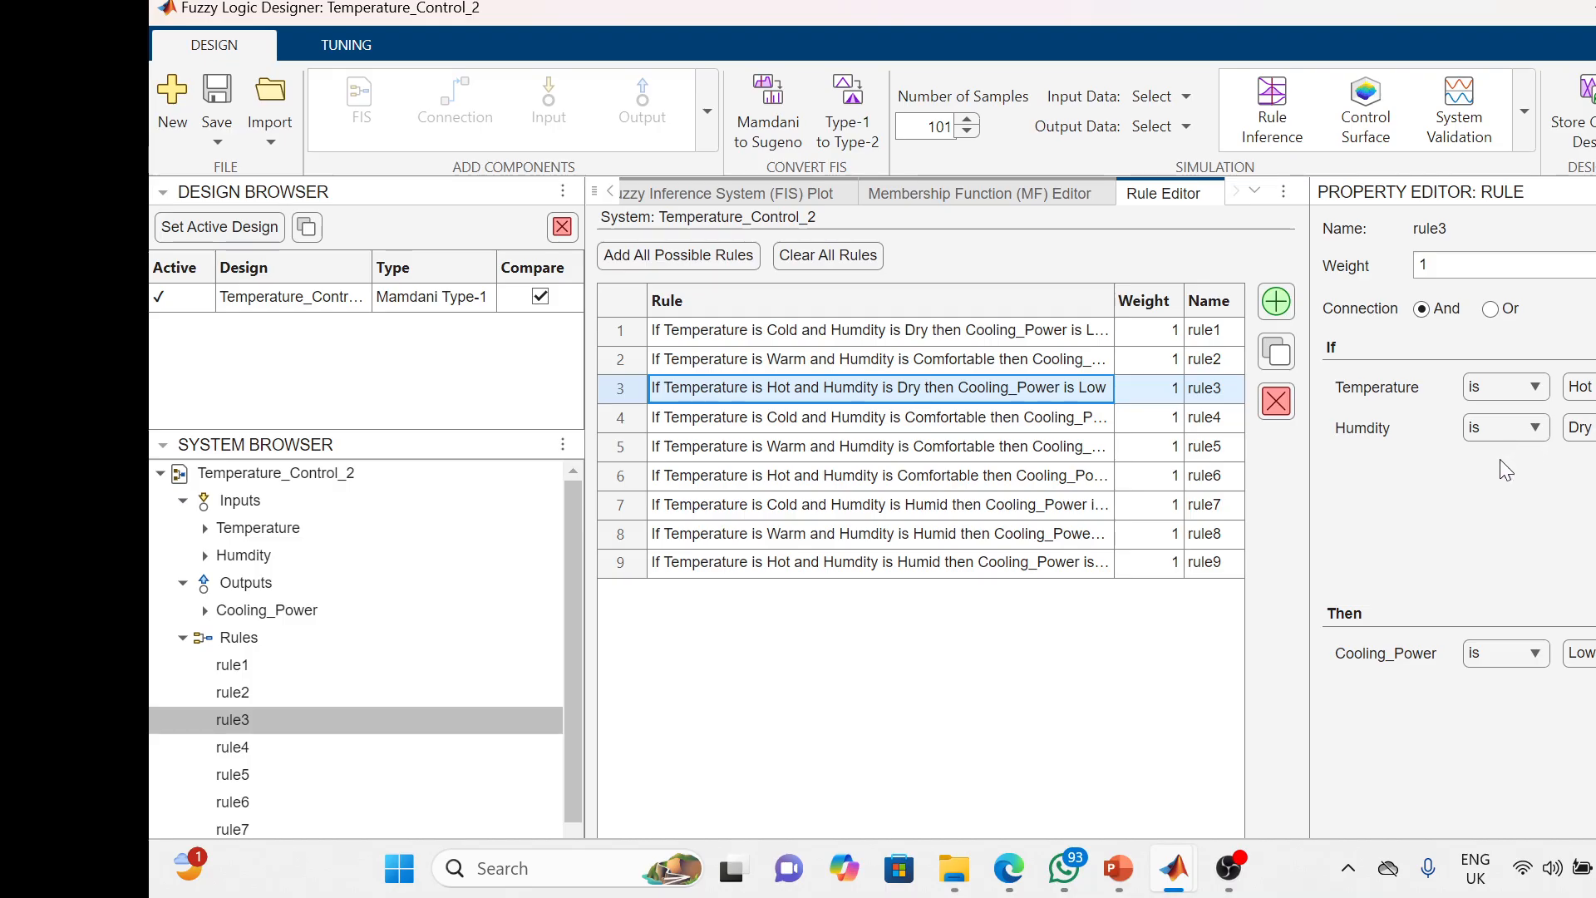
{"action": "left_click", "coordinate": [1491, 309]}
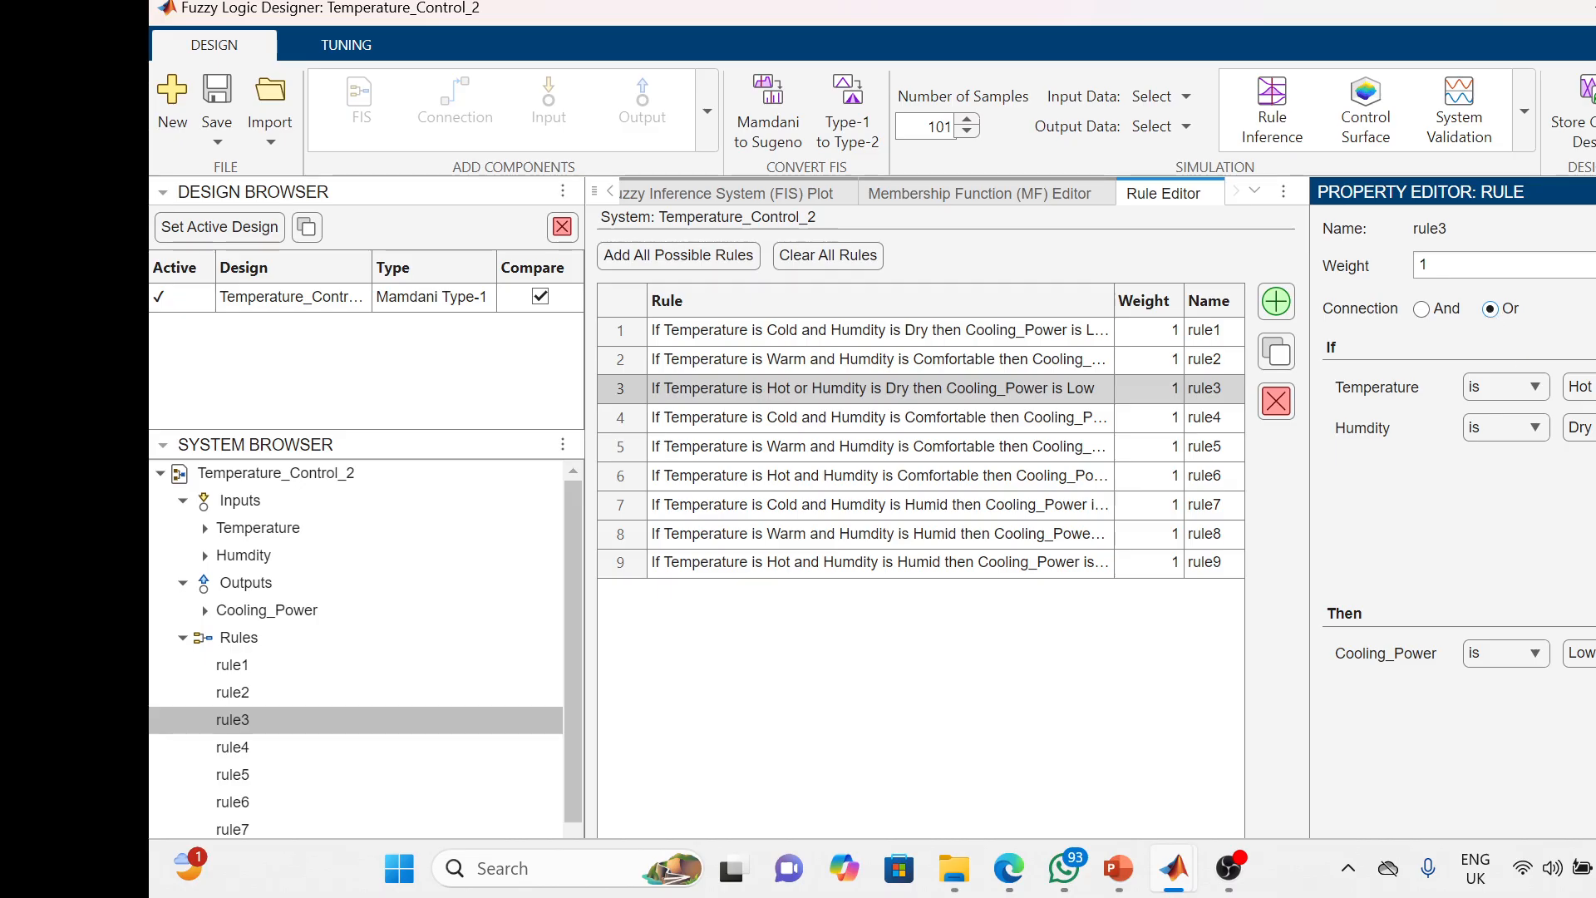
{"action": "left_click", "coordinate": [1581, 427]}
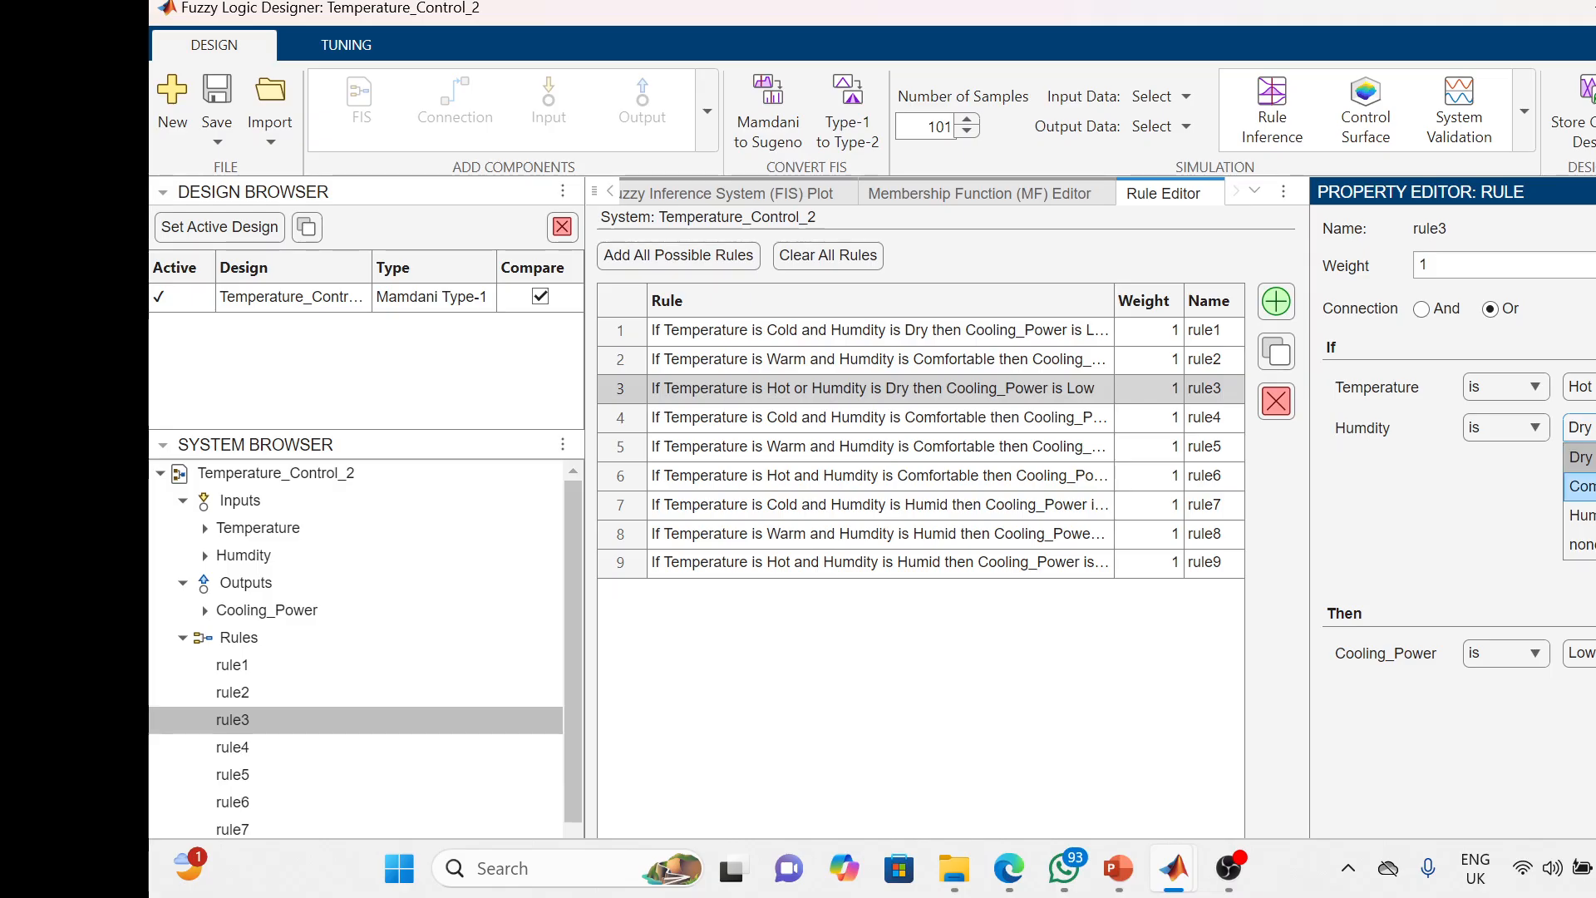
{"action": "left_click", "coordinate": [1580, 487]}
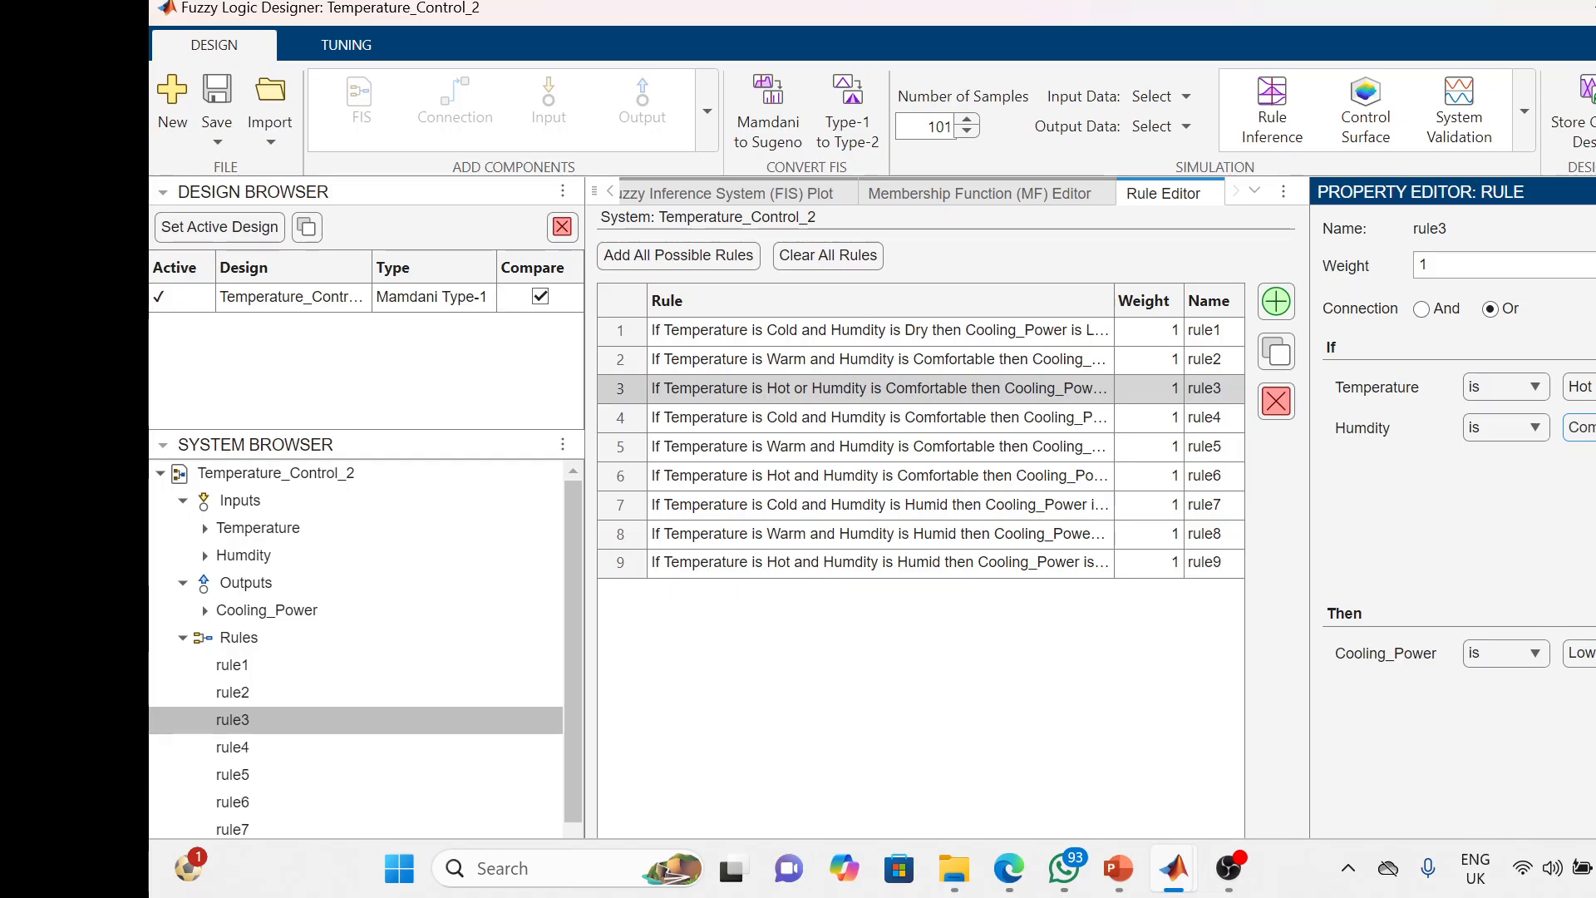
{"action": "left_click", "coordinate": [1582, 654]}
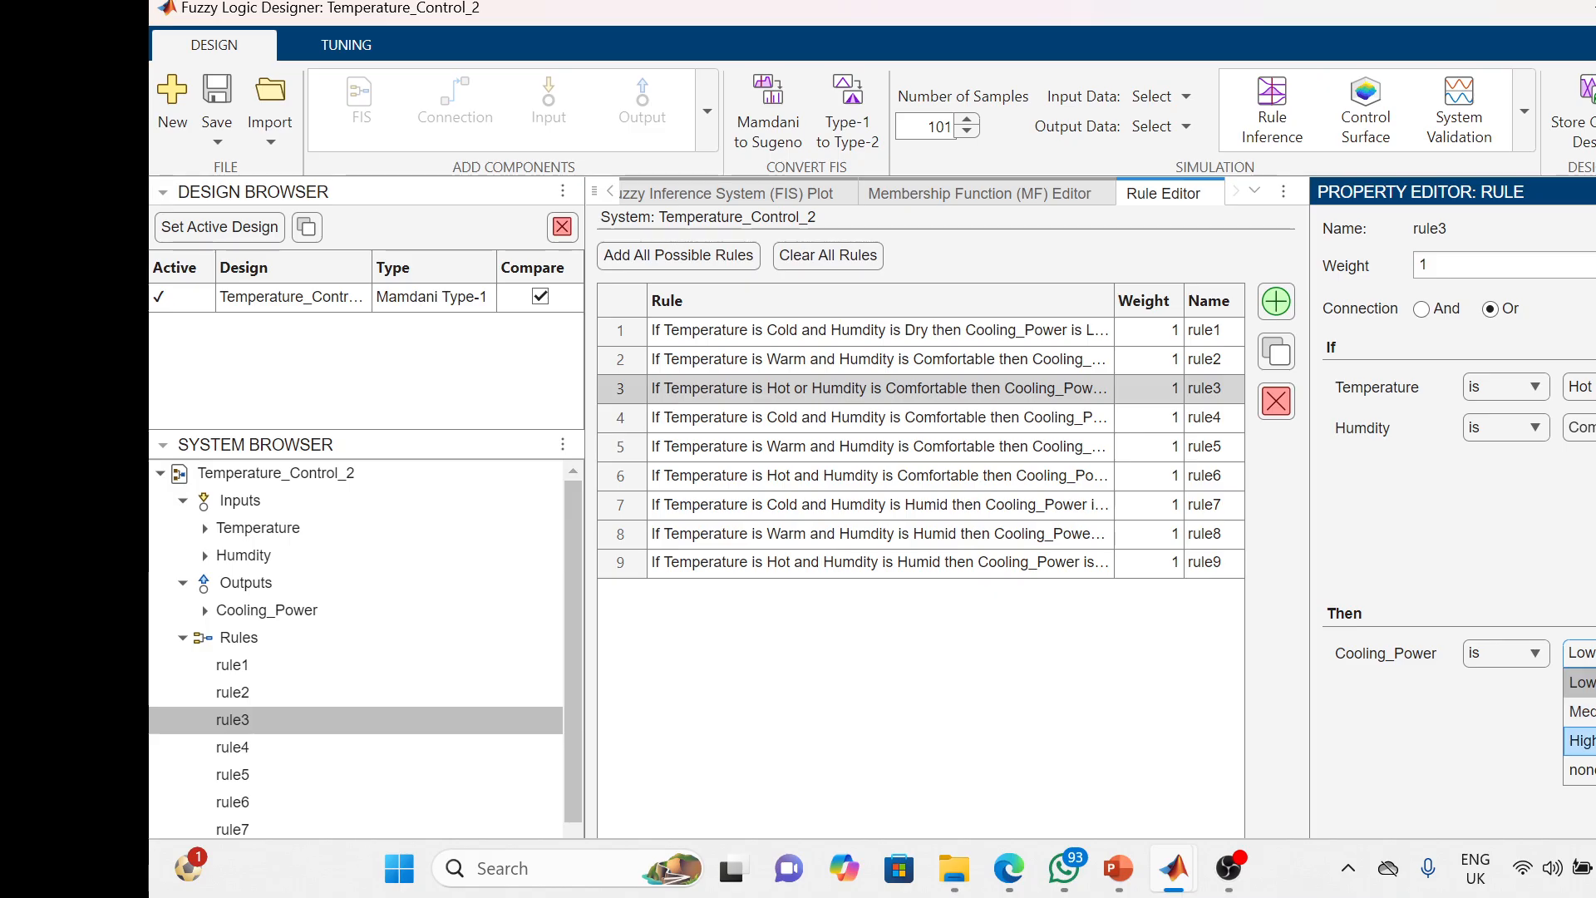
{"action": "left_click", "coordinate": [1582, 741]}
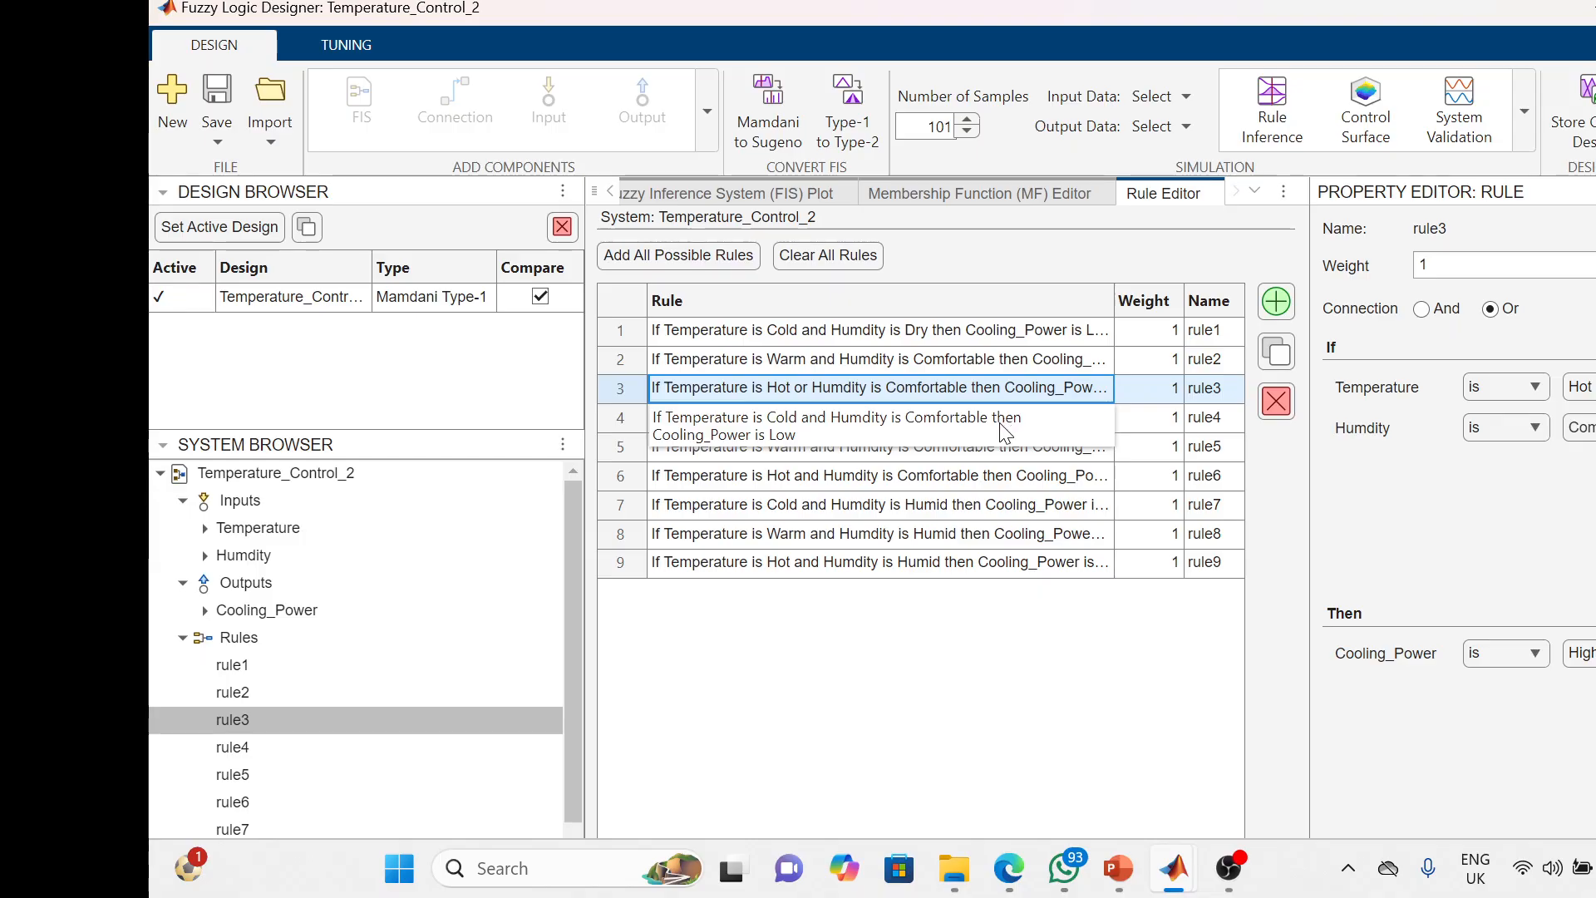
Delete all rules listed after rule3, one by one, keeping only rule1, rule2 and rule3
{"action": "left_click", "coordinate": [1006, 434]}
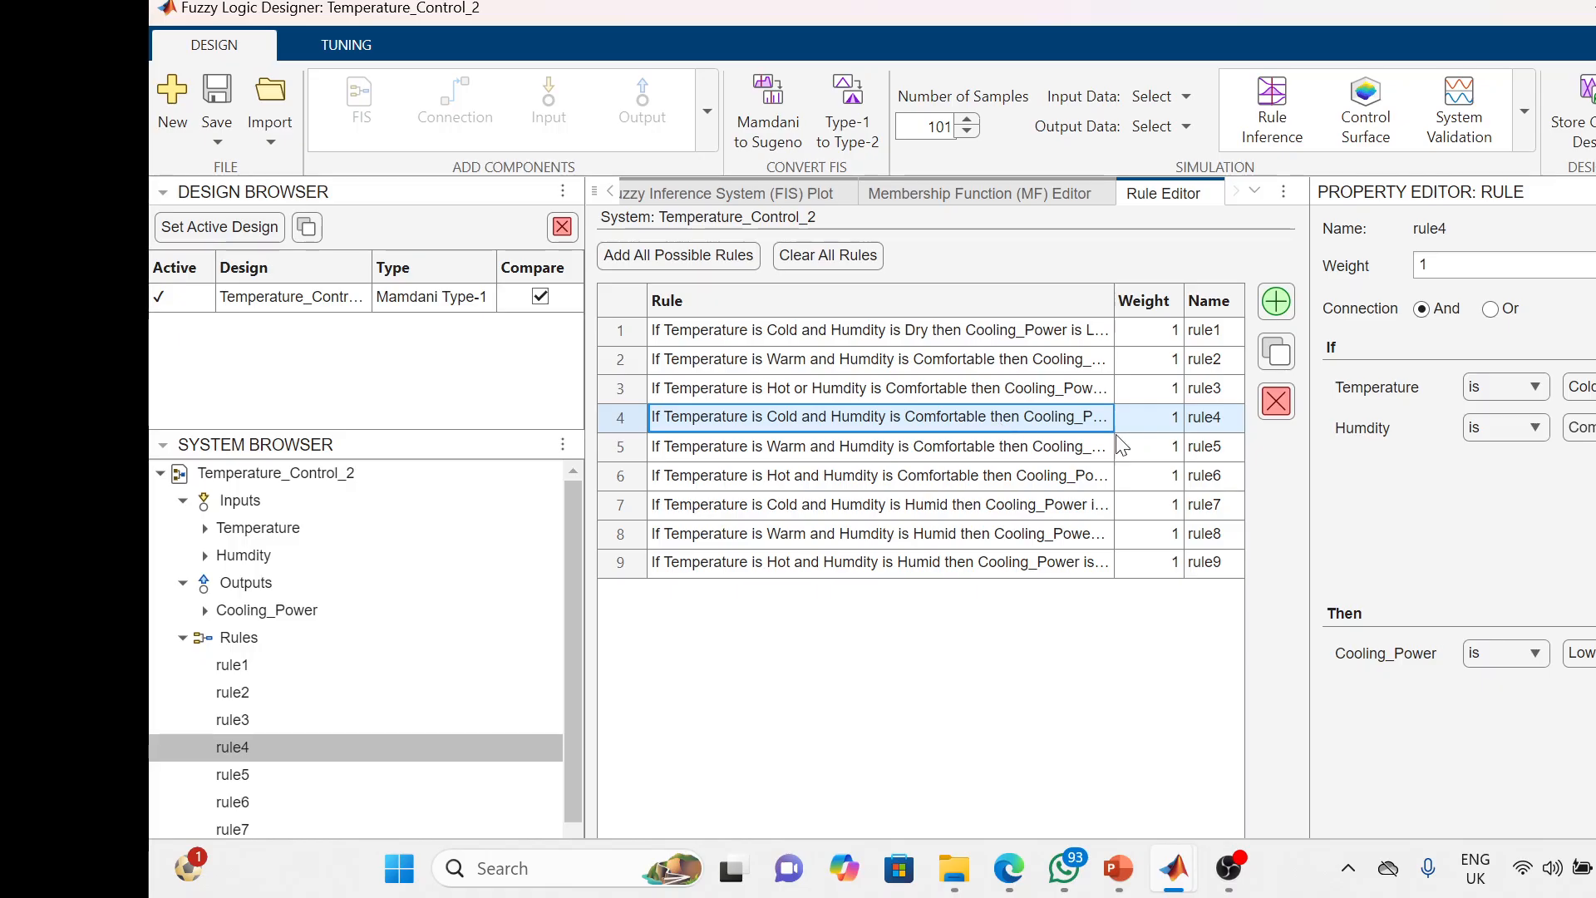
{"action": "left_click", "coordinate": [1280, 411]}
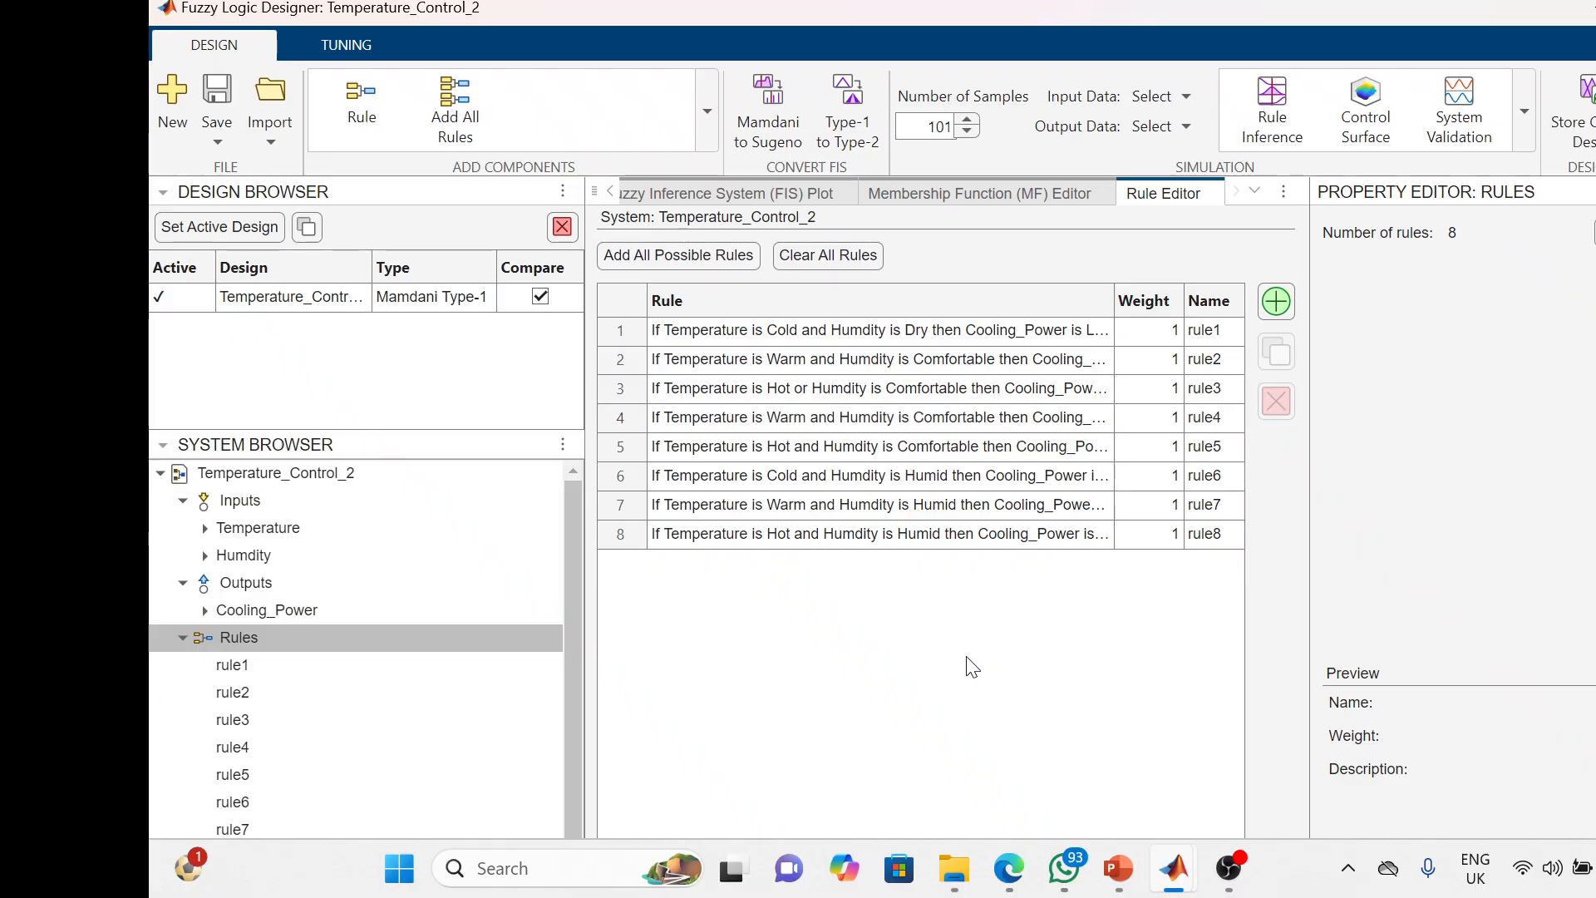
{"action": "left_click", "coordinate": [914, 428]}
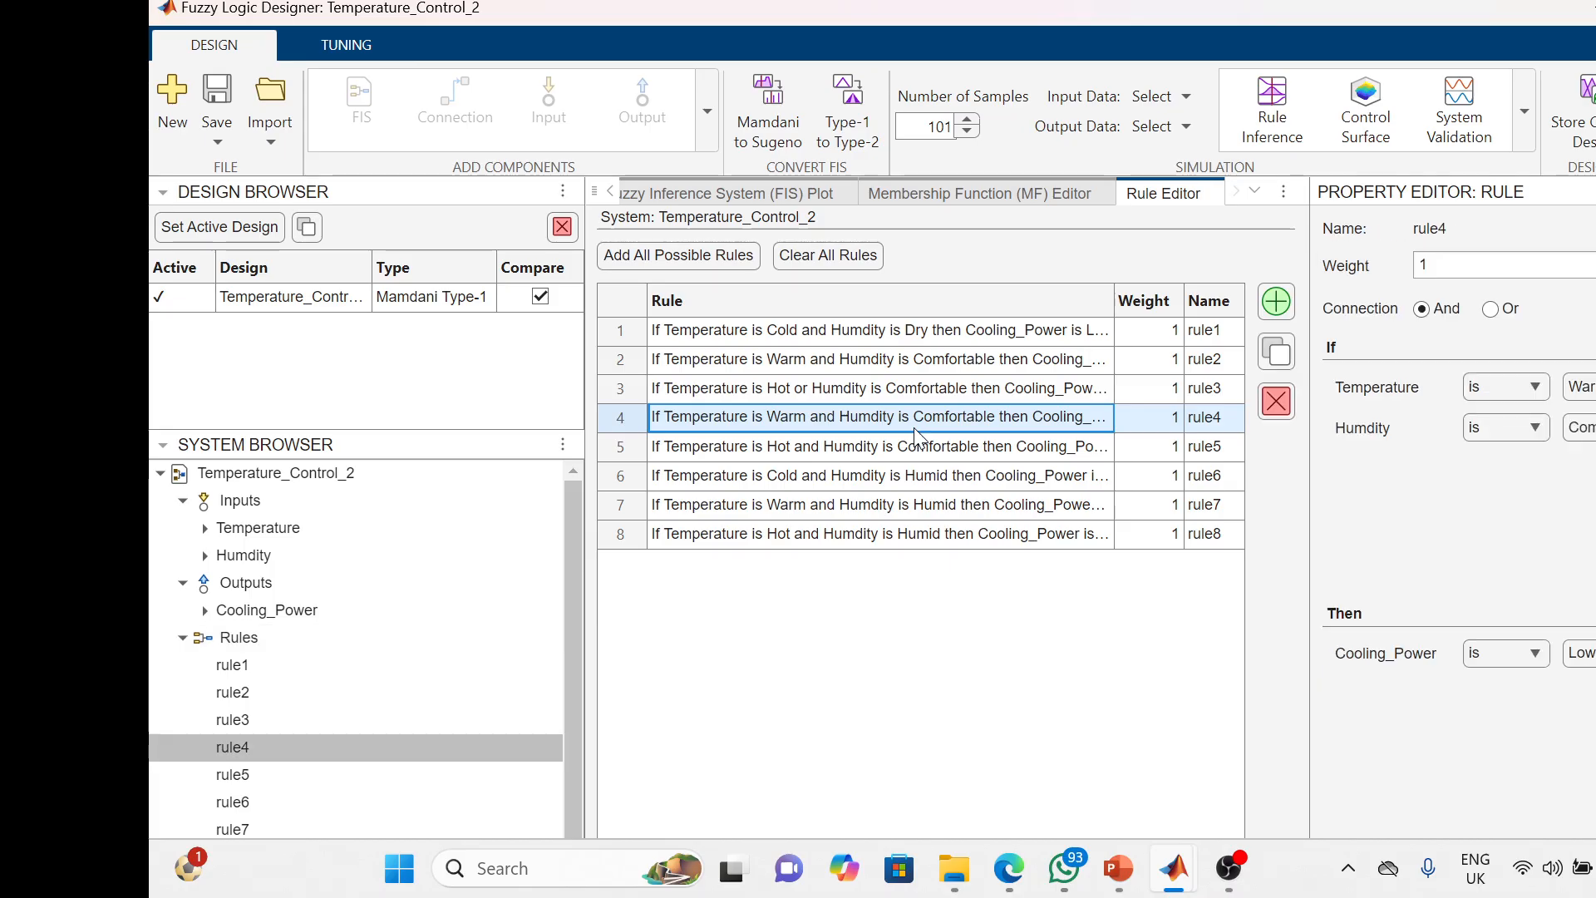
{"action": "left_click", "coordinate": [1278, 403]}
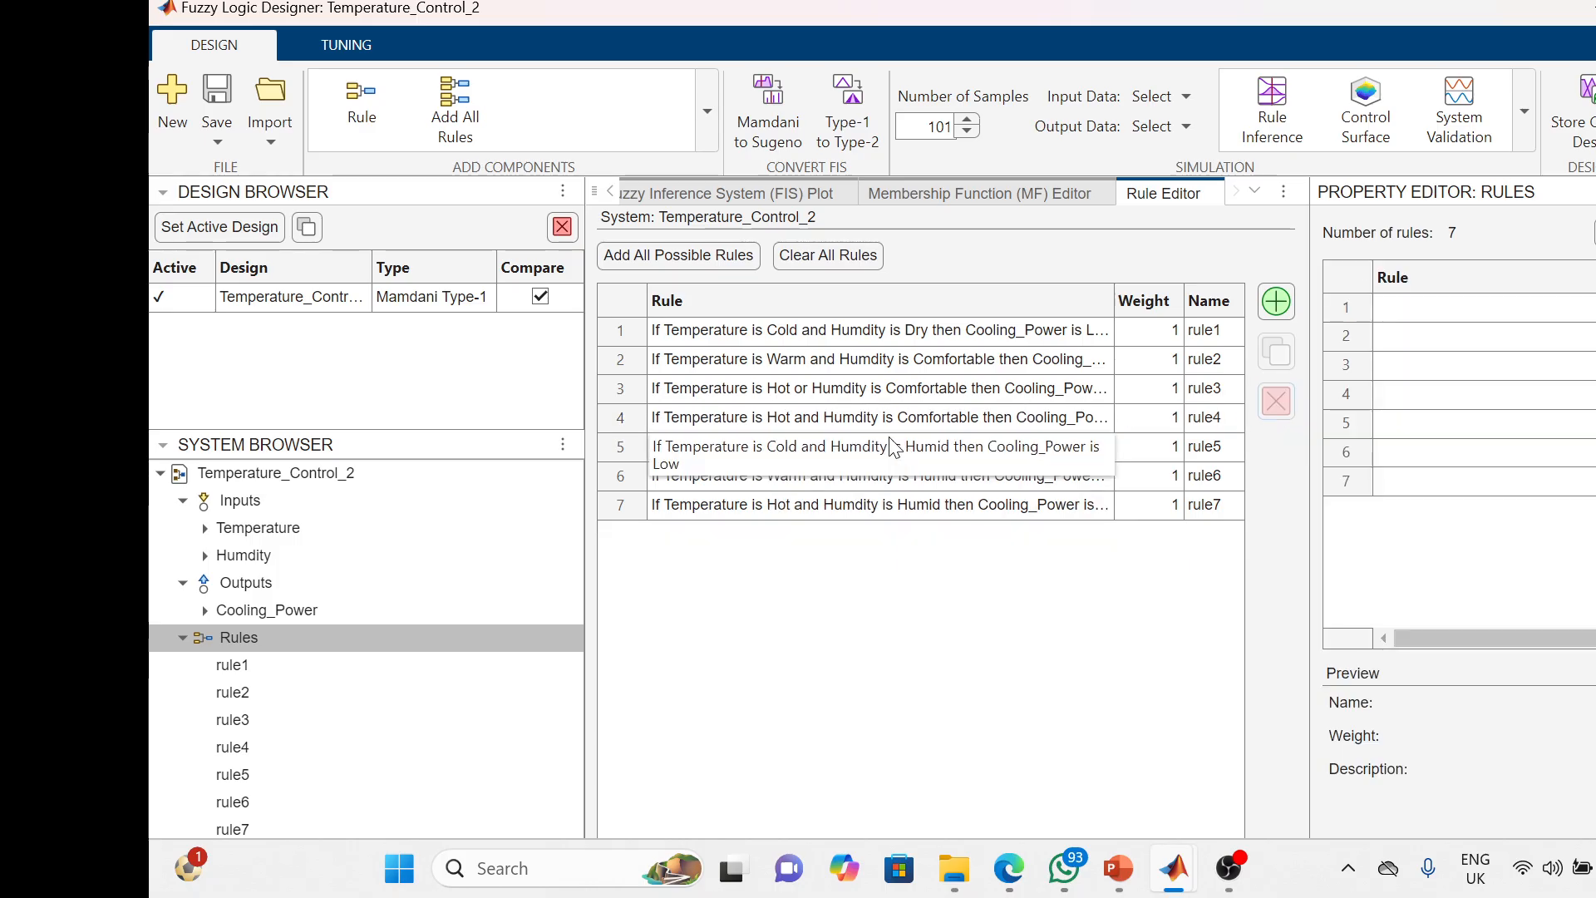
{"action": "left_click", "coordinate": [888, 427]}
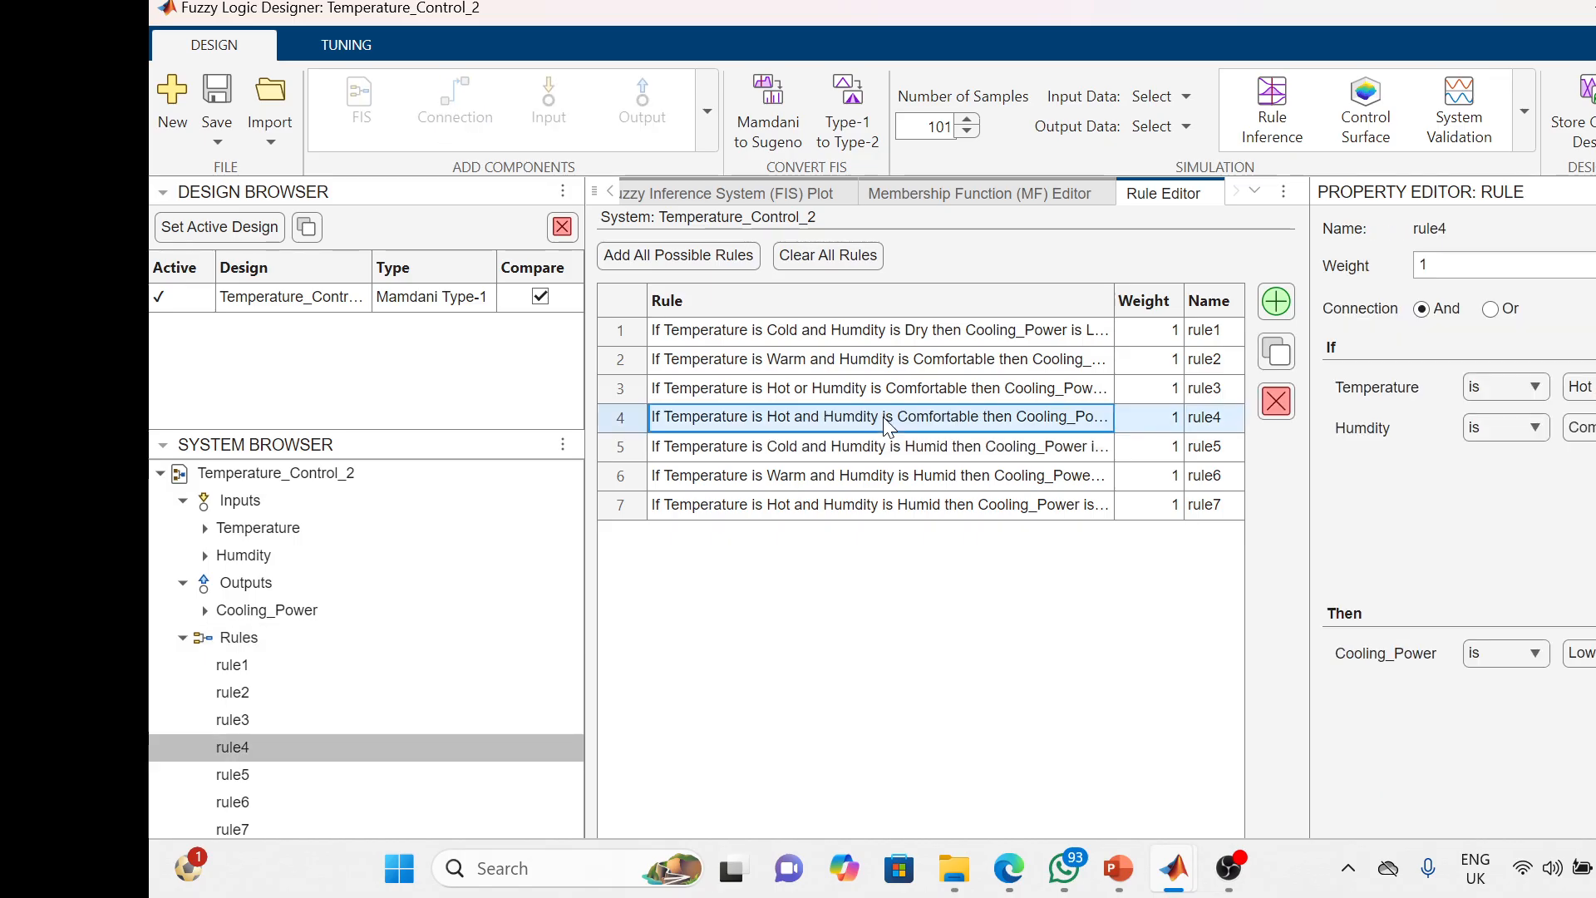
{"action": "left_click", "coordinate": [1288, 412]}
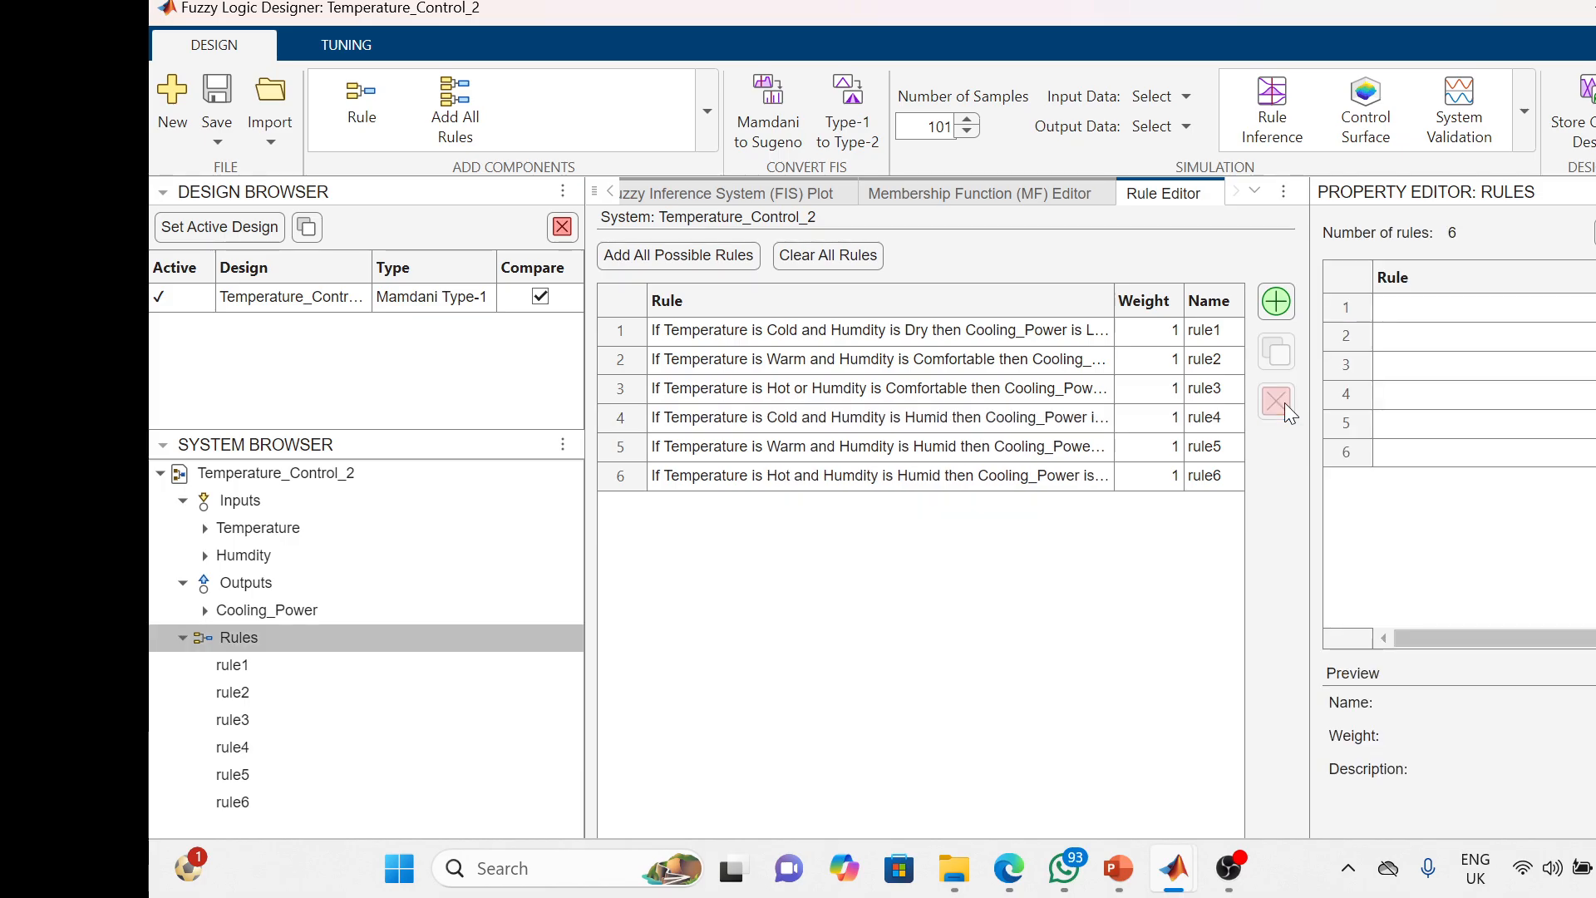
{"action": "left_click", "coordinate": [964, 419]}
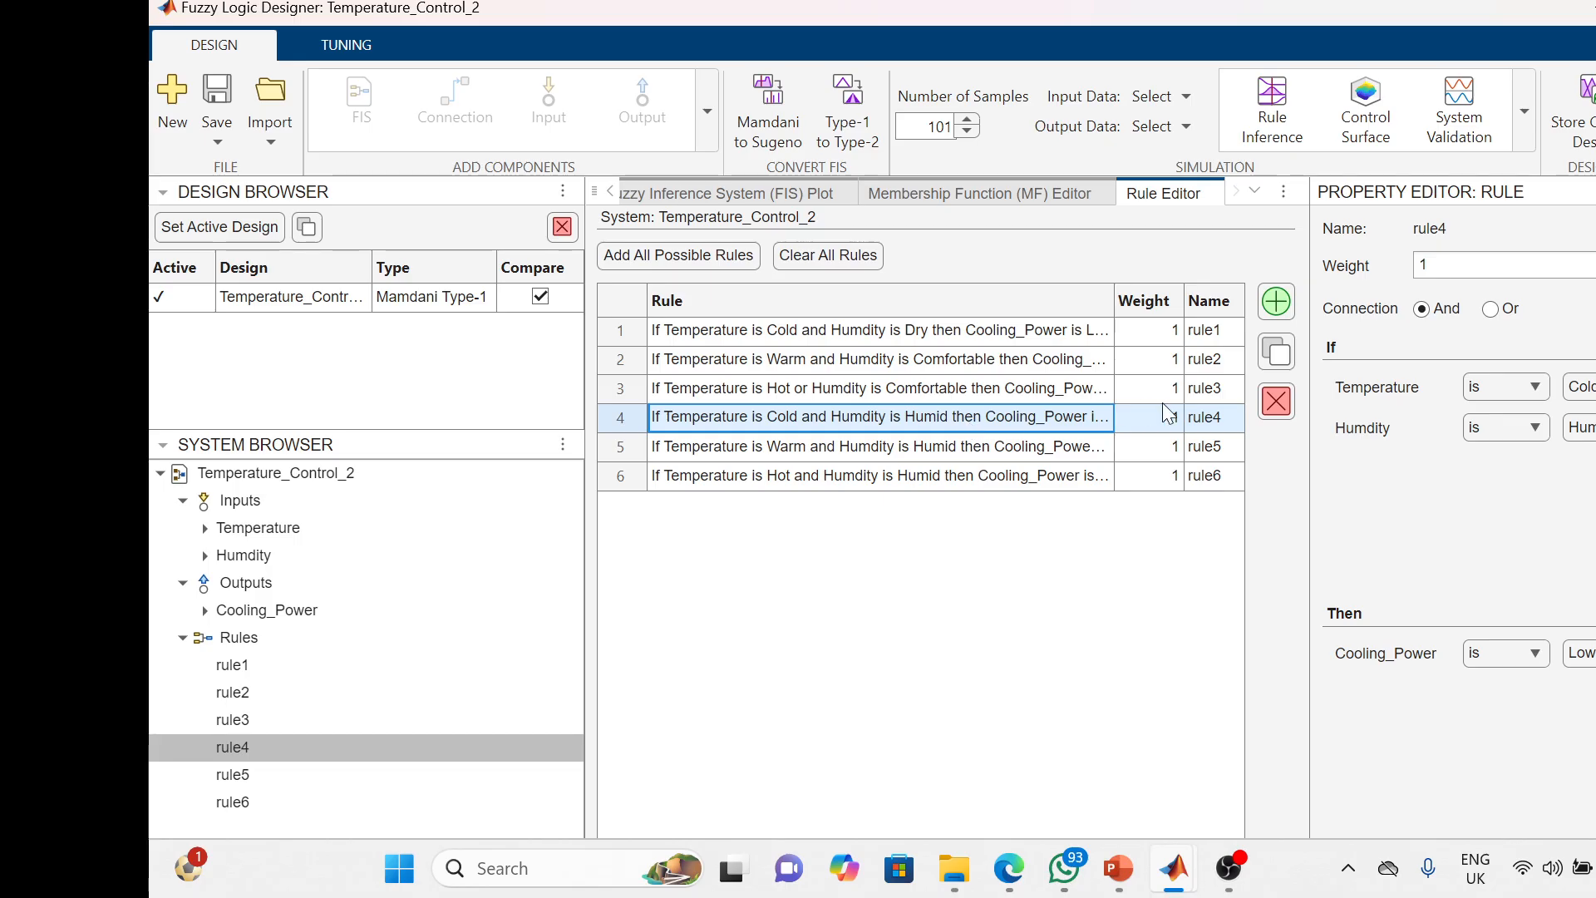
{"action": "left_click", "coordinate": [1277, 400]}
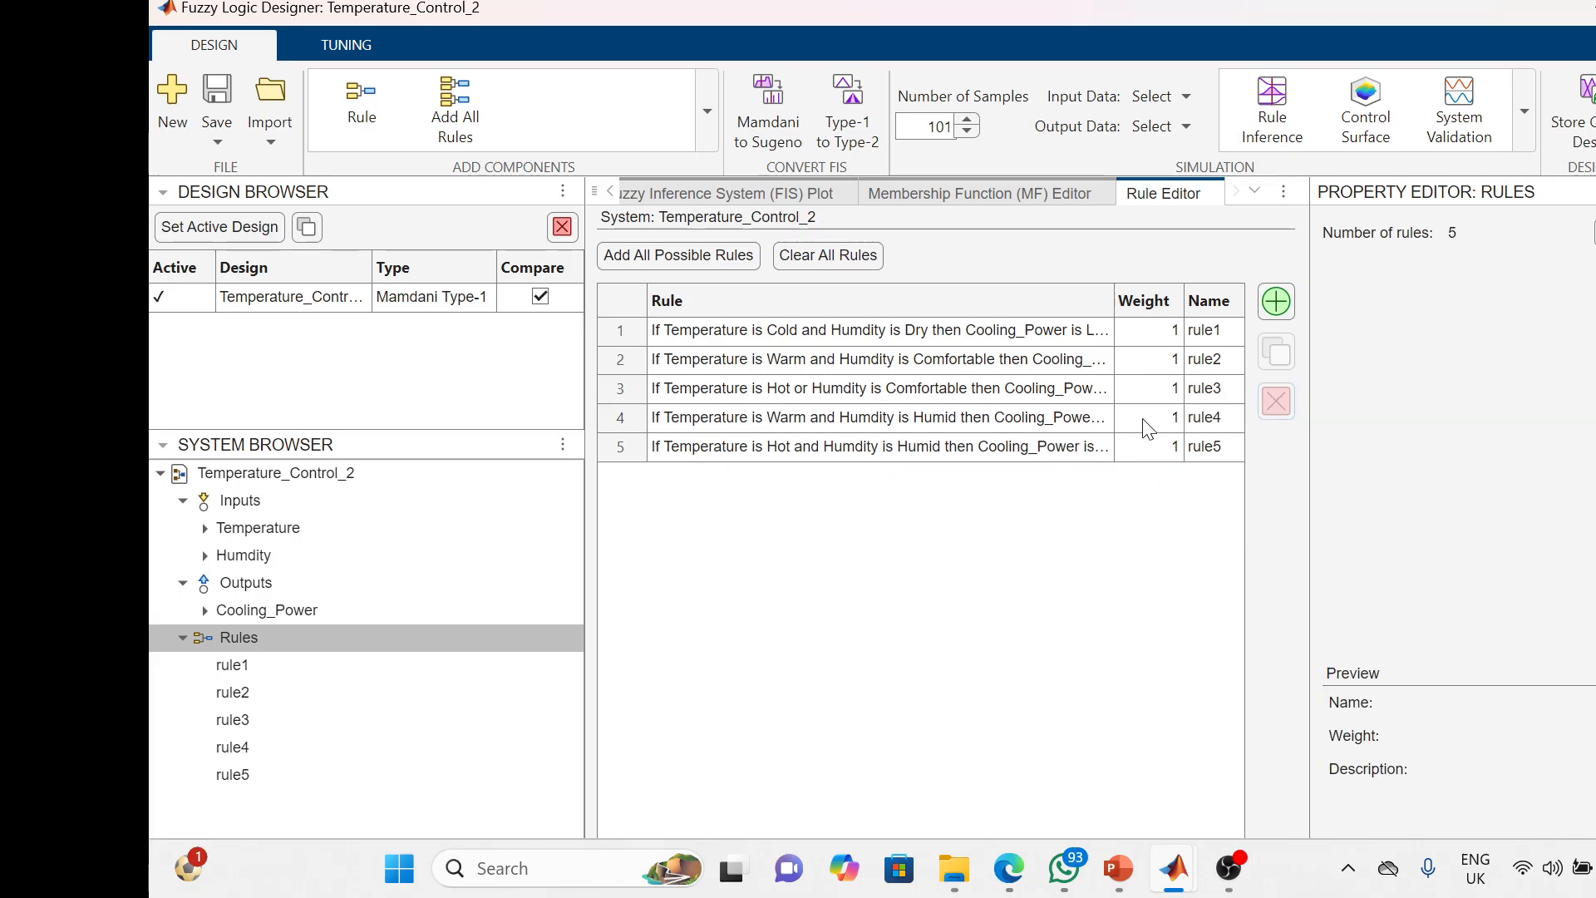
{"action": "left_click", "coordinate": [998, 423]}
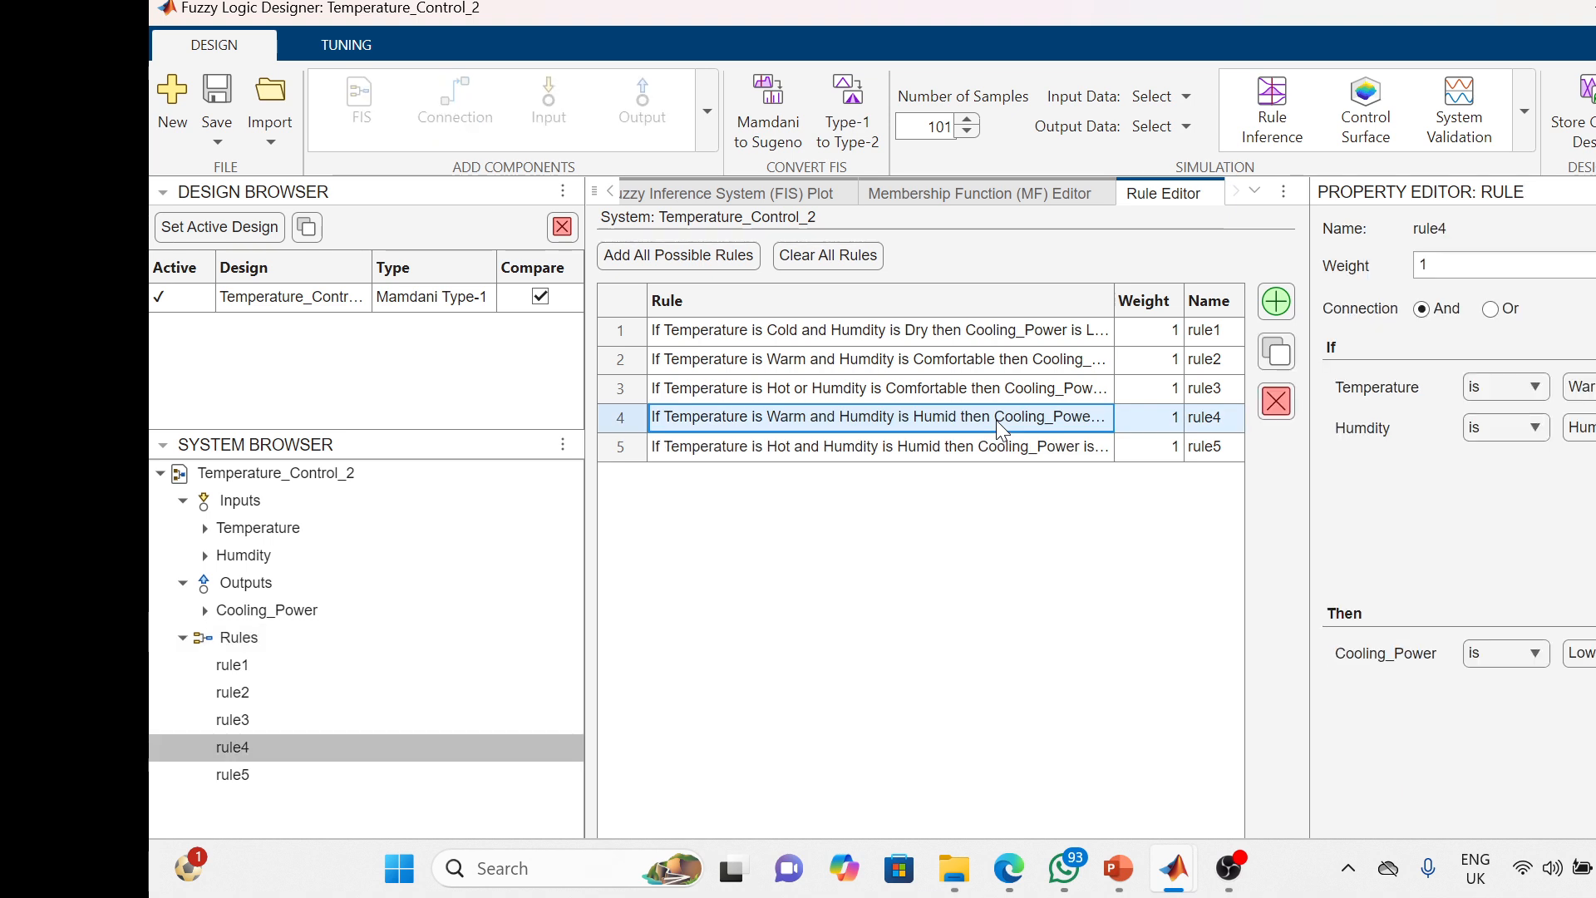
{"action": "left_click", "coordinate": [1278, 398]}
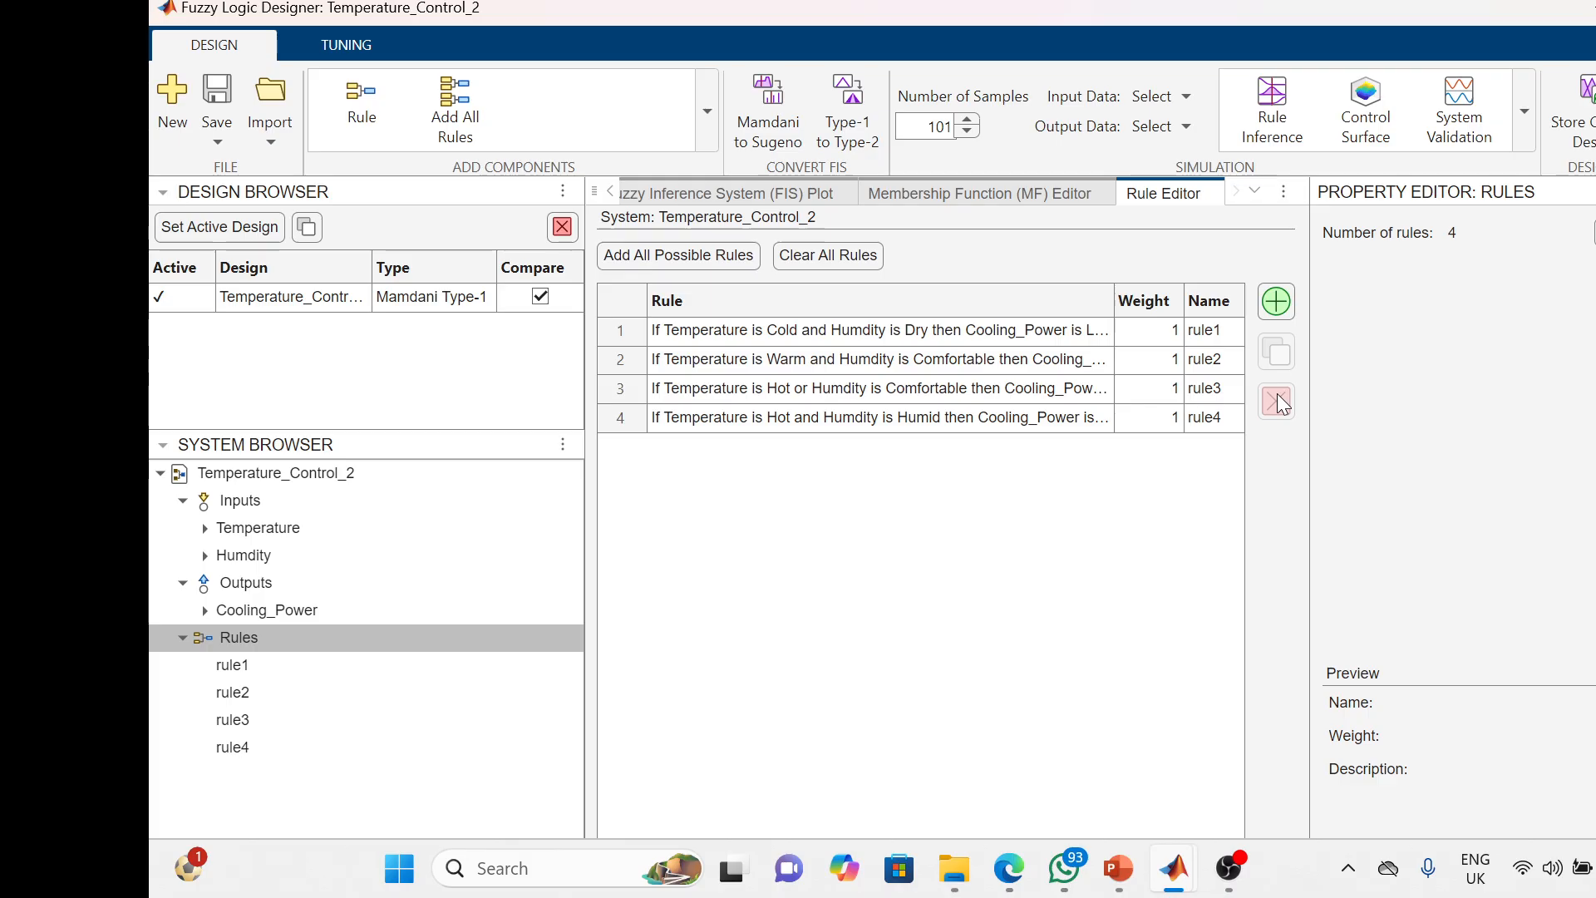
{"action": "left_click", "coordinate": [1109, 418]}
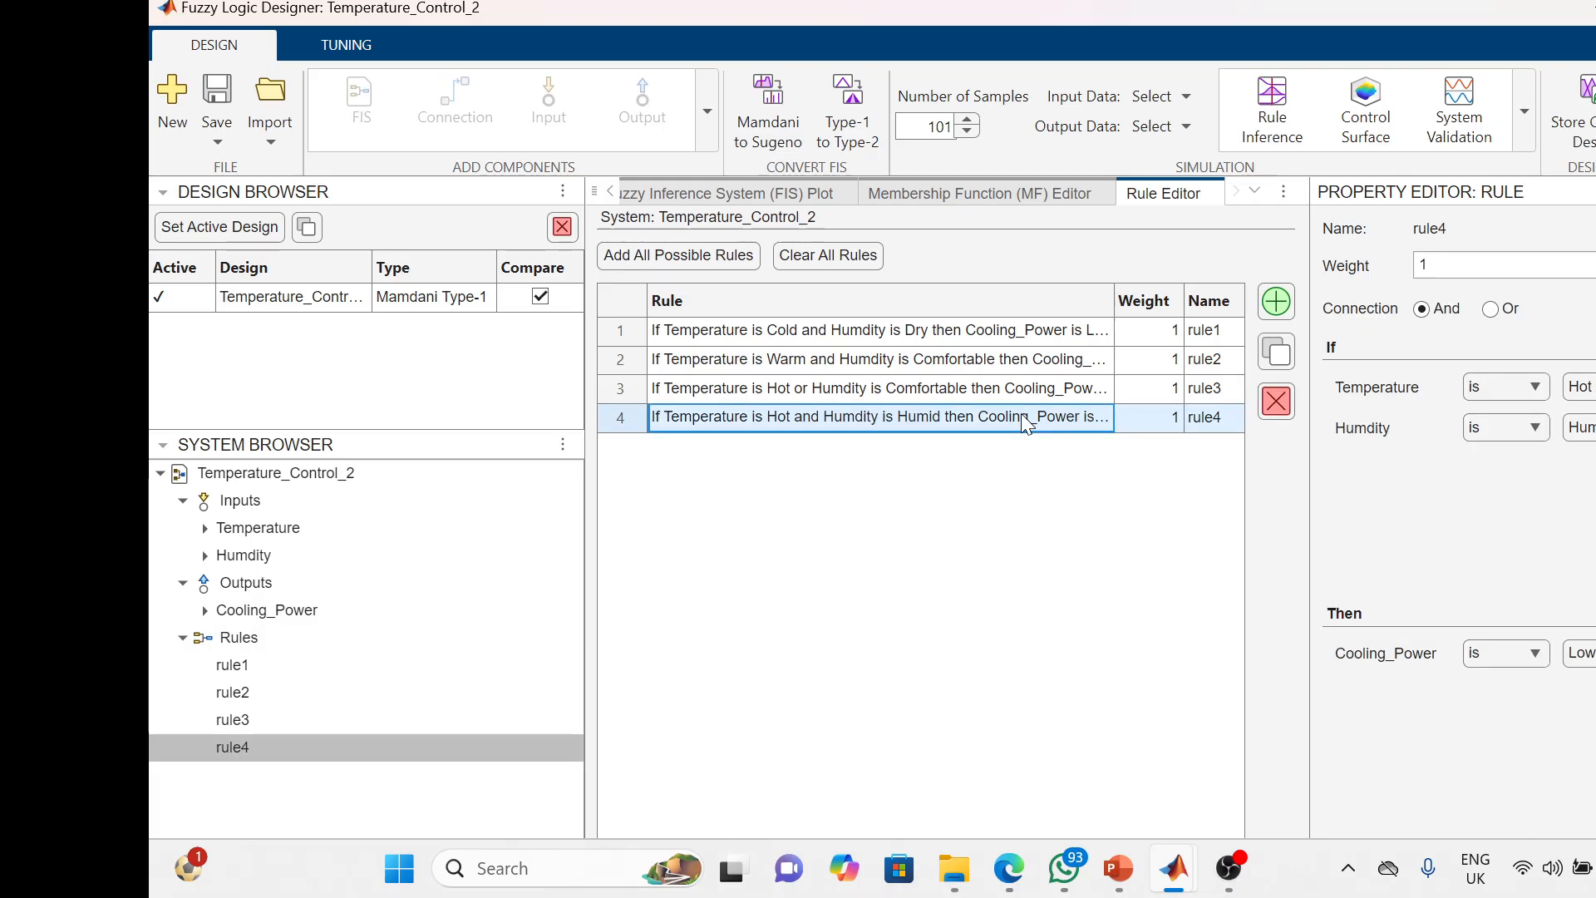
{"action": "left_click", "coordinate": [1285, 406]}
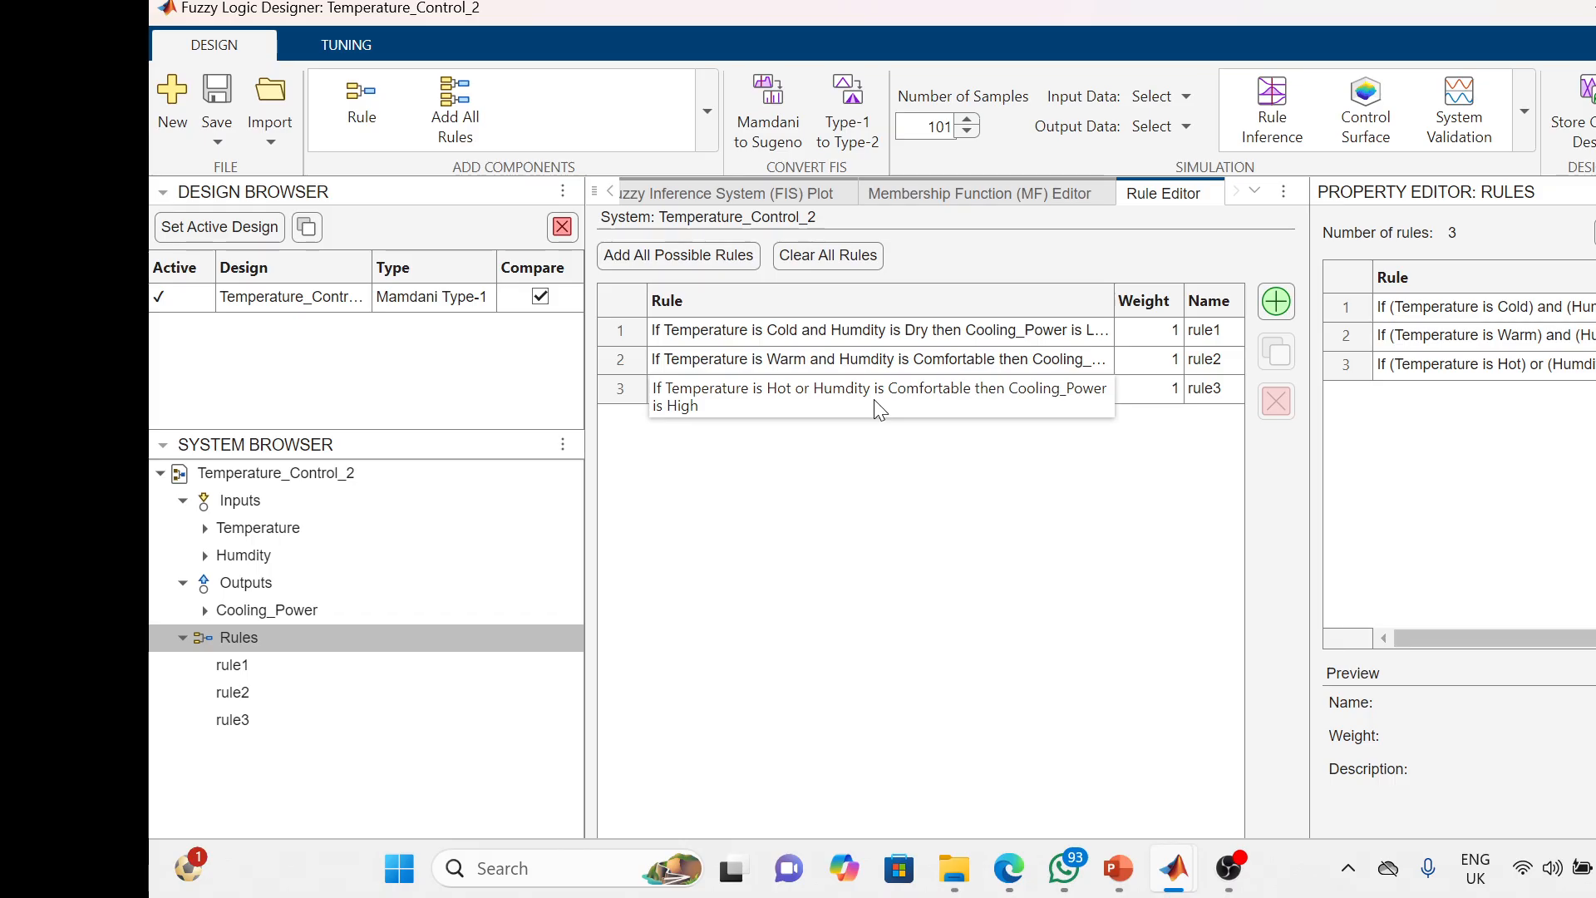
Set rule3's Humdity condition to Humid
{"action": "left_click", "coordinate": [875, 399]}
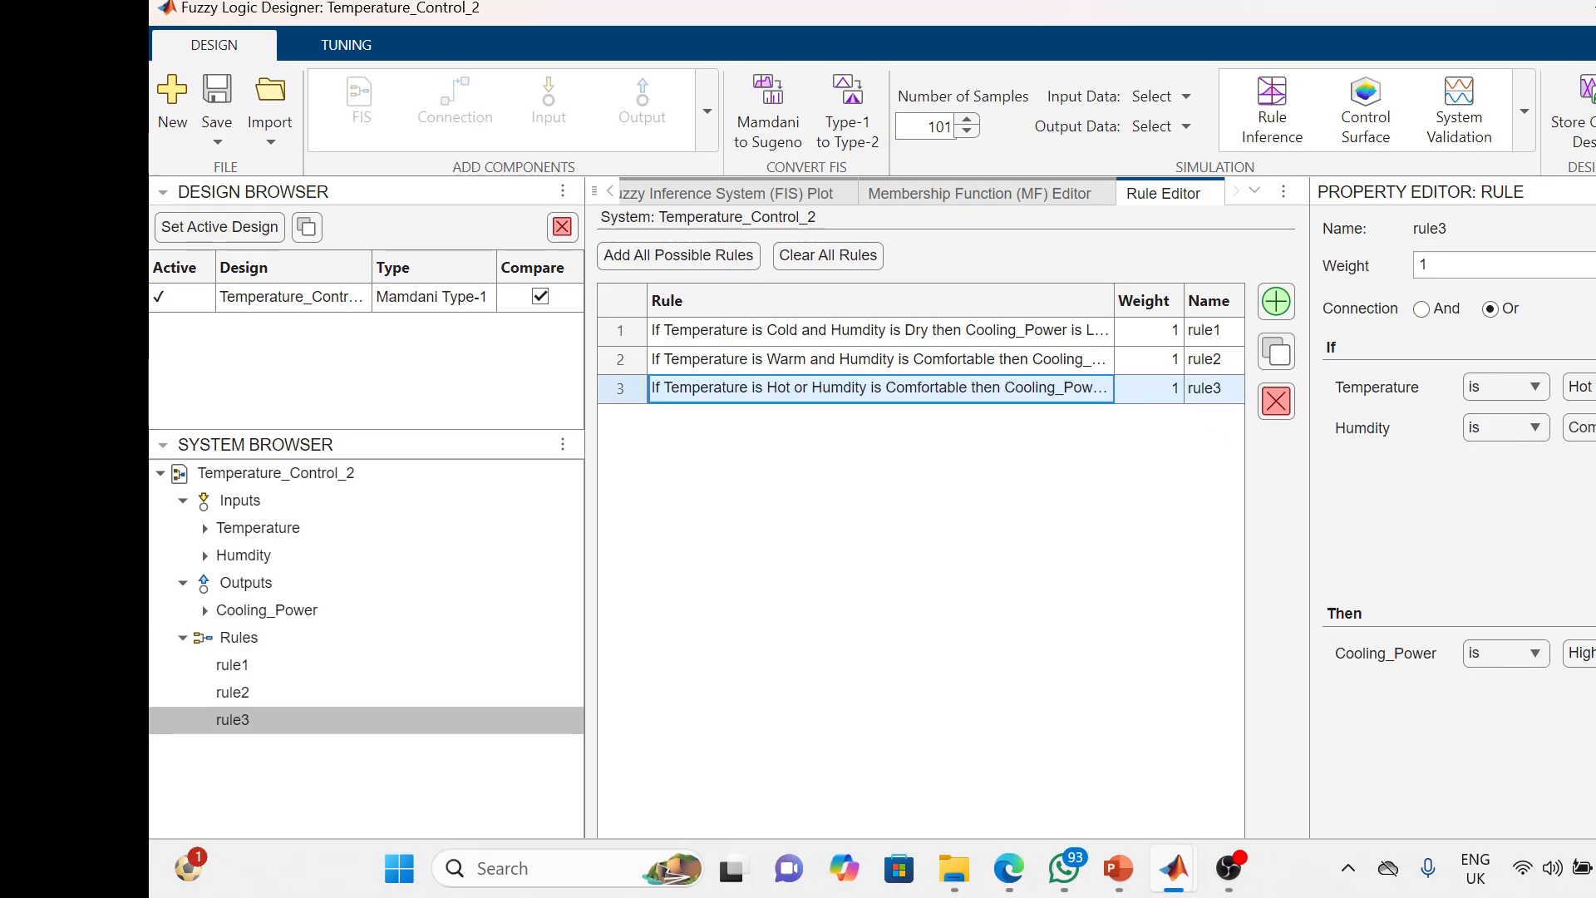
{"action": "left_click", "coordinate": [1581, 427]}
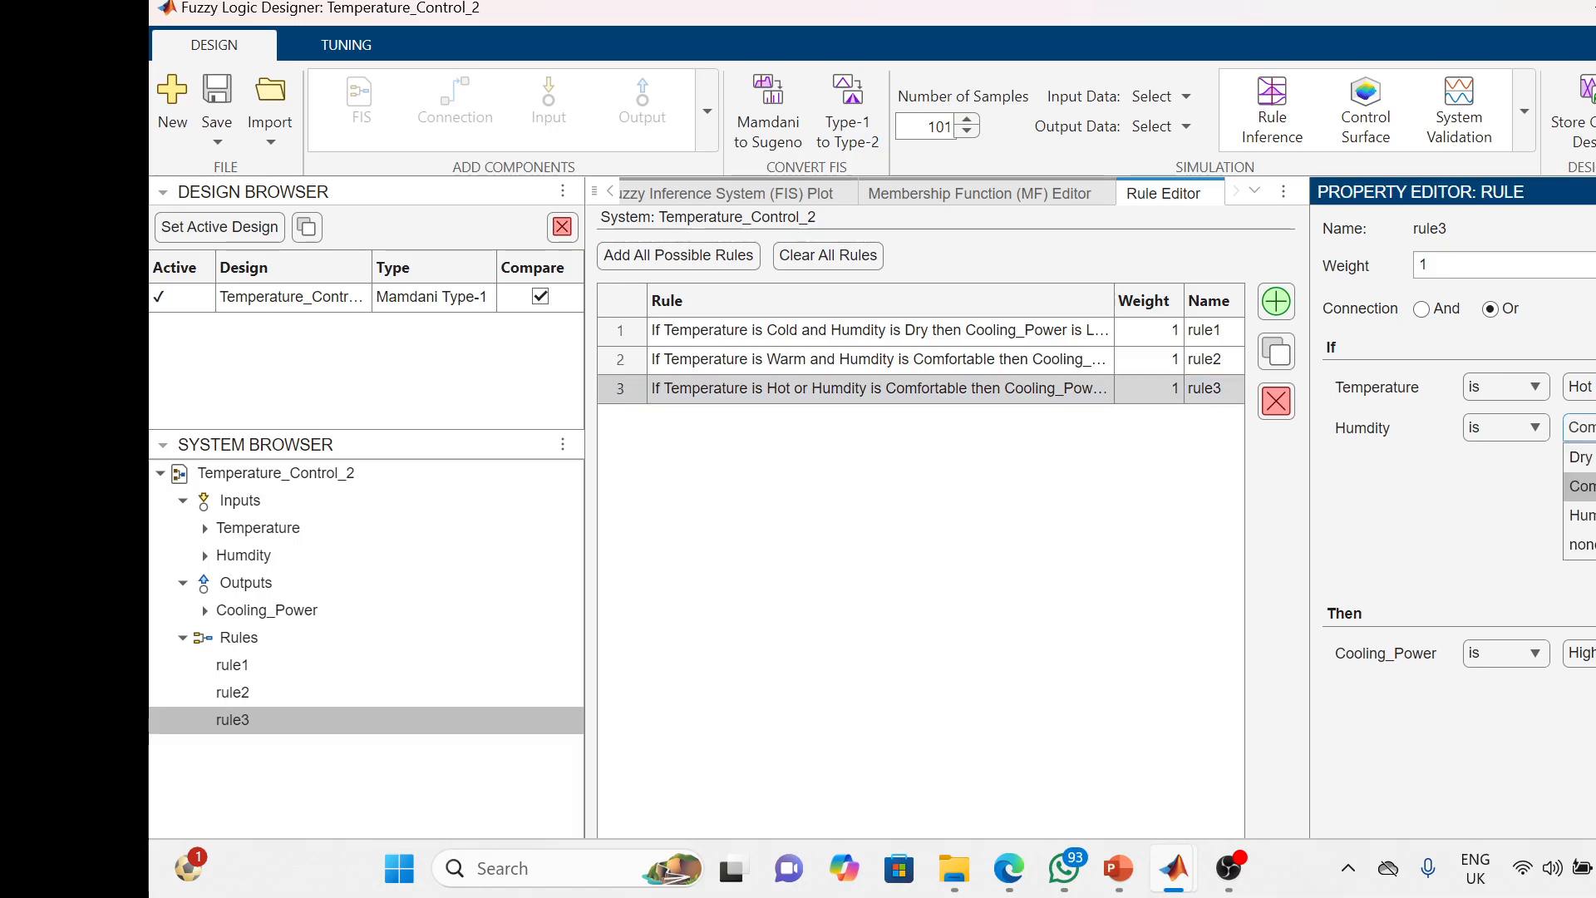
{"action": "left_click", "coordinate": [1581, 516]}
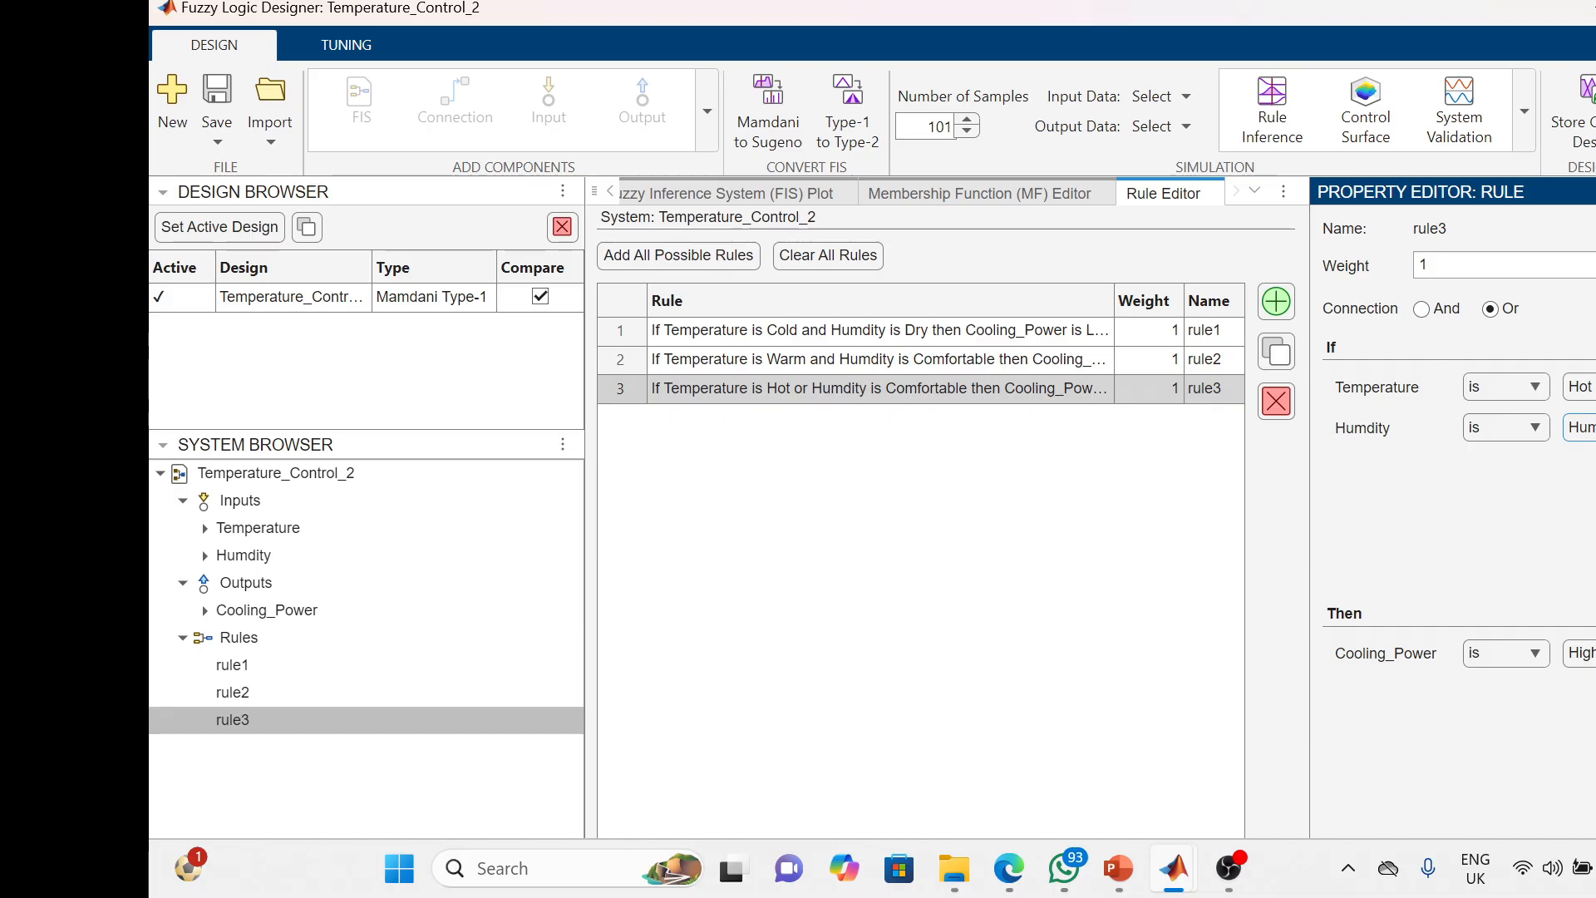
{"action": "left_click", "coordinate": [1021, 578]}
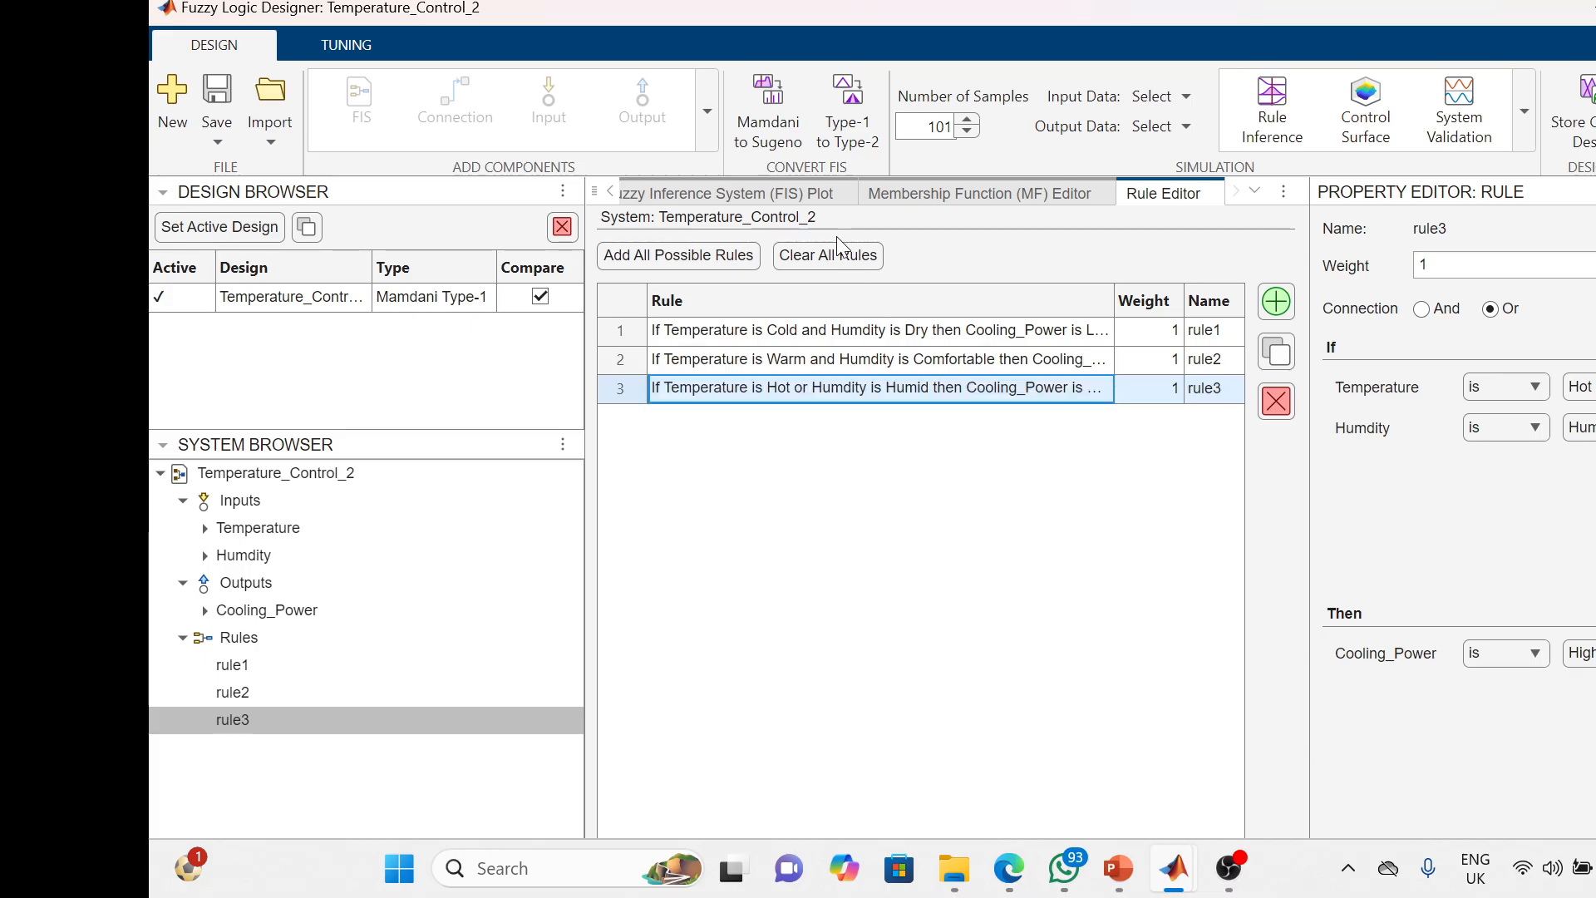
Check the overall fuzzy inference system plot, then open the Rule Inference view to examine the three rules
{"action": "left_click", "coordinate": [828, 193]}
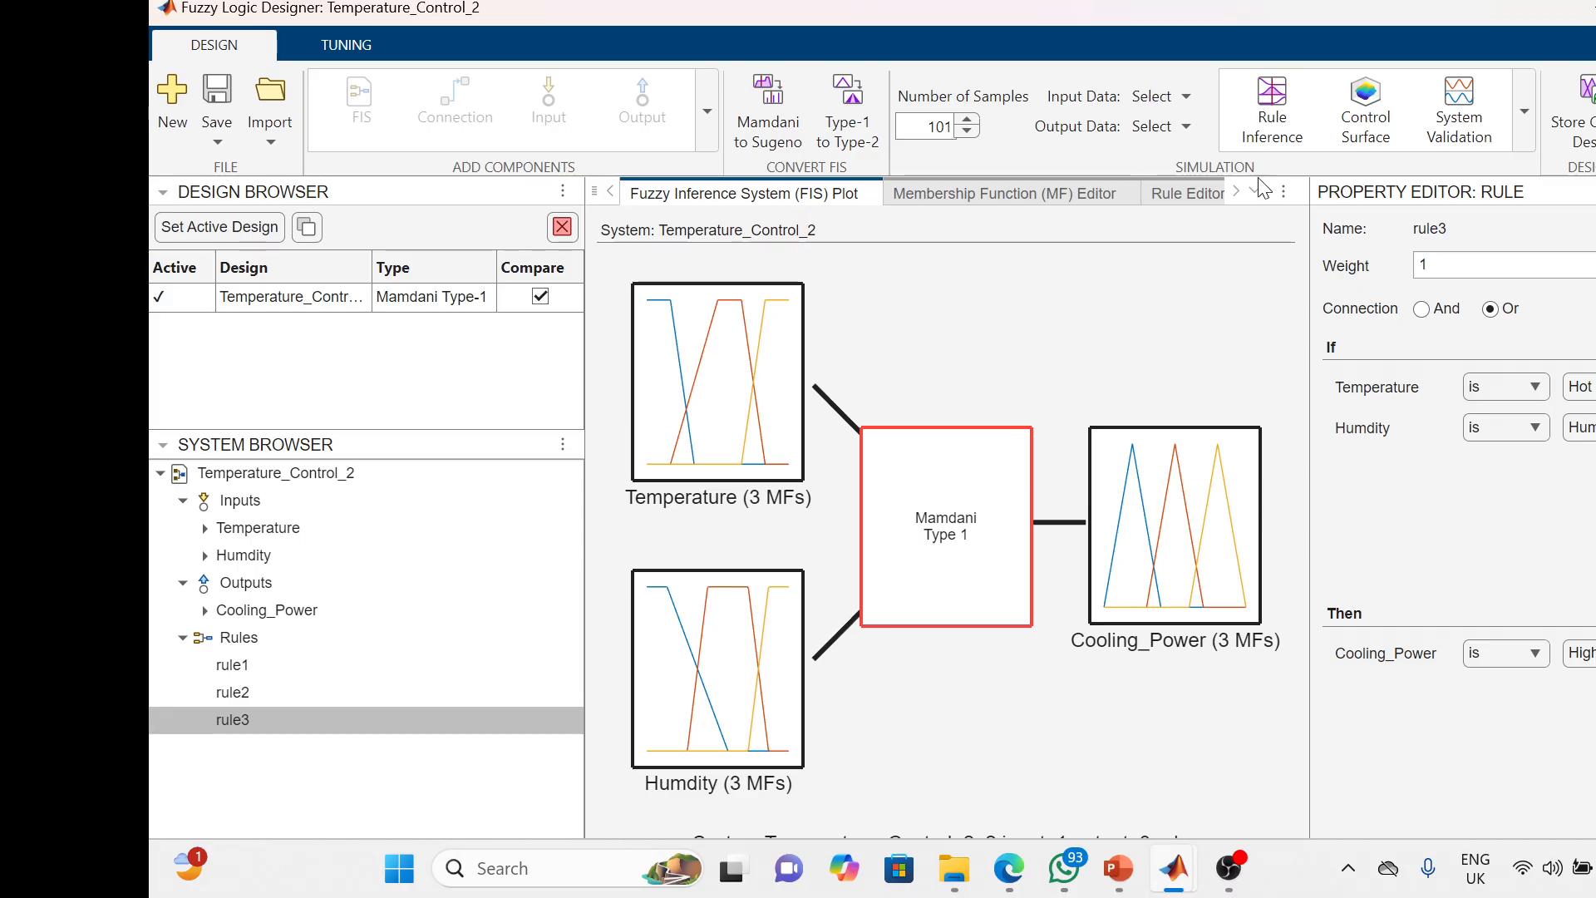
{"action": "left_click", "coordinate": [1272, 125]}
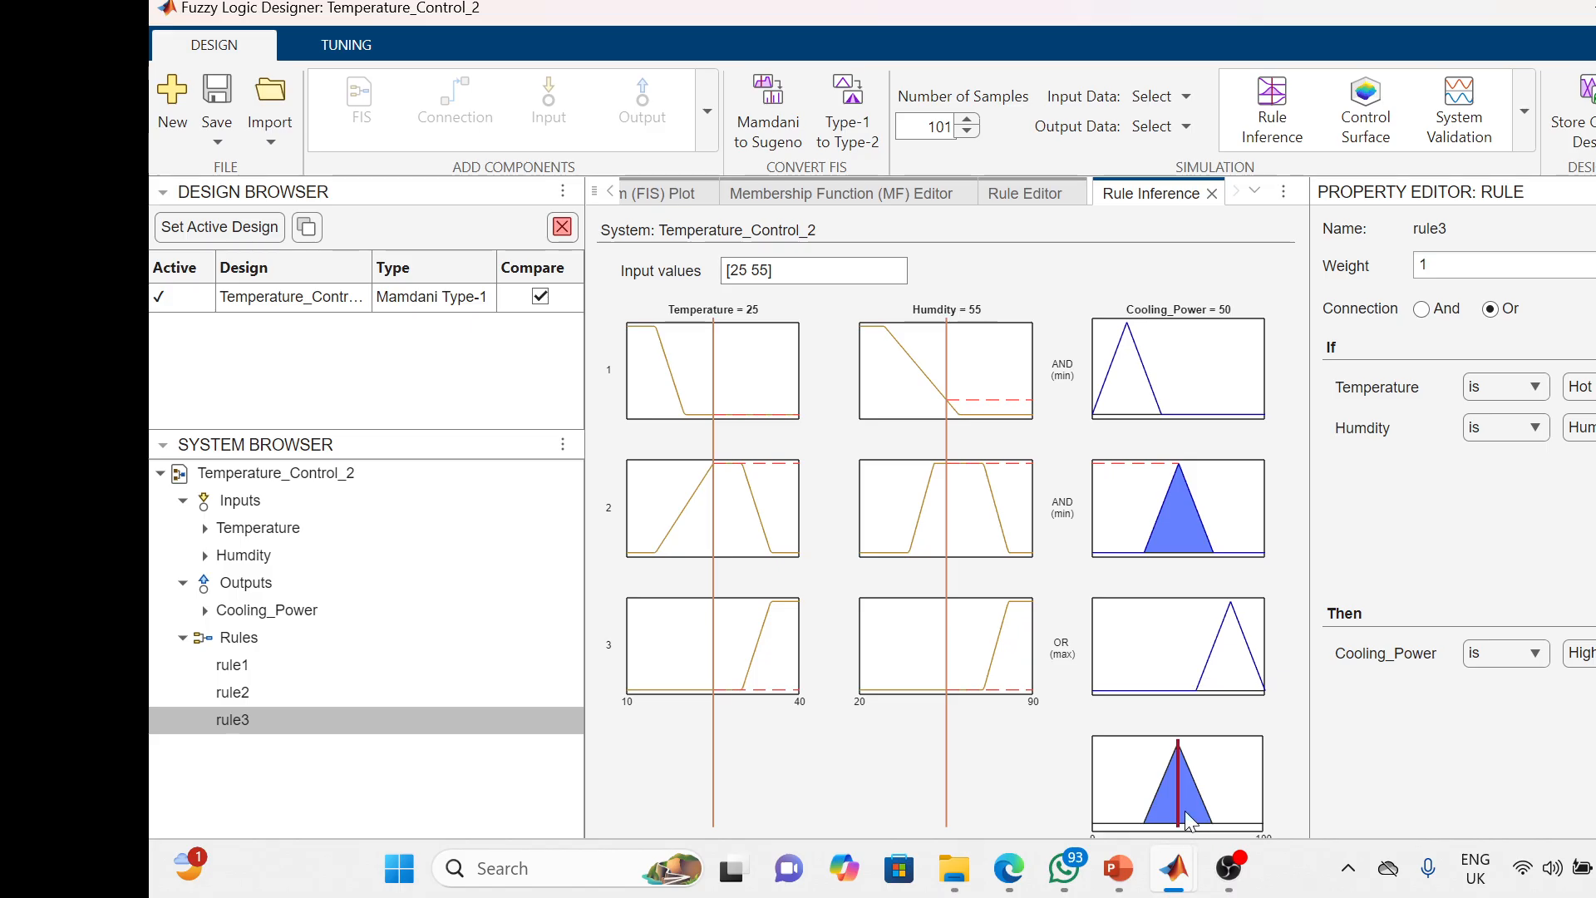
Try to change the Rule Inference input values to [45 55], raising the Temperature input to 45
{"action": "left_click", "coordinate": [743, 274]}
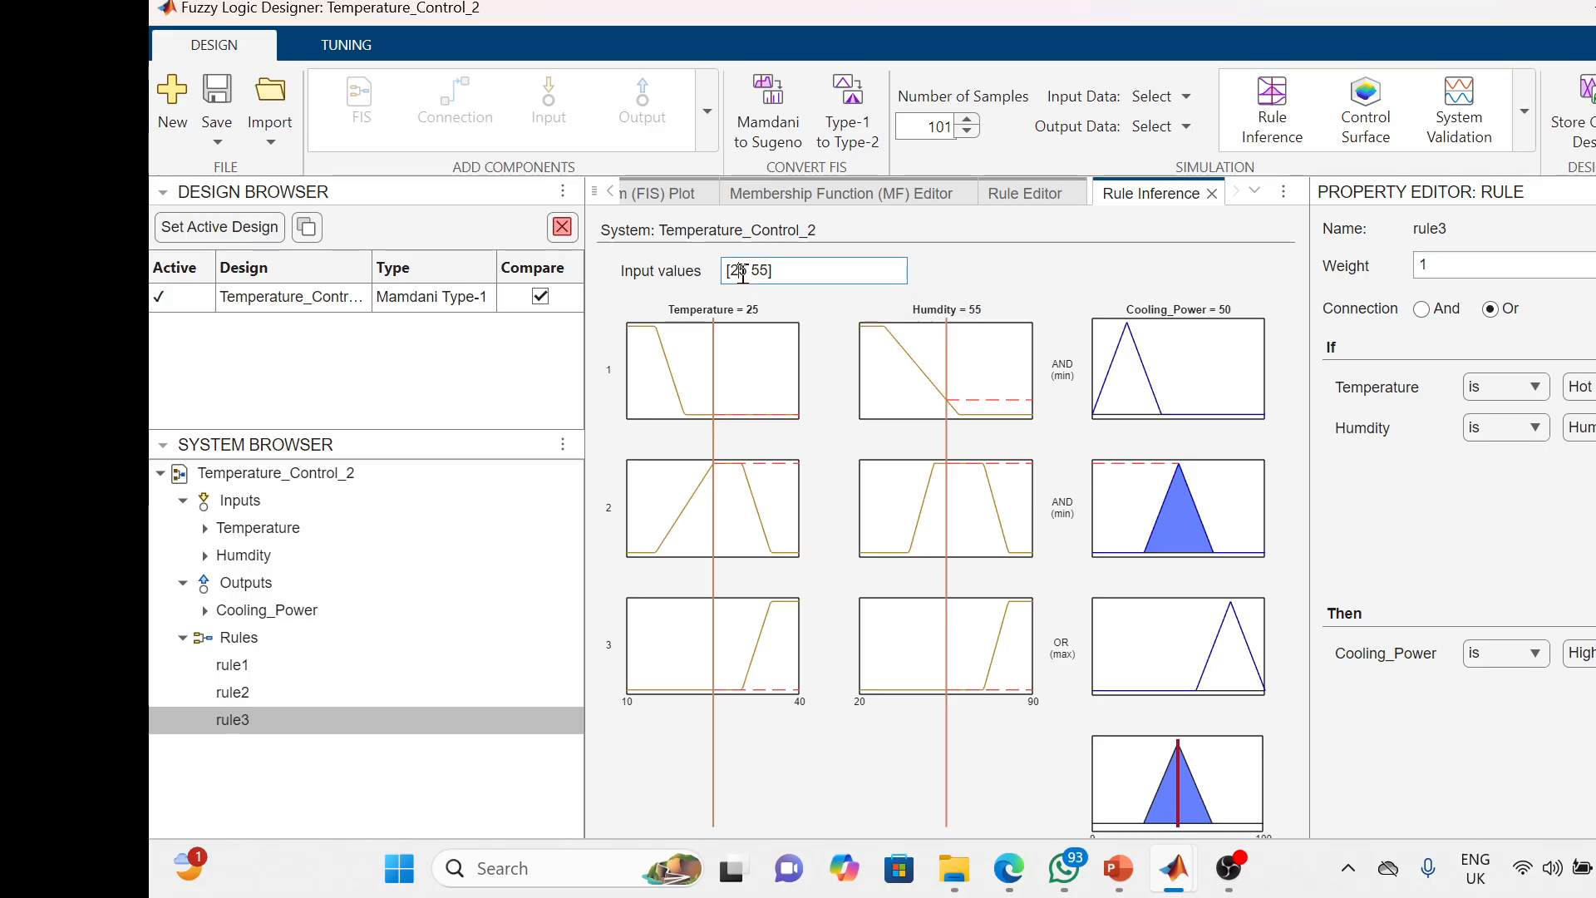
{"action": "key", "text": "BackSpace"}
{"action": "type", "text": "4"}
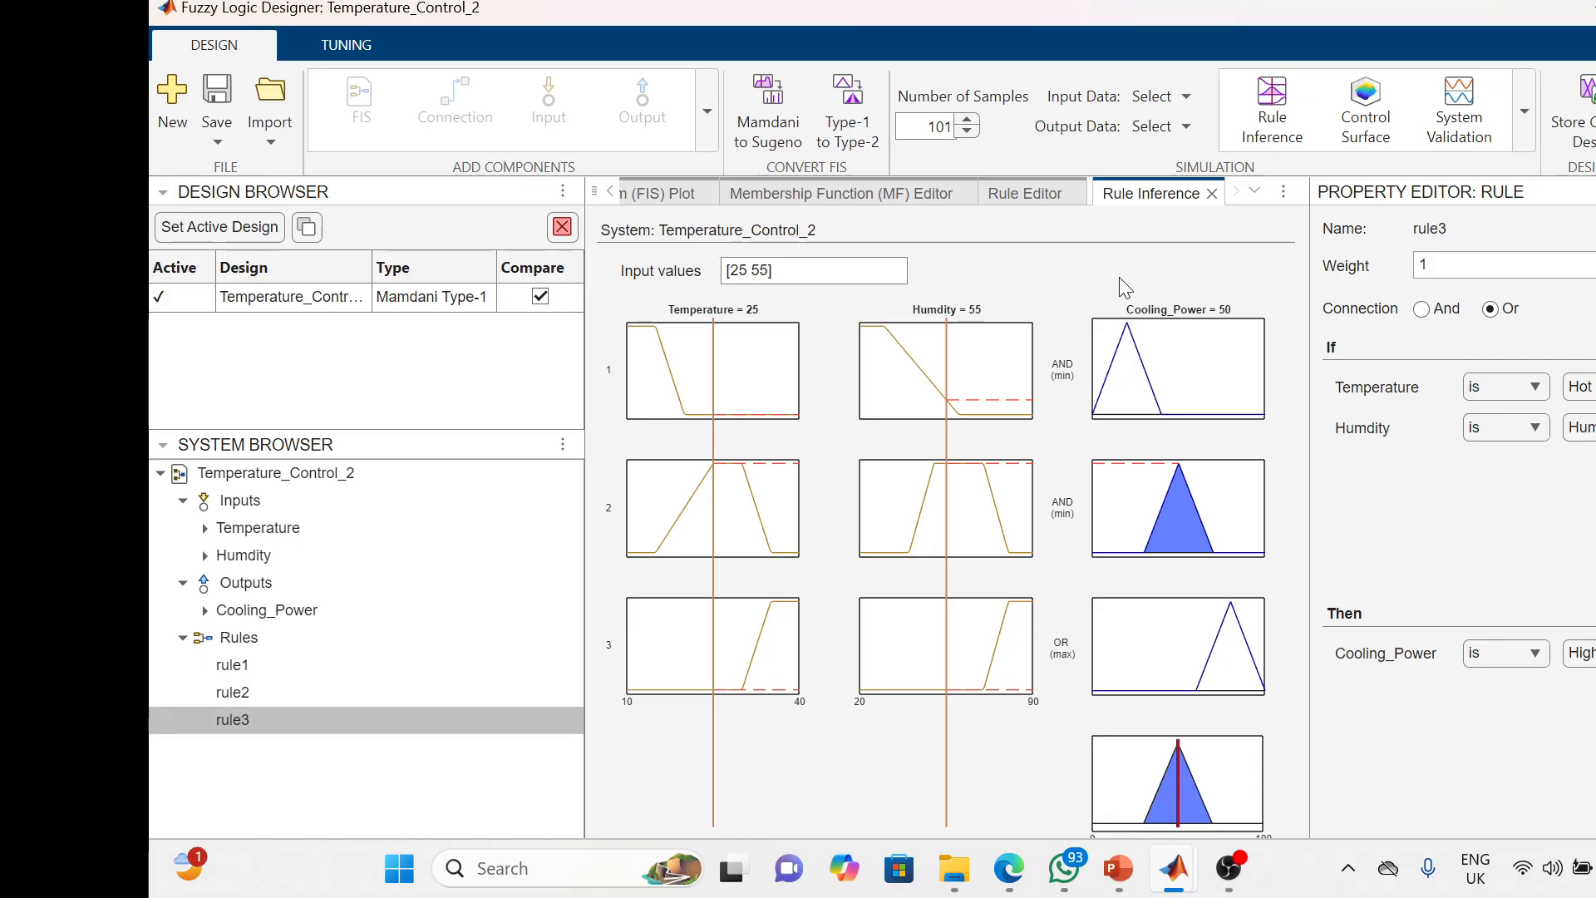
{"action": "left_click", "coordinate": [804, 272]}
{"action": "left_click", "coordinate": [739, 273]}
{"action": "key", "text": "BackSpace"}
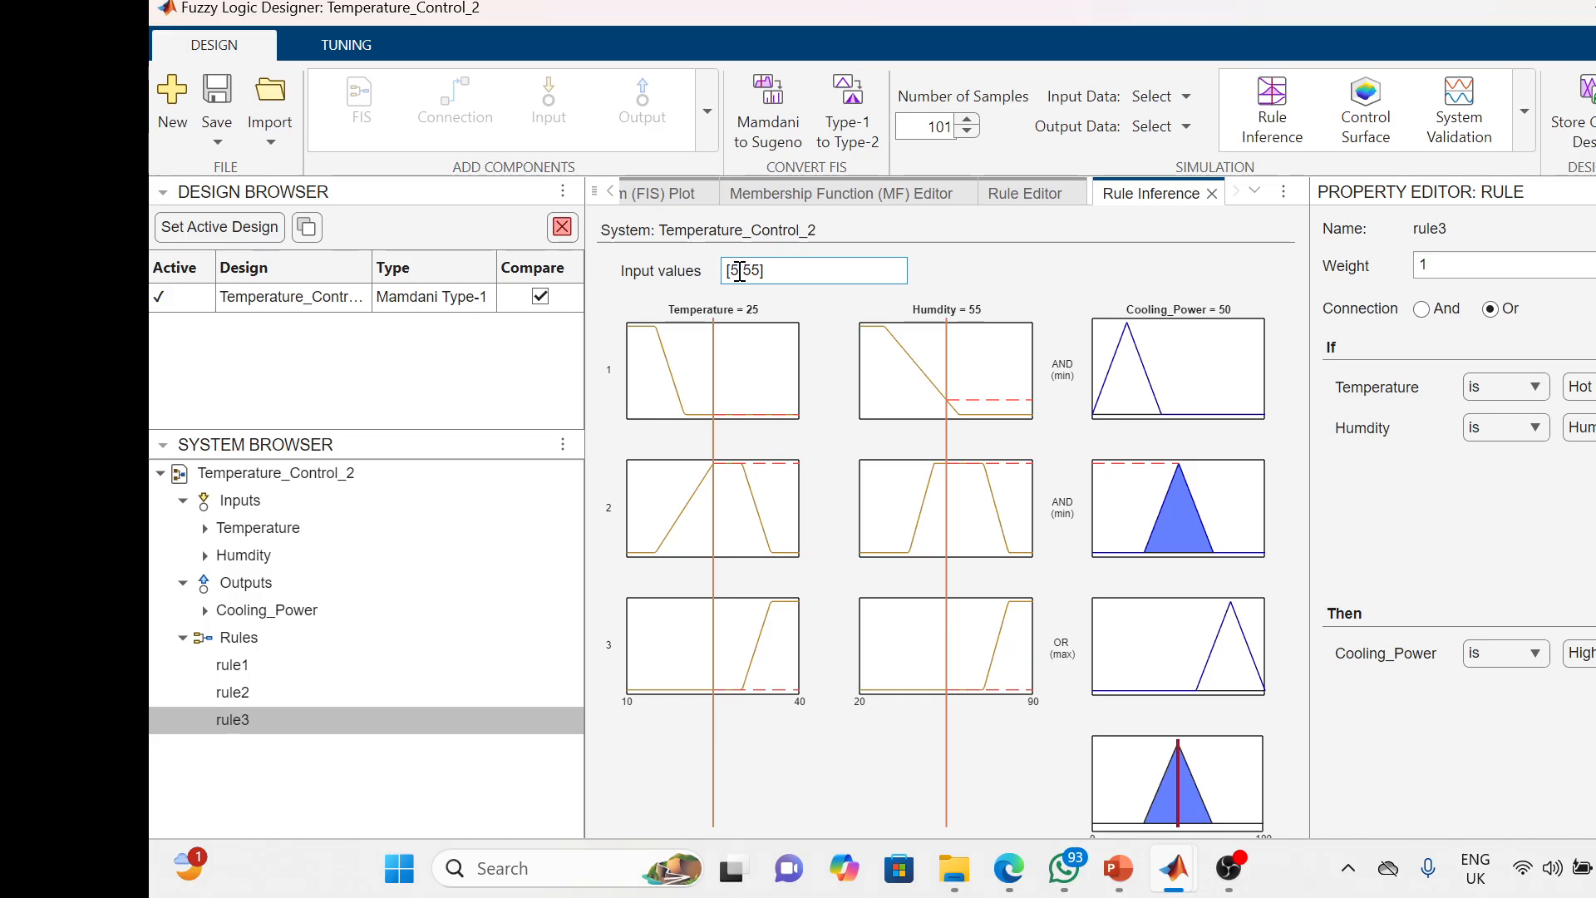
{"action": "type", "text": "4"}
{"action": "left_click", "coordinate": [735, 271]}
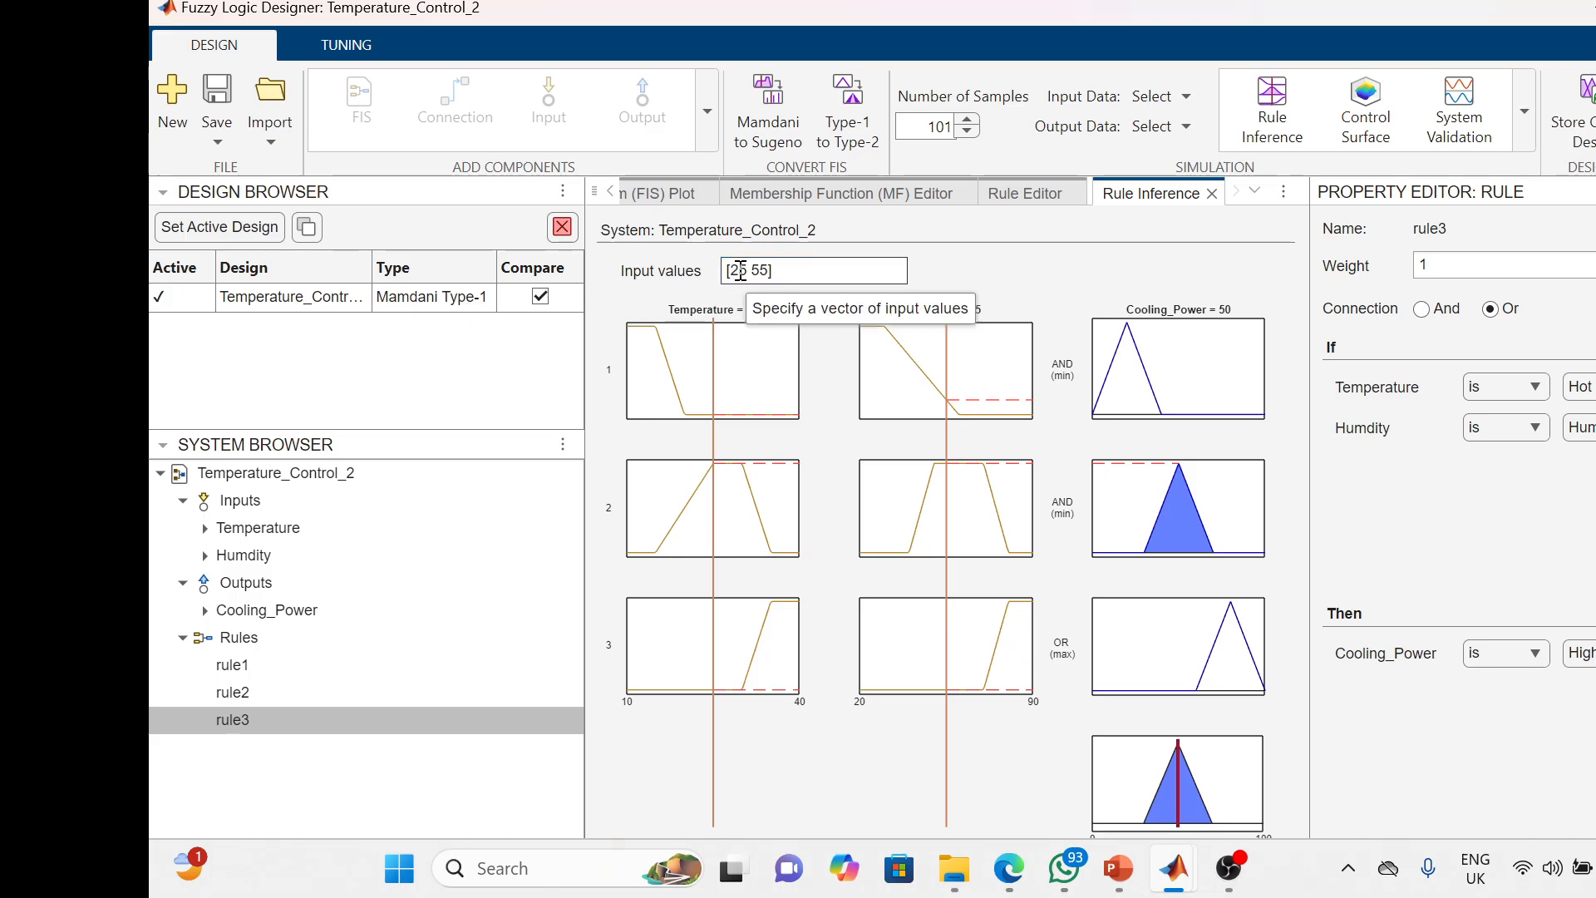
{"action": "double_click", "coordinate": [737, 271]}
{"action": "type", "text": "45"}
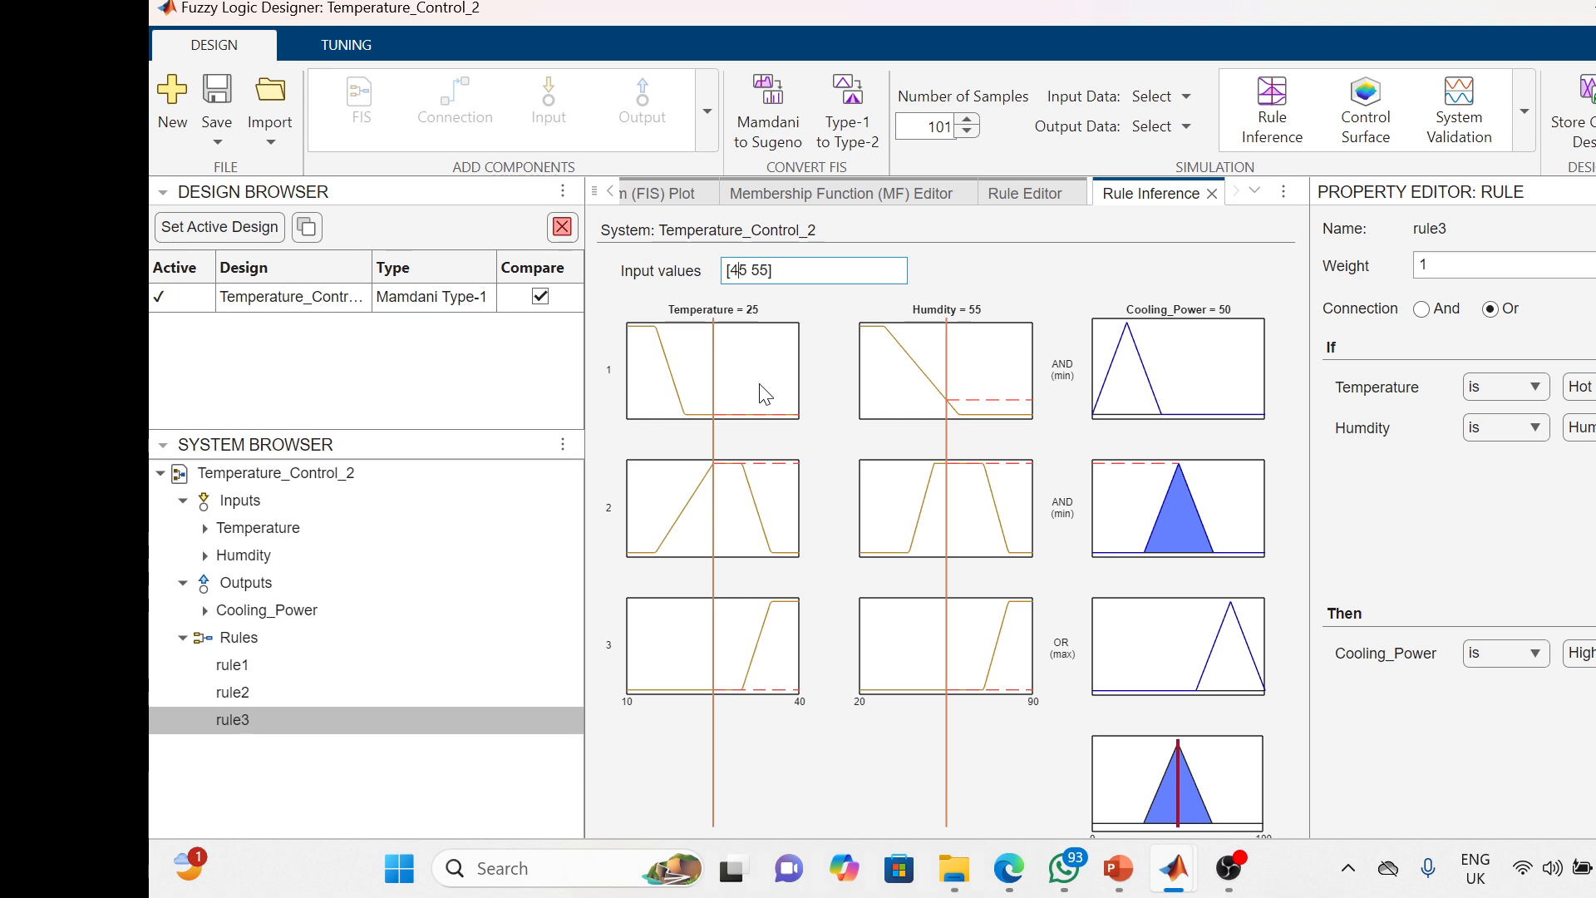
{"action": "left_click", "coordinate": [800, 271]}
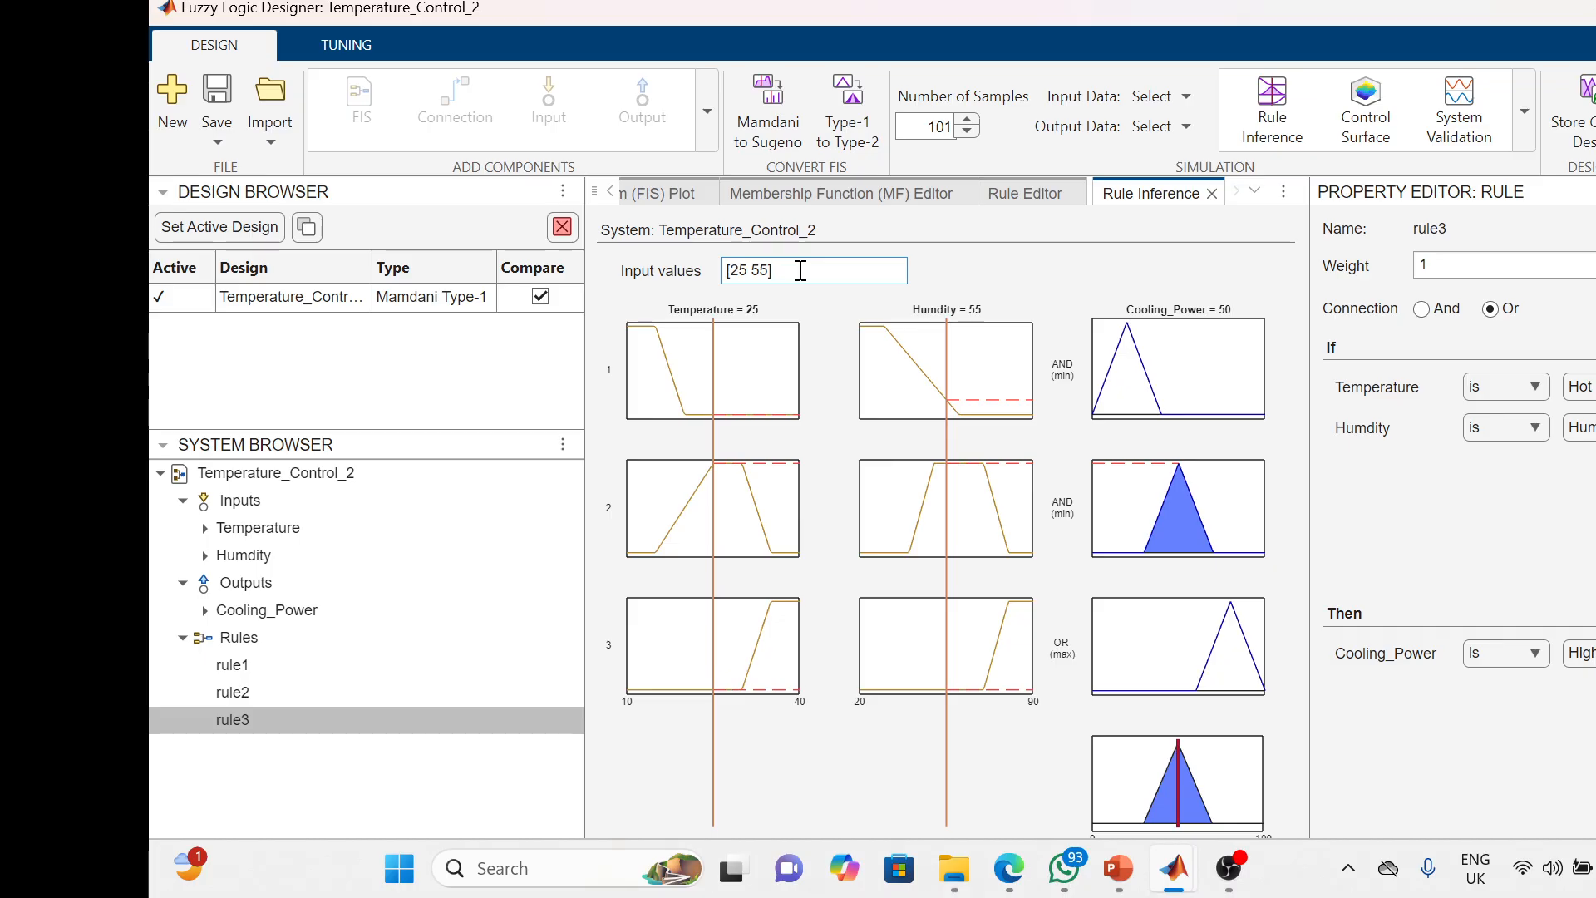
{"action": "left_click", "coordinate": [744, 270]}
{"action": "key", "text": "BackSpace"}
{"action": "type", "text": "4"}
{"action": "key", "text": "BackSpace"}
{"action": "type", "text": "2"}
{"action": "left_click", "coordinate": [740, 275]}
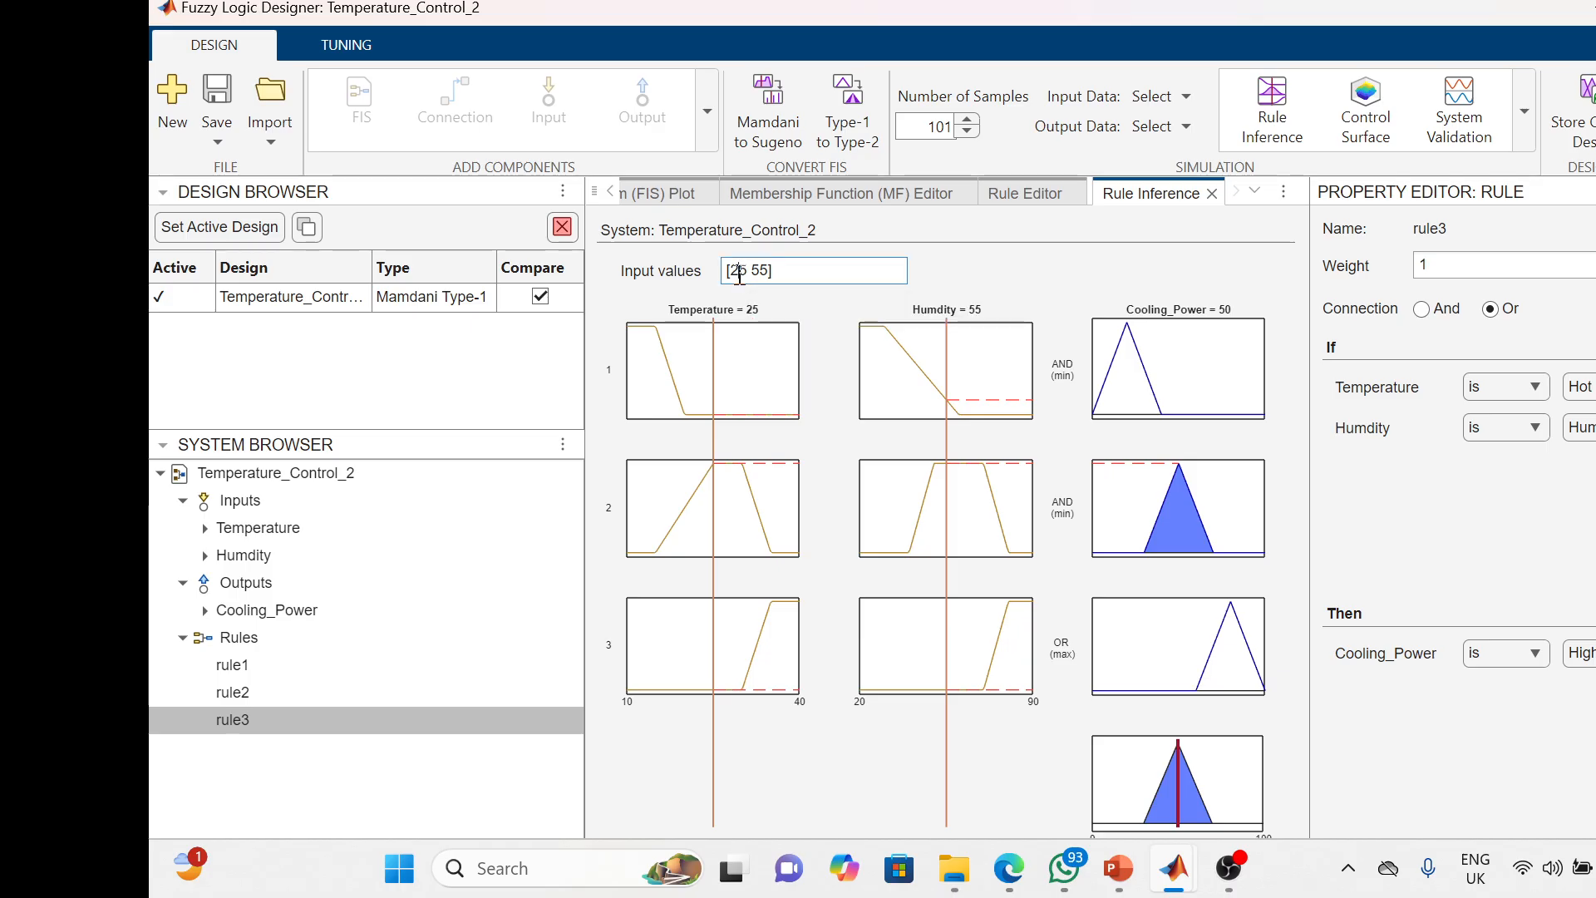
{"action": "key", "text": "BackSpace"}
{"action": "type", "text": "4"}
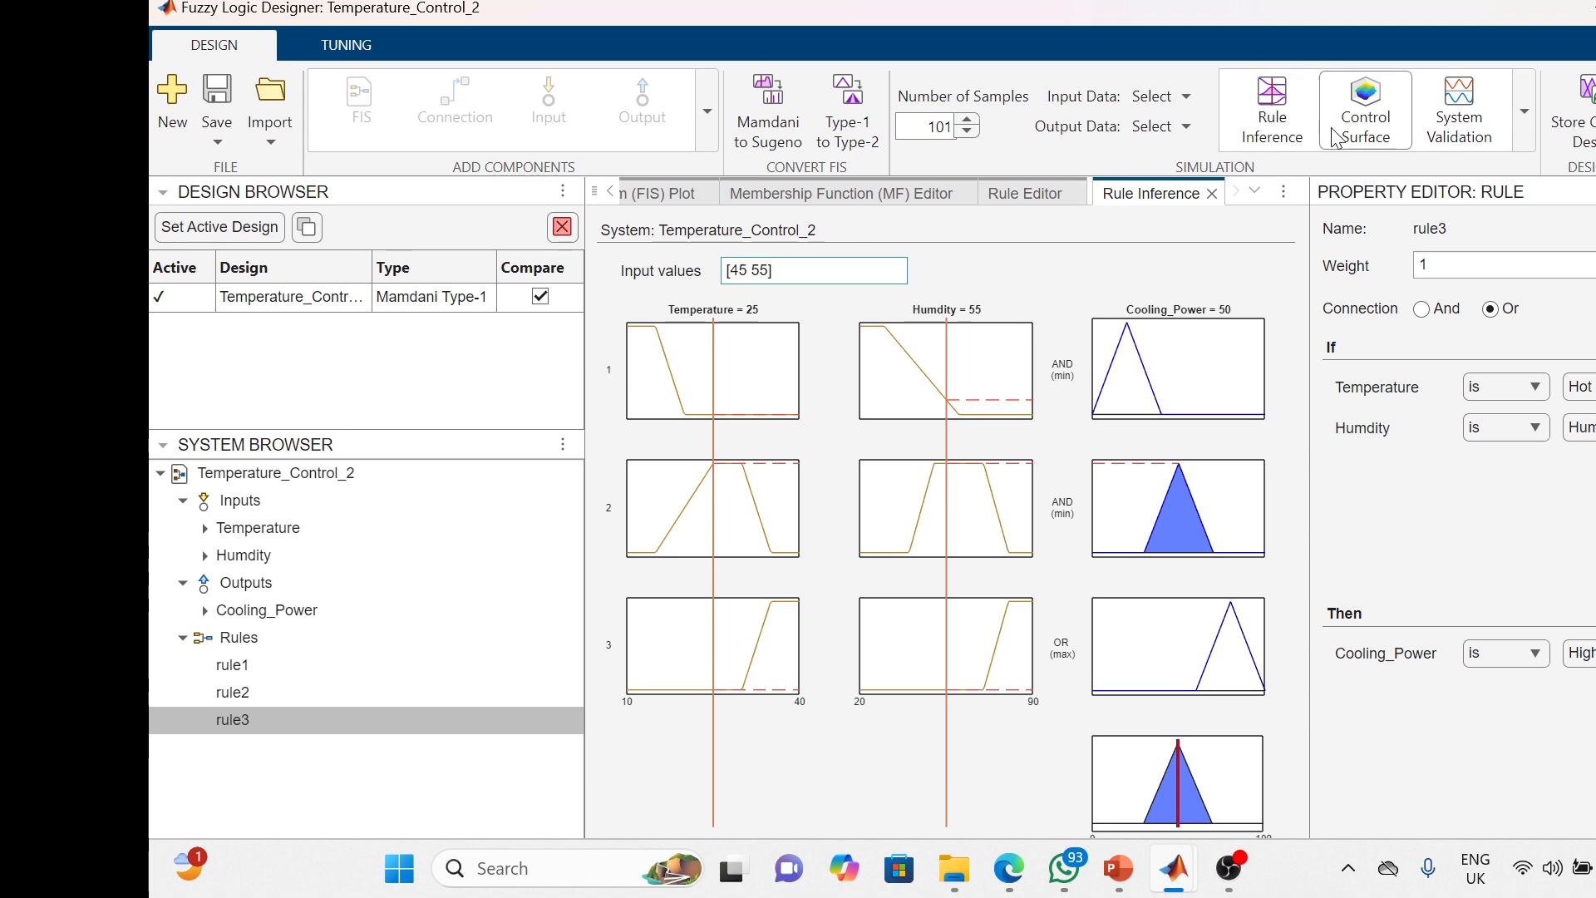
{"action": "left_click", "coordinate": [1282, 121]}
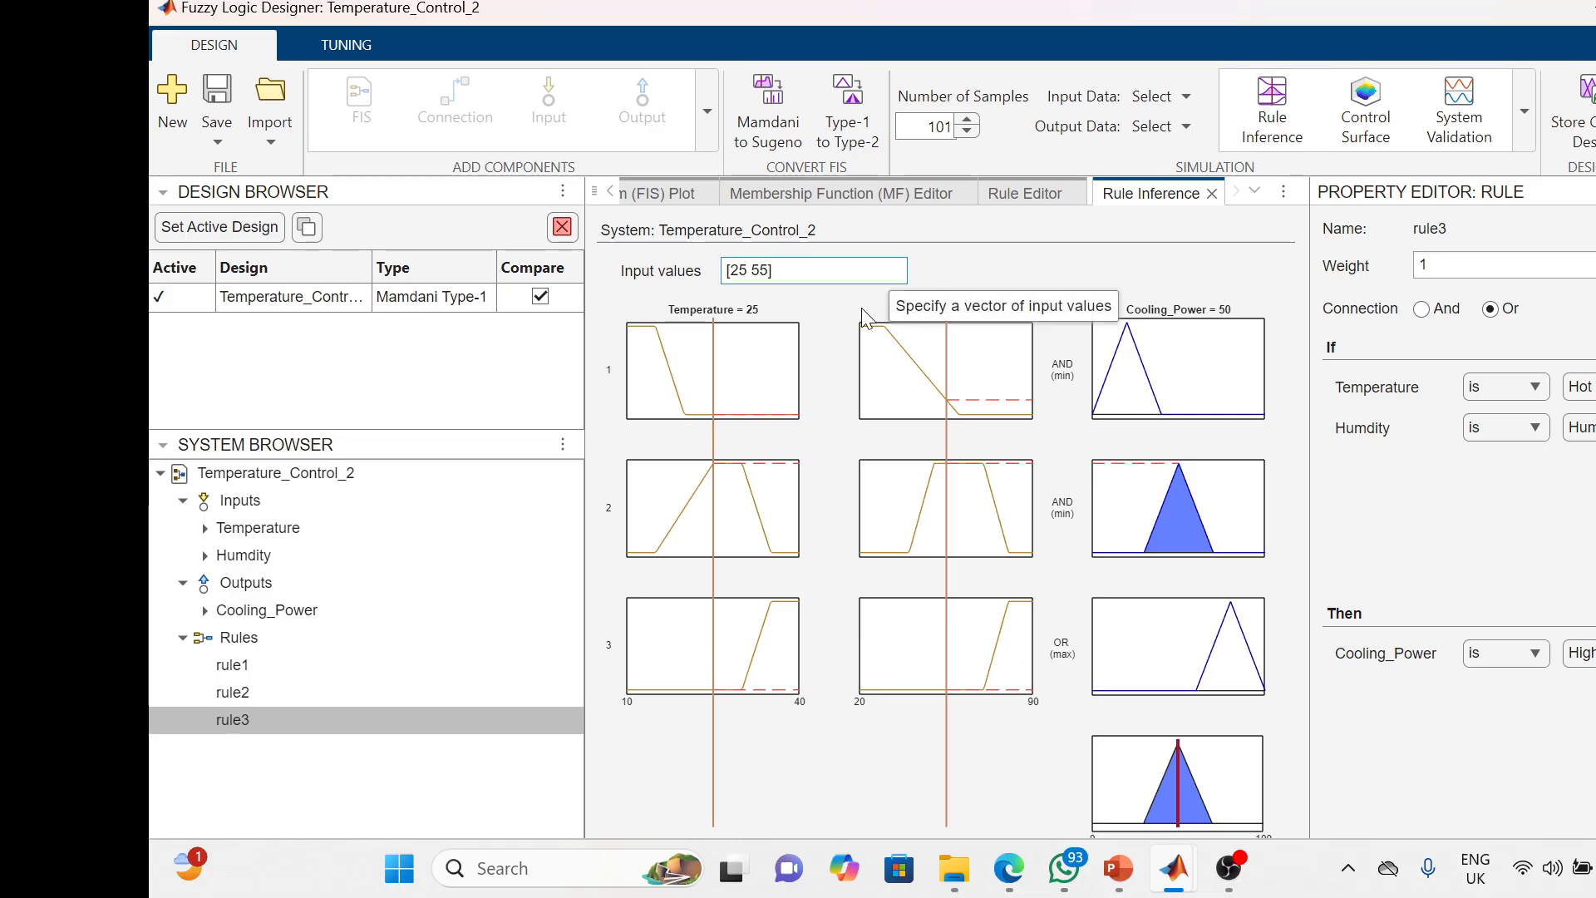
{"action": "left_click", "coordinate": [740, 264]}
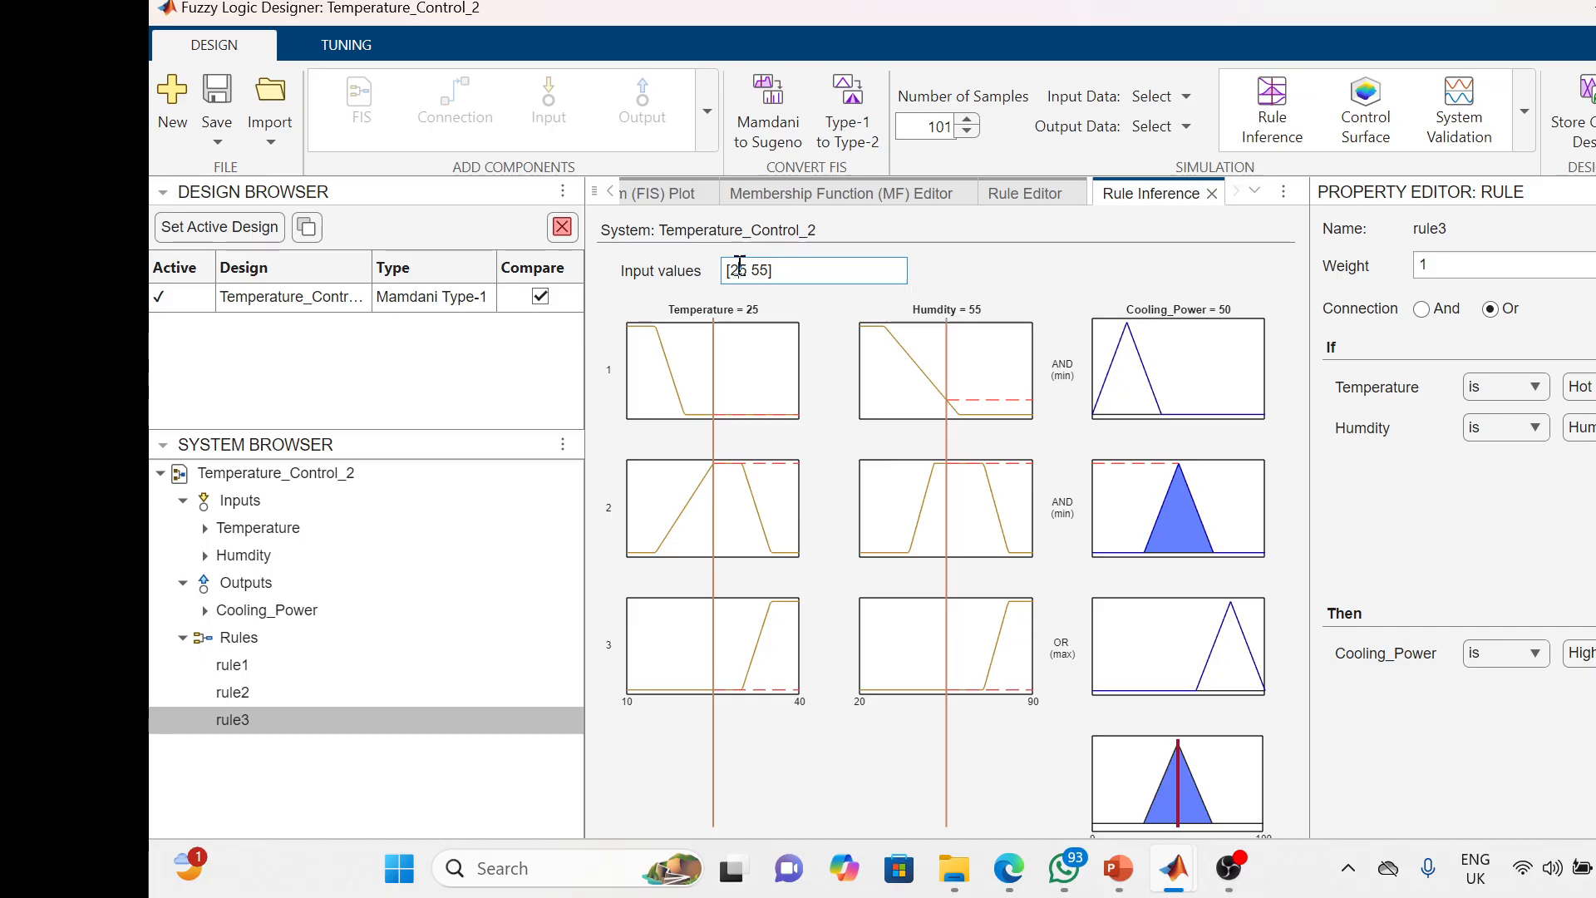
{"action": "key", "text": "BackSpace"}
{"action": "type", "text": "4"}
{"action": "left_click", "coordinate": [761, 680]}
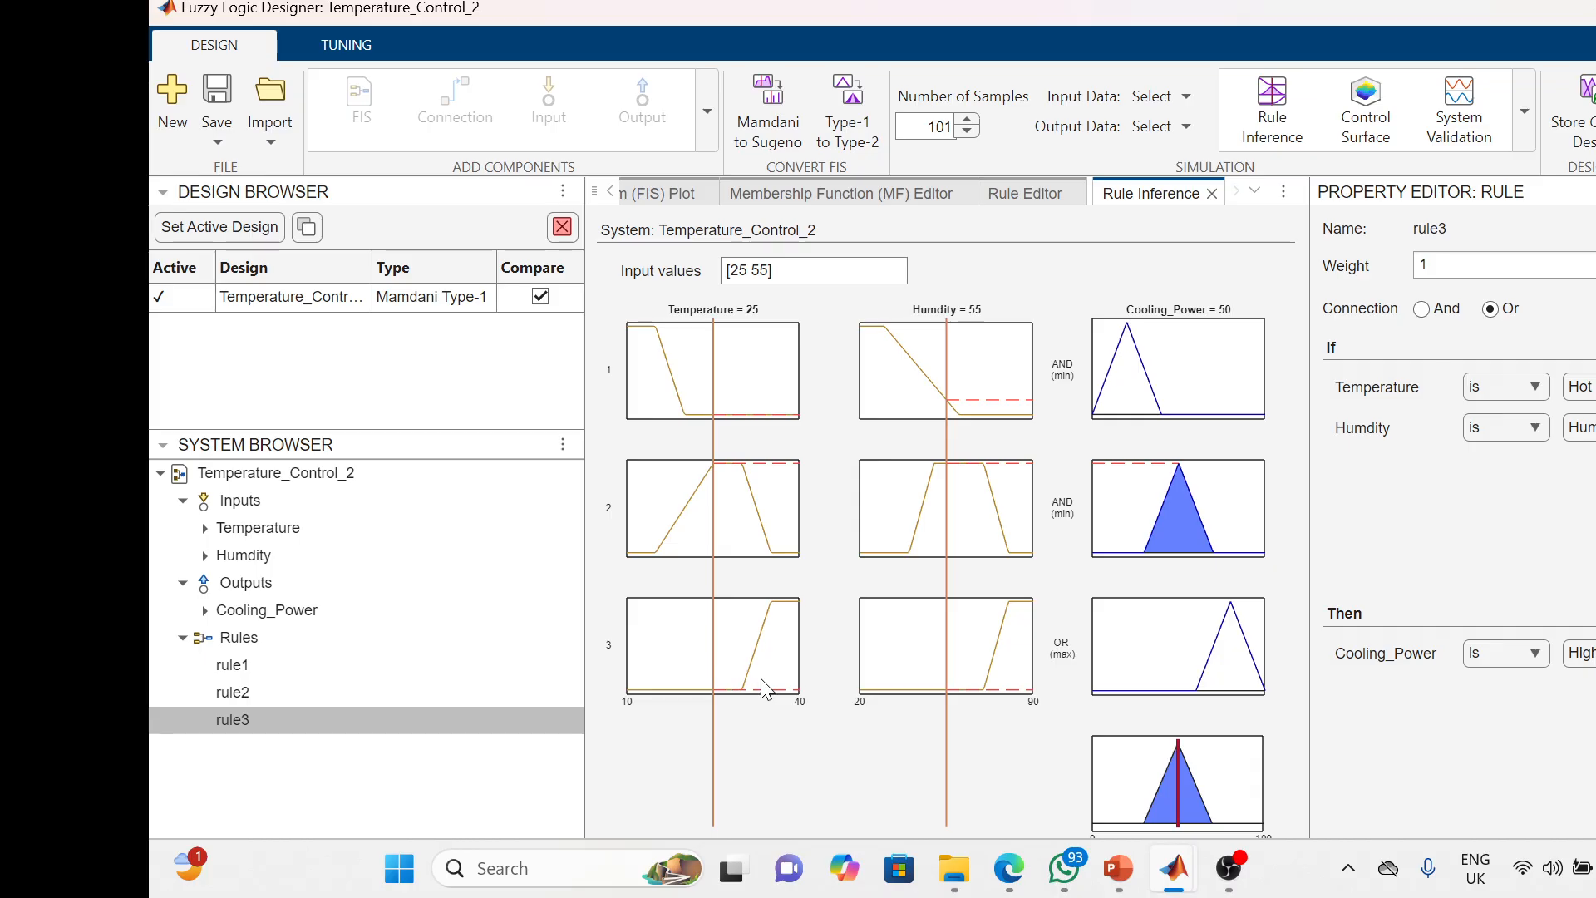
Re-enter 25 as the Temperature input in Rule Inference so the input values read [25 55]
{"action": "left_click", "coordinate": [749, 266]}
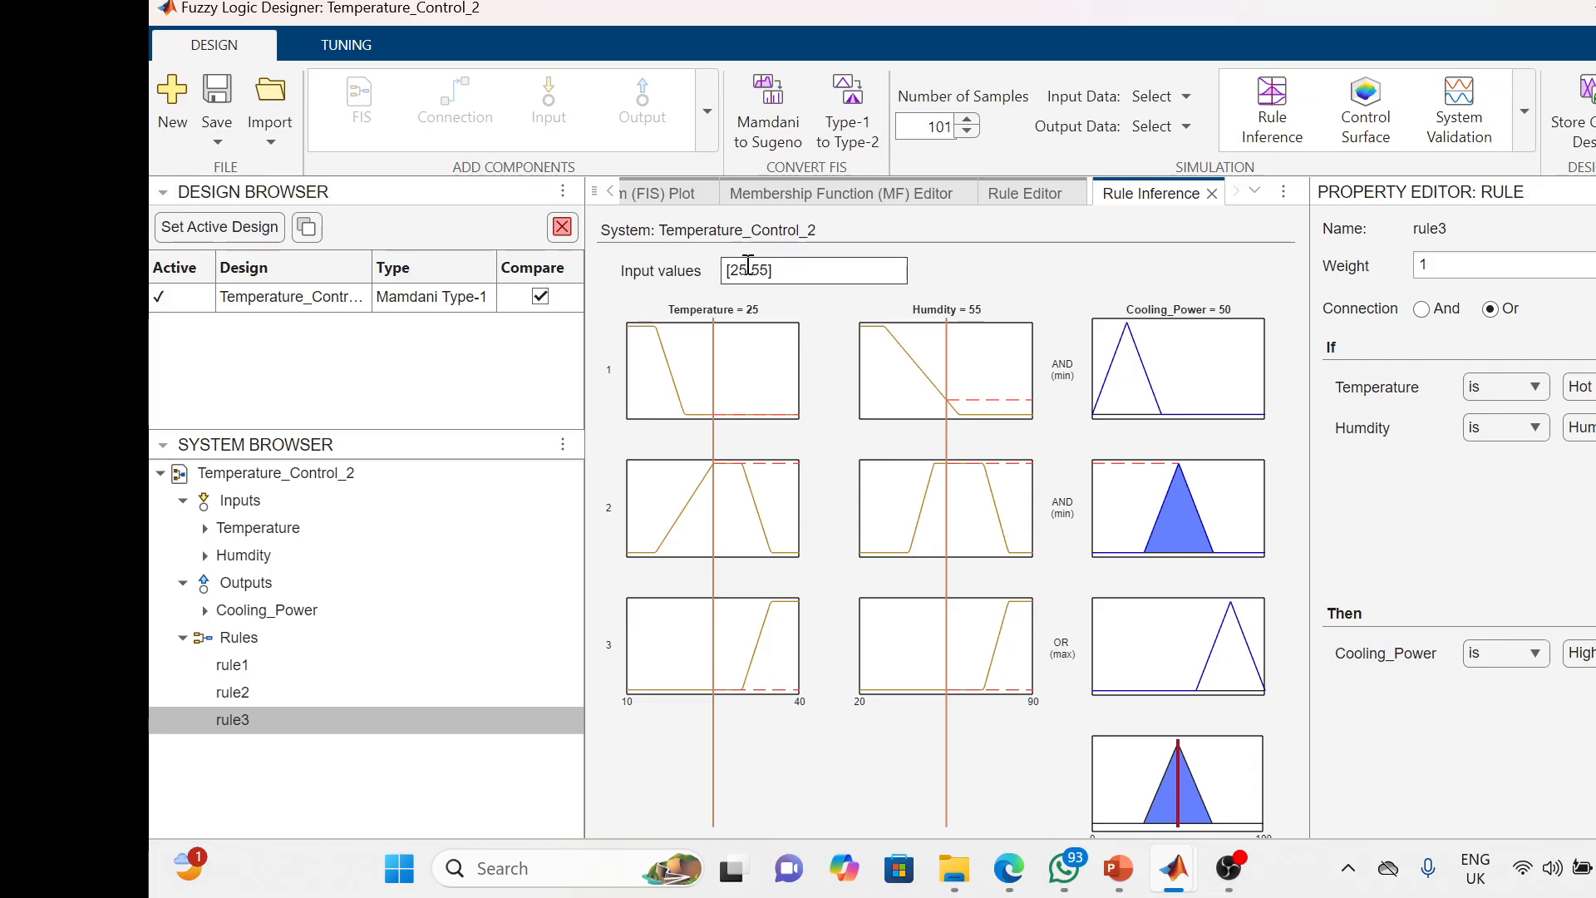
{"action": "left_click", "coordinate": [751, 274]}
{"action": "key", "text": "BackSpace"}
{"action": "key", "text": "BackSpace"}
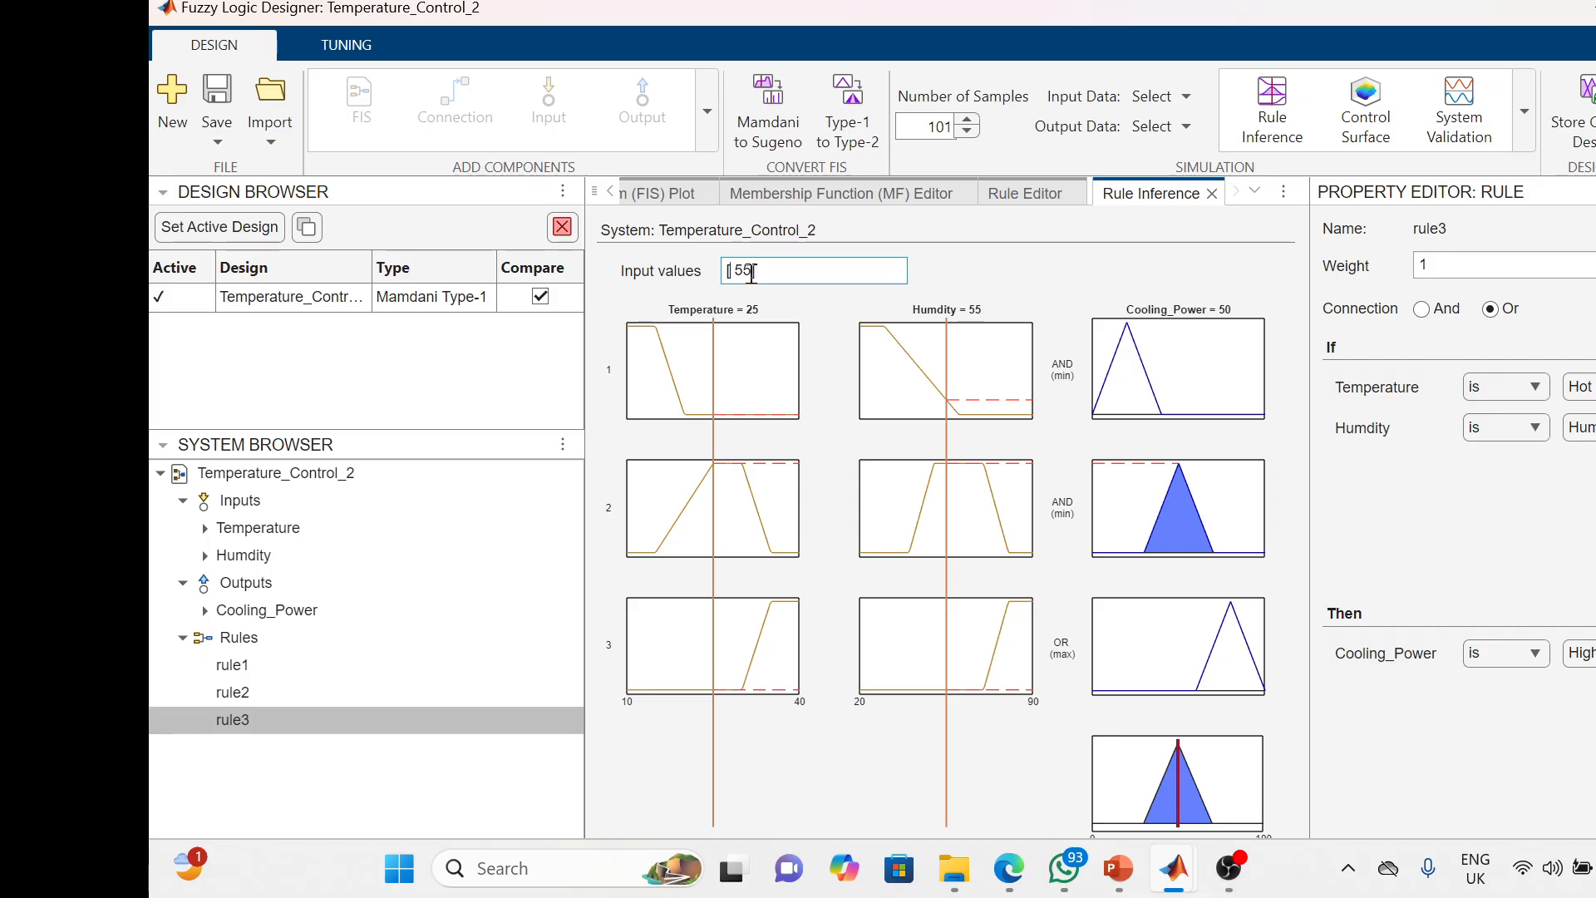
{"action": "type", "text": "25"}
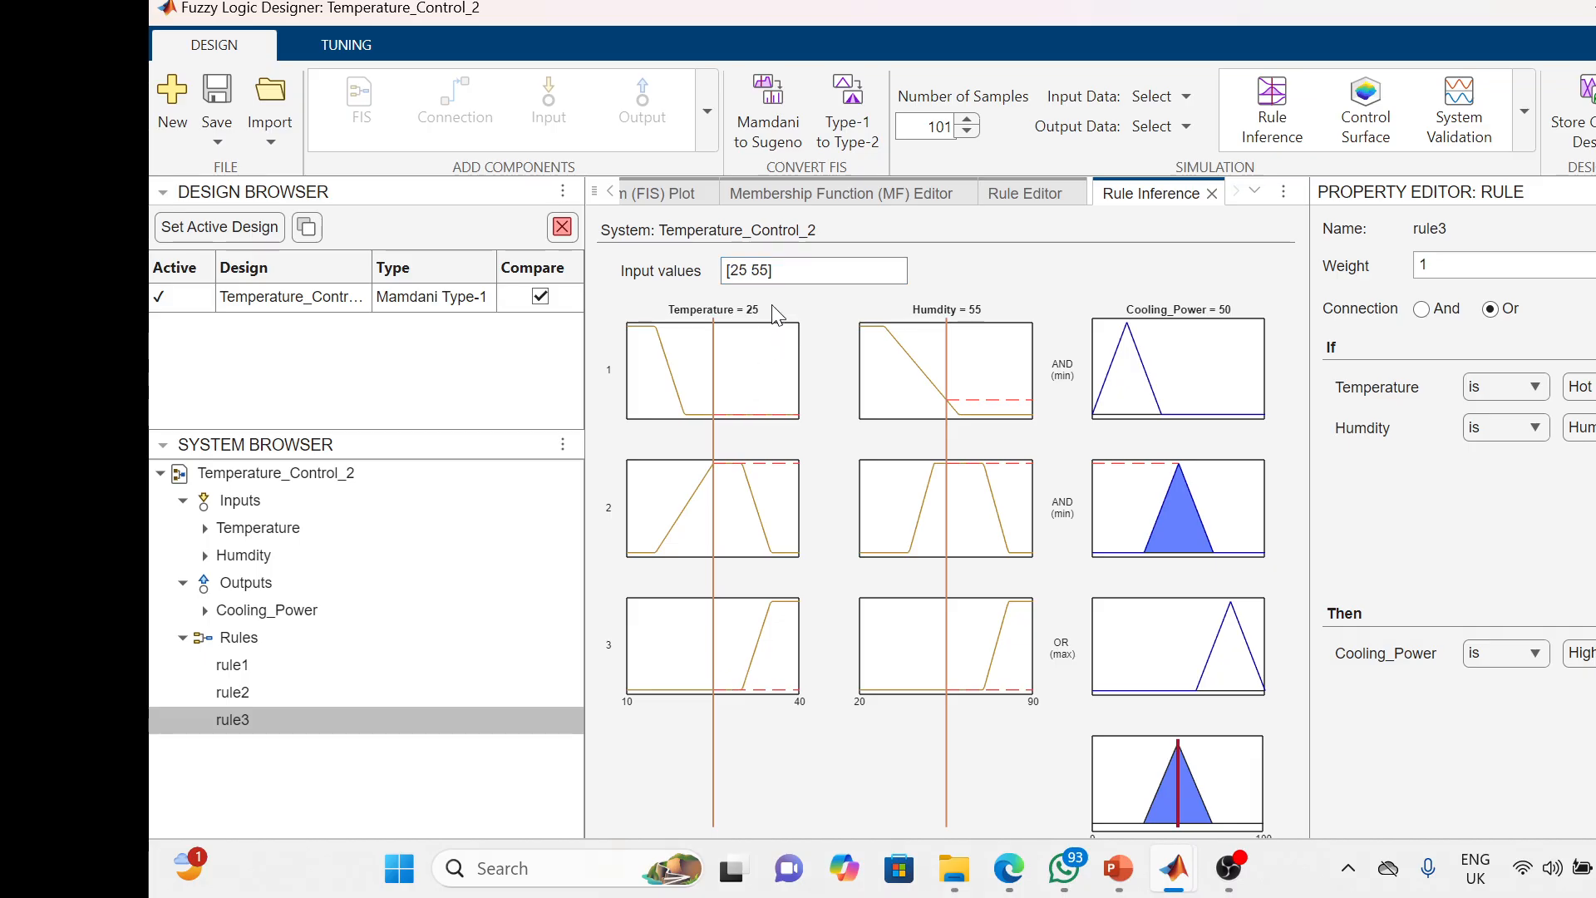
Test the Rule Inference with the Temperature input raised to 35, using input values [35 55]
{"action": "left_click", "coordinate": [741, 273]}
{"action": "key", "text": "BackSpace"}
{"action": "type", "text": "3"}
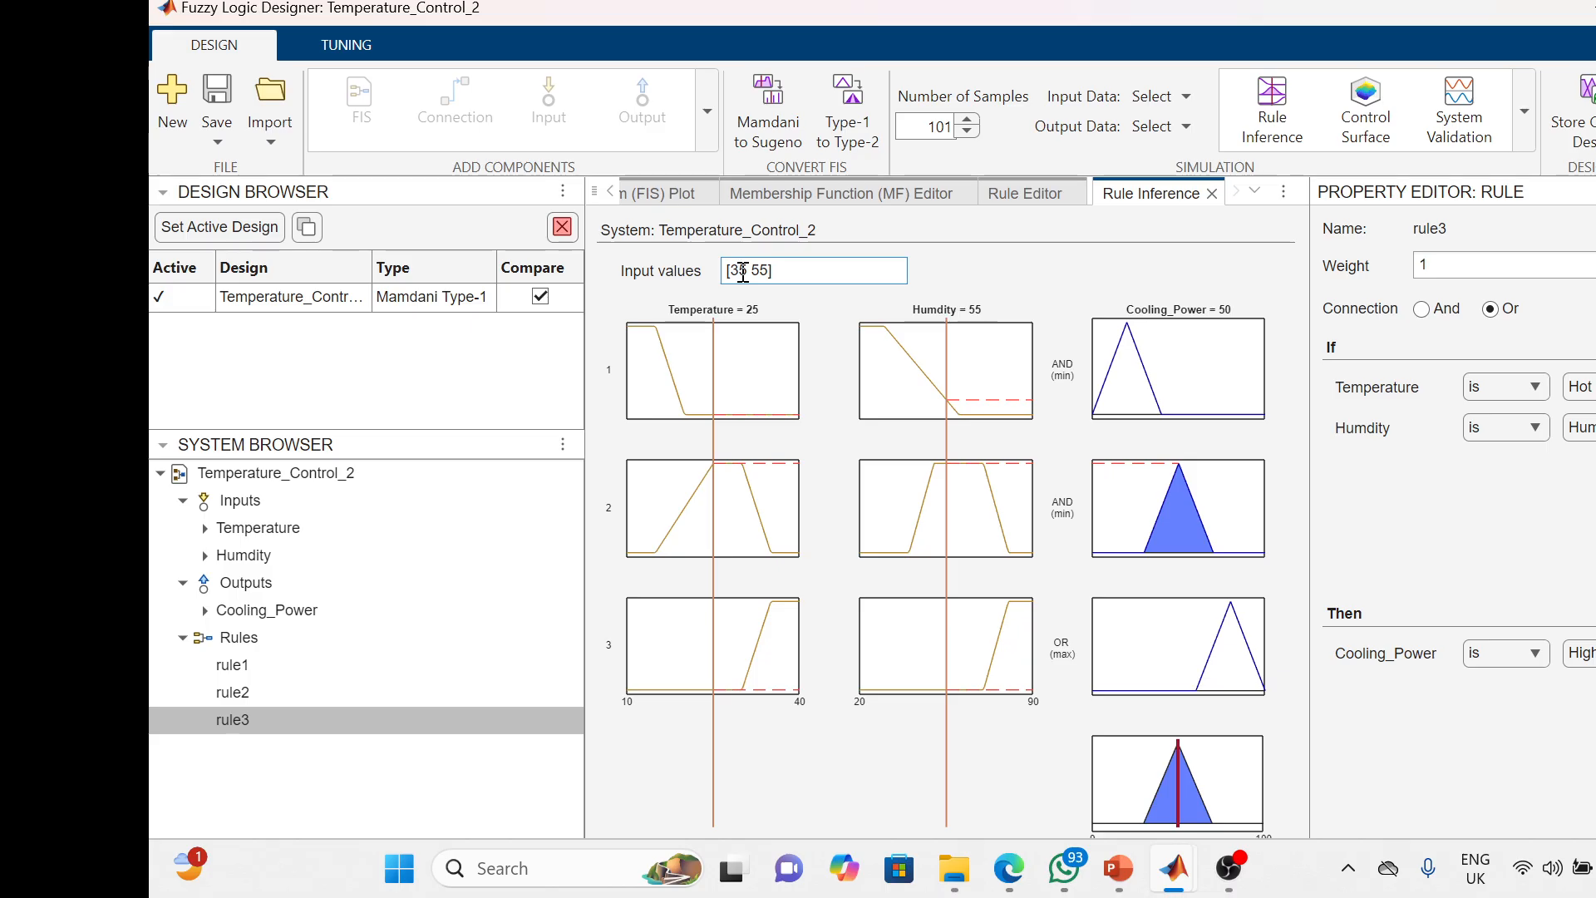
{"action": "left_click", "coordinate": [758, 389]}
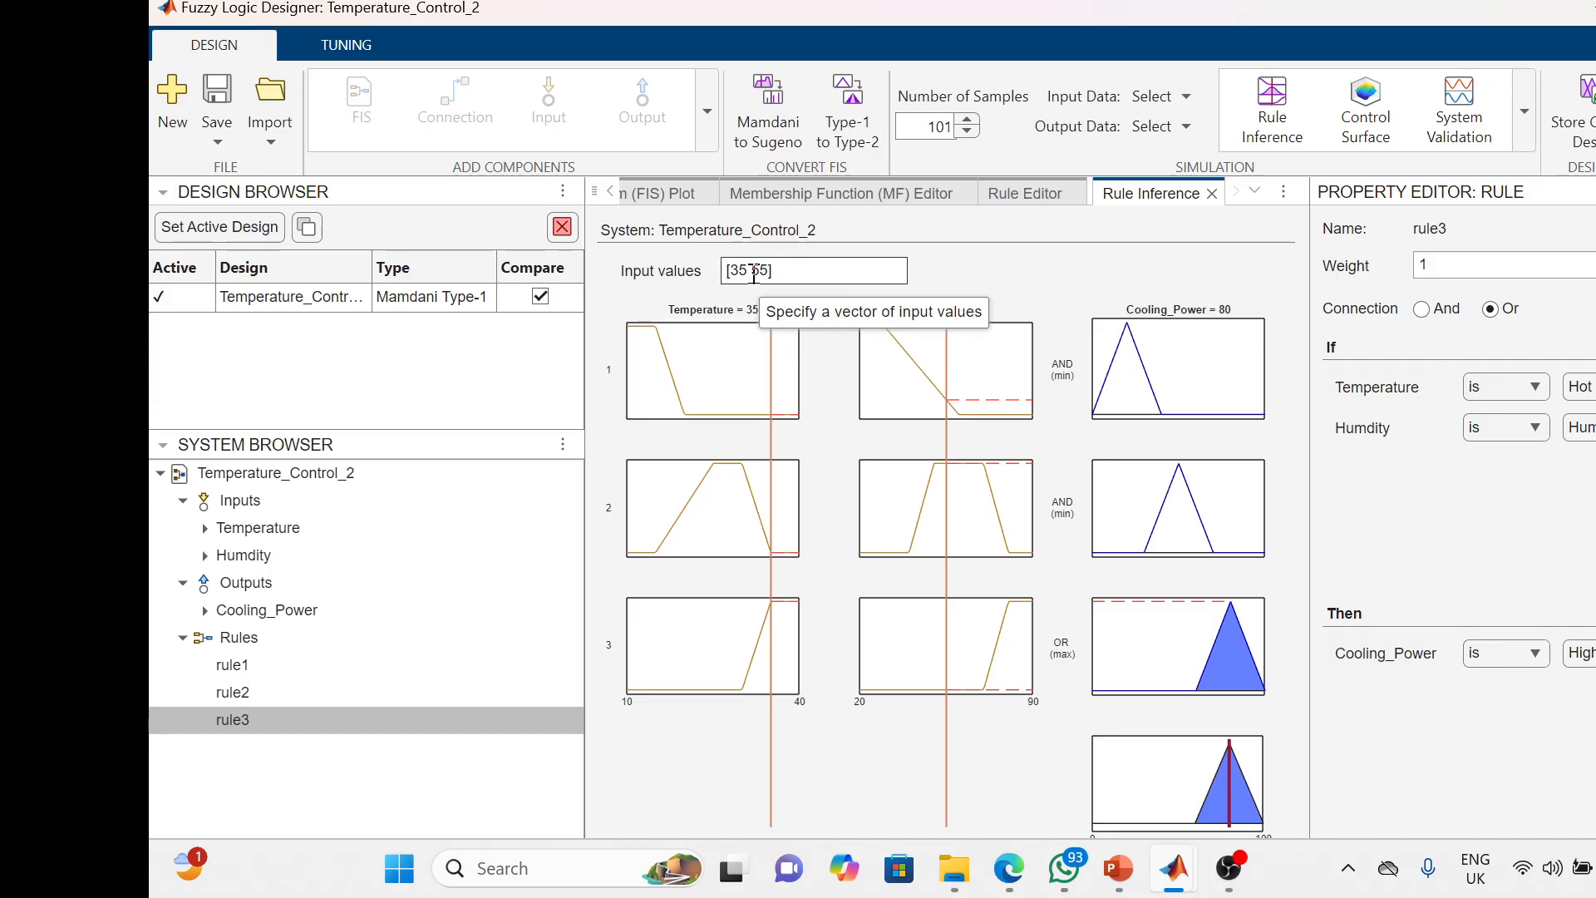
Test the Rule Inference with the Humdity input raised to 85, using input values [35 85]
{"action": "left_click", "coordinate": [761, 275]}
{"action": "key", "text": "Delete"}
{"action": "key", "text": "Delete"}
{"action": "key", "text": "BackSpace"}
{"action": "type", "text": "85]"}
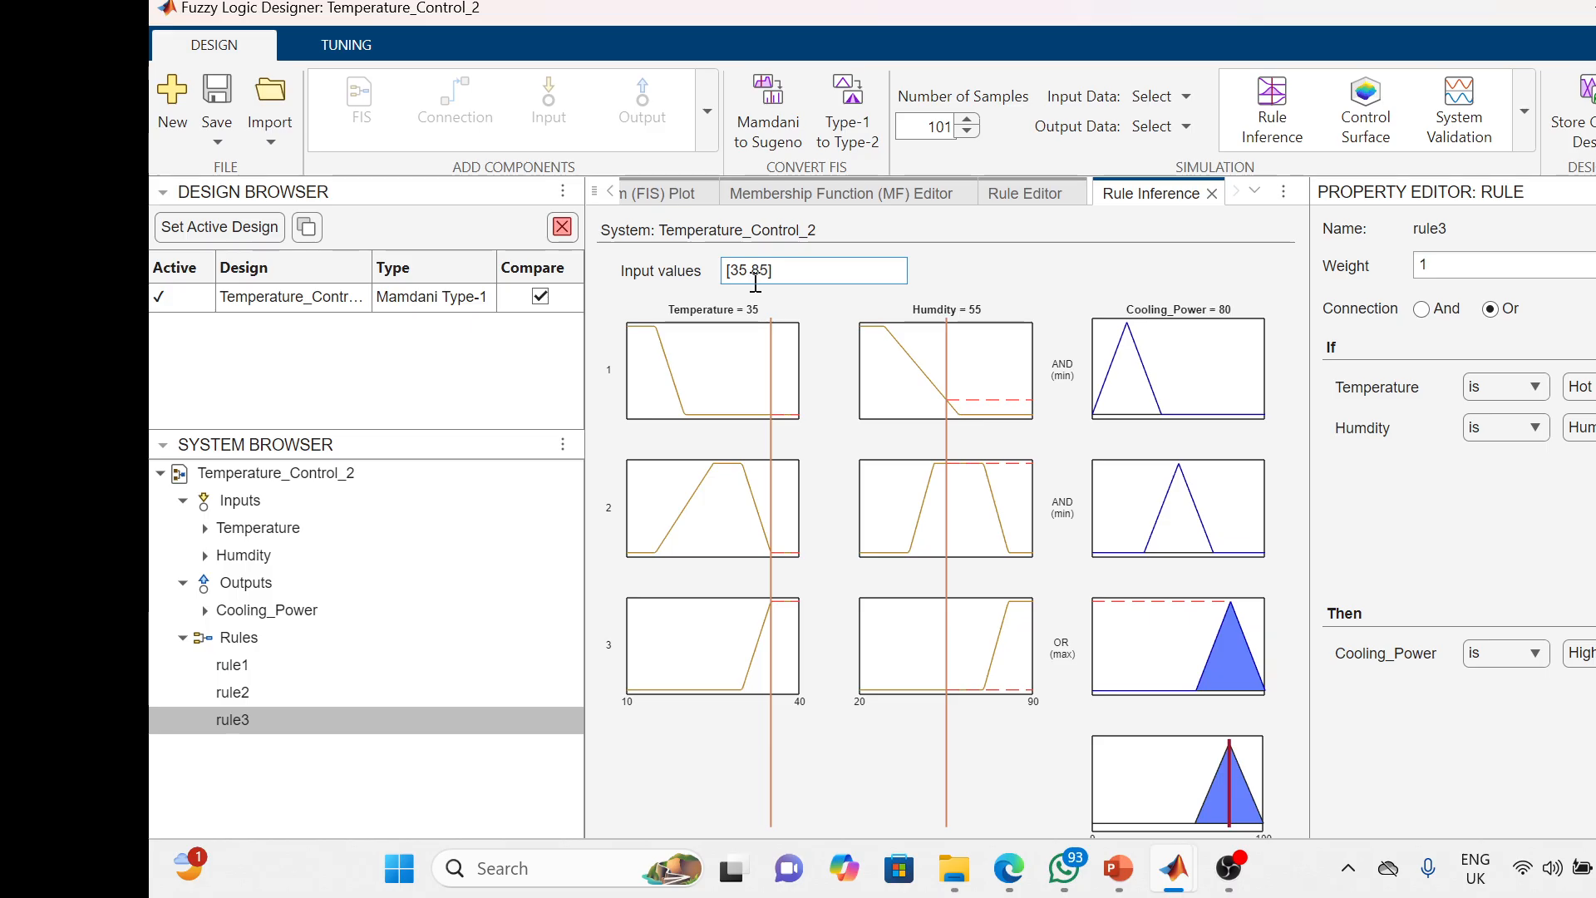
{"action": "left_click", "coordinate": [1000, 277]}
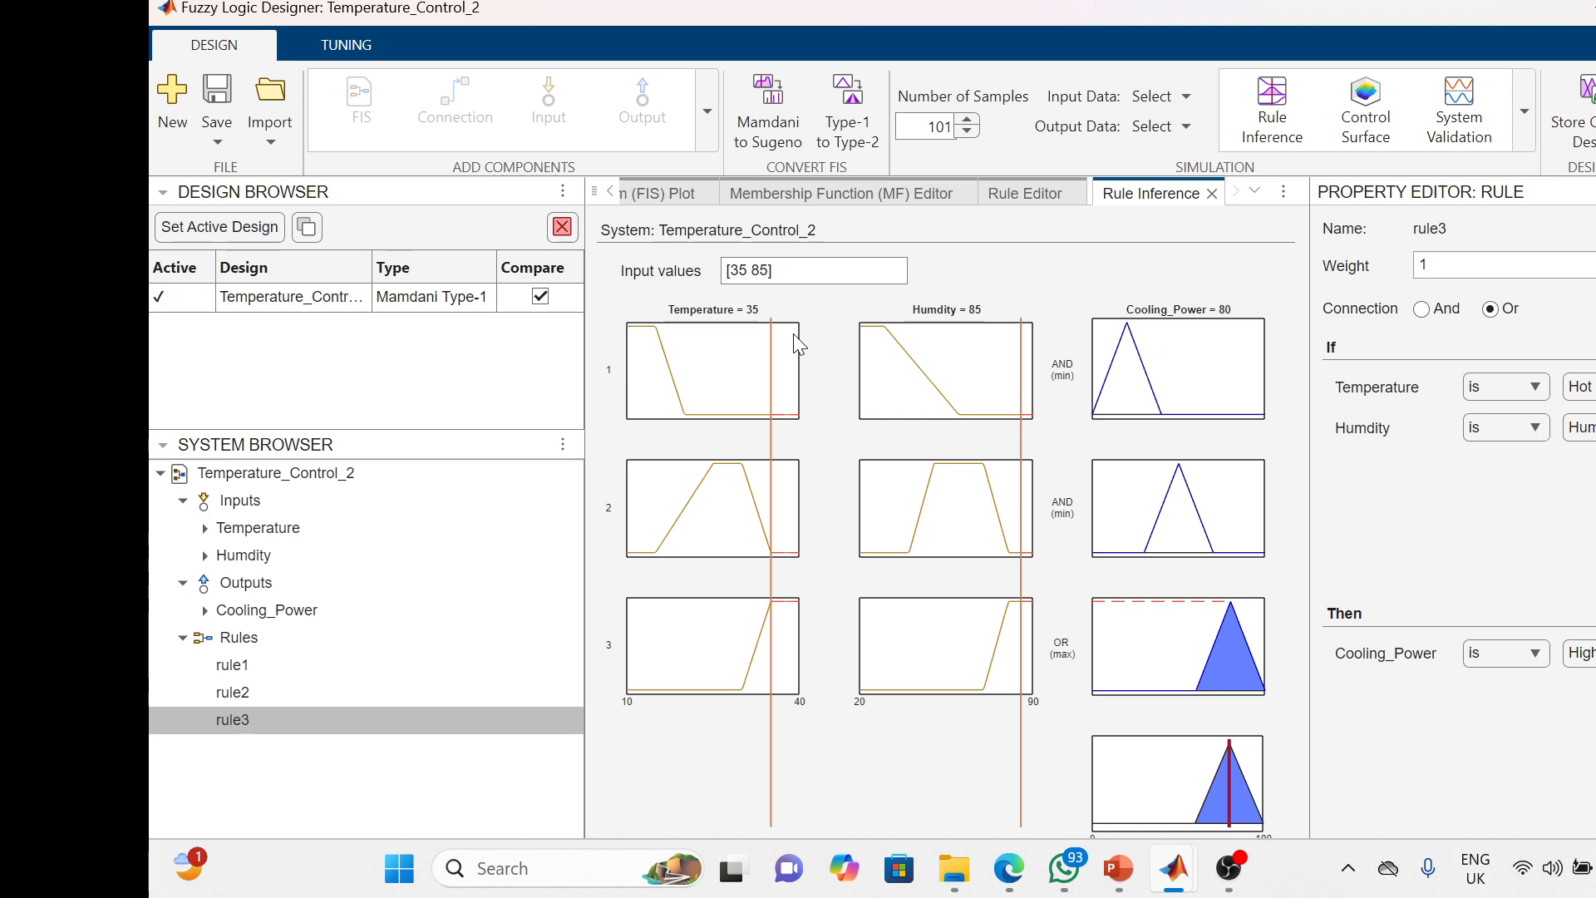
Test the Rule Inference with Humdity inputs of 65 and 45, using input values [35 65] and [35 45]
{"action": "left_click", "coordinate": [762, 271]}
{"action": "key", "text": "BackSpace"}
{"action": "type", "text": "6"}
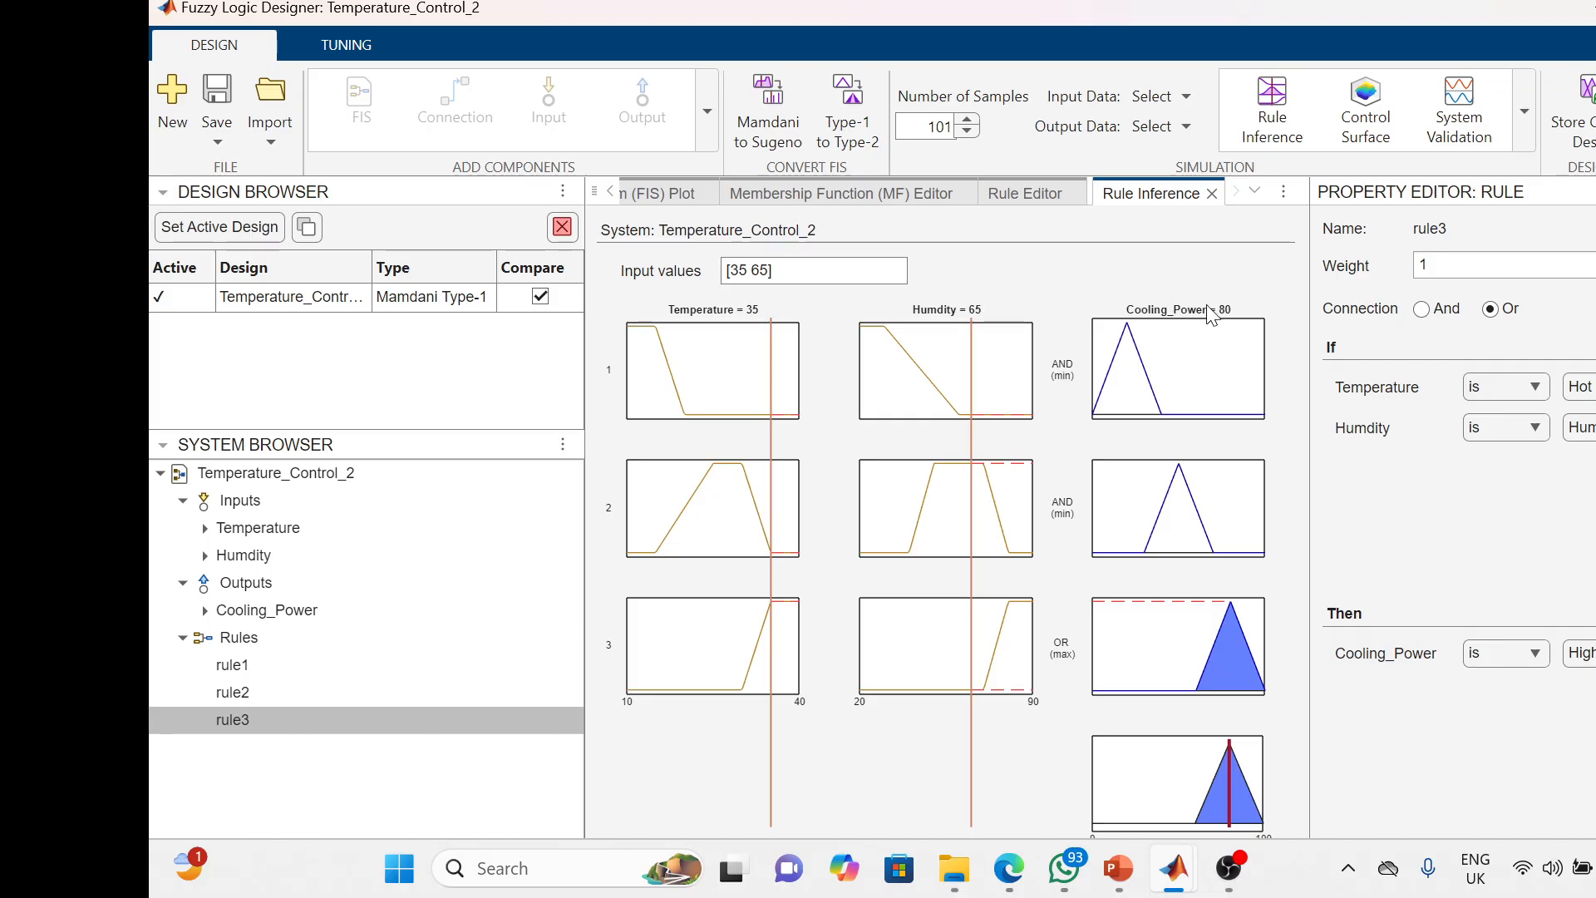
{"action": "left_click", "coordinate": [764, 270]}
{"action": "key", "text": "BackSpace"}
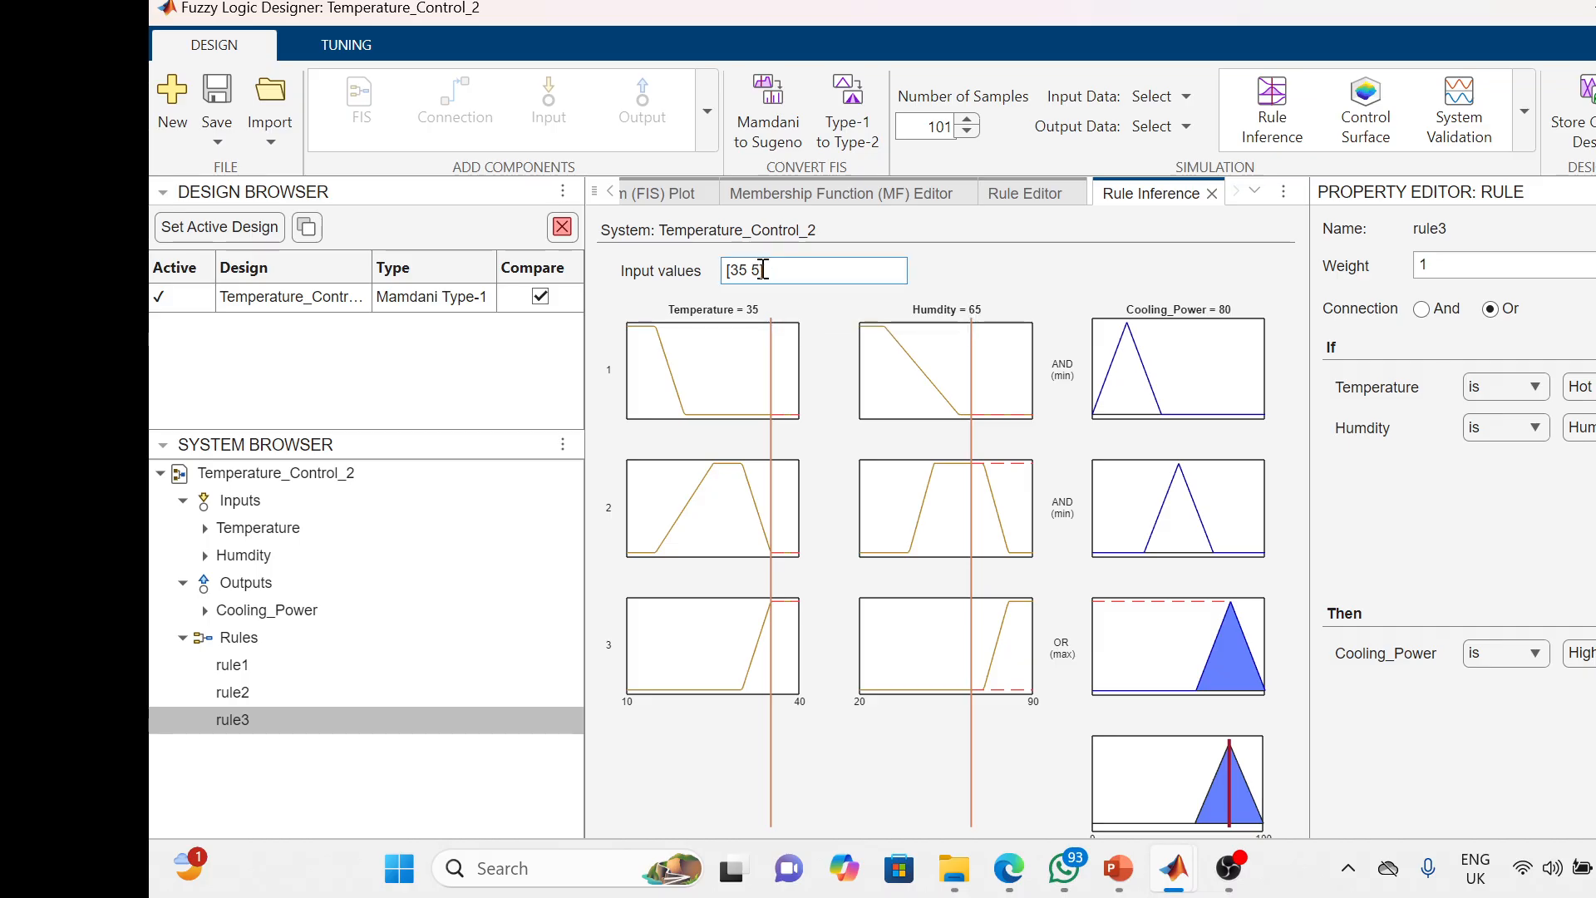
{"action": "type", "text": "4"}
{"action": "key", "text": "Return"}
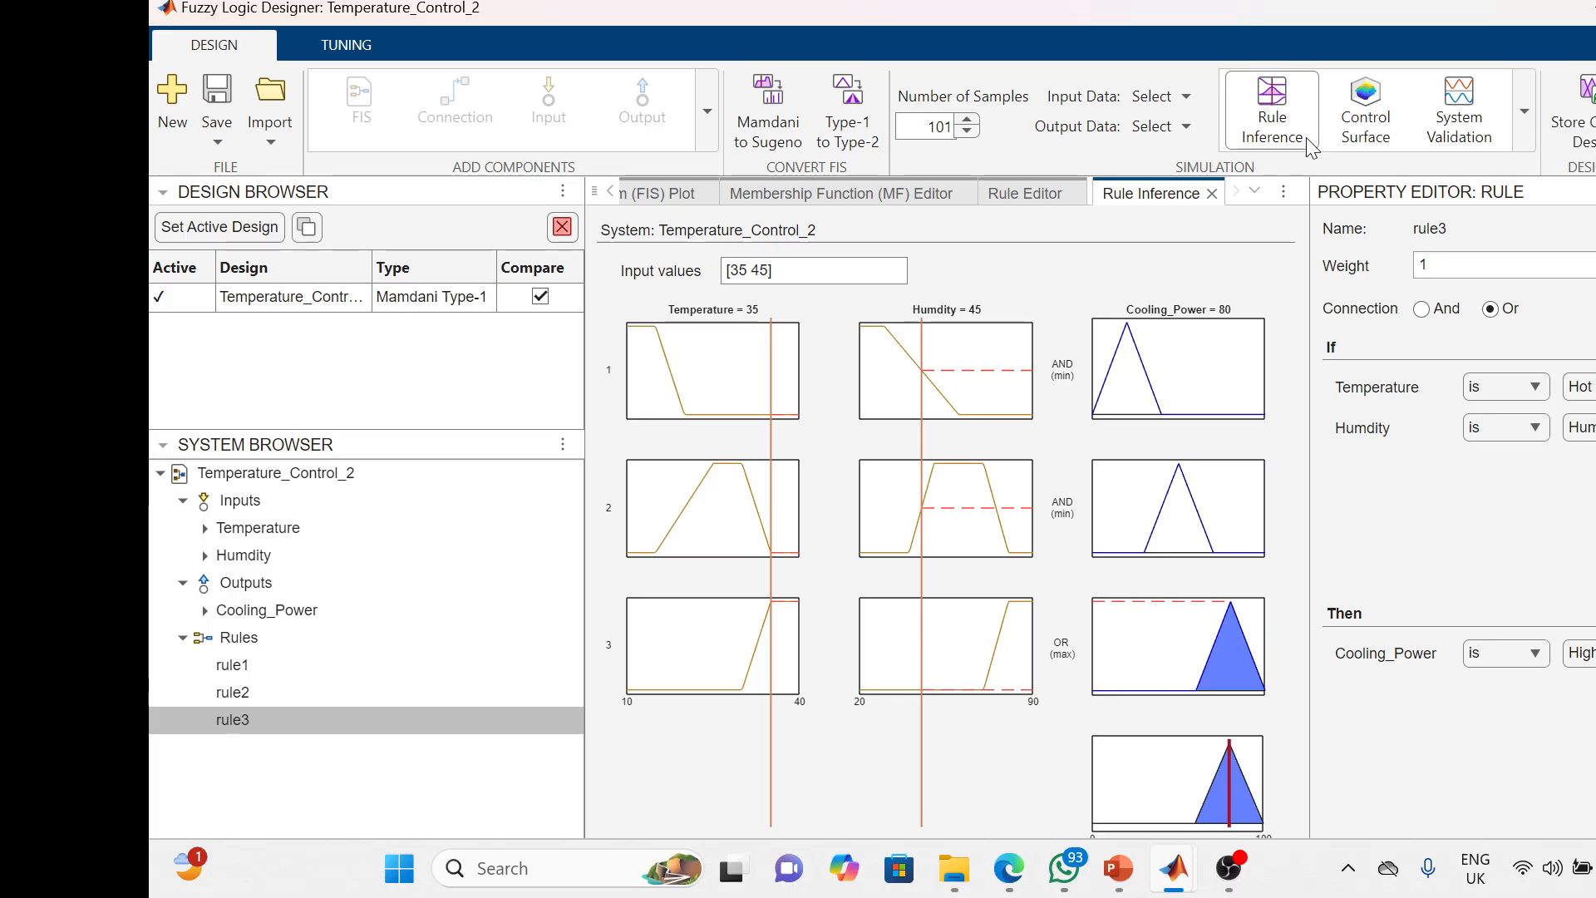
Close the Rule Inference view and examine the Control Surface of Cooling_Power over Temperature and Humdity
{"action": "left_click", "coordinate": [1214, 193]}
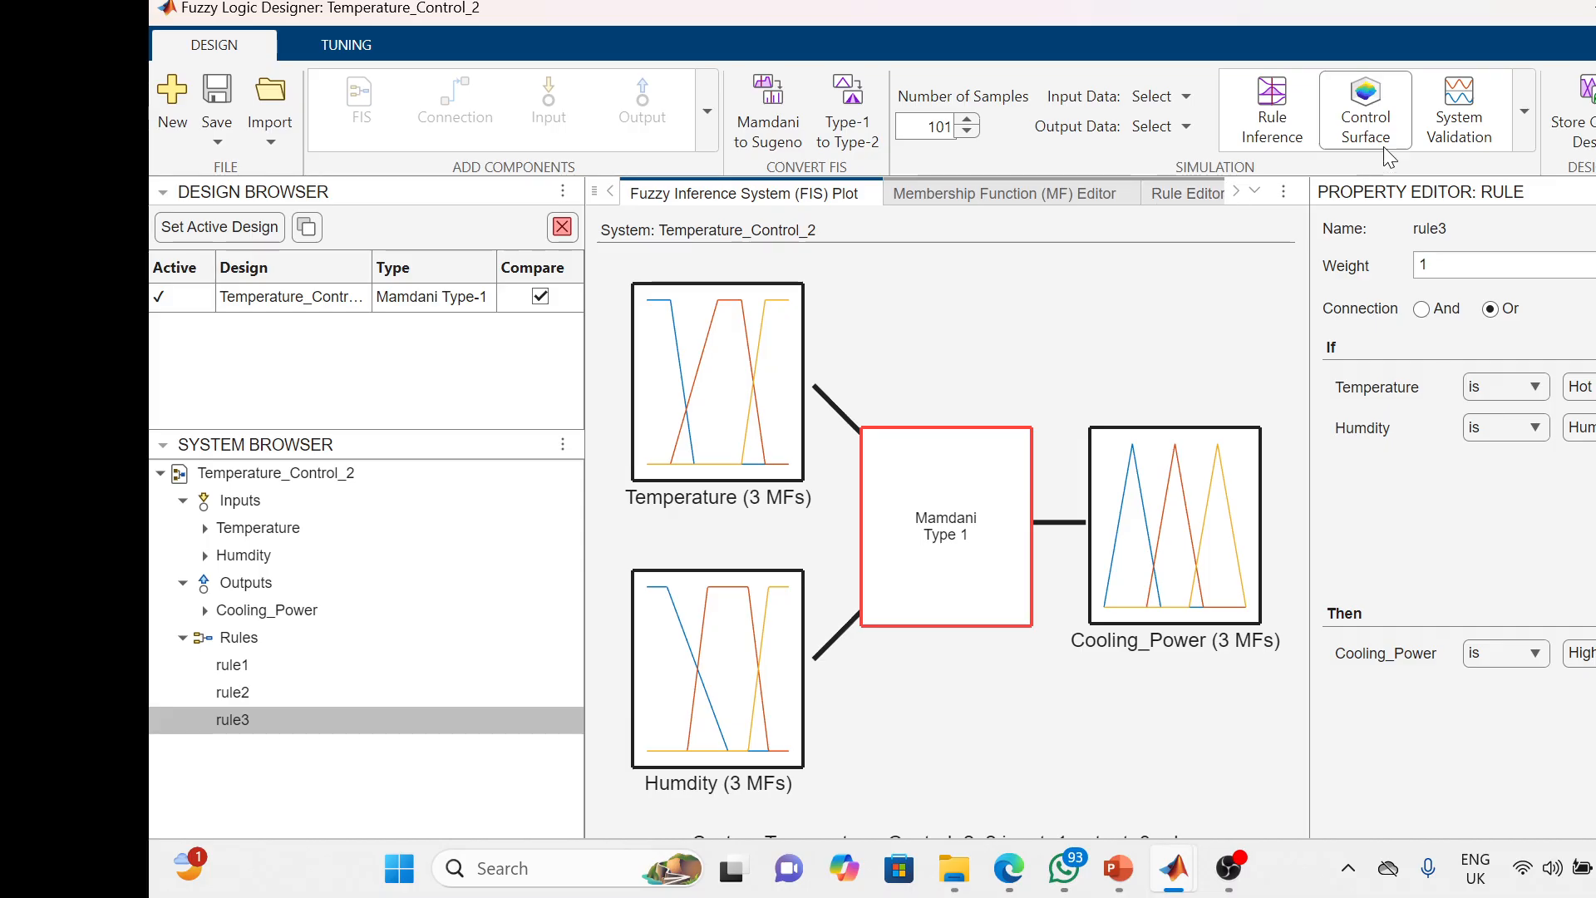
{"action": "left_click", "coordinate": [1369, 118]}
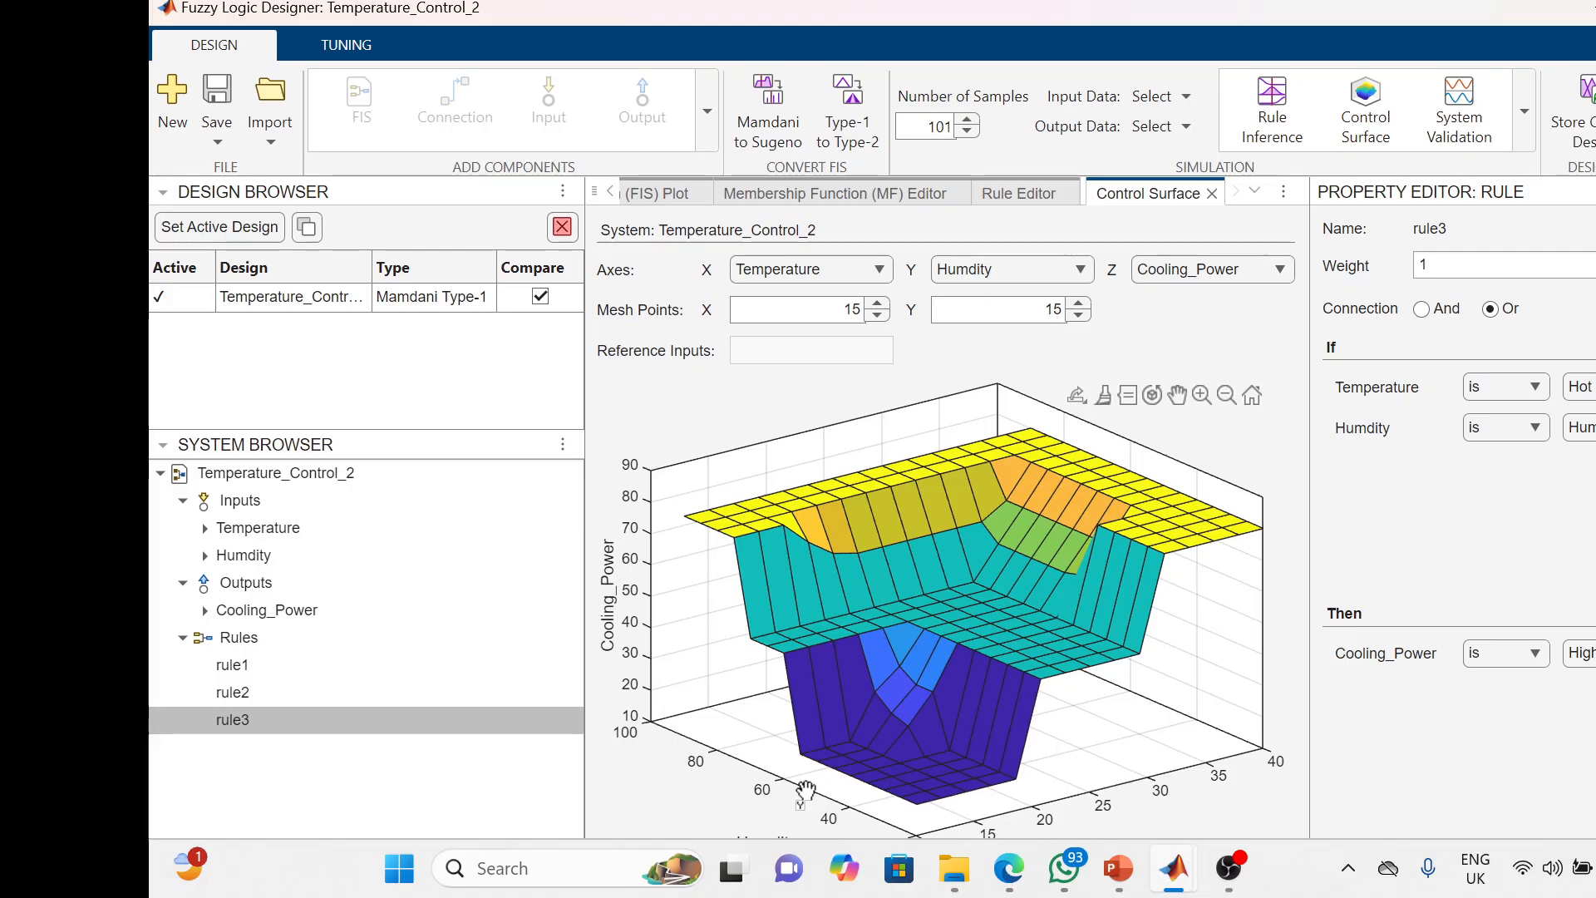
{"action": "left_click", "coordinate": [833, 643]}
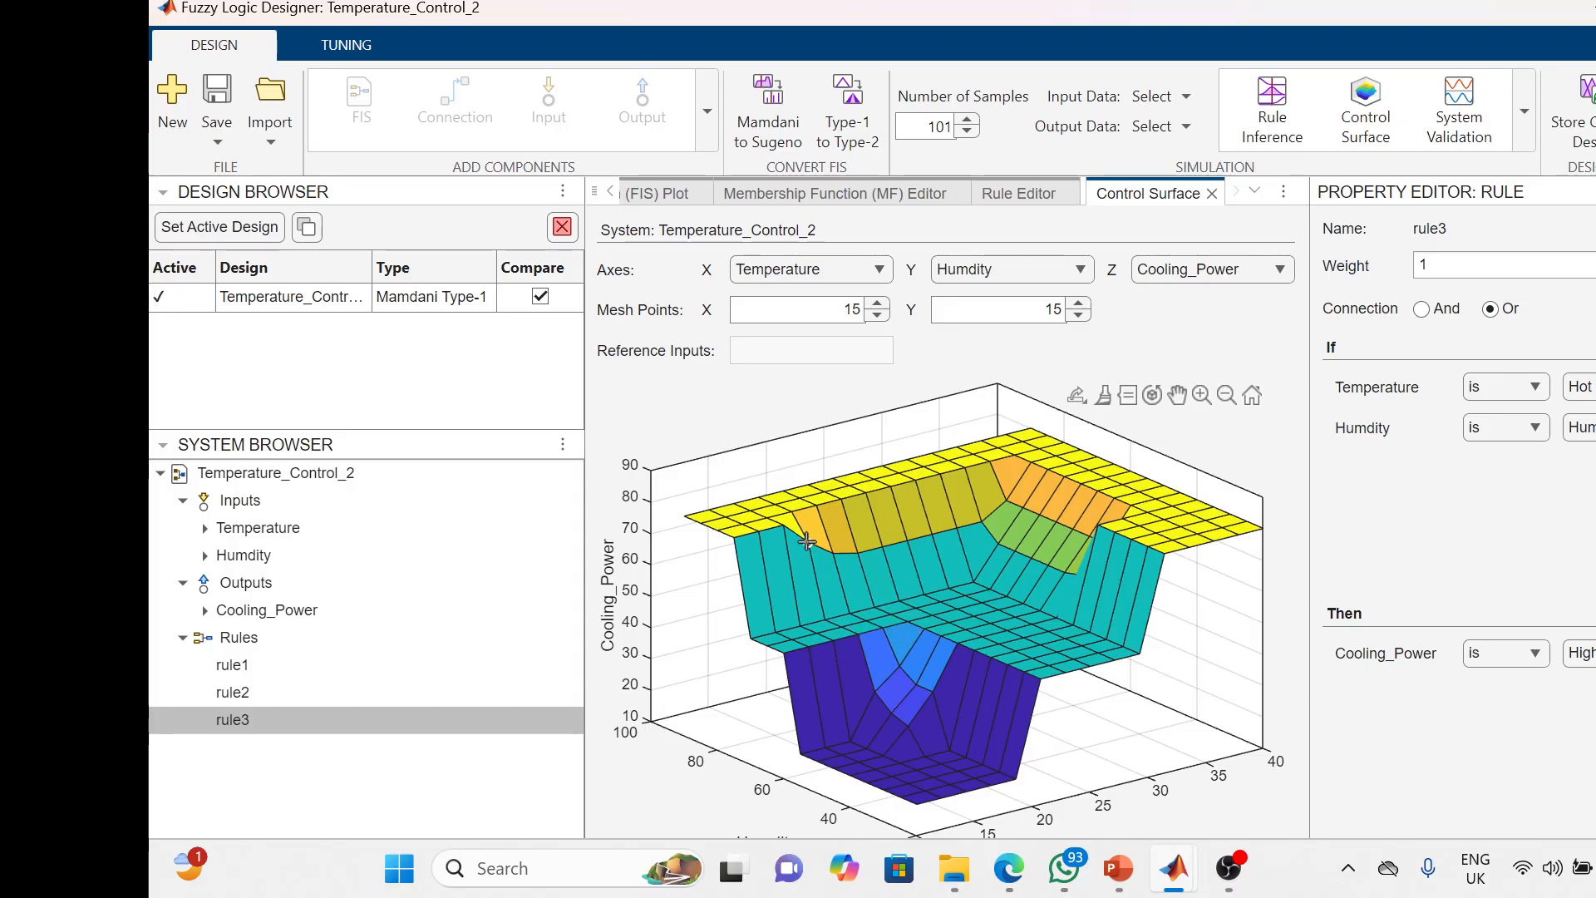
{"action": "mouse_move", "coordinate": [807, 541]}
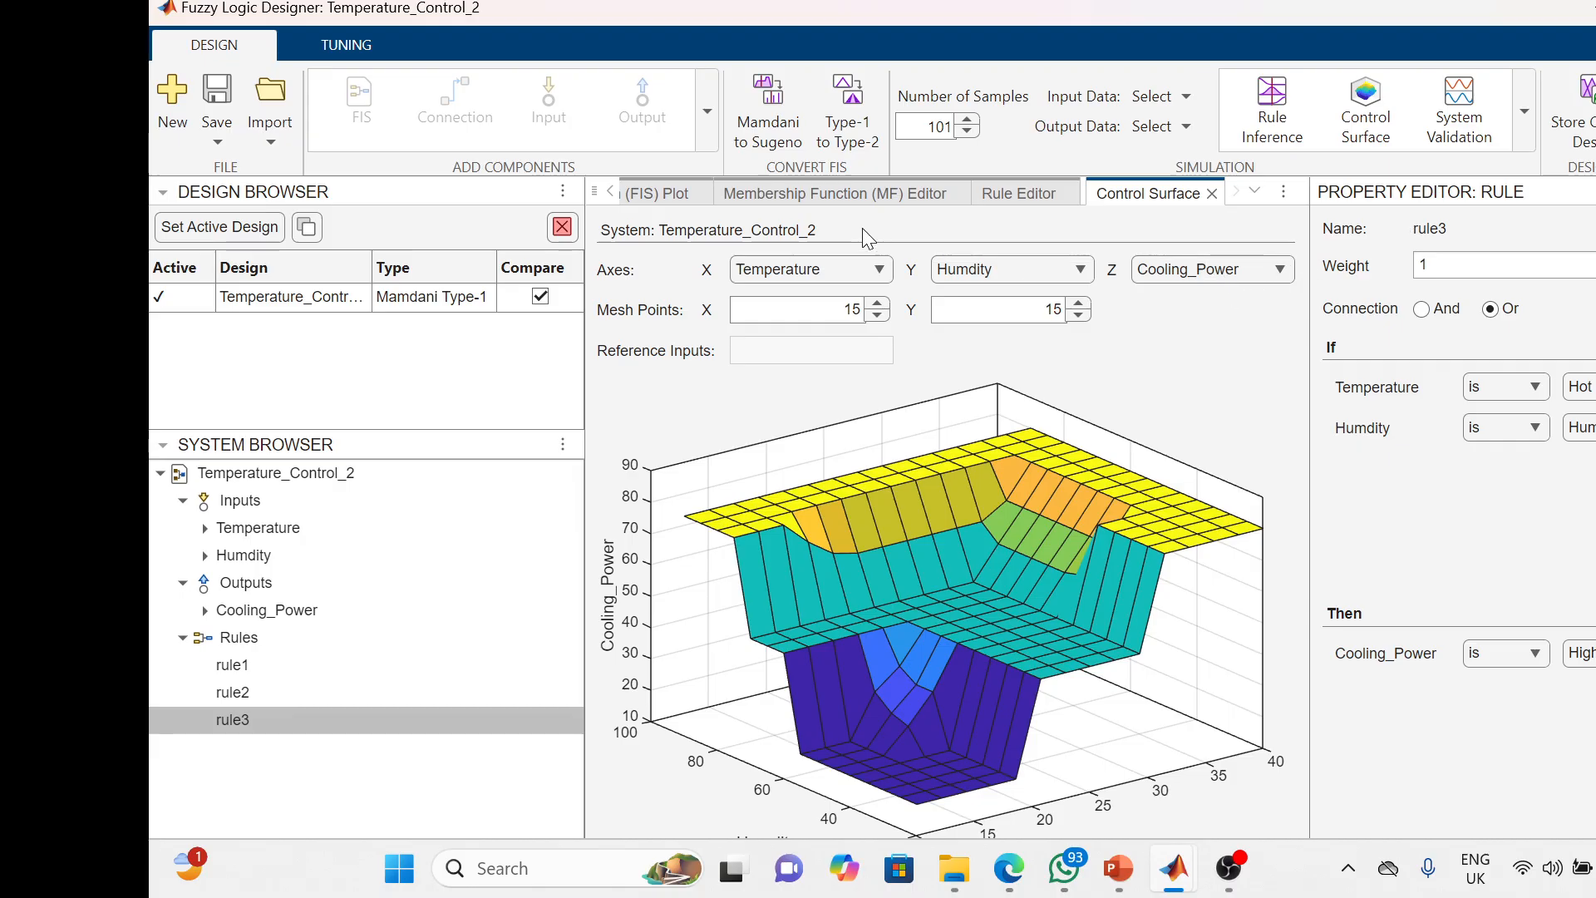
Return to the fuzzy inference system plot, collapse the rules in the system tree and select Temperature_Control_2
{"action": "left_click", "coordinate": [667, 195]}
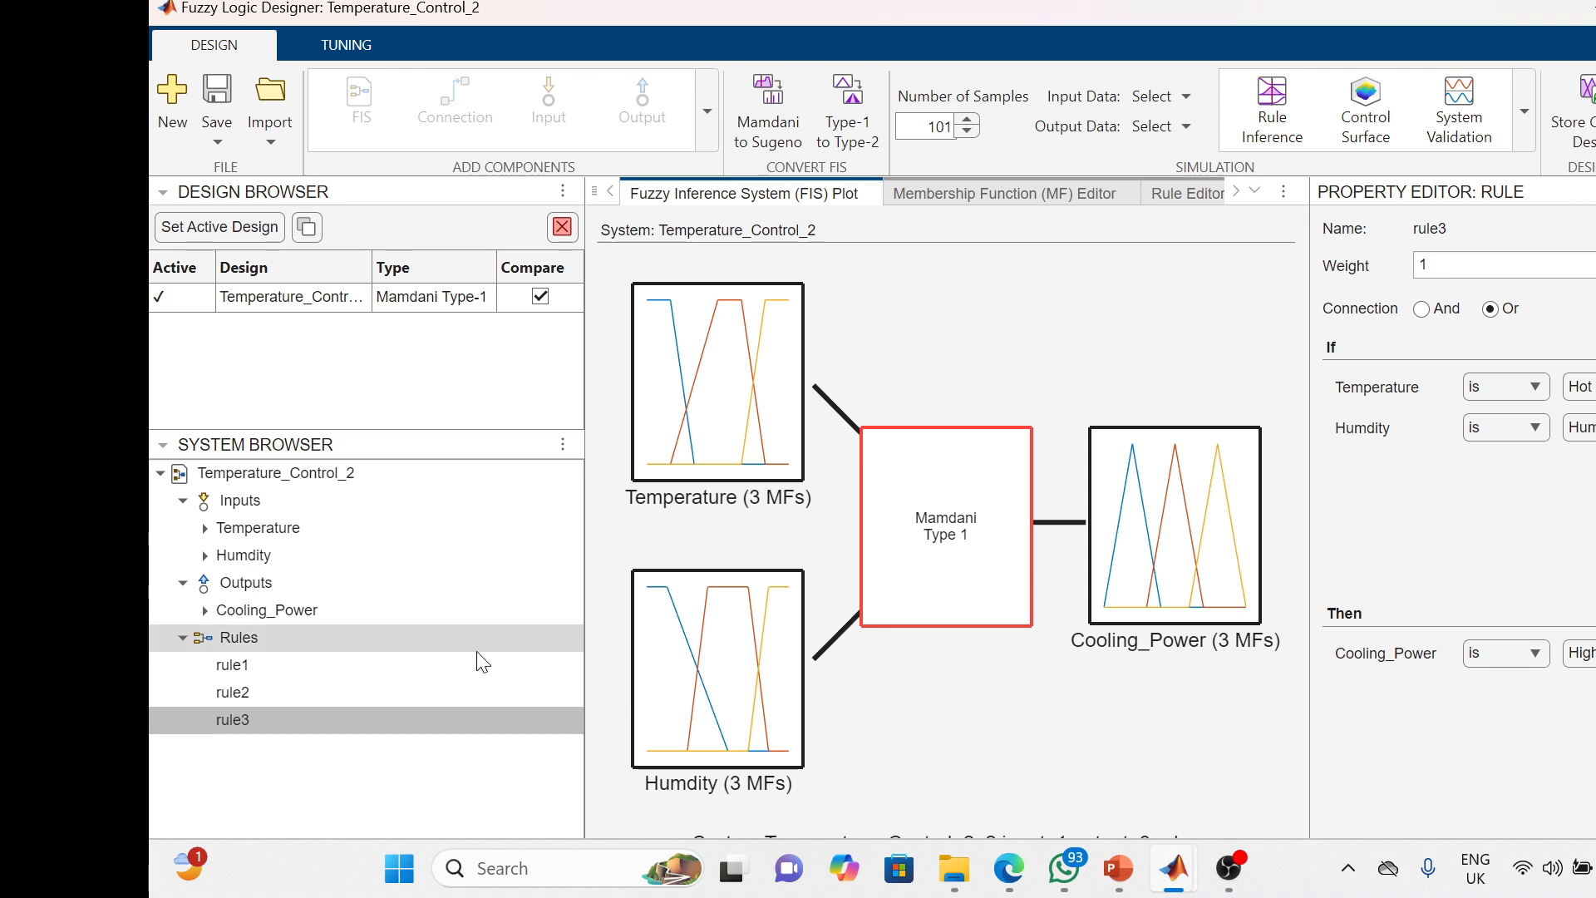
{"action": "left_click", "coordinate": [266, 642]}
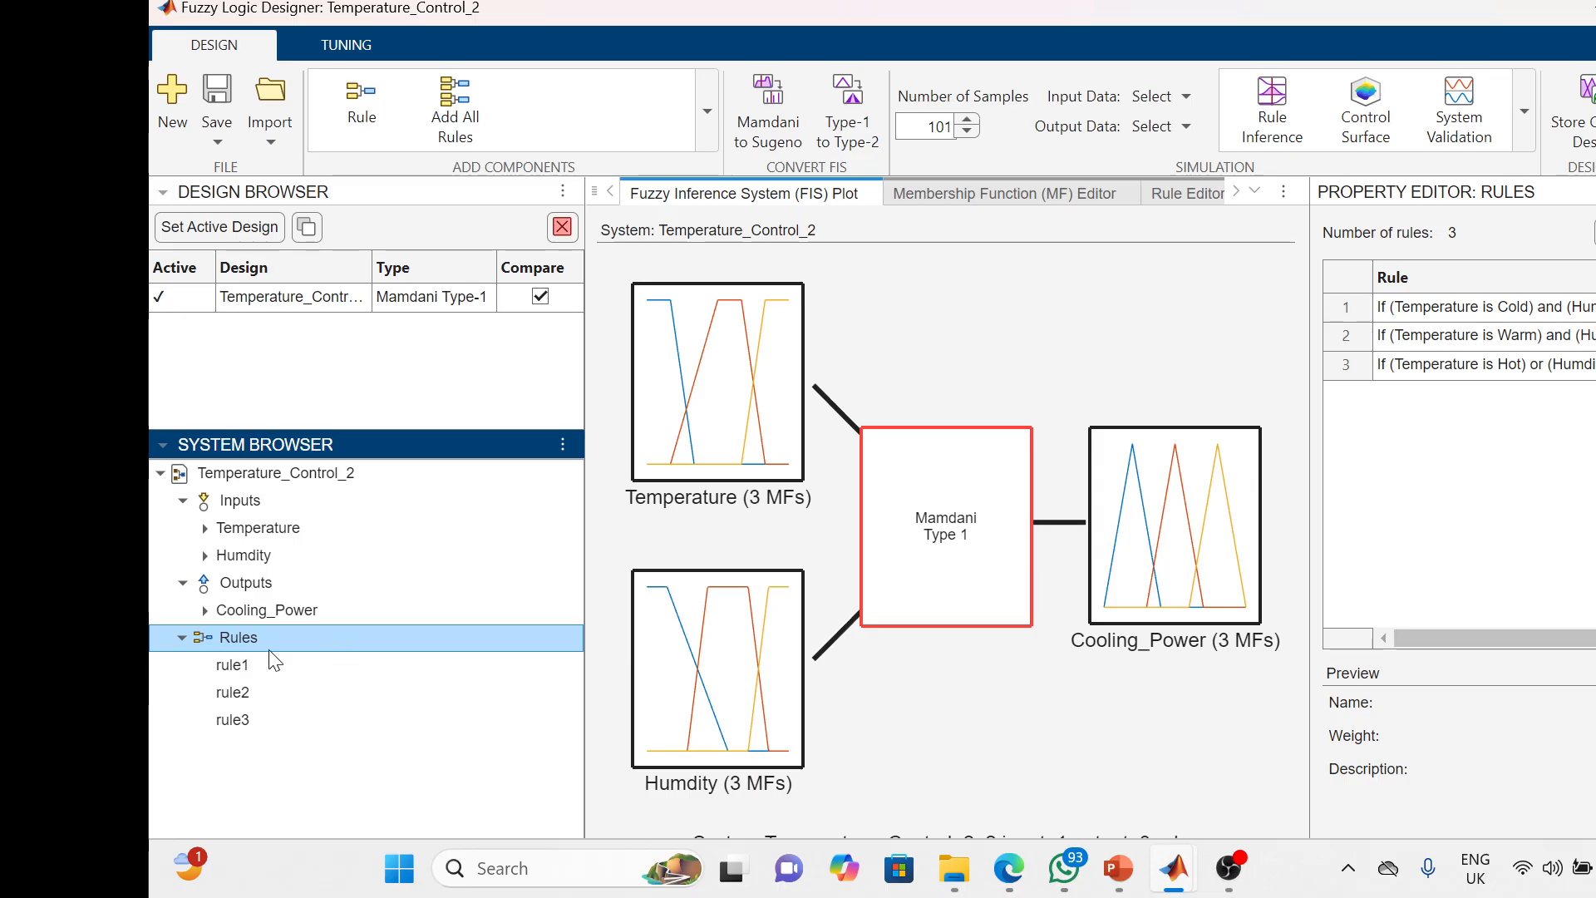
{"action": "left_click", "coordinate": [181, 638]}
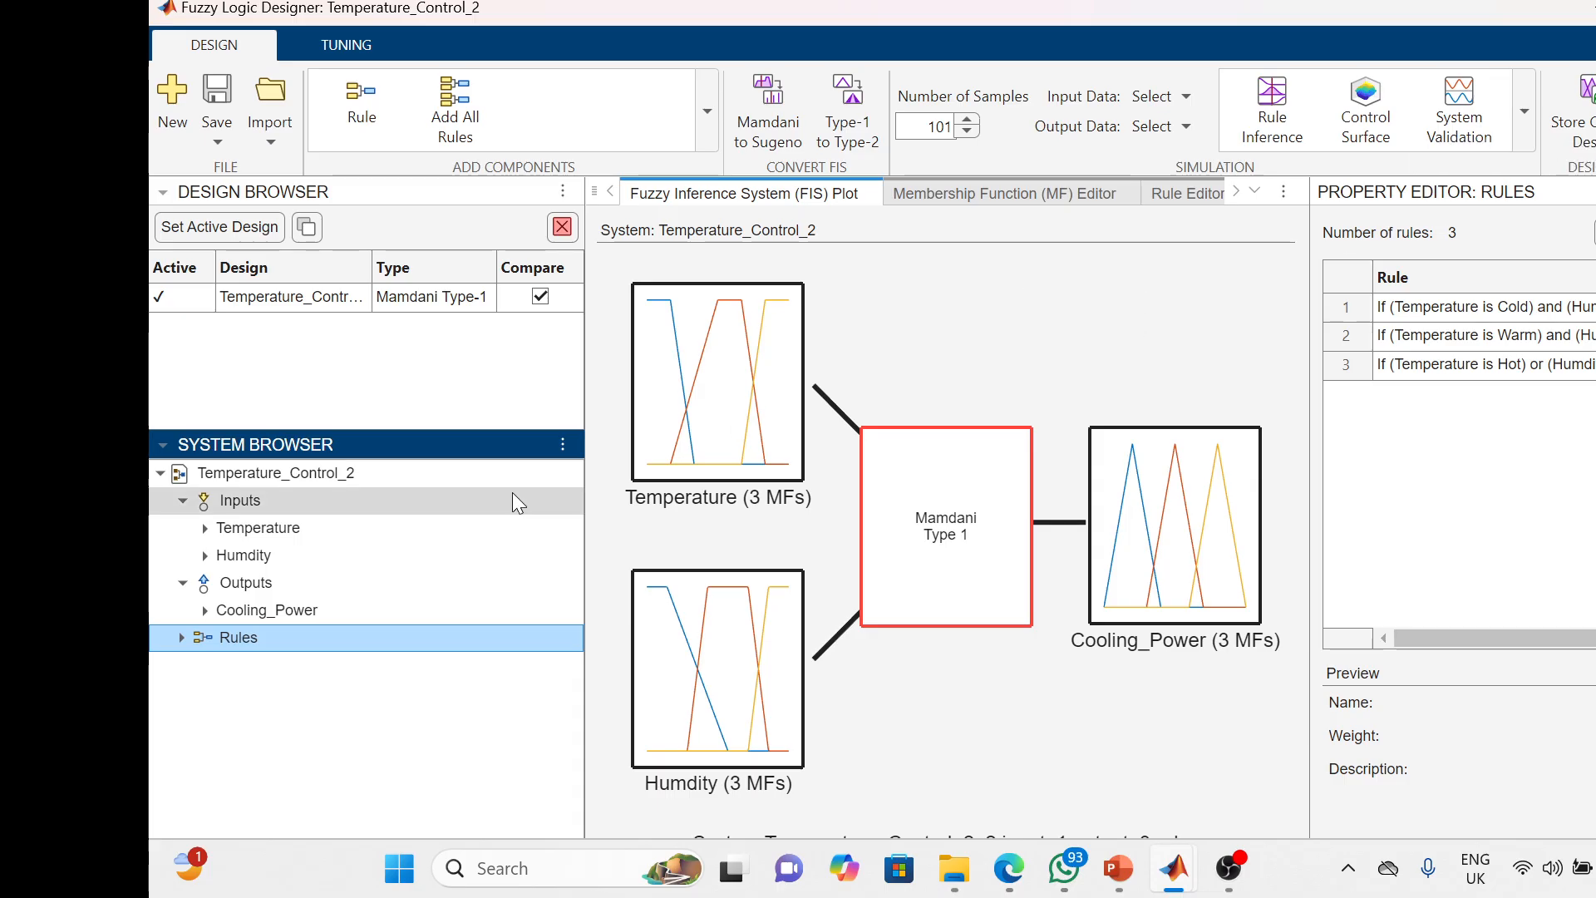
{"action": "left_click", "coordinate": [367, 478]}
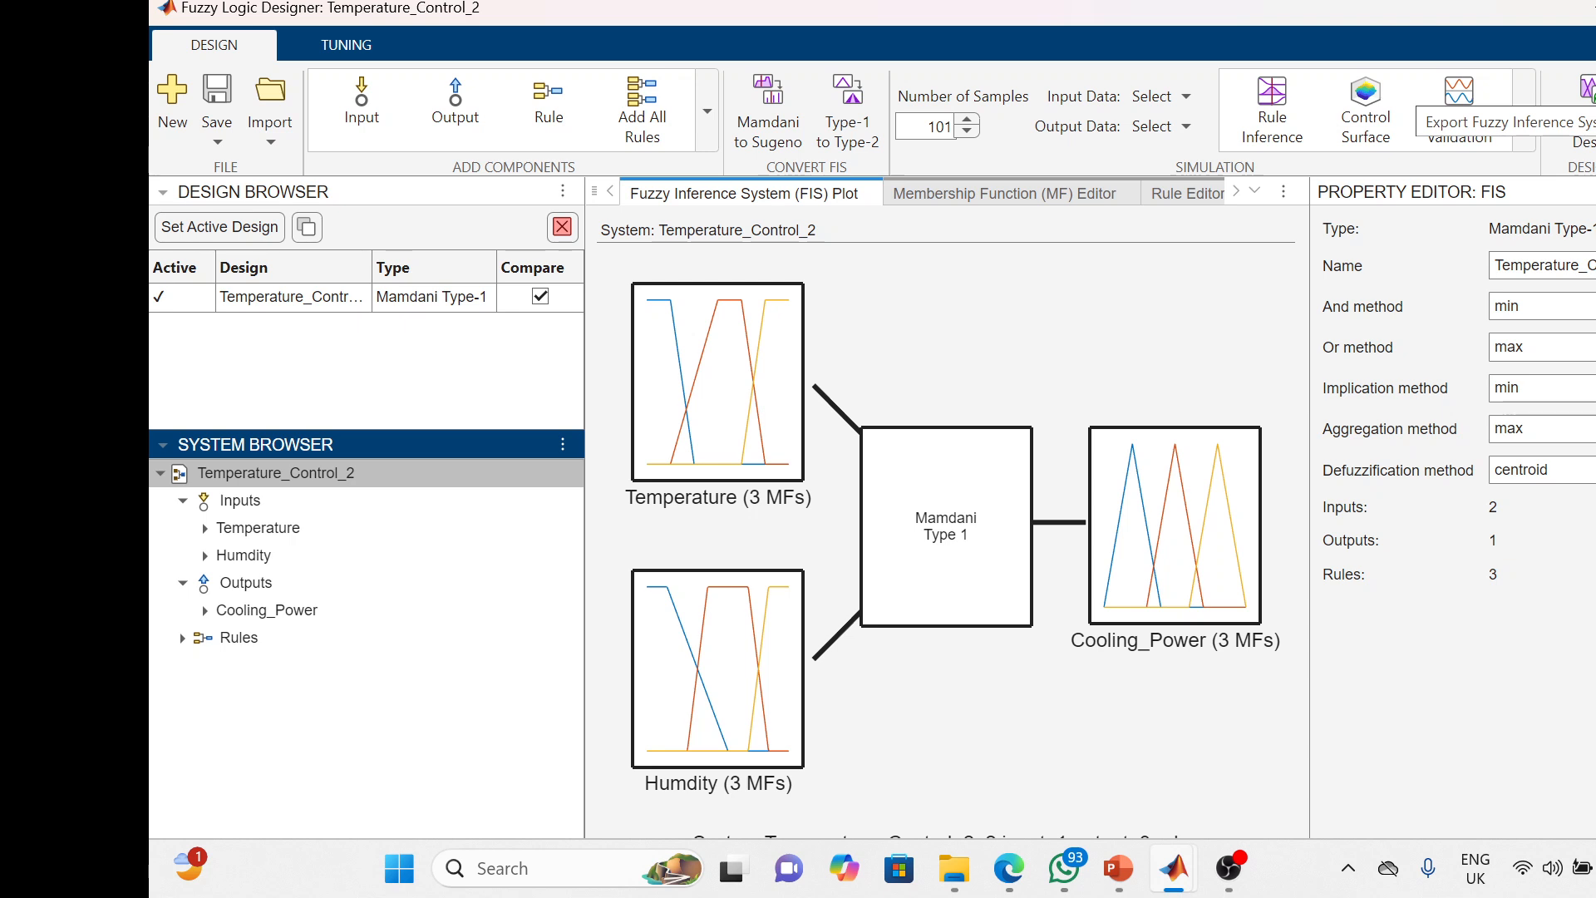
Export the fuzzy inference system to the MATLAB workspace as Temperature_Control_2
{"action": "left_click", "coordinate": [1595, 93]}
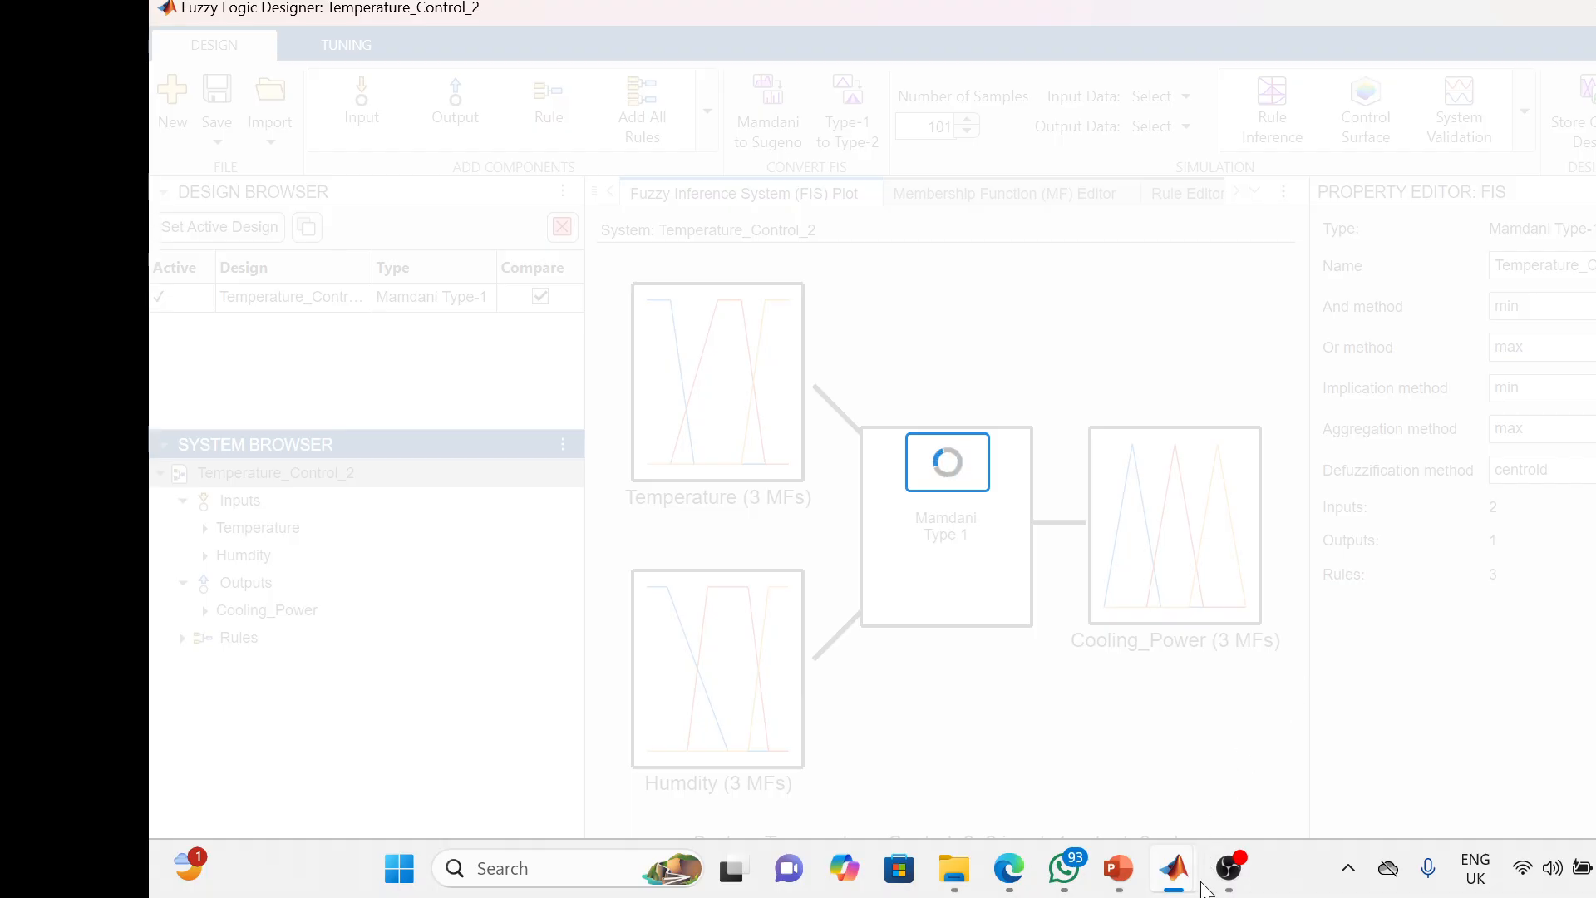
{"action": "mouse_move", "coordinate": [1232, 880]}
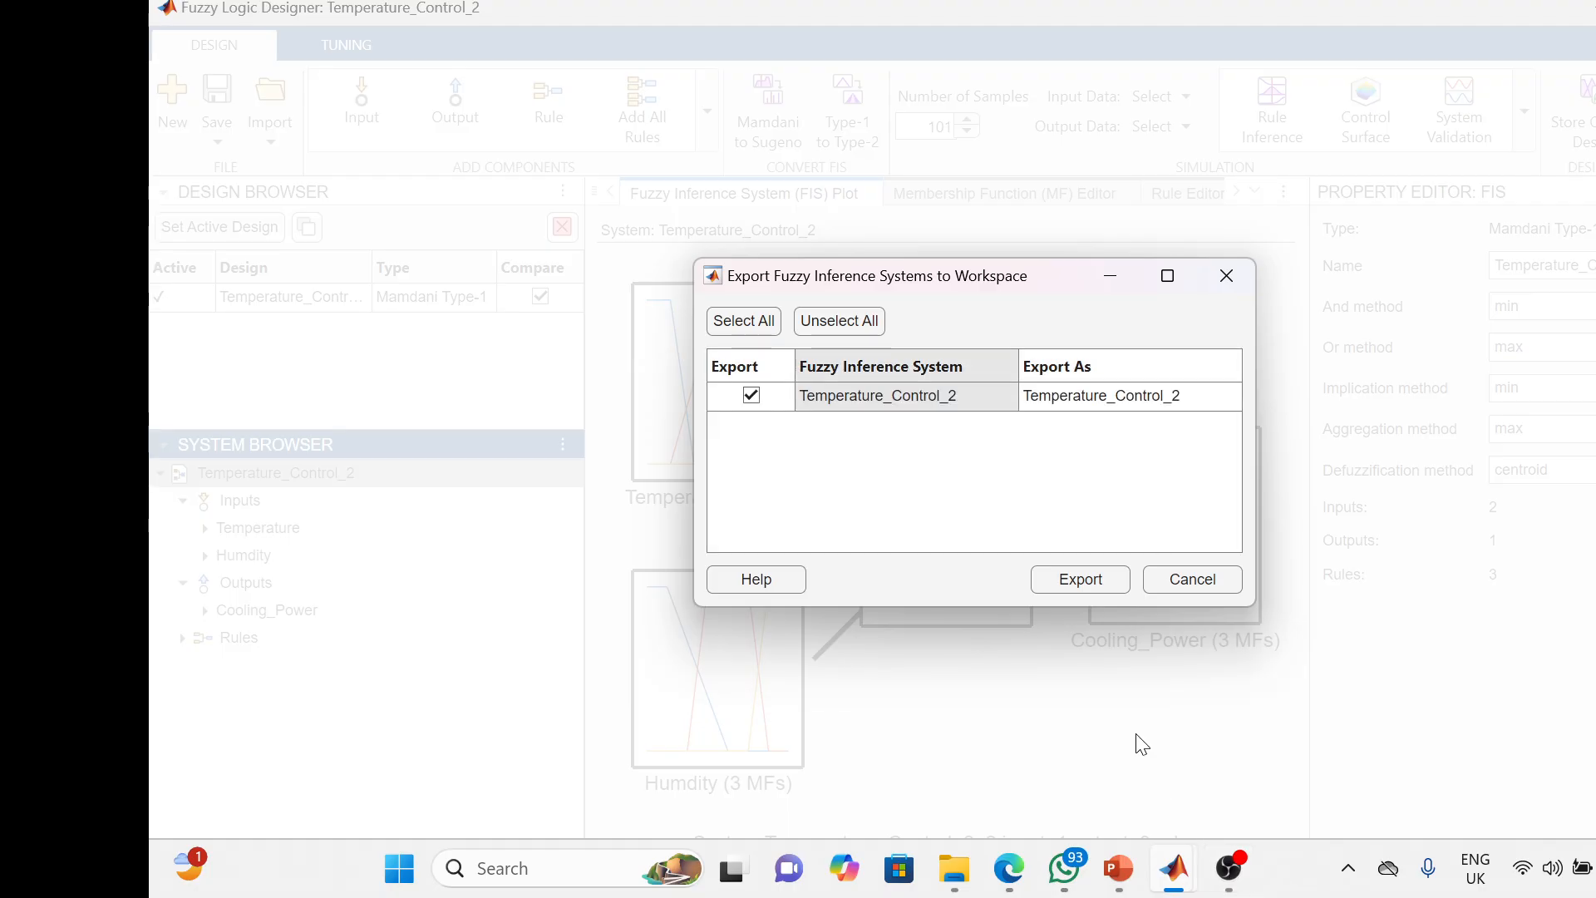
{"action": "left_click", "coordinate": [920, 447]}
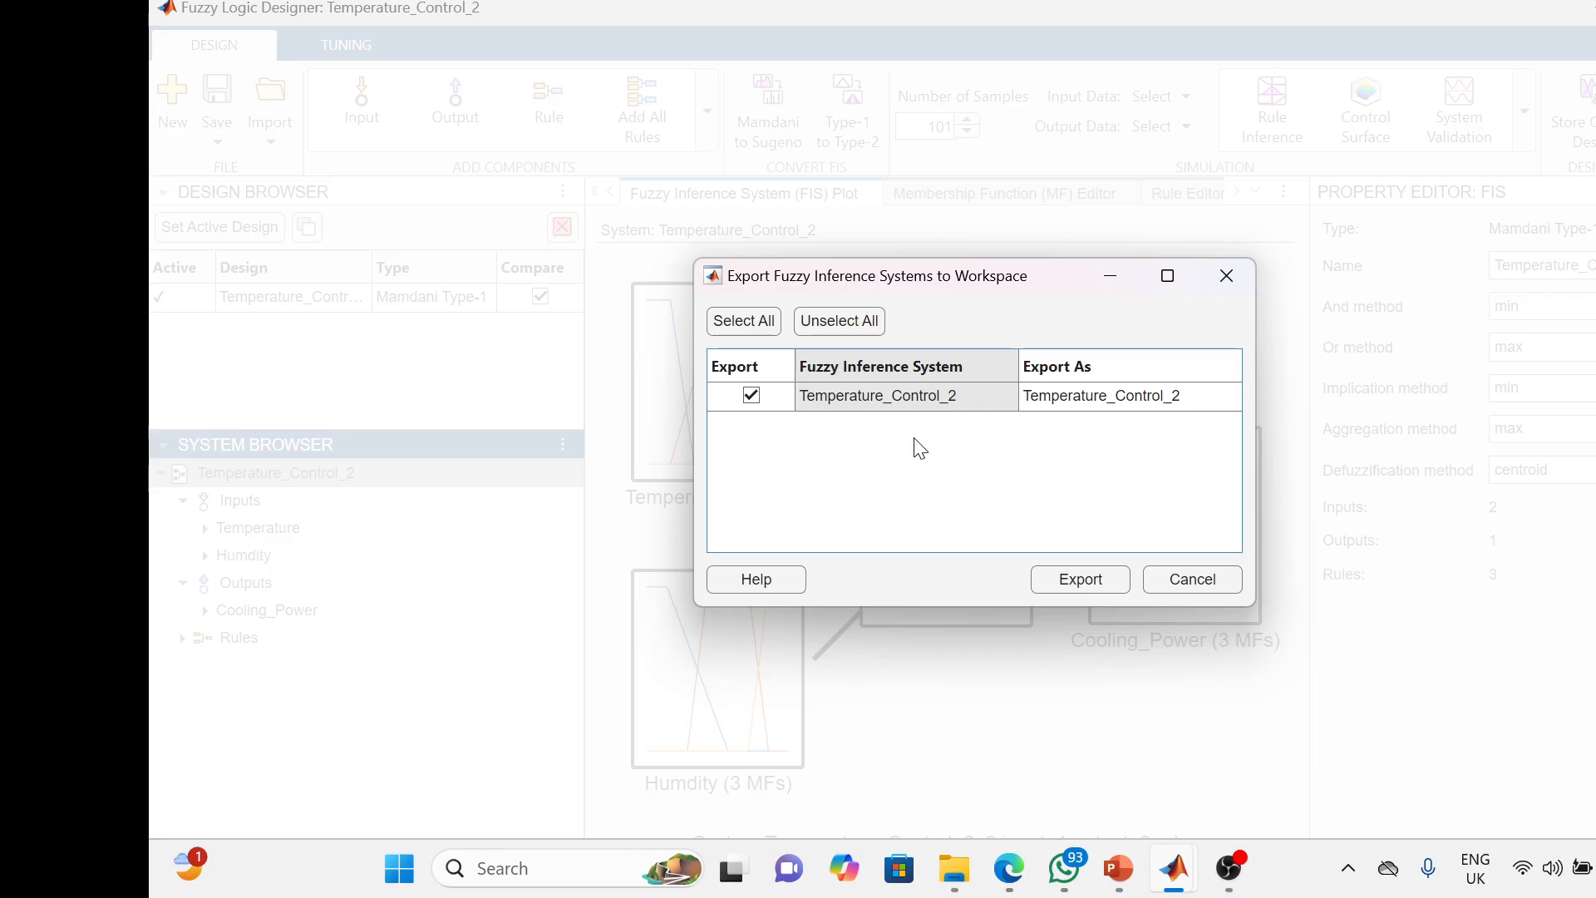
{"action": "left_click", "coordinate": [1063, 586]}
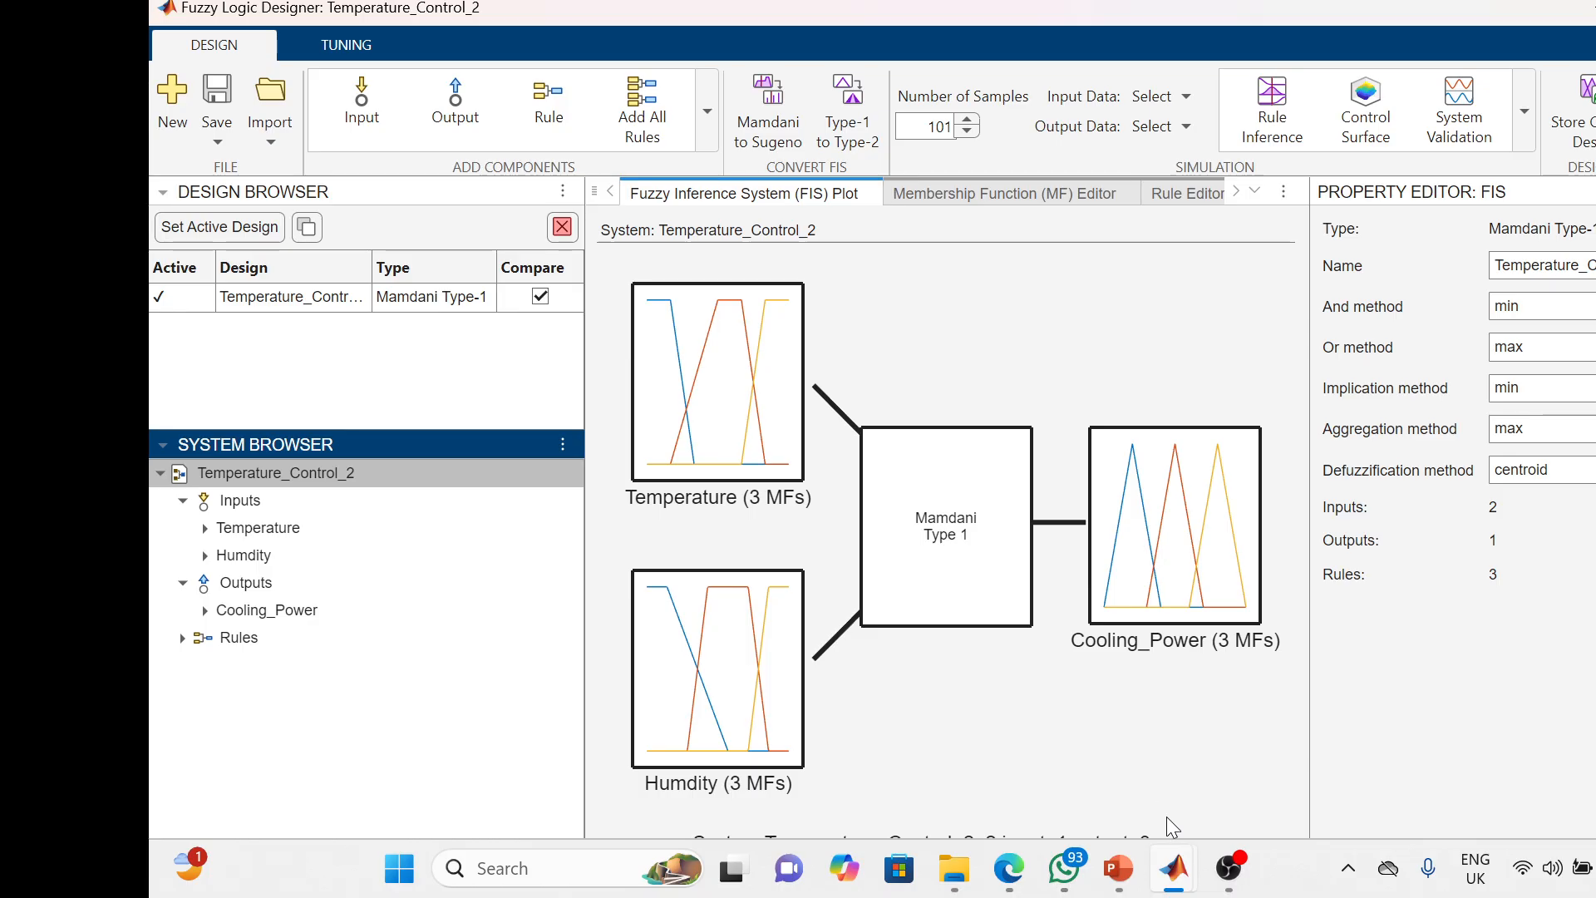
Switch to the main MATLAB window and clear the Command Window with clc
{"action": "mouse_move", "coordinate": [1165, 857]}
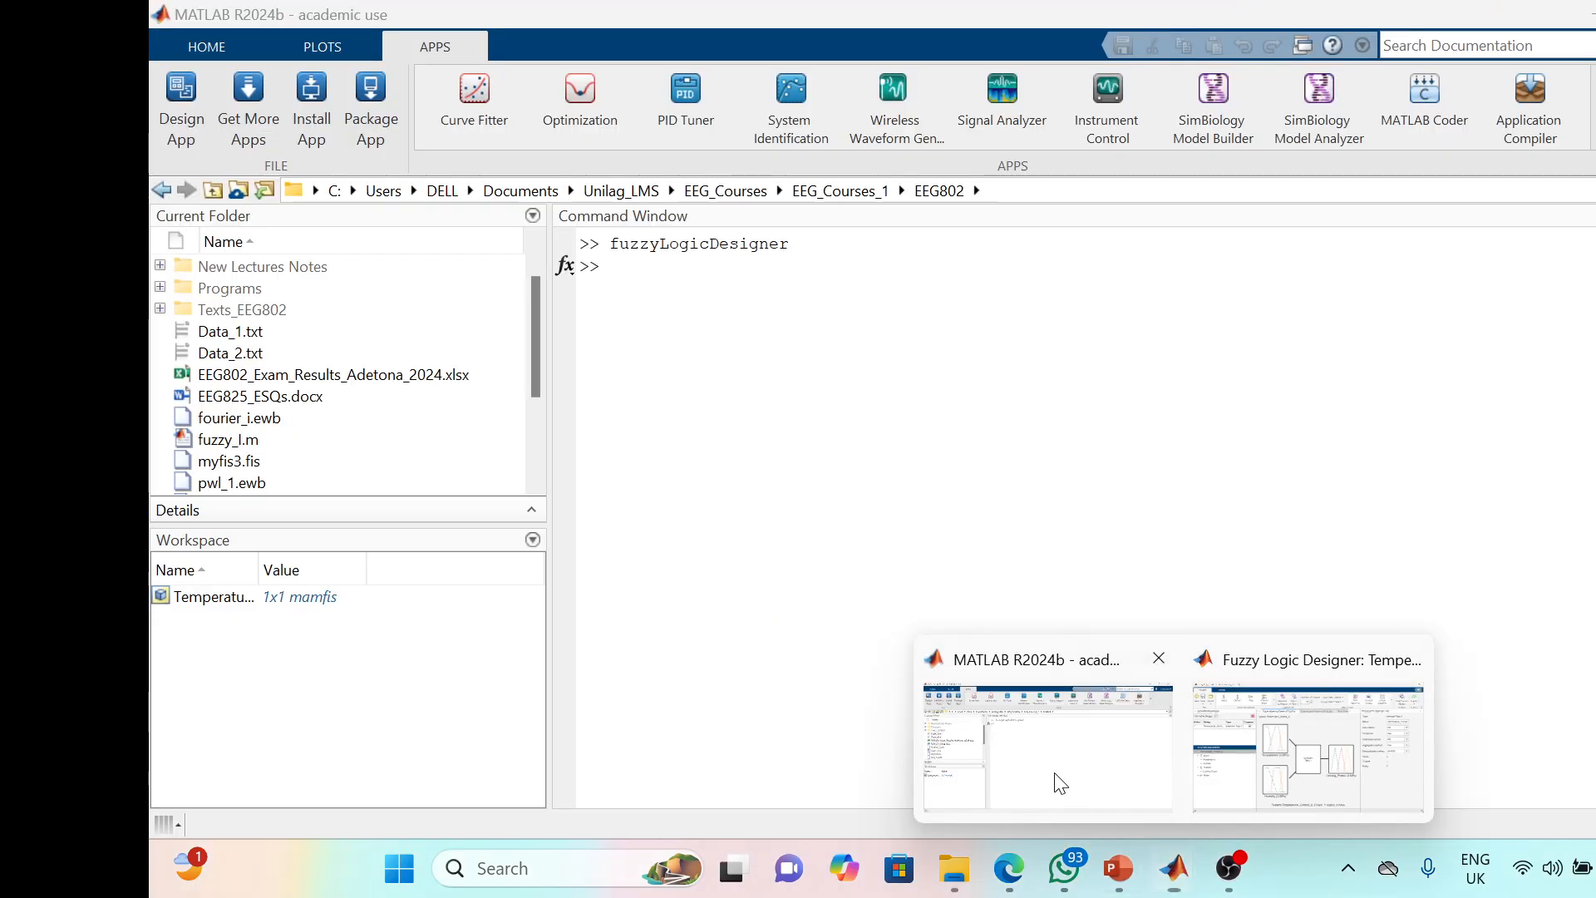
{"action": "left_click", "coordinate": [1060, 783]}
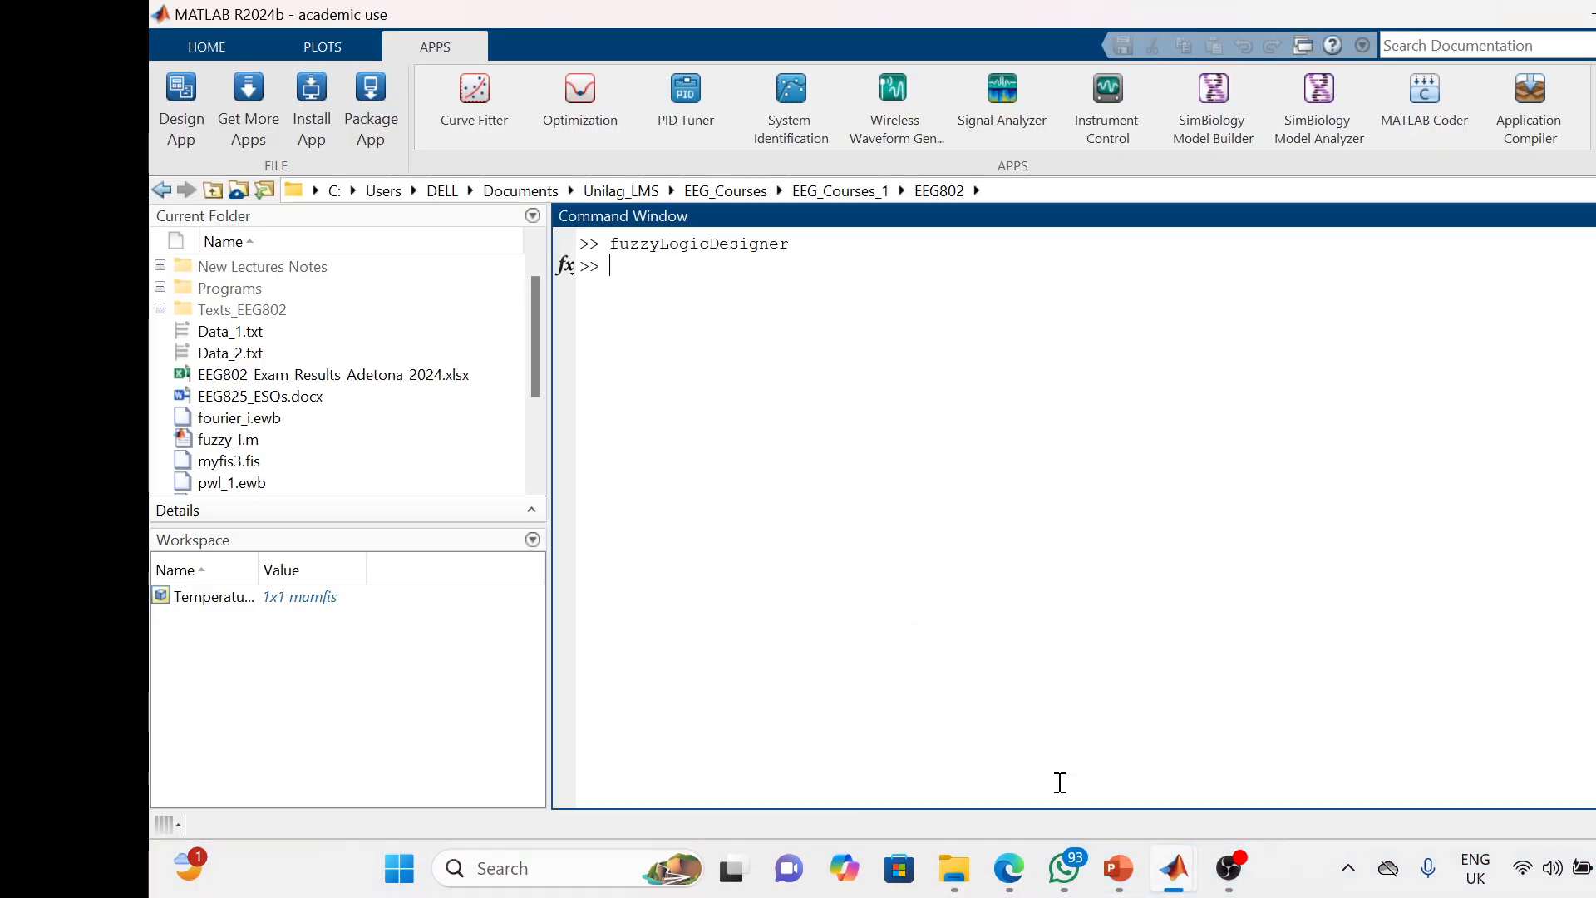
{"action": "double_click", "coordinate": [235, 602]}
{"action": "type", "text": "clc"}
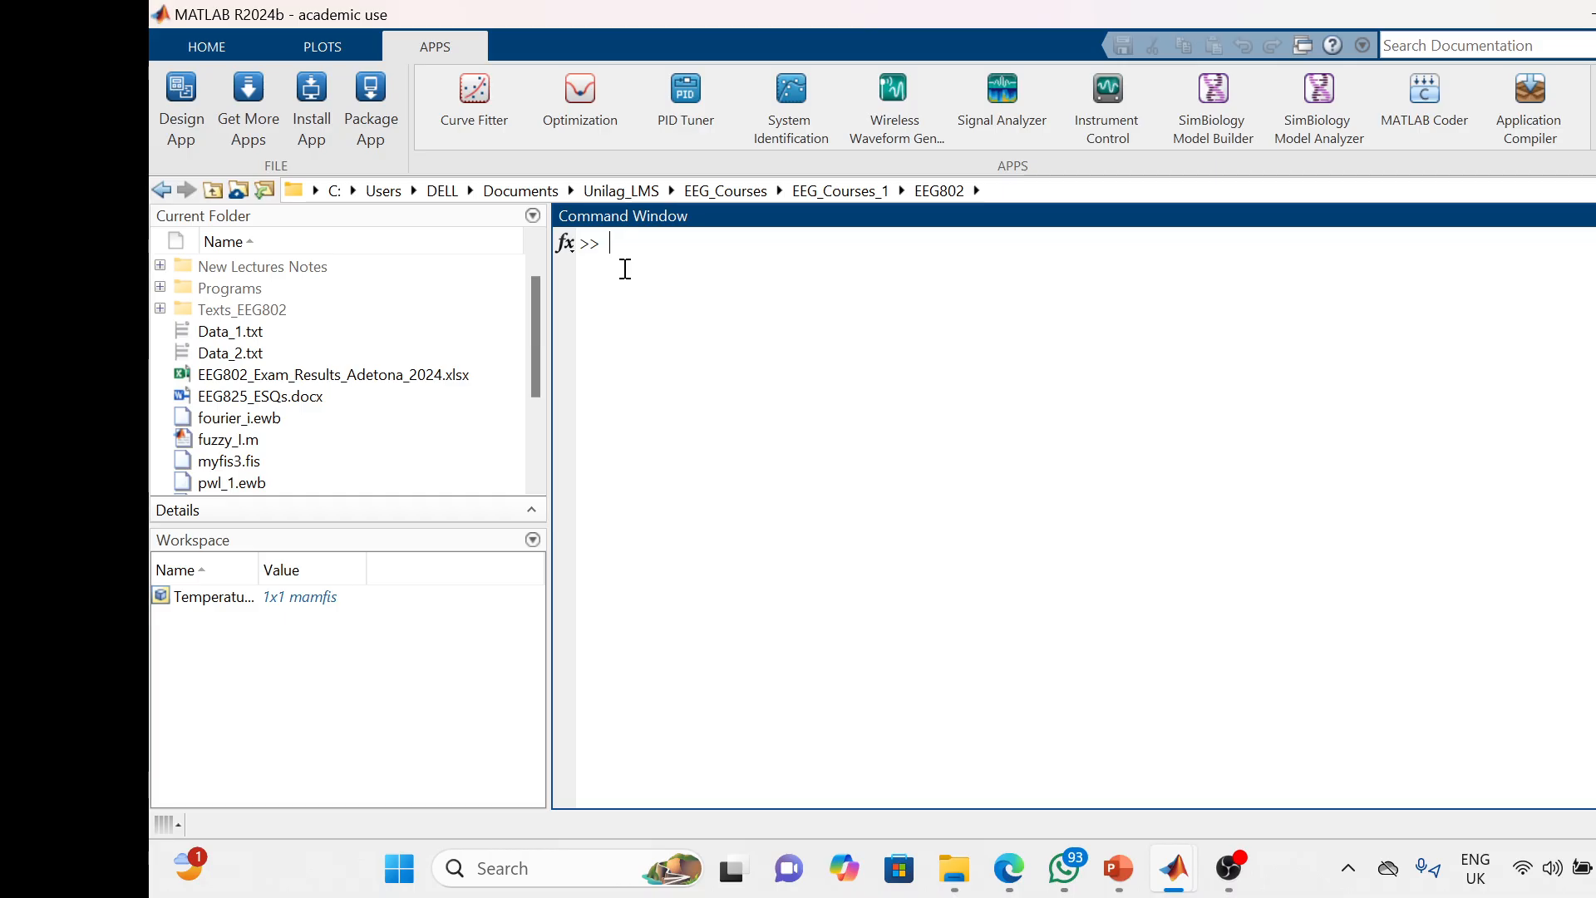
Evaluate the exported system by running Cooling_Power = evalfis(Temperature_Control_2, [25 55])
{"action": "type", "text": "Cooling_"}
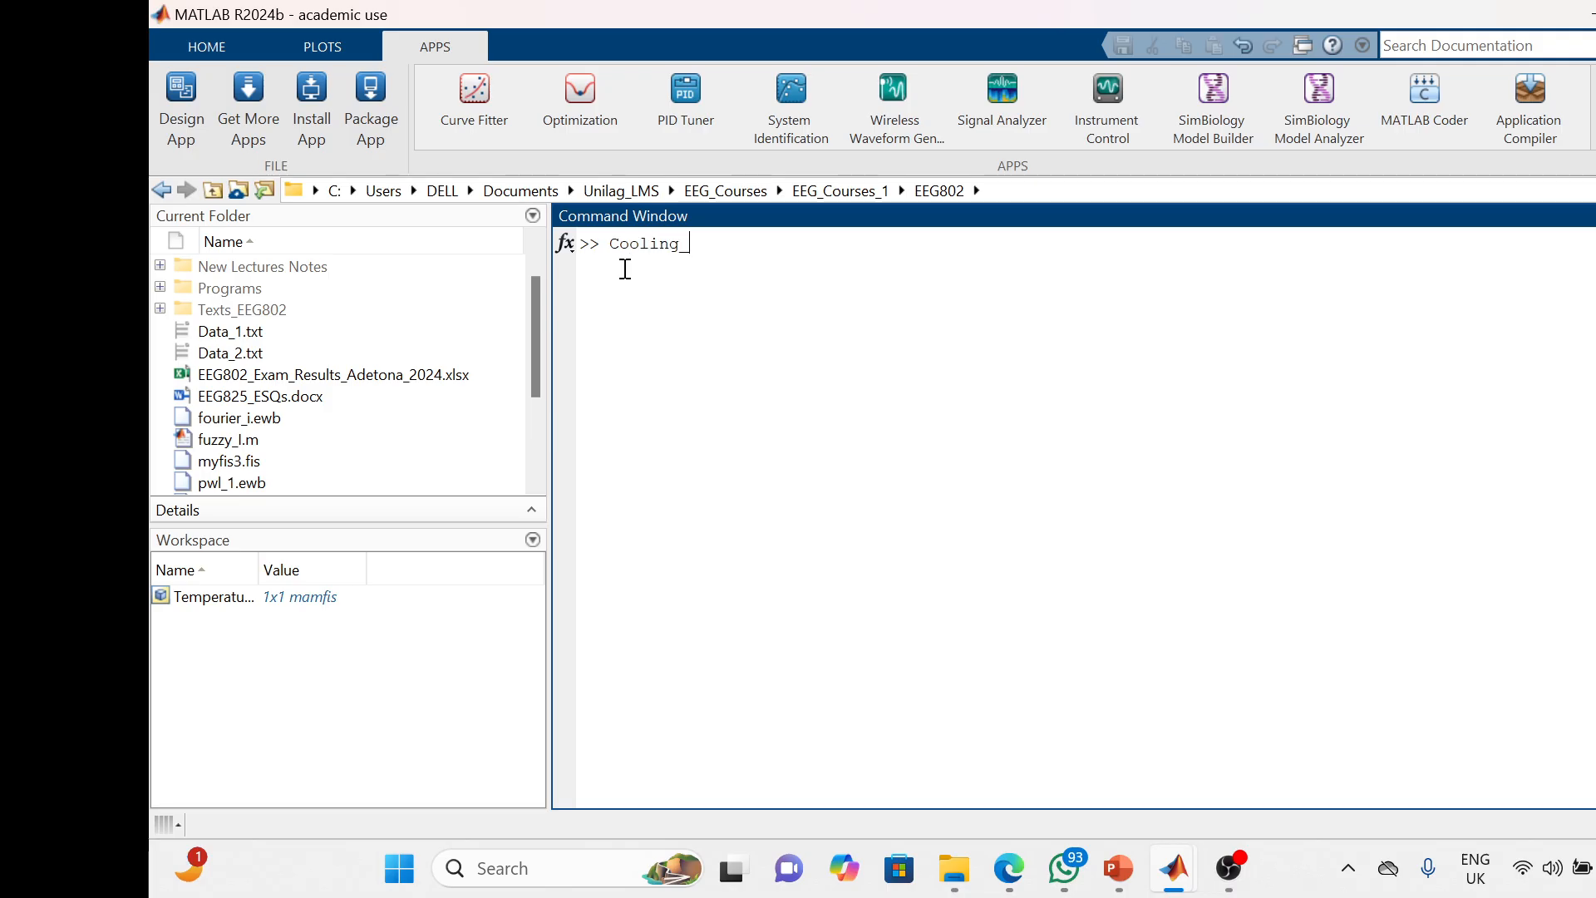
{"action": "type", "text": "Power = evalfis()"}
{"action": "type", "text": "Temperature"}
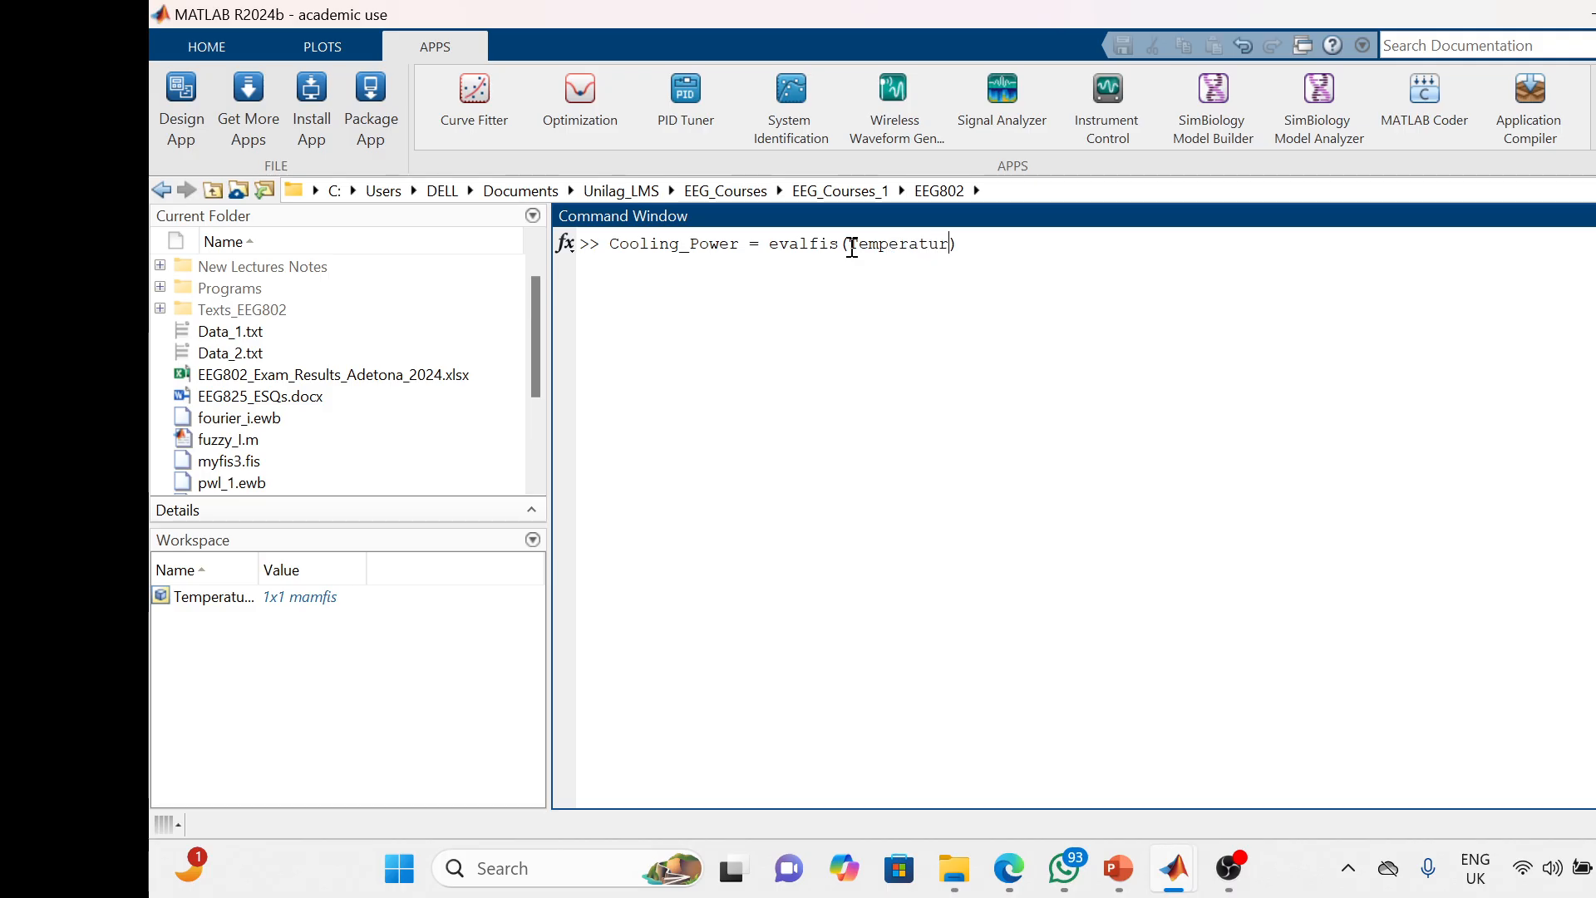
{"action": "type", "text": "_Control_2"}
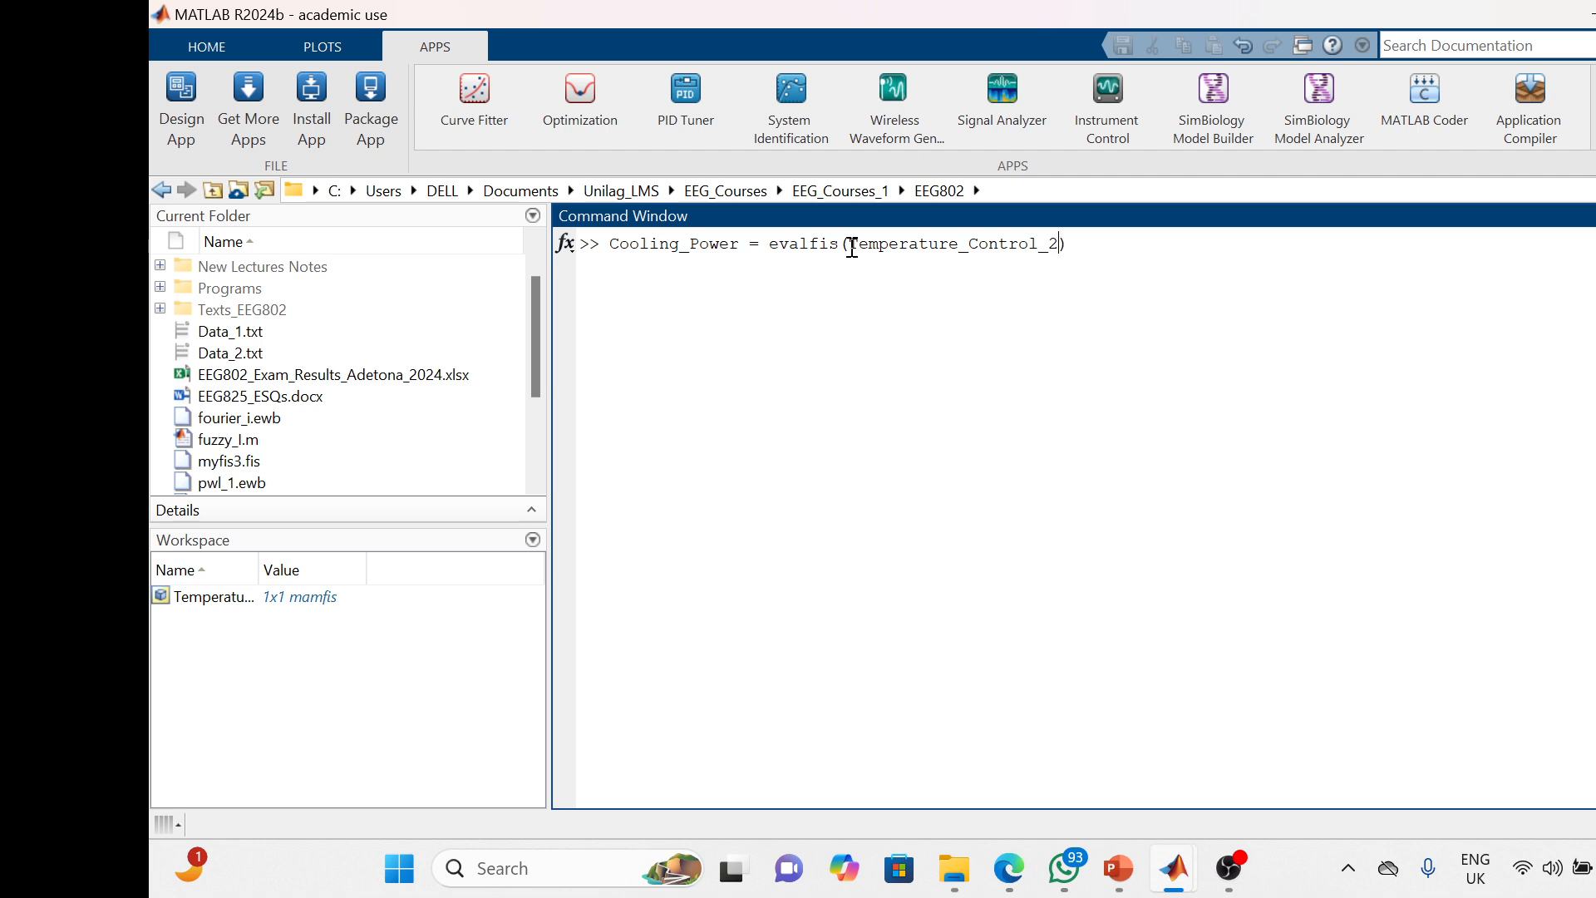
{"action": "type", "text": ", "}
{"action": "type", "text": "["}
{"action": "type", "text": "]"}
{"action": "type", "text": "2"}
{"action": "type", "text": "5"}
{"action": "type", "text": " 55"}
{"action": "key", "text": "Return"}
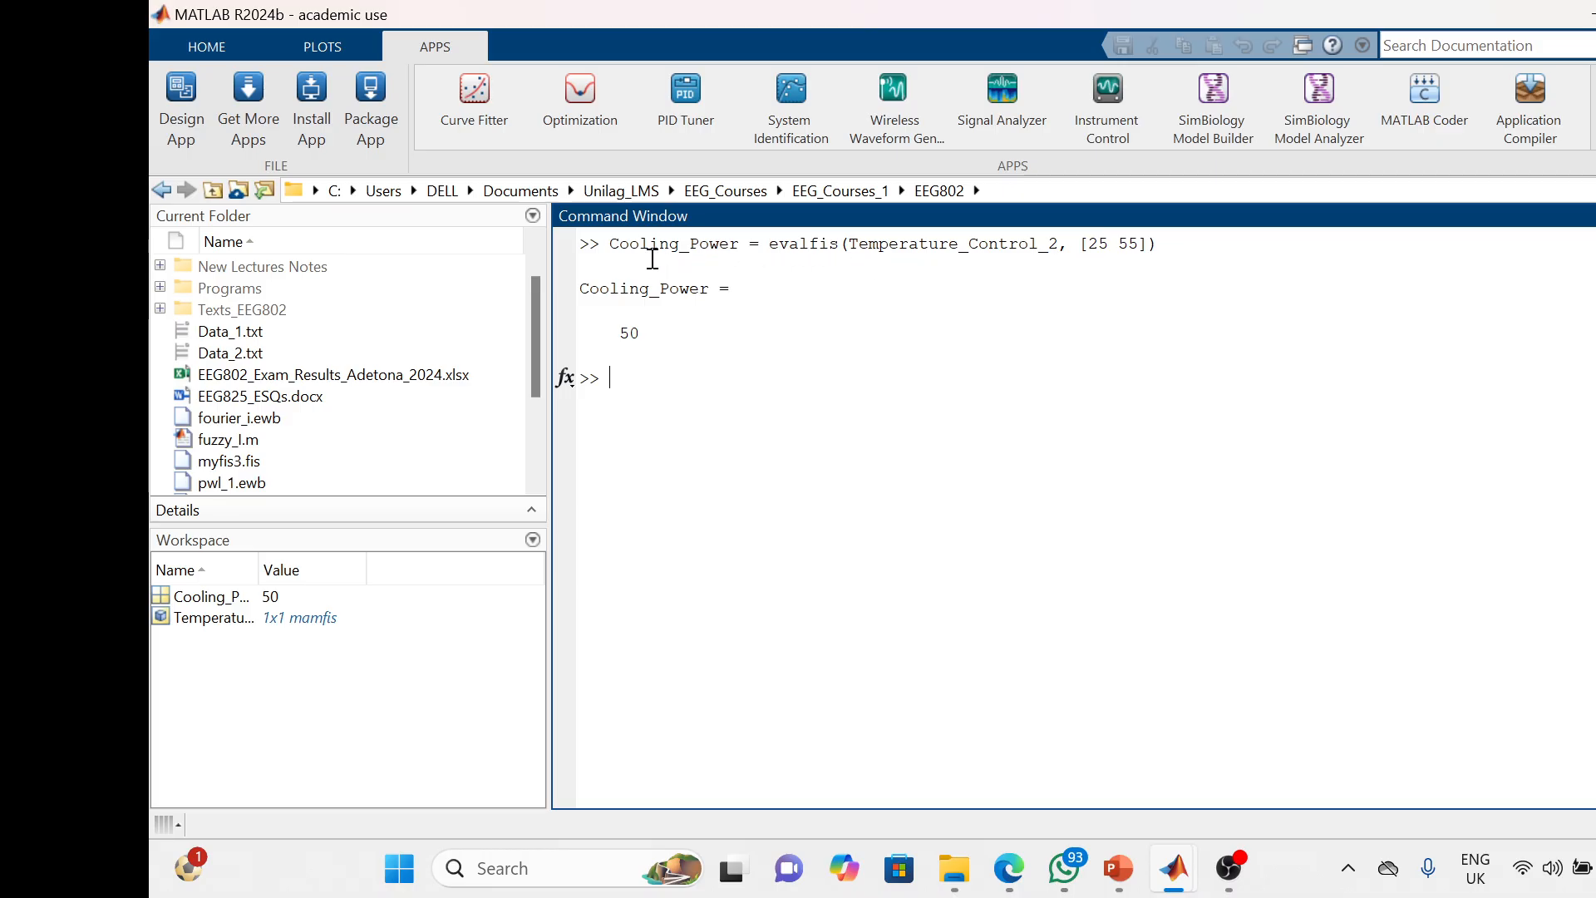
Copy the evalfis command to the current prompt, change its input vector to [35 75] and run it
{"action": "left_click_drag", "start_coordinate": [611, 247], "coordinate": [1164, 255]}
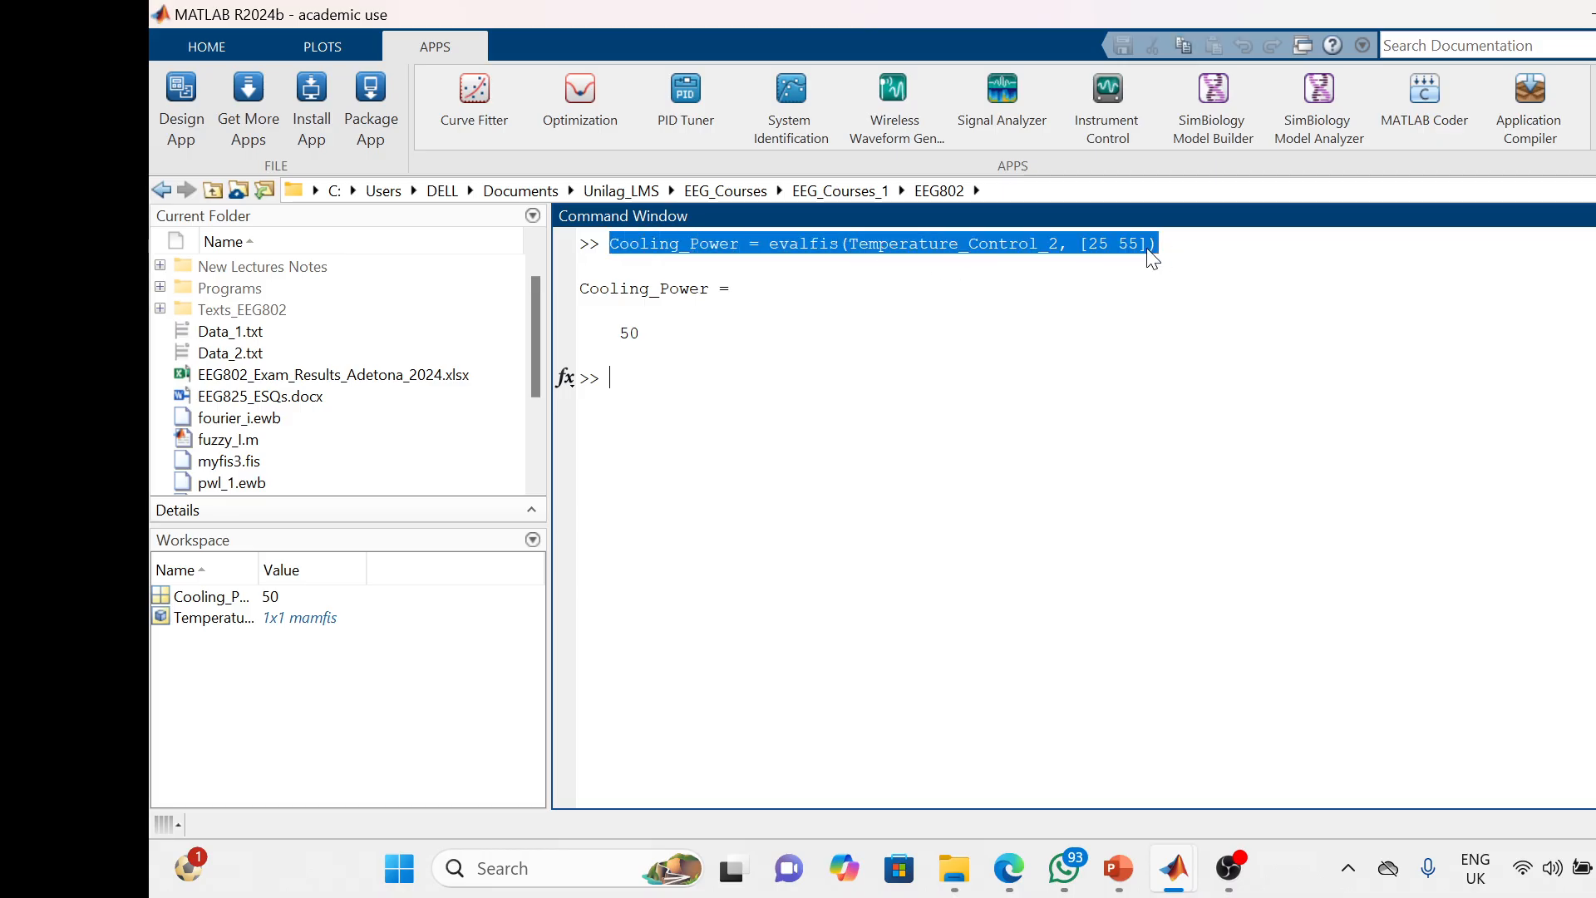
{"action": "right_click", "coordinate": [1150, 254]}
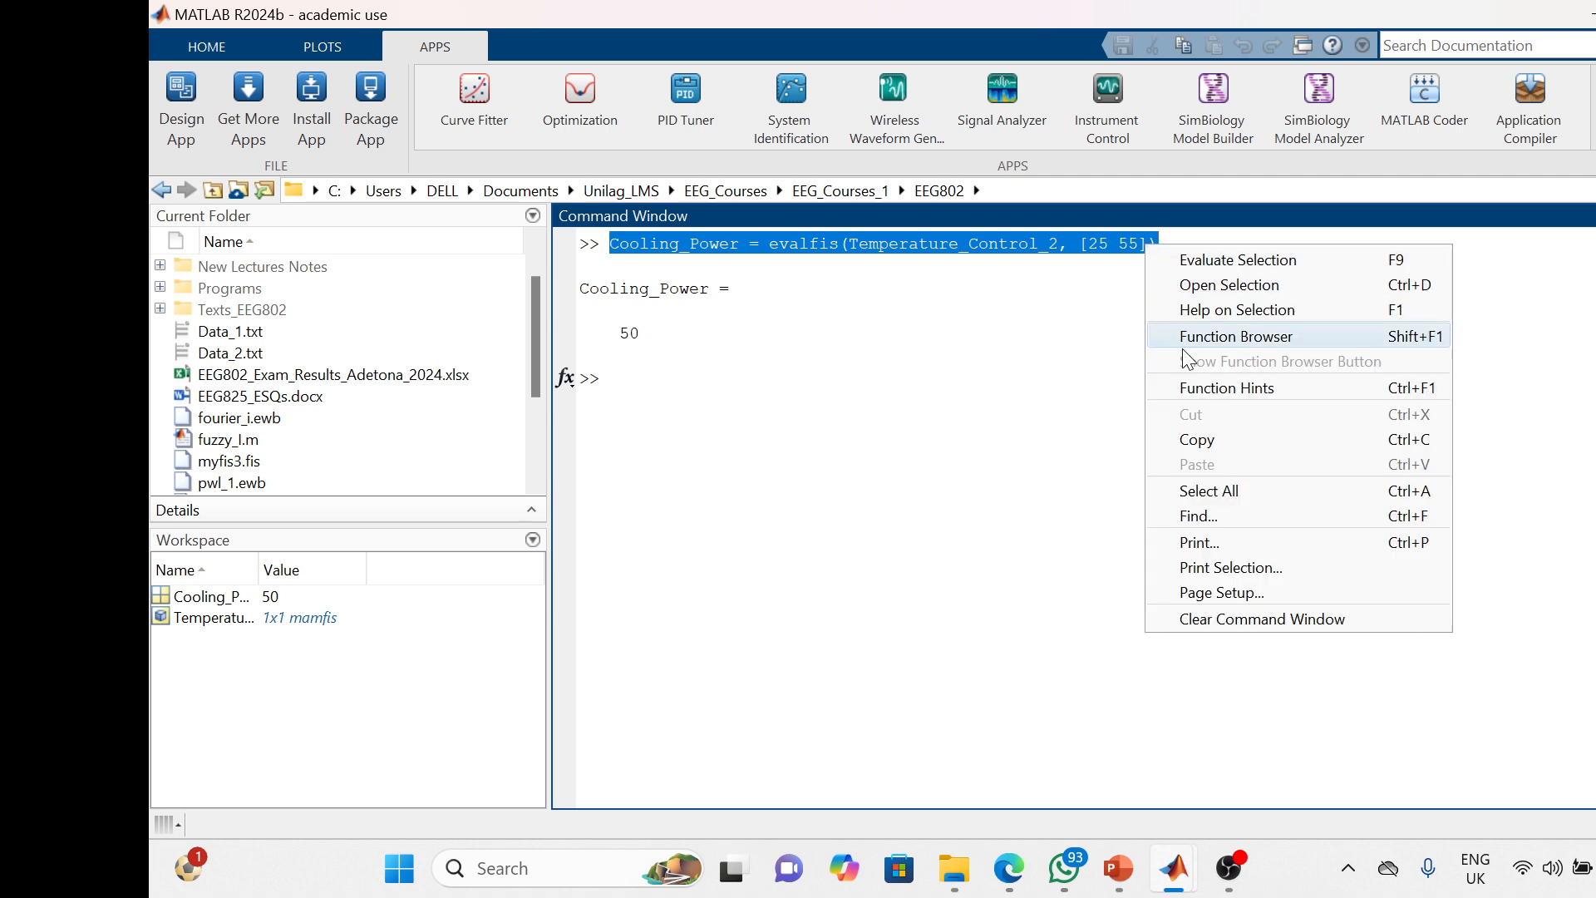
{"action": "left_click", "coordinate": [1207, 435]}
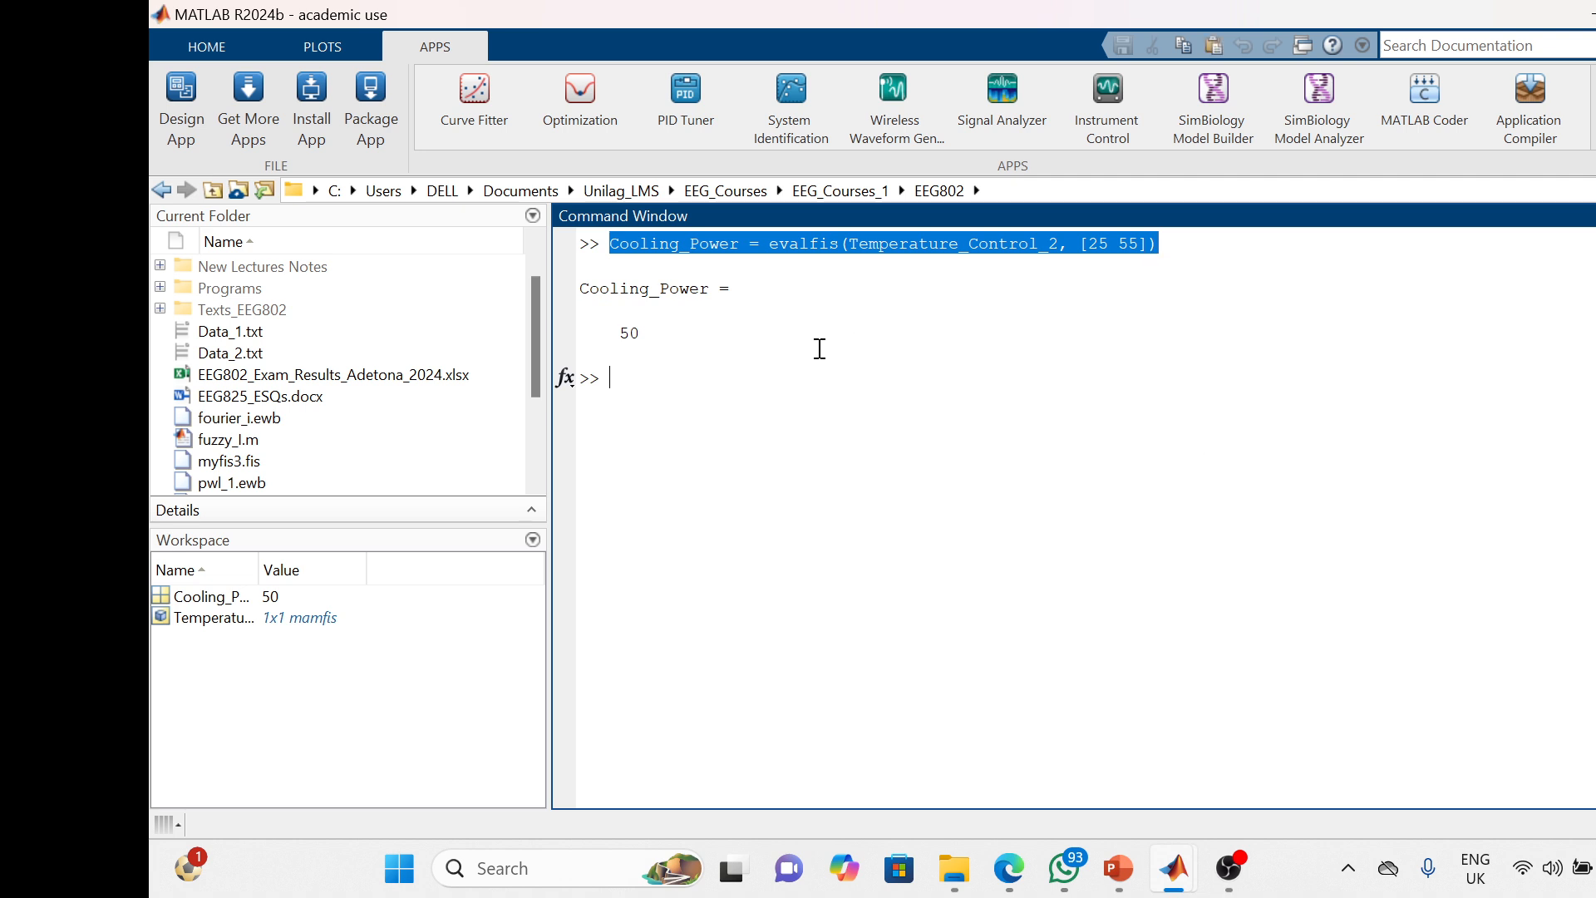
{"action": "right_click", "coordinate": [612, 376]}
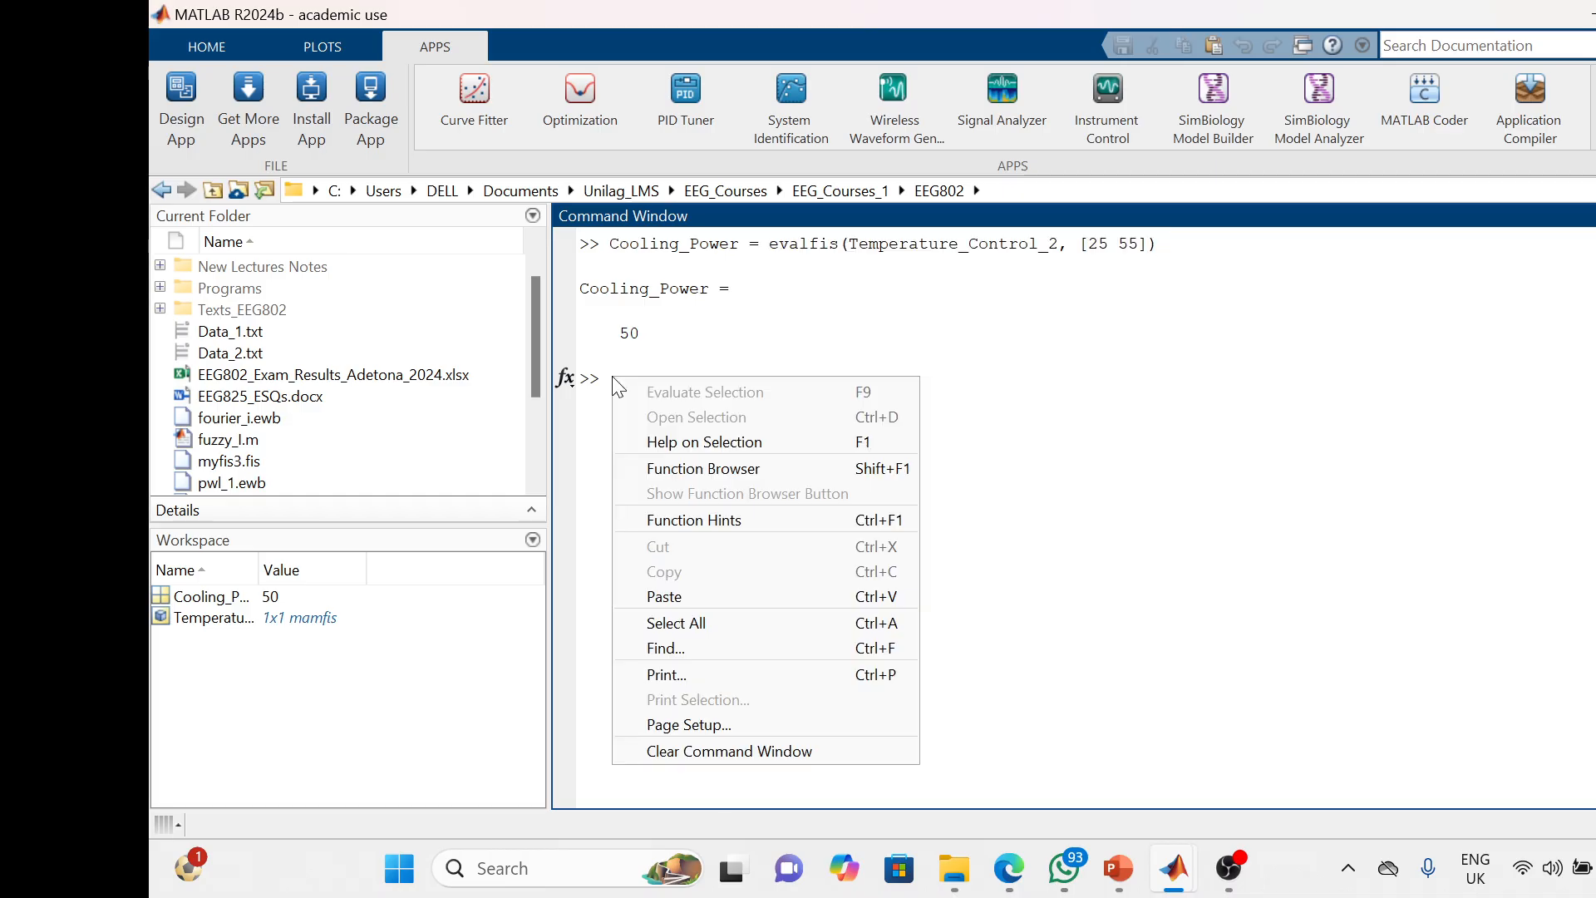
{"action": "left_click", "coordinate": [681, 597]}
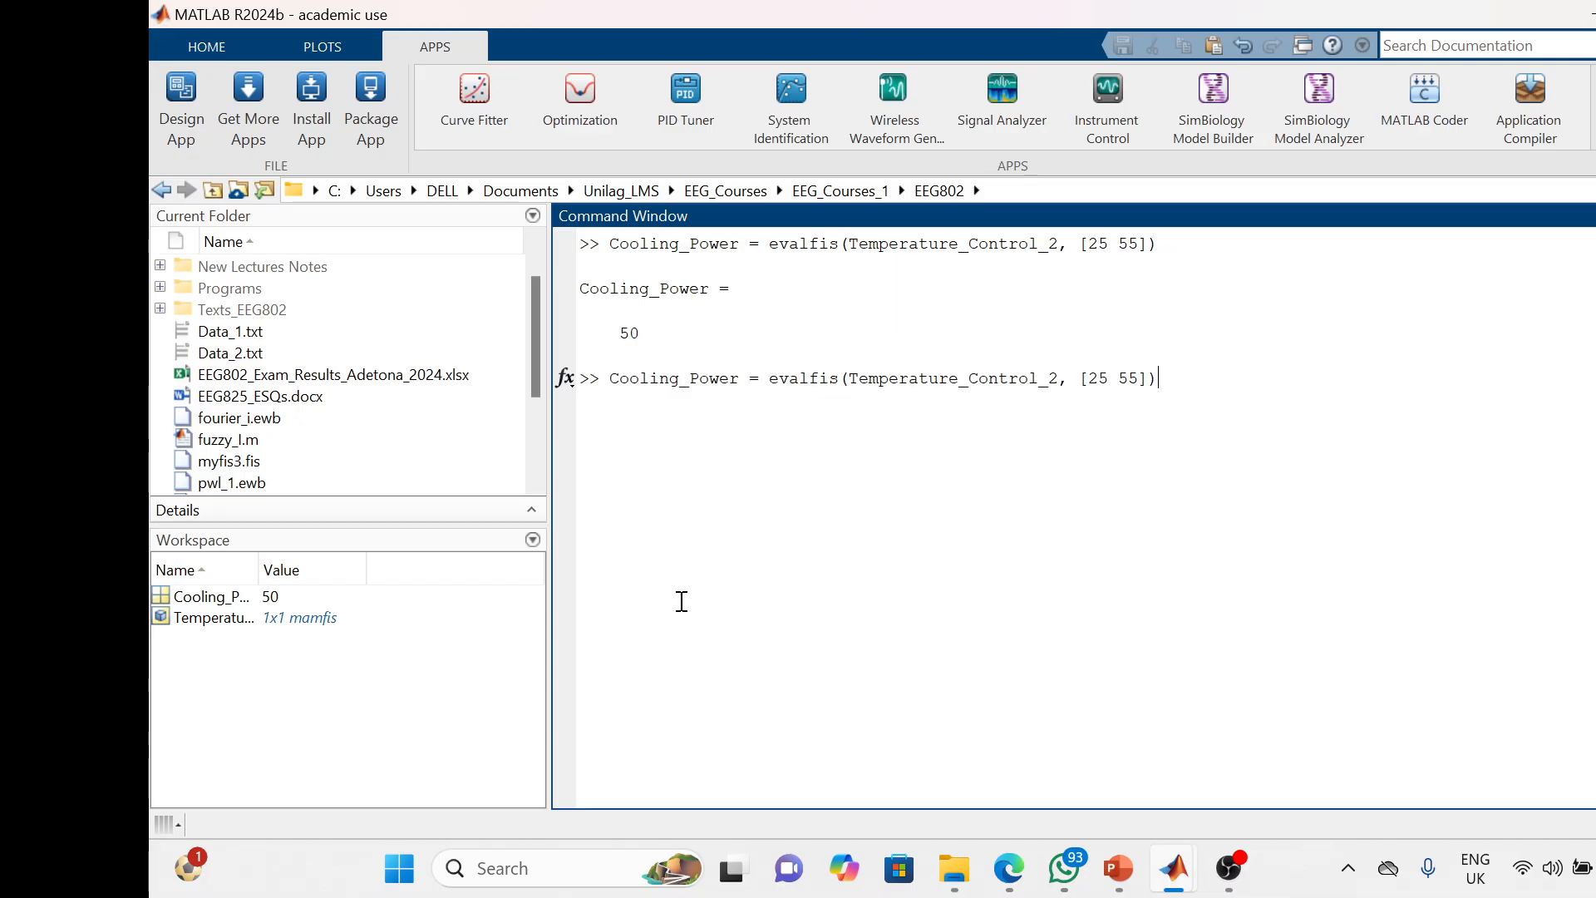
{"action": "left_click", "coordinate": [1097, 380]}
{"action": "key", "text": "BackSpace"}
{"action": "type", "text": "3"}
{"action": "left_click", "coordinate": [1127, 380]}
{"action": "key", "text": "BackSpace"}
{"action": "type", "text": "7"}
{"action": "key", "text": "Return"}
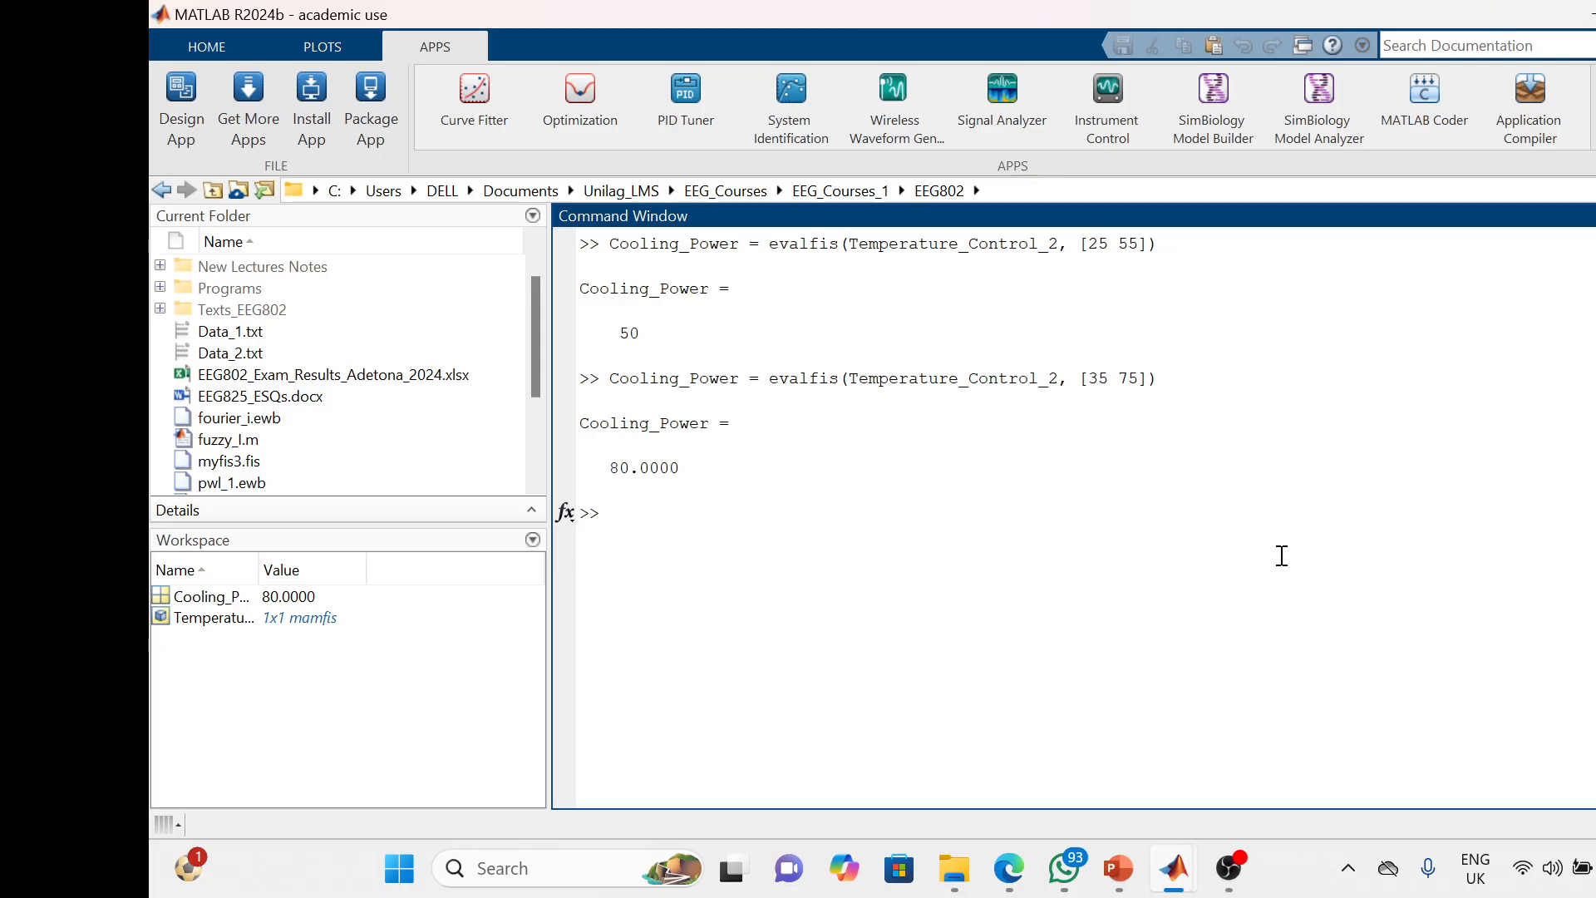
{"action": "left_click", "coordinate": [1235, 870]}
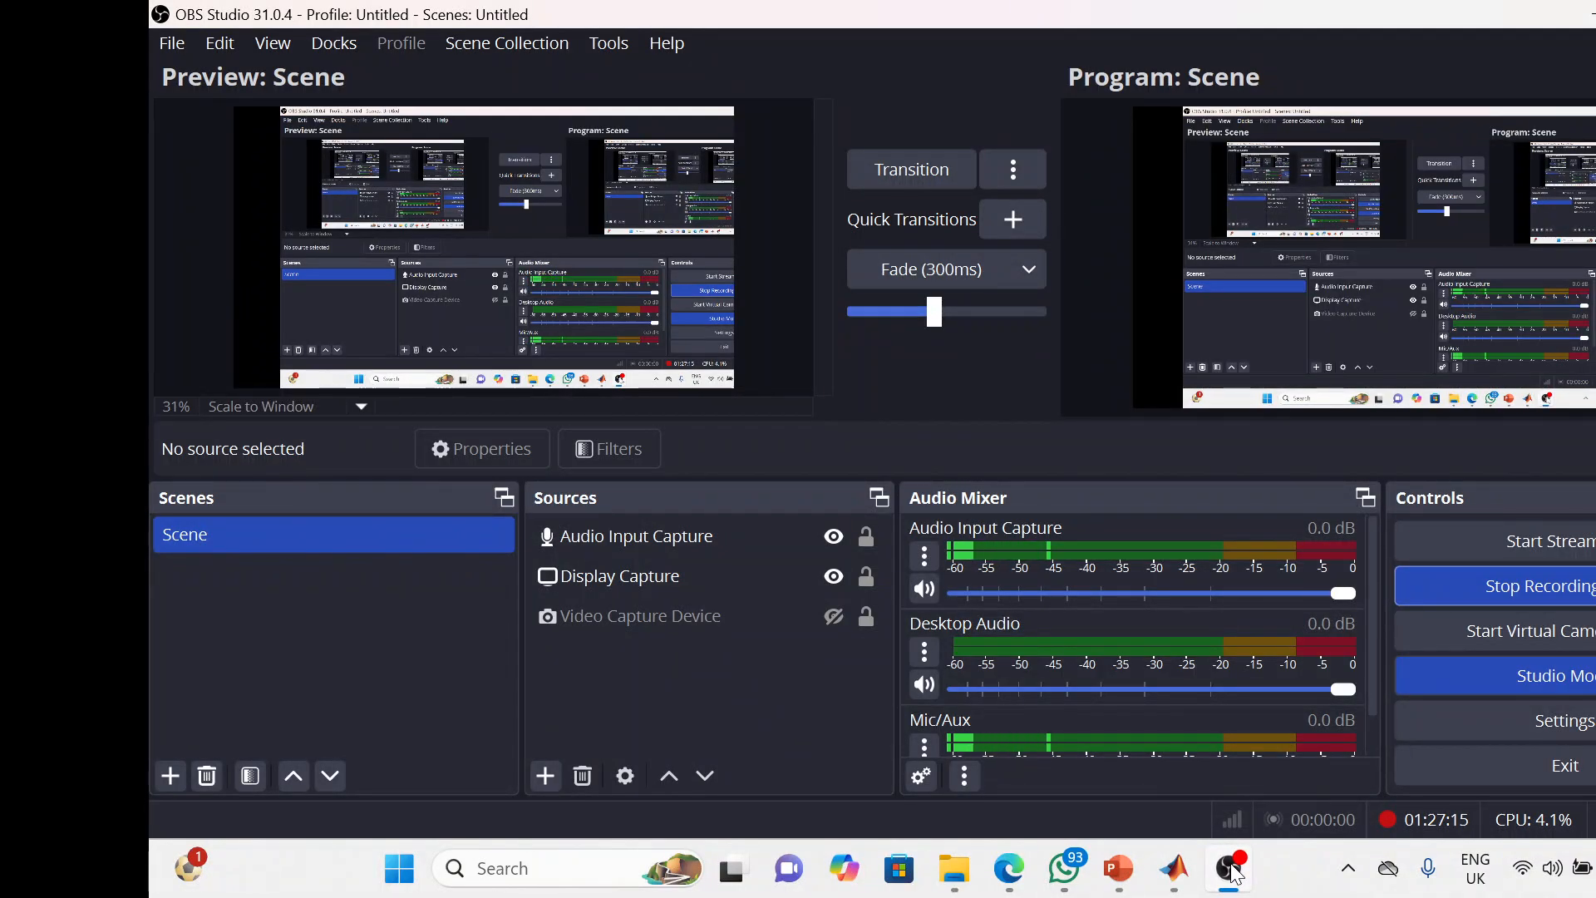